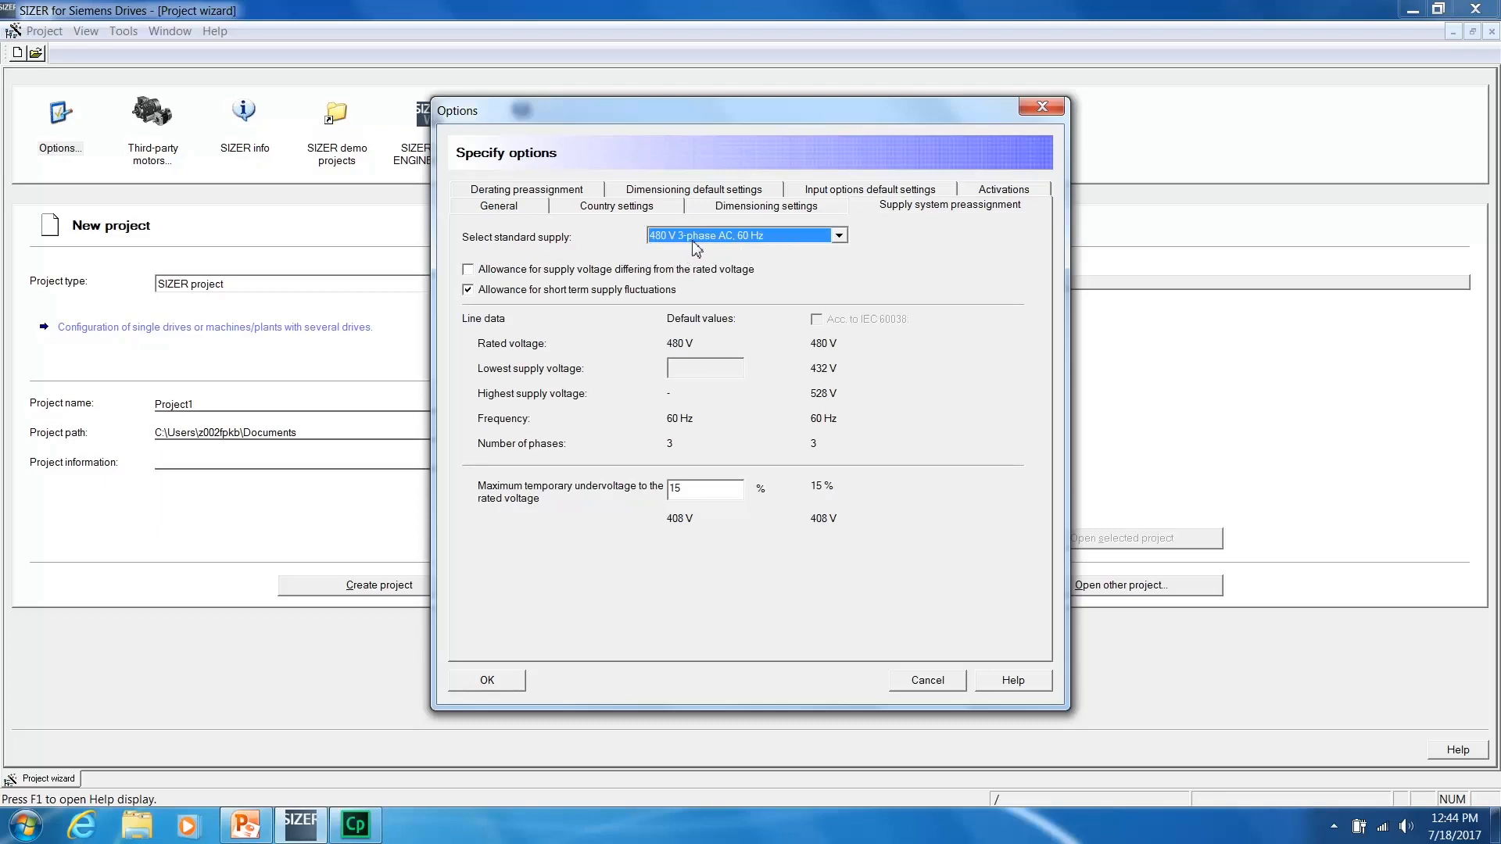
Select 480 V 3-phase AC, 60 Hz as the standard supply, review the dimensioning default settings and accept the options.
{"action": "left_click", "coordinate": [839, 236]}
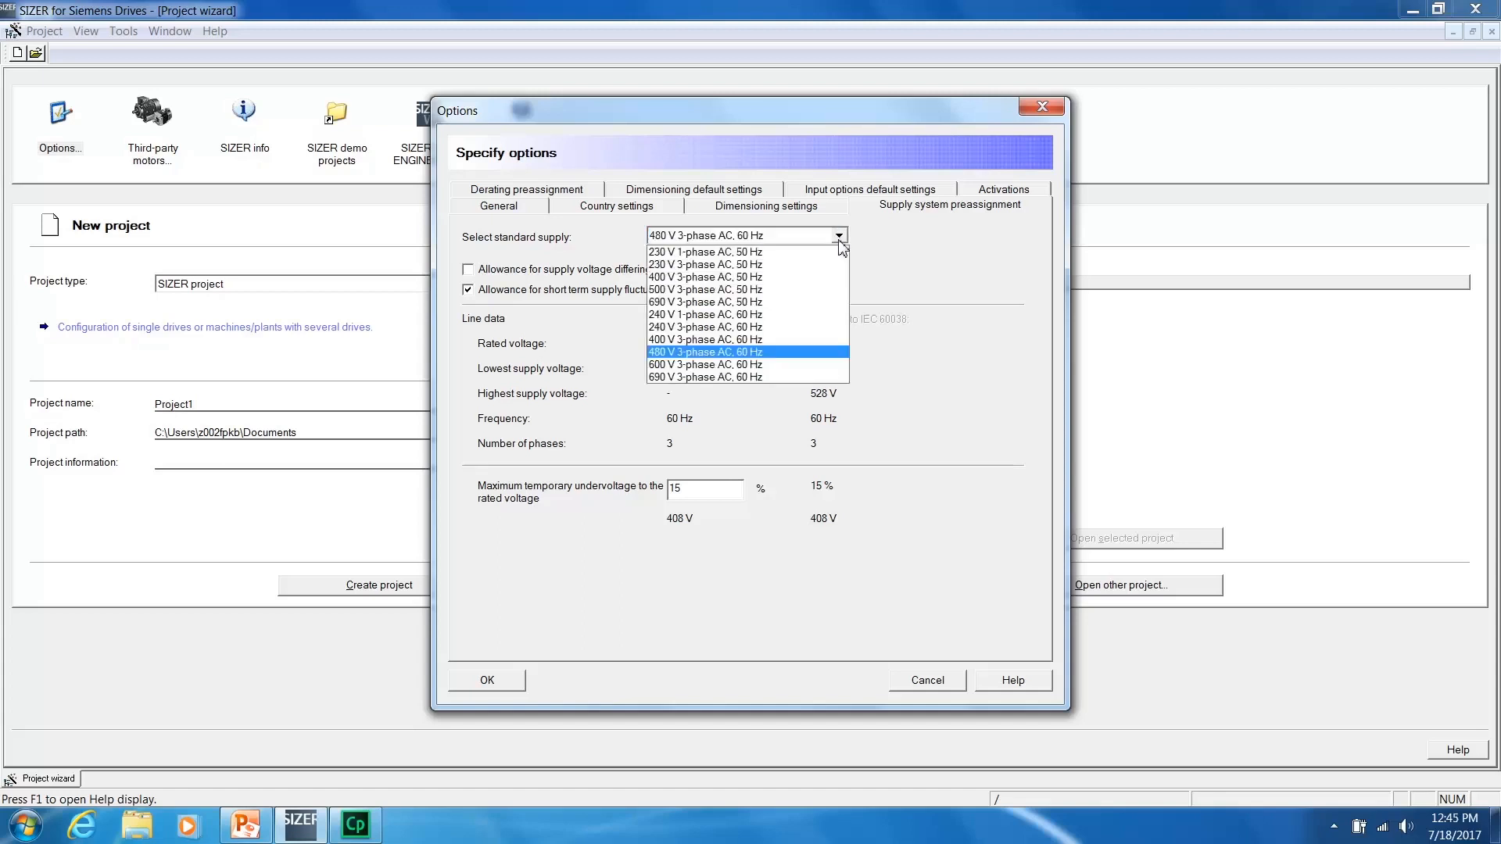
{"action": "left_click", "coordinate": [743, 351]}
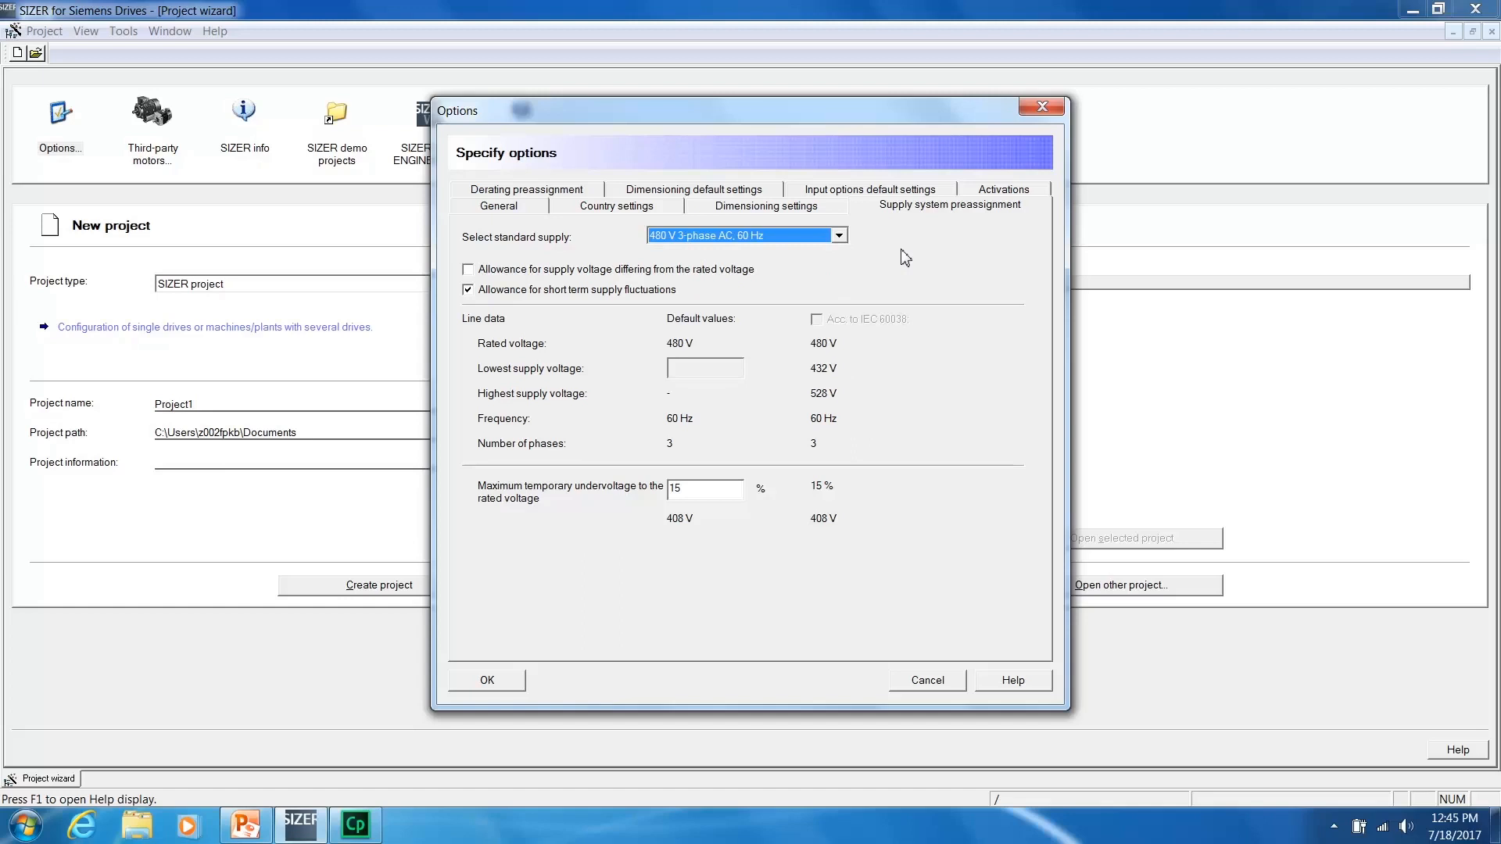
{"action": "left_click", "coordinate": [704, 195]}
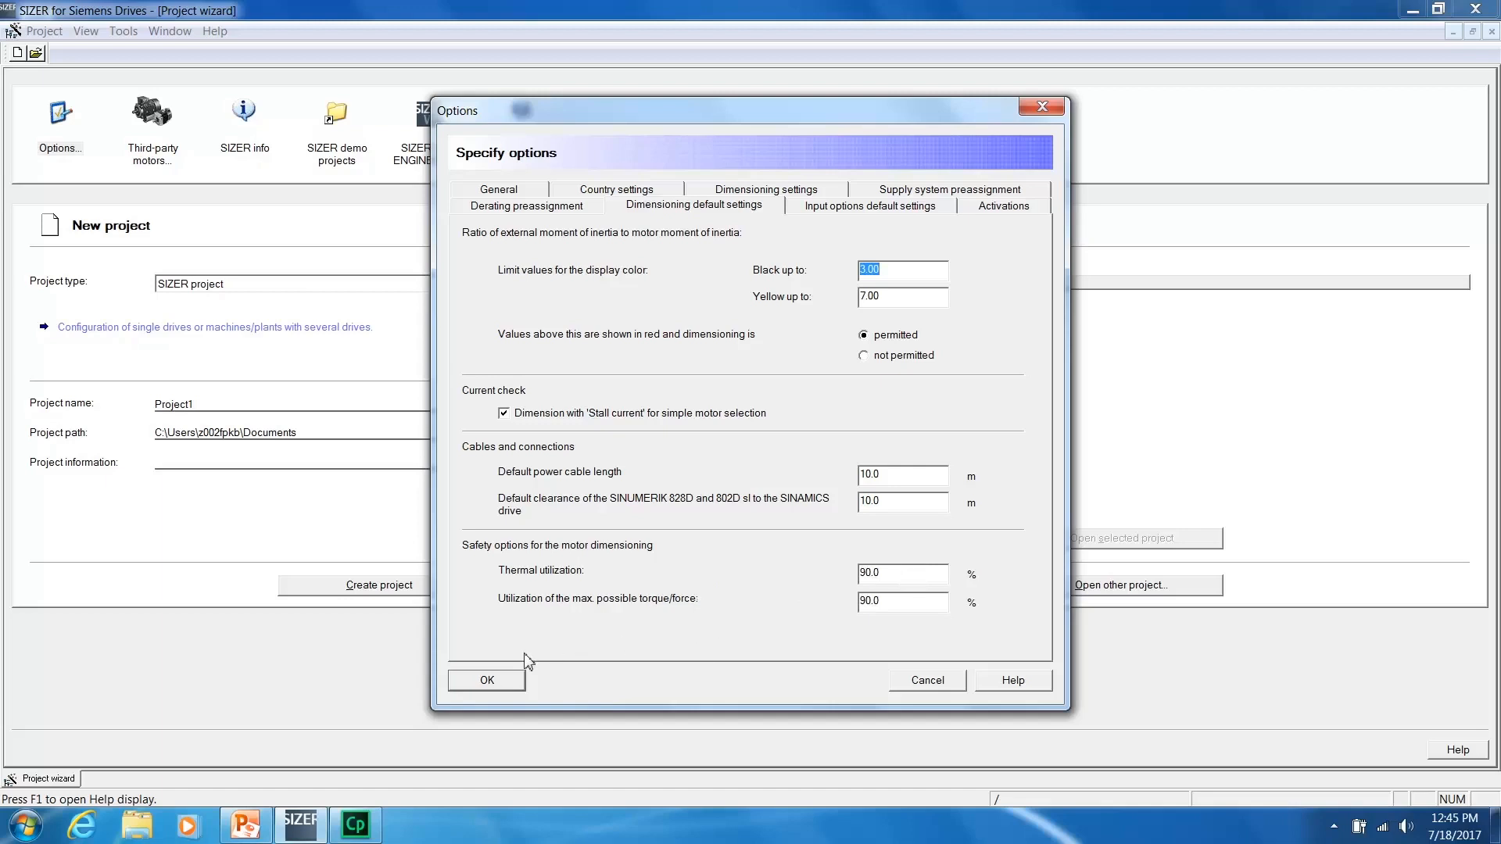
{"action": "left_click", "coordinate": [487, 678]}
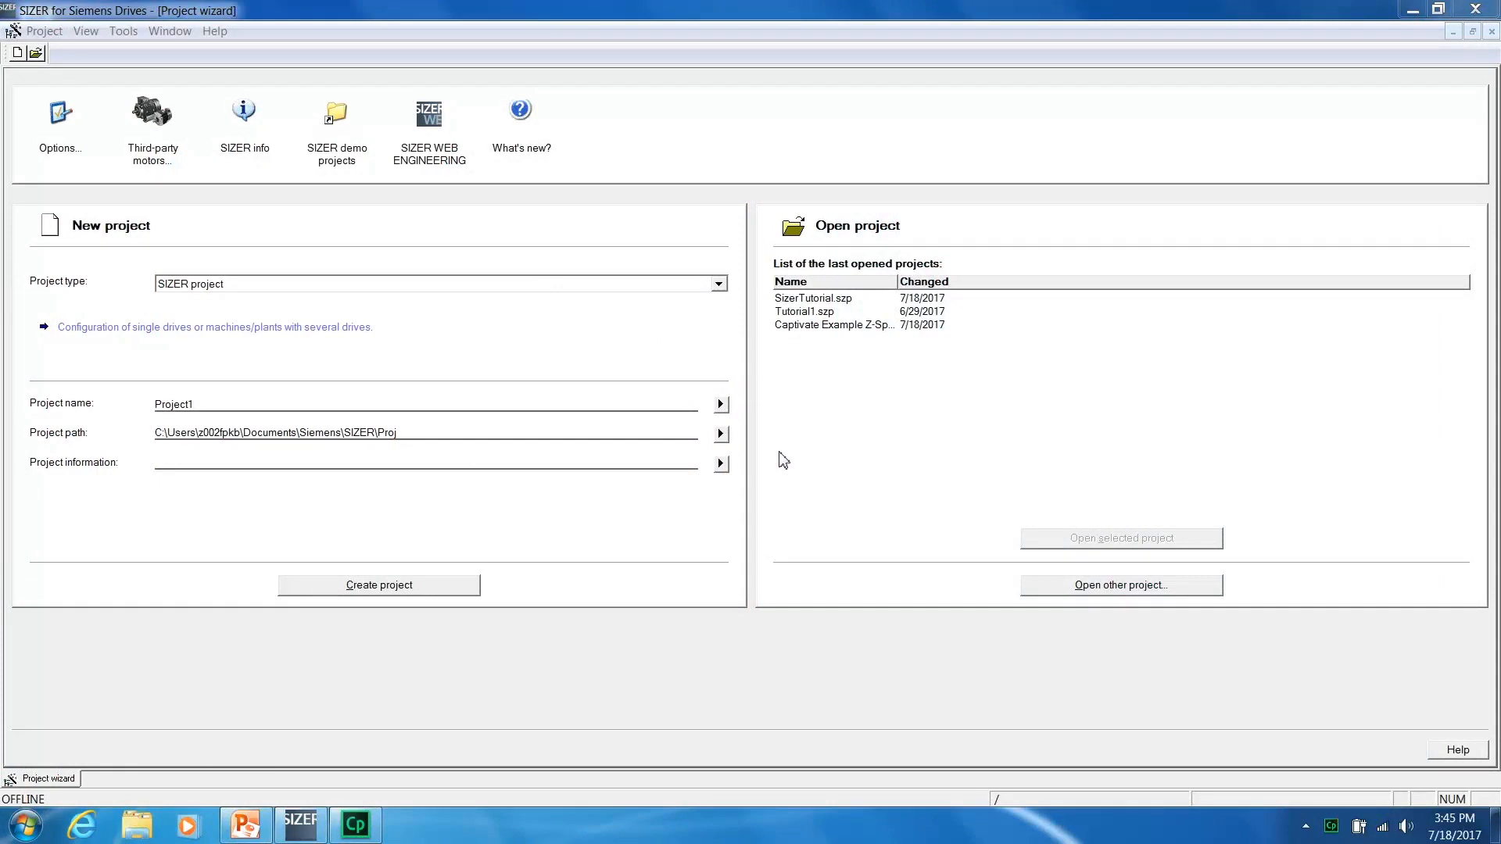
Create a new SIZER project named SizerTutorial, replacing the existing project of the same name.
{"action": "left_click", "coordinate": [720, 405]}
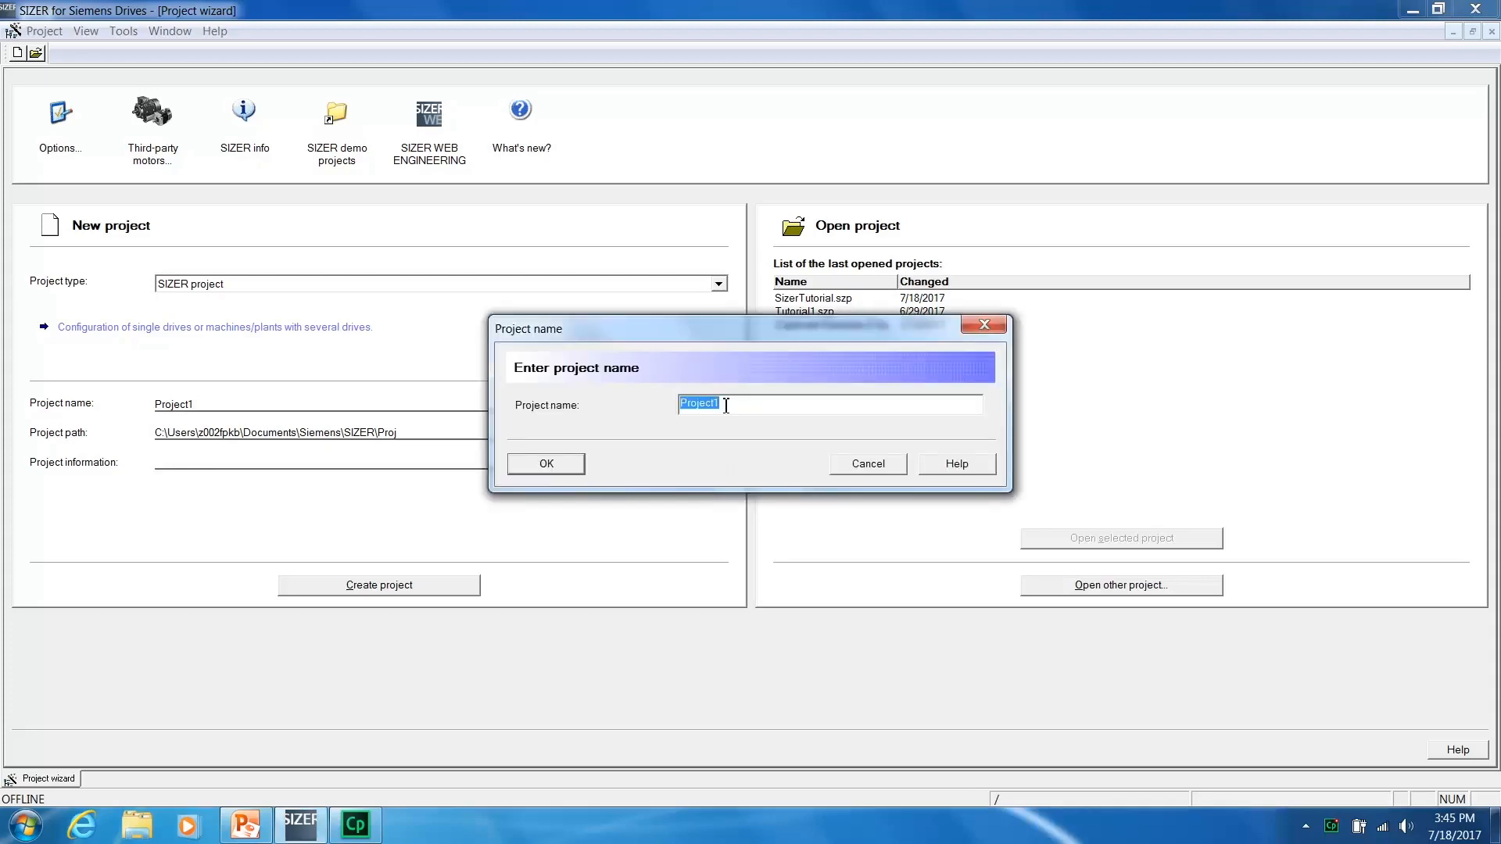
{"action": "type", "text": "SizerTutorial"}
{"action": "left_click", "coordinate": [576, 464]}
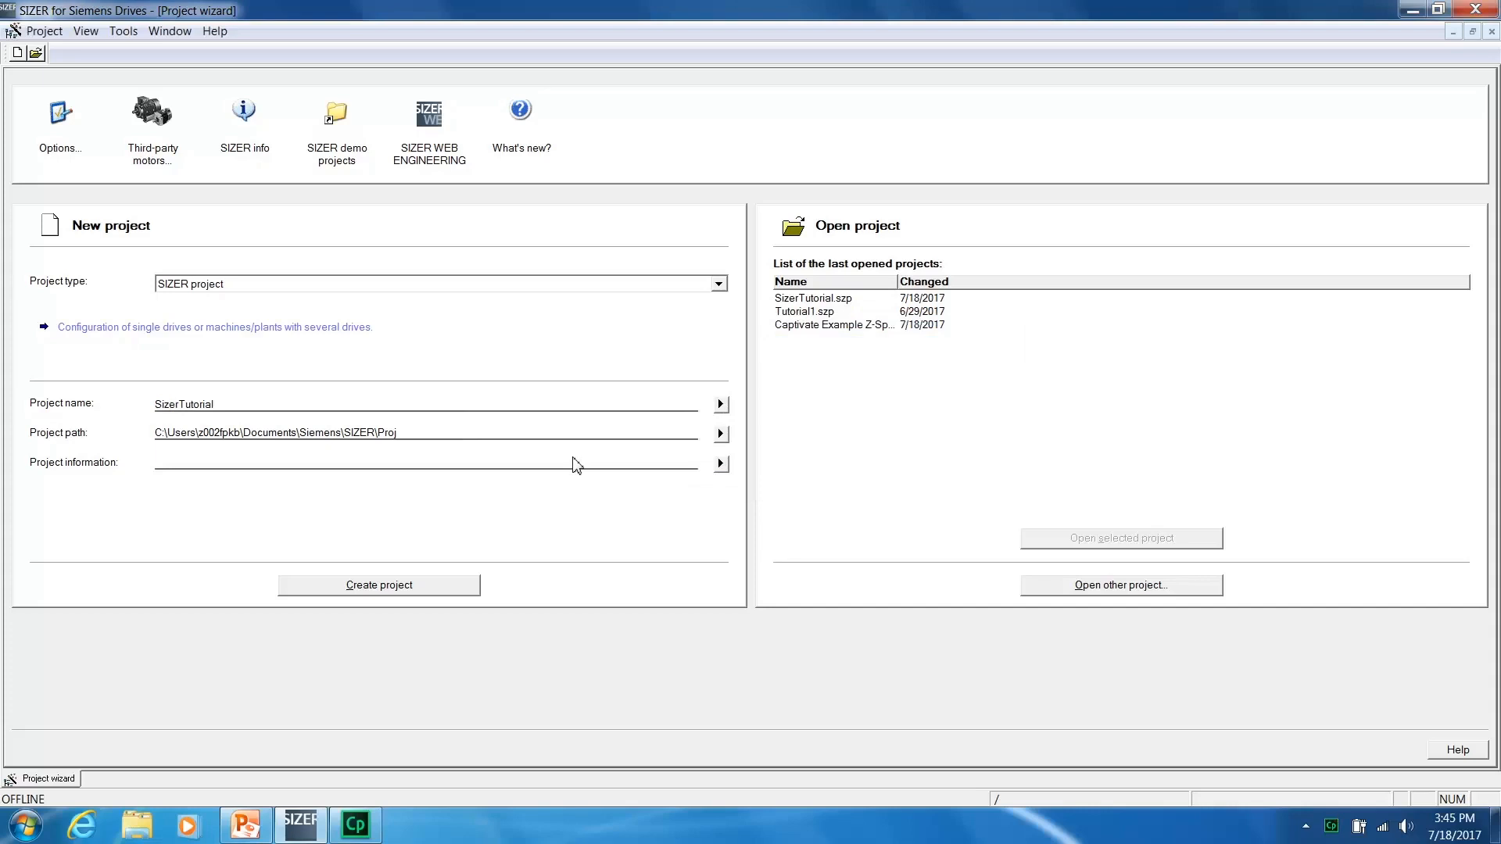
{"action": "left_click", "coordinate": [413, 590]}
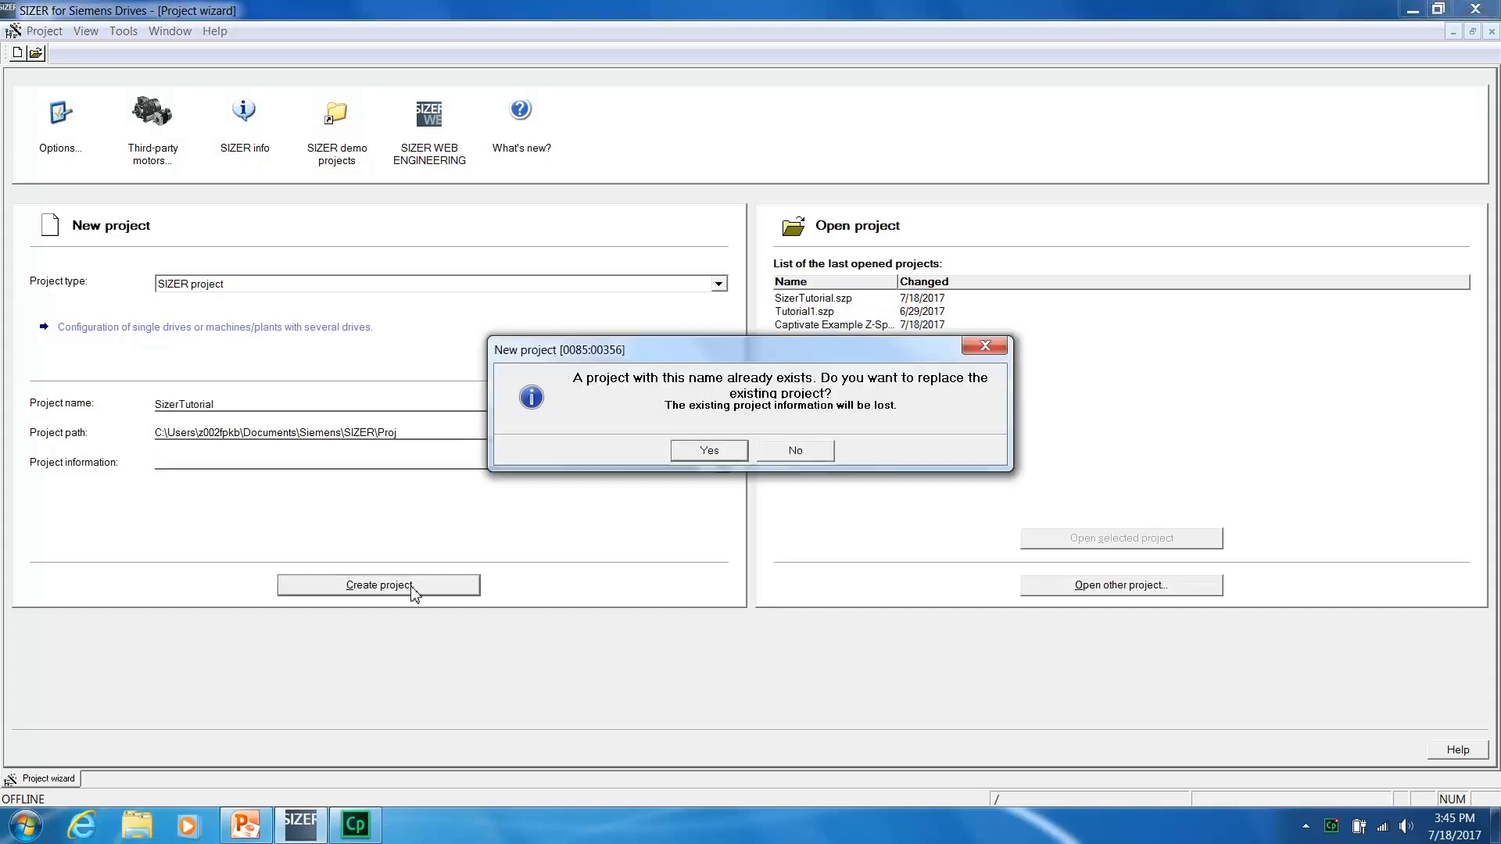
{"action": "left_click", "coordinate": [710, 452]}
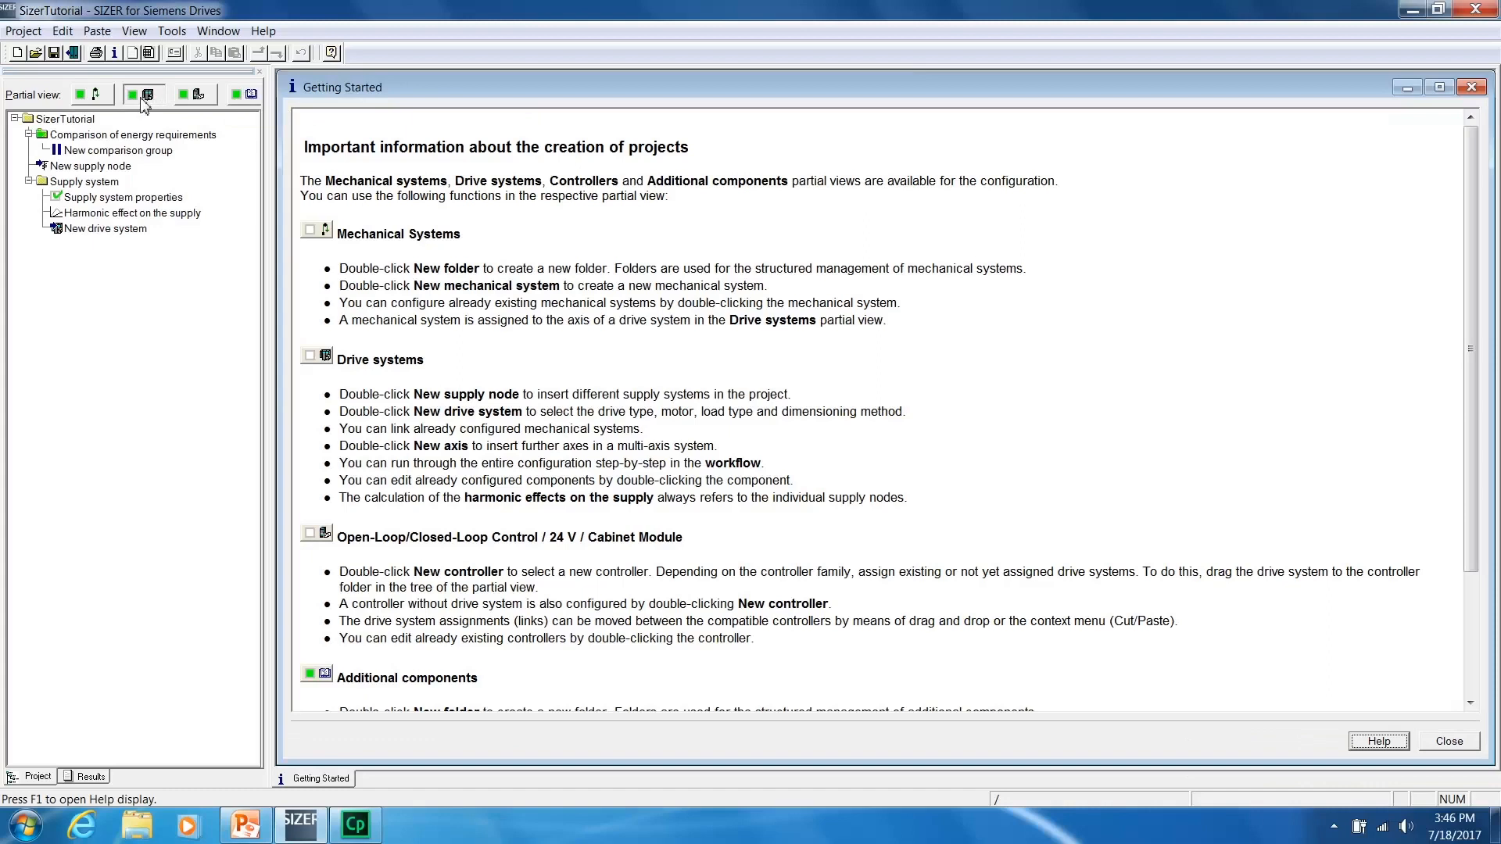
Start a new drive system in the supply system as a multi-axis converter with a Smart Line Module.
{"action": "double_click", "coordinate": [98, 232]}
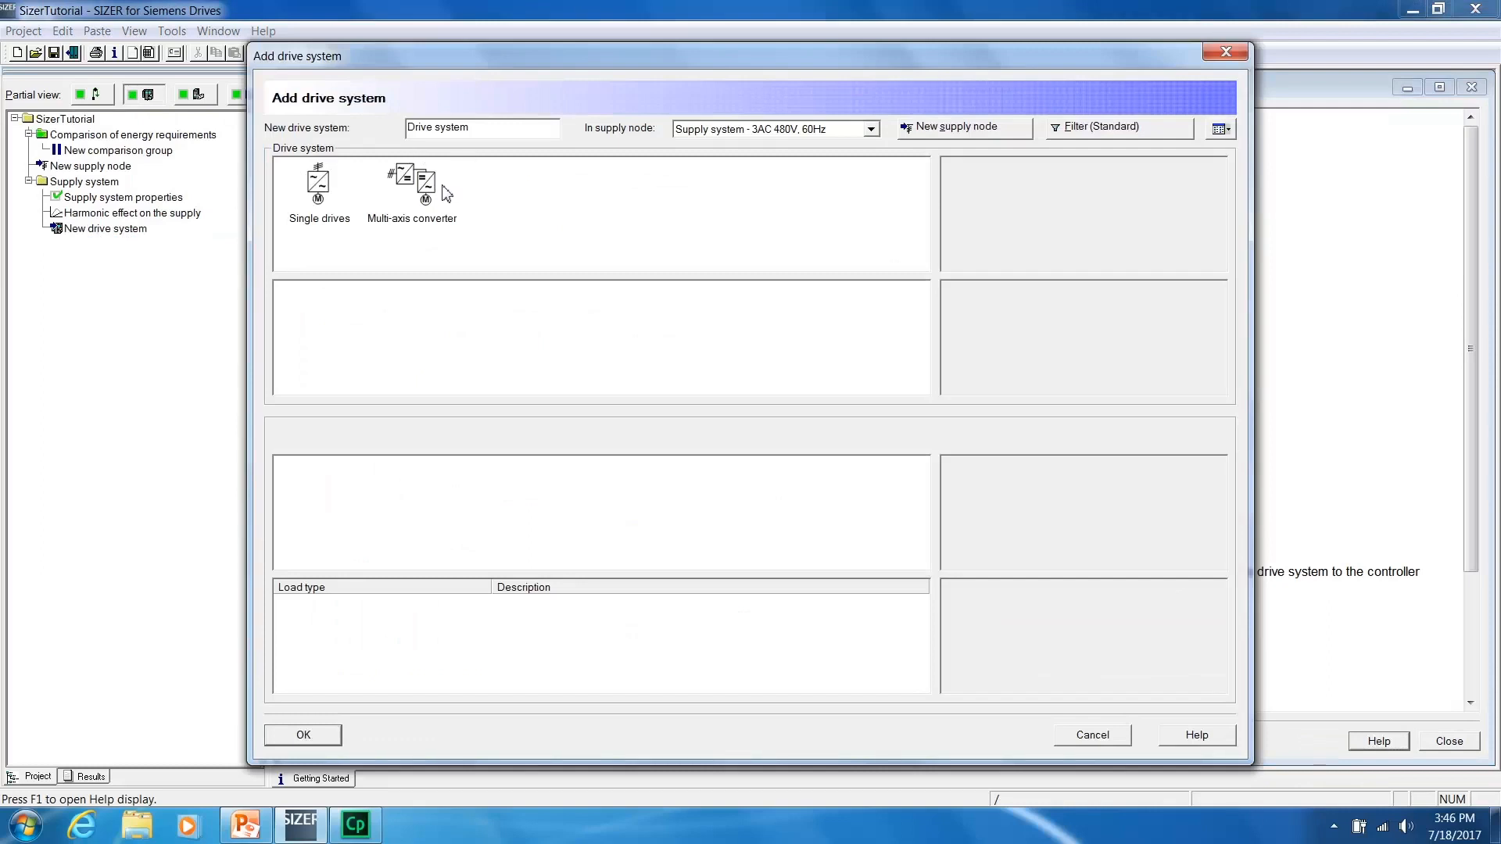
{"action": "left_click", "coordinate": [443, 194]}
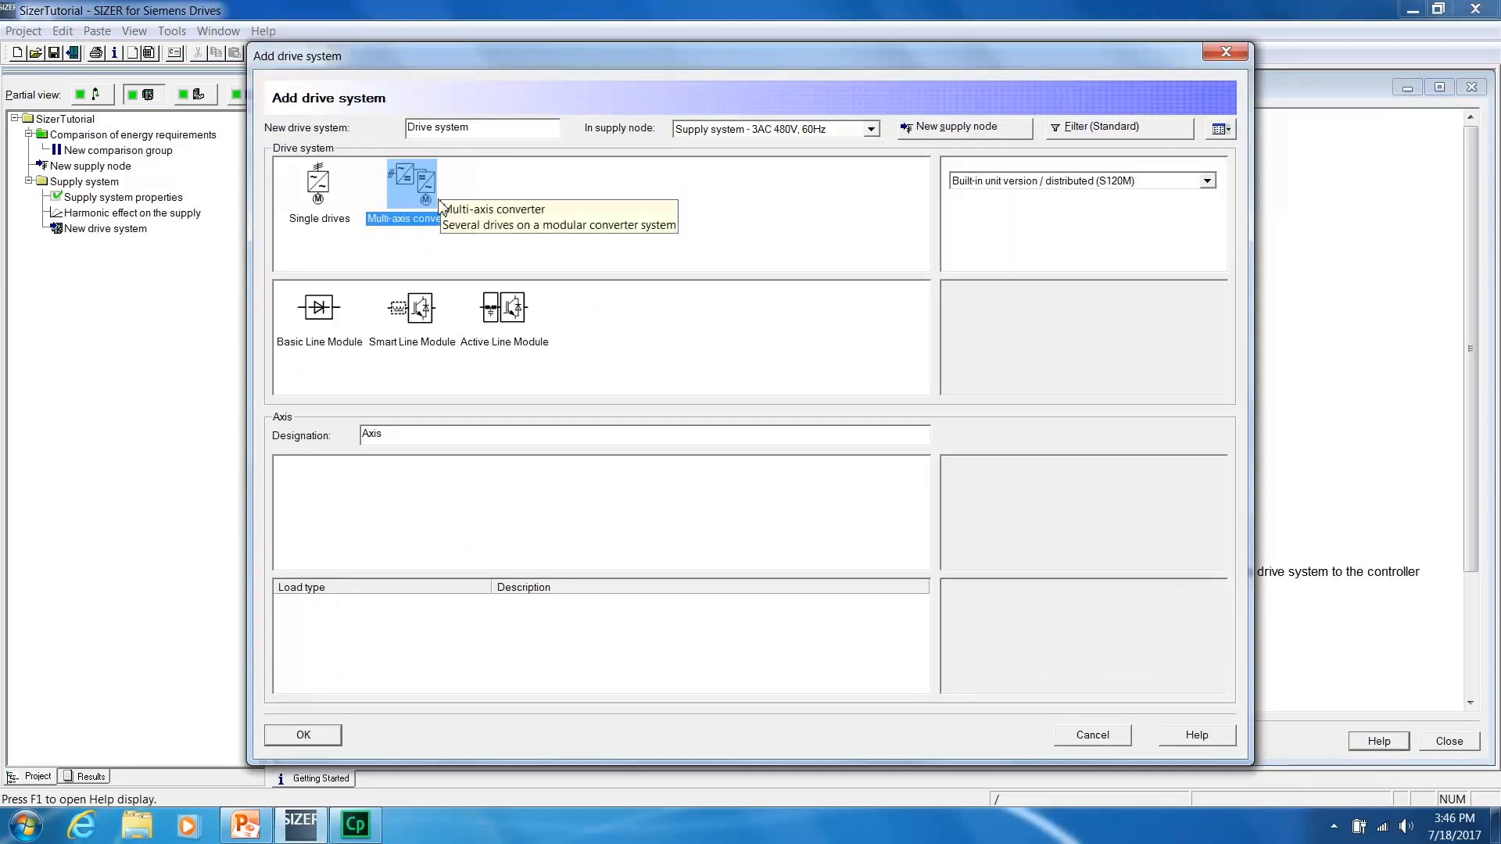
{"action": "left_click", "coordinate": [416, 307]}
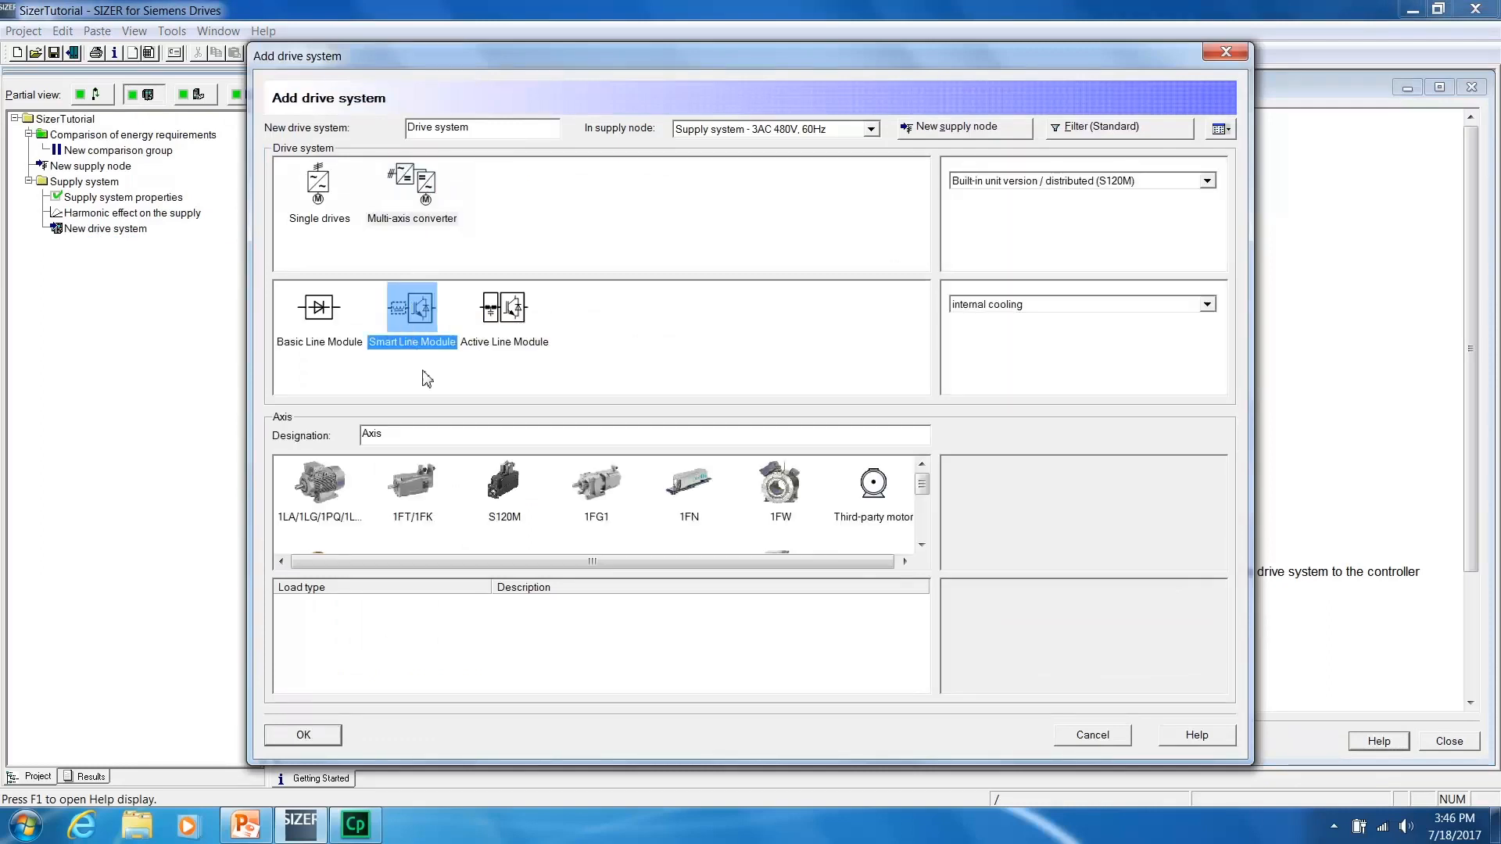
Define the axis with a 1FT/1FK motor, no drive-based Safety Integrated functionality and simple motor selection, and add the drive system.
{"action": "left_click", "coordinate": [426, 474]}
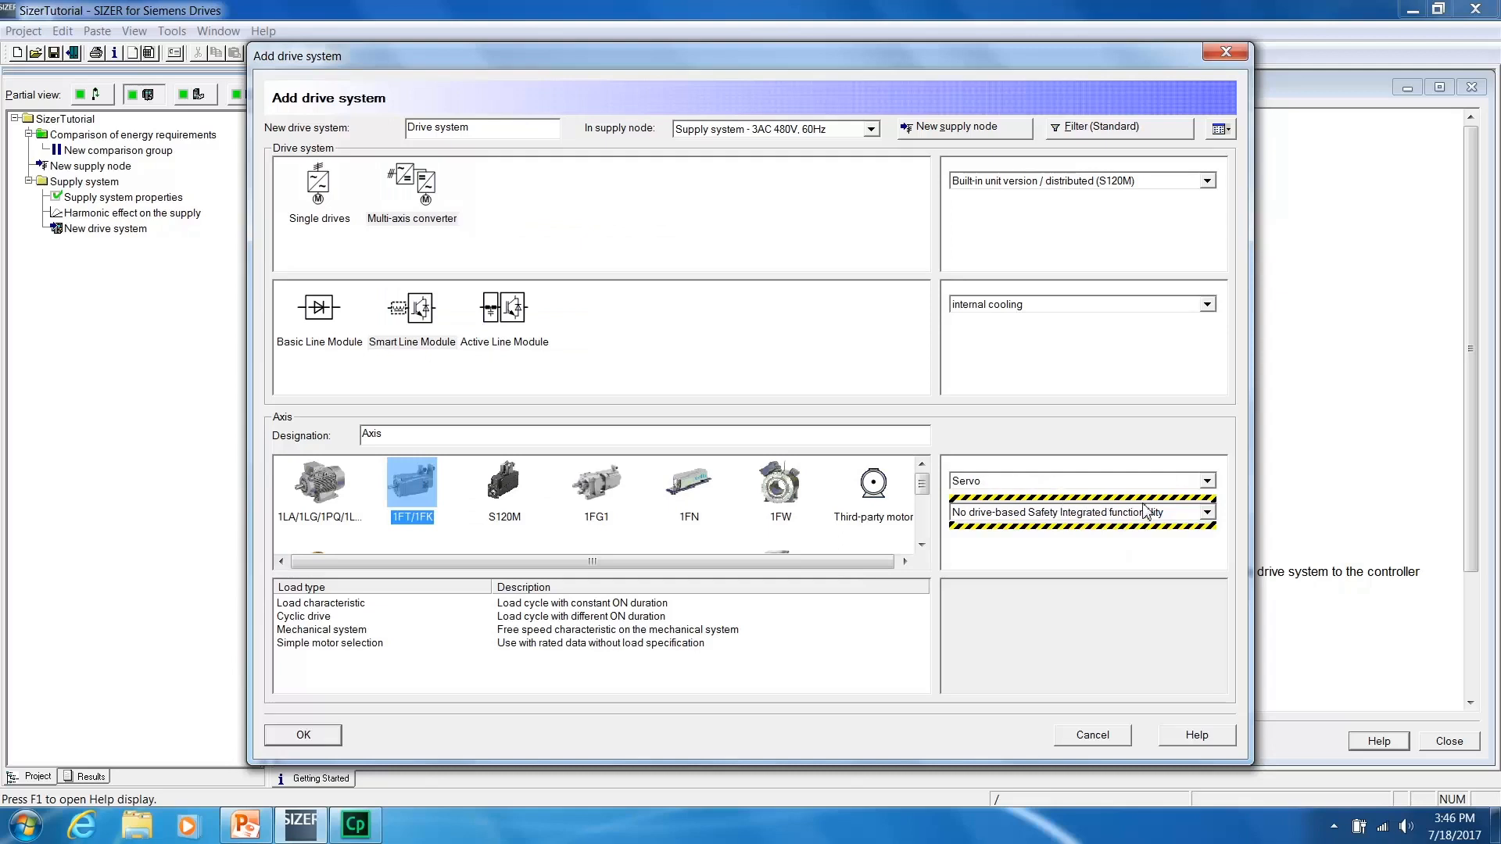
{"action": "left_click", "coordinate": [1208, 513]}
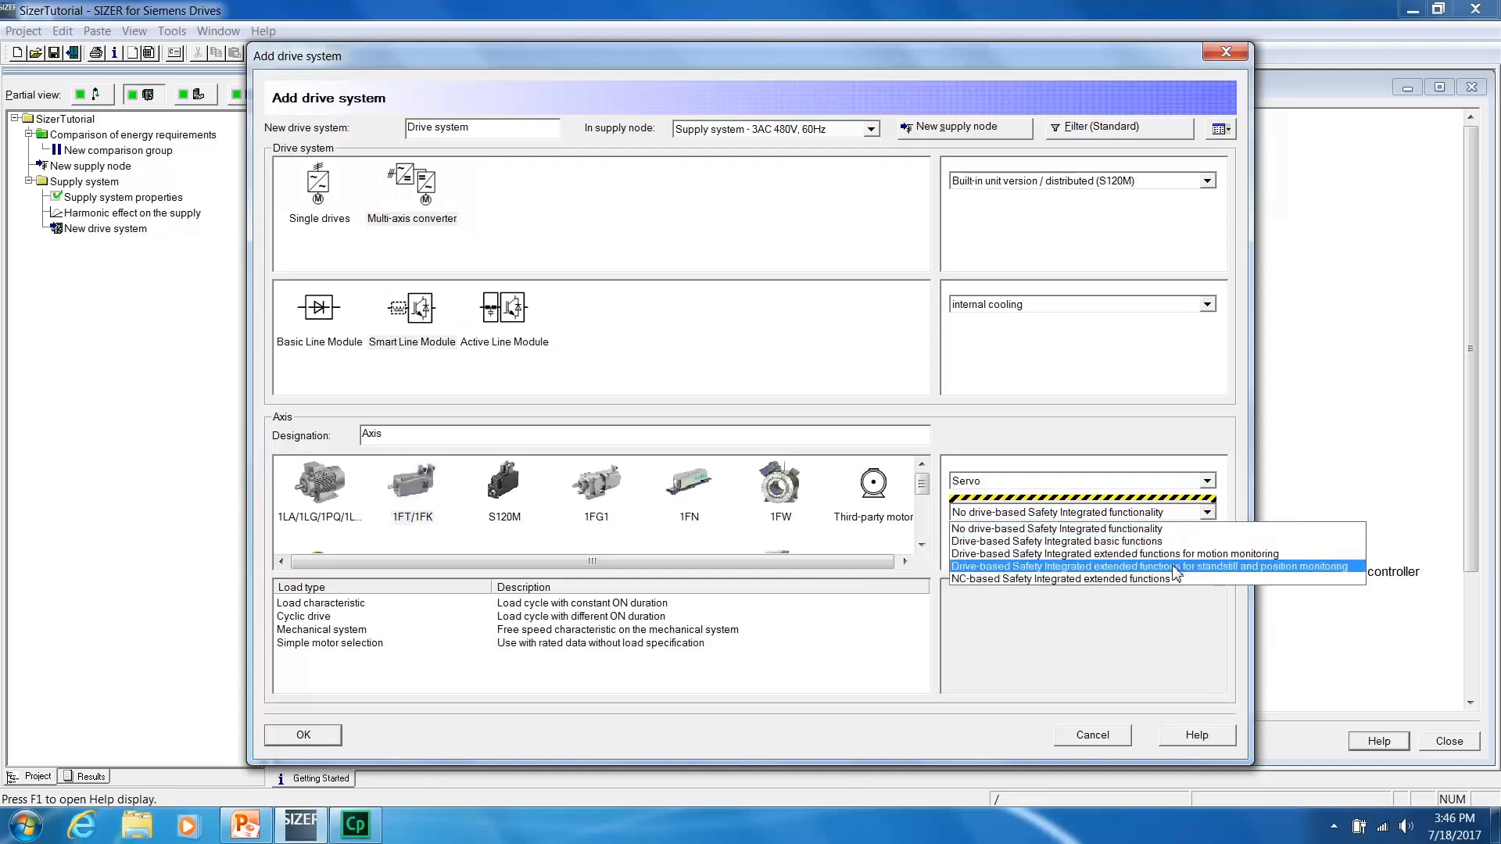
{"action": "left_click", "coordinate": [1128, 531]}
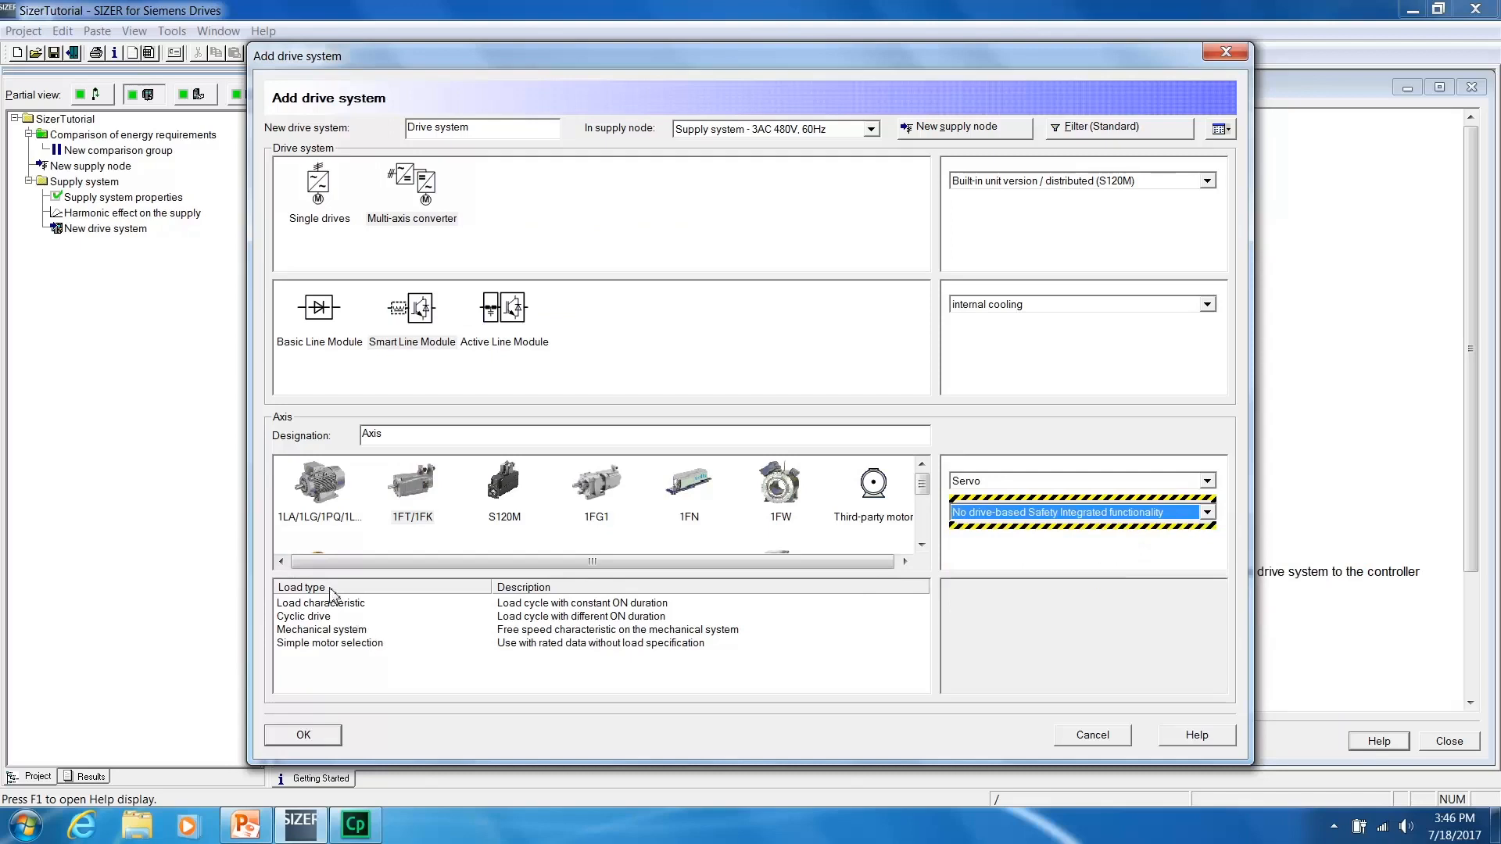
{"action": "left_click", "coordinate": [329, 644]}
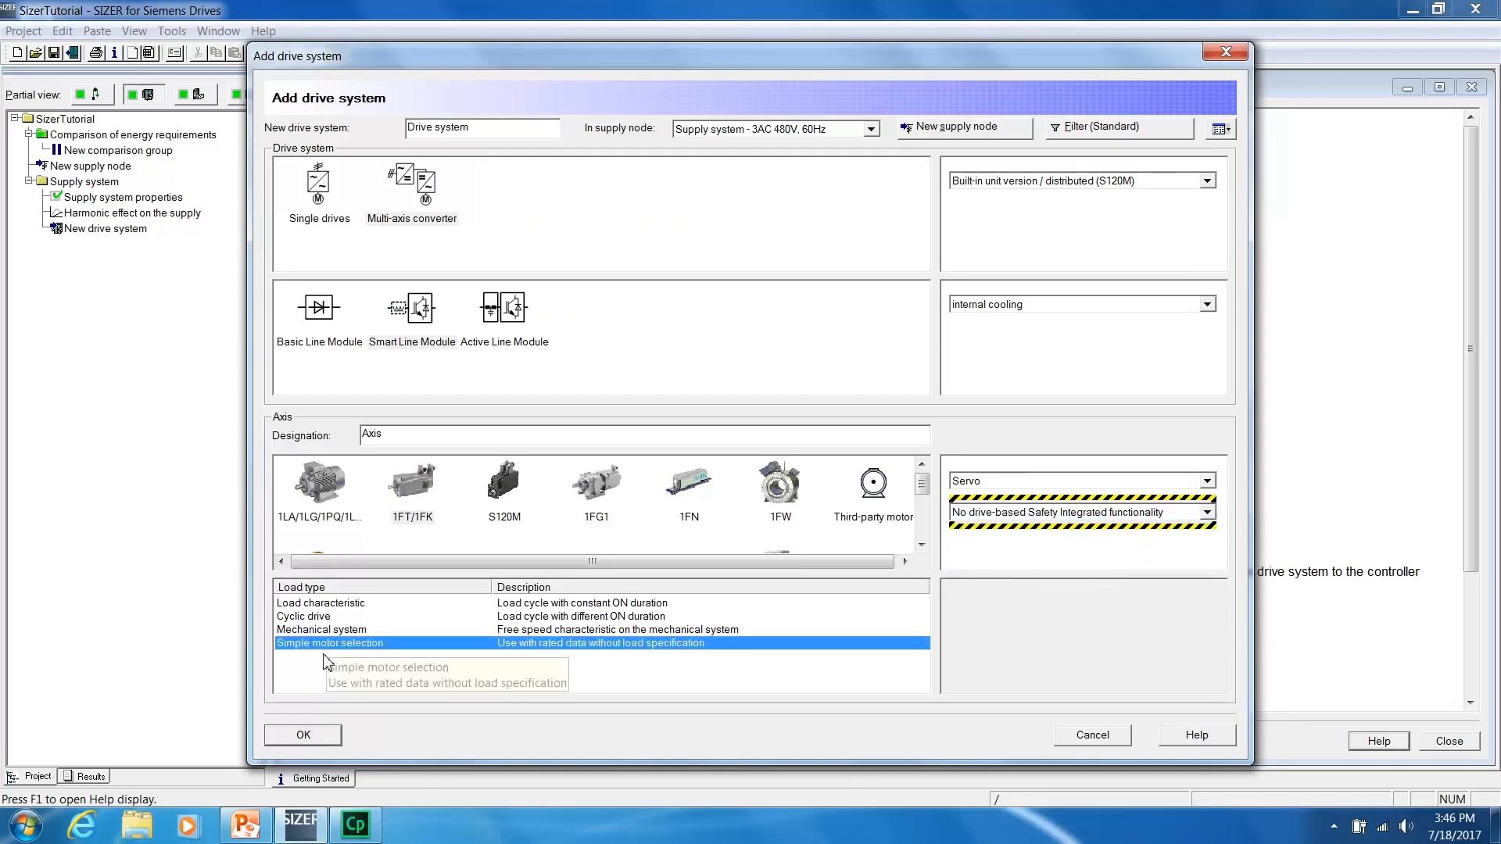
{"action": "left_click", "coordinate": [315, 736]}
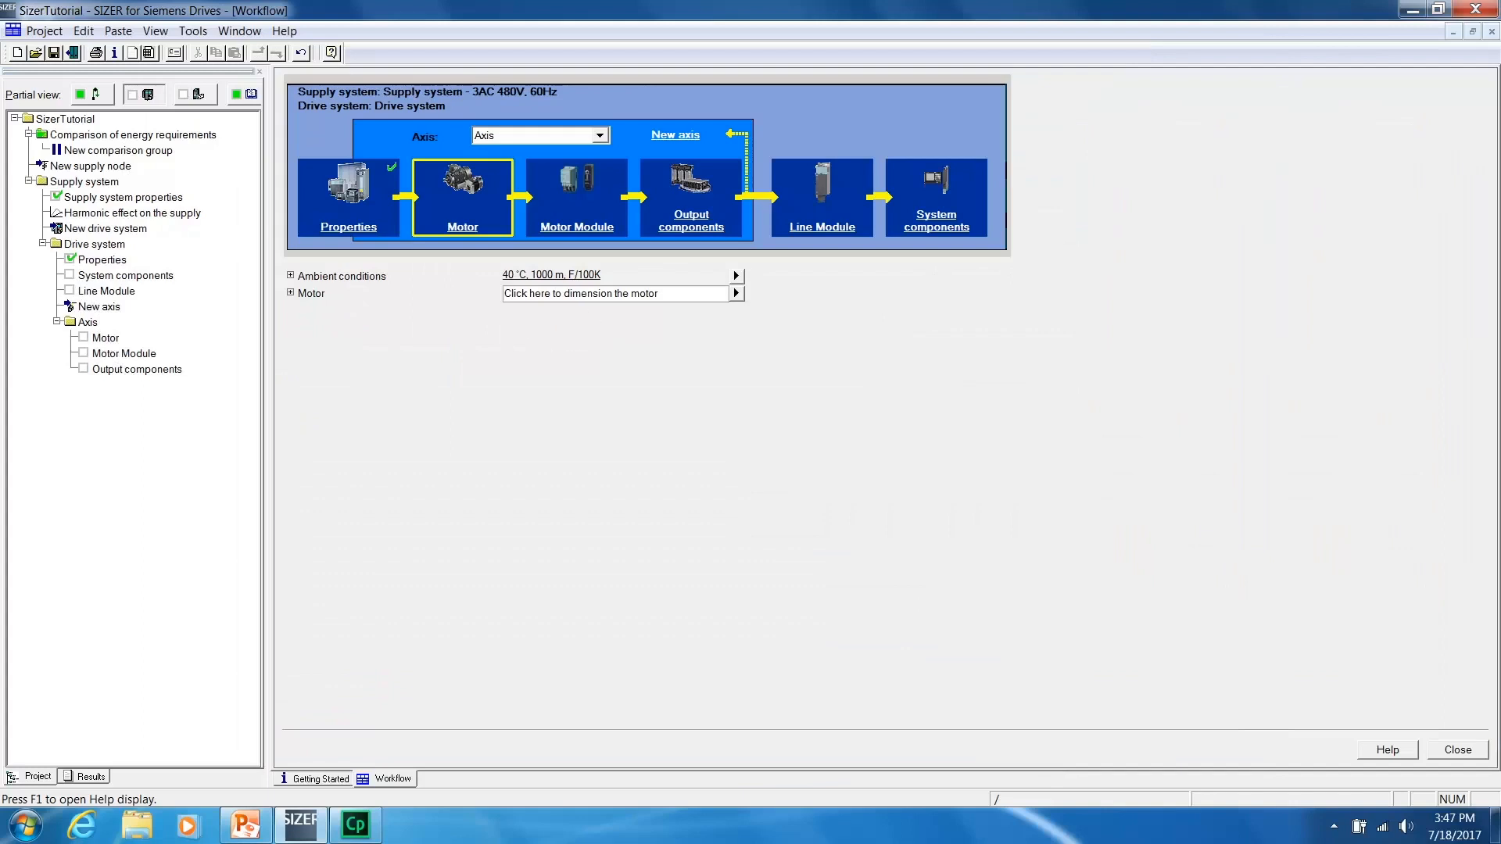
Dimension the axis motor without a mounted gearbox, using the complete order designation 1FK7062-2AC71-1RG0.
{"action": "left_click", "coordinate": [736, 297]}
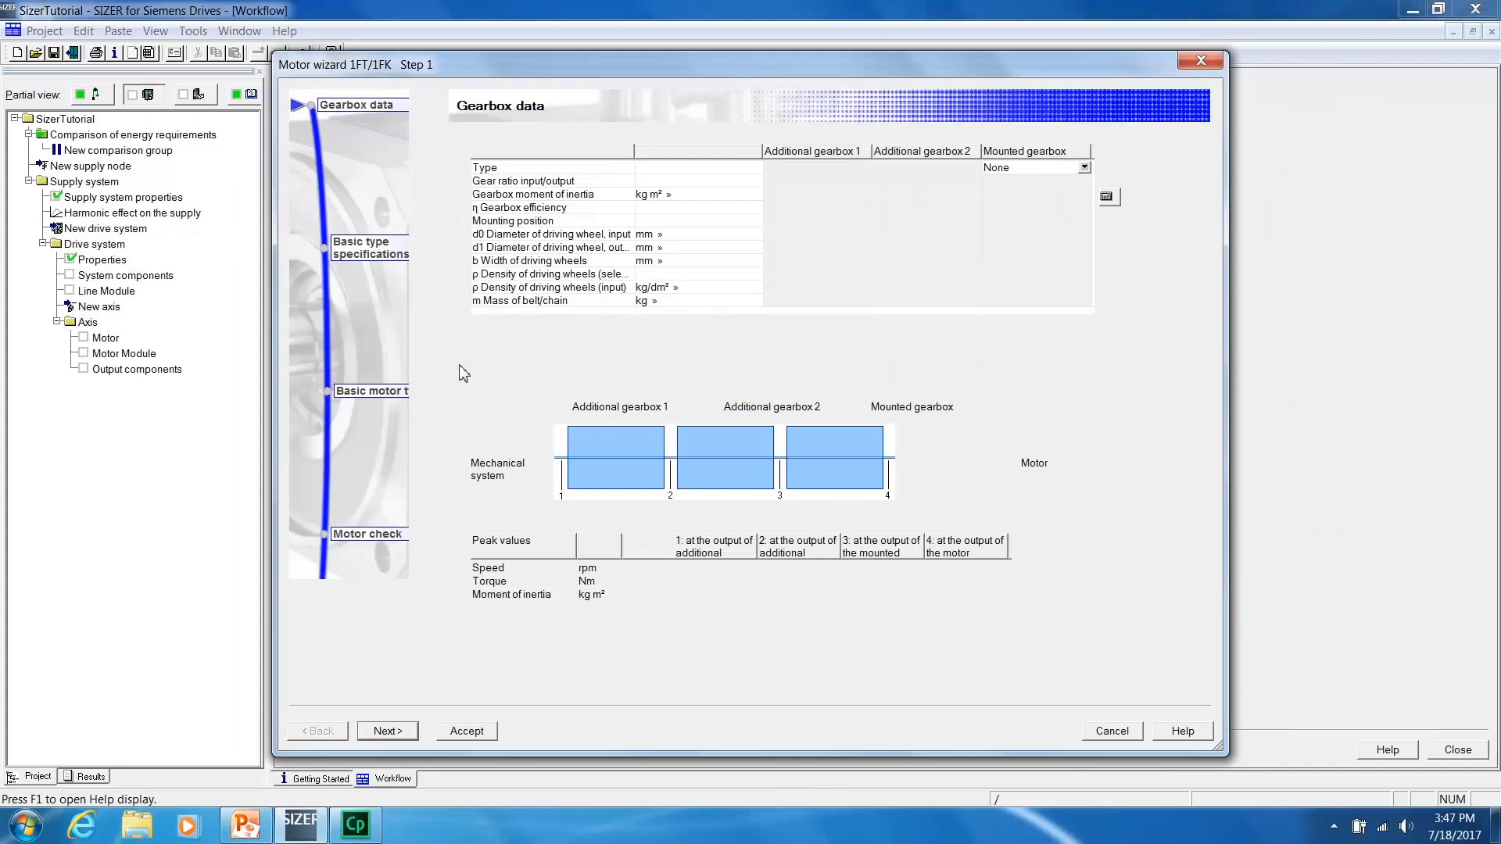
{"action": "left_click", "coordinate": [387, 731]}
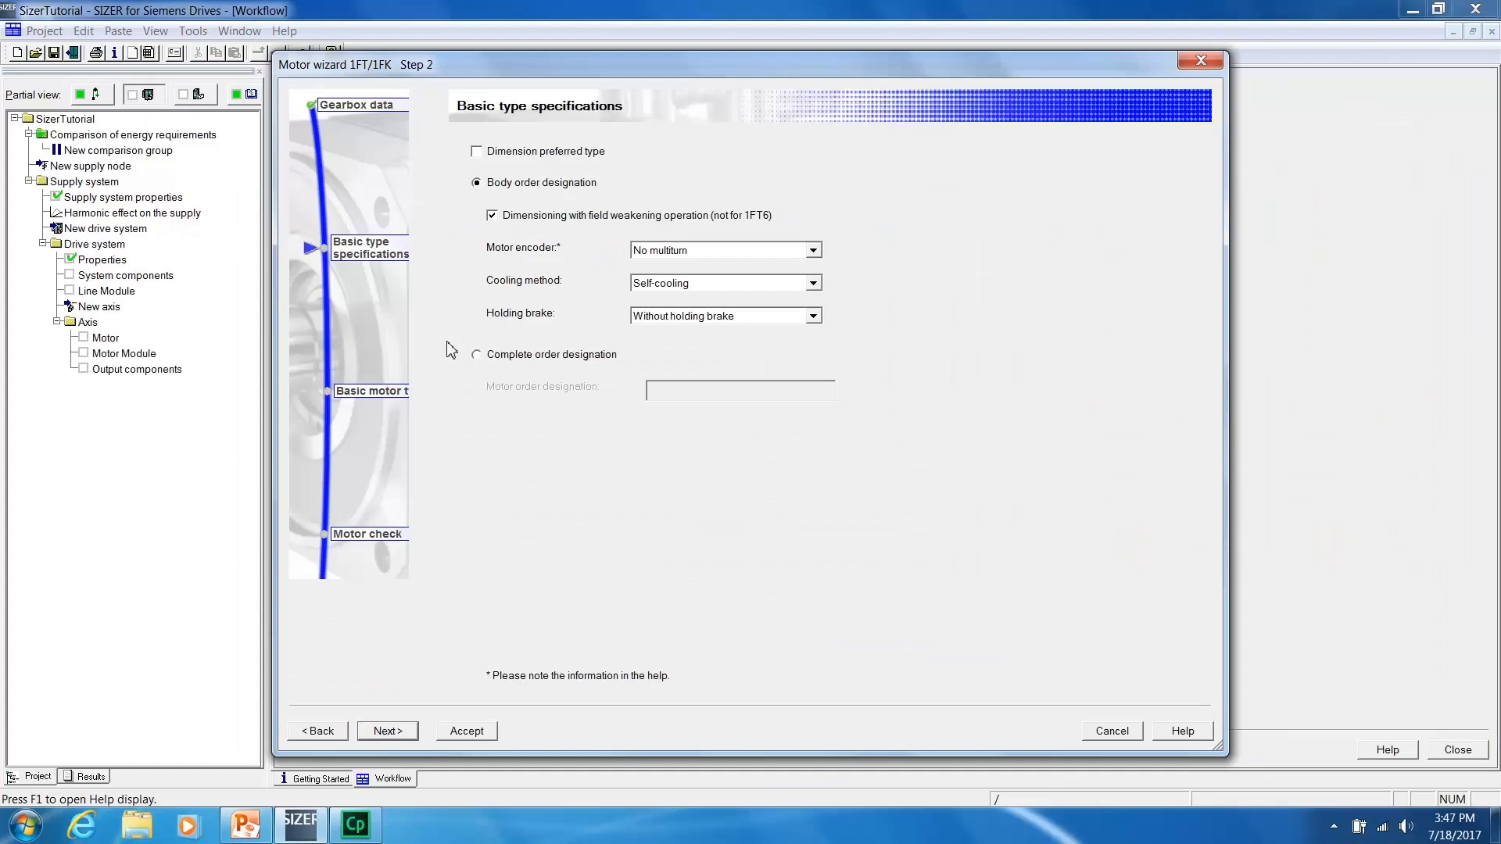
{"action": "left_click", "coordinate": [475, 357]}
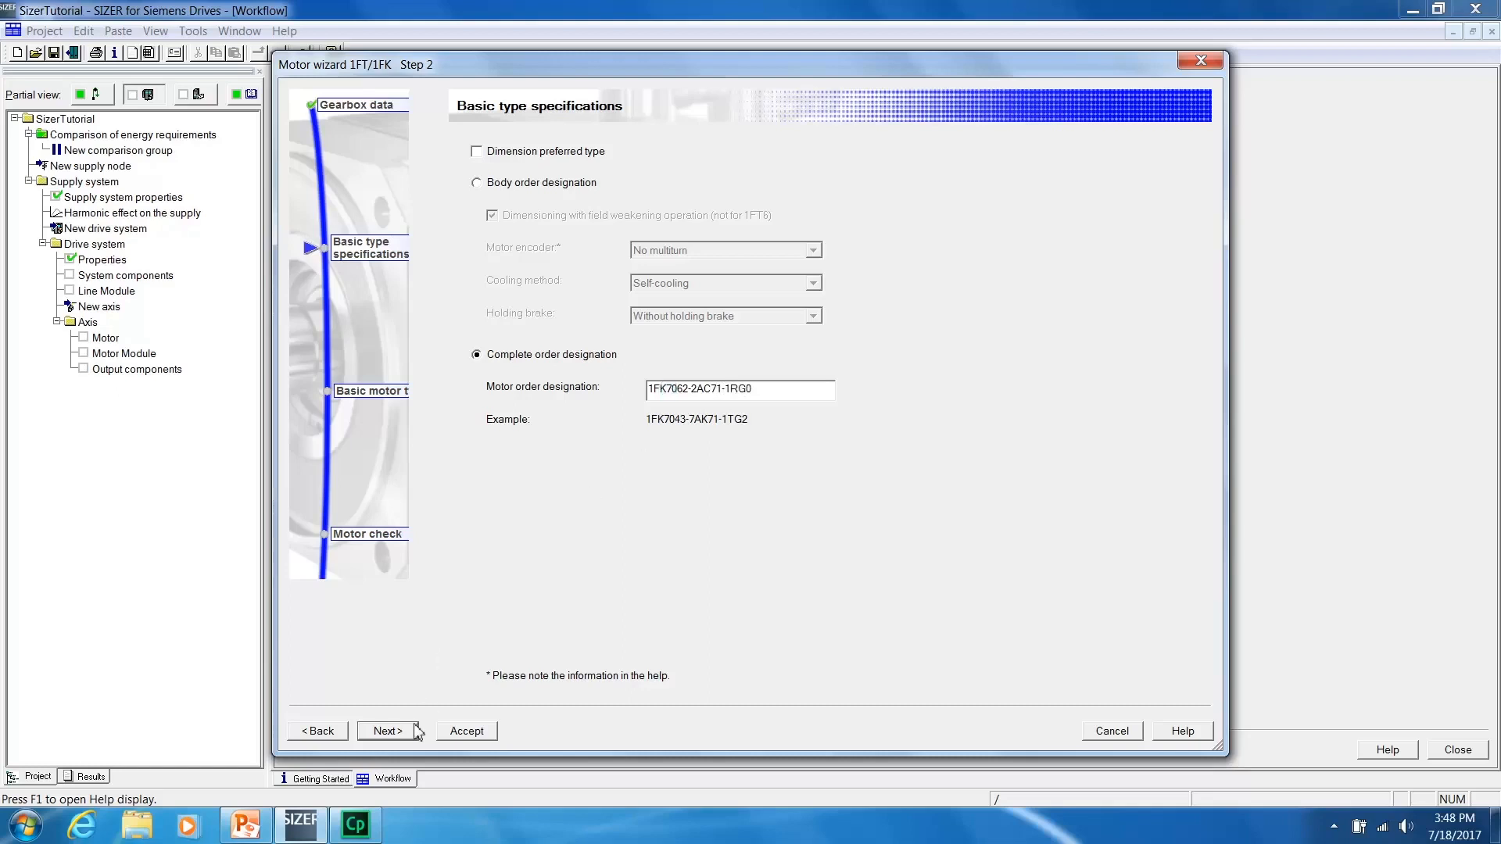
{"action": "left_click", "coordinate": [389, 731]}
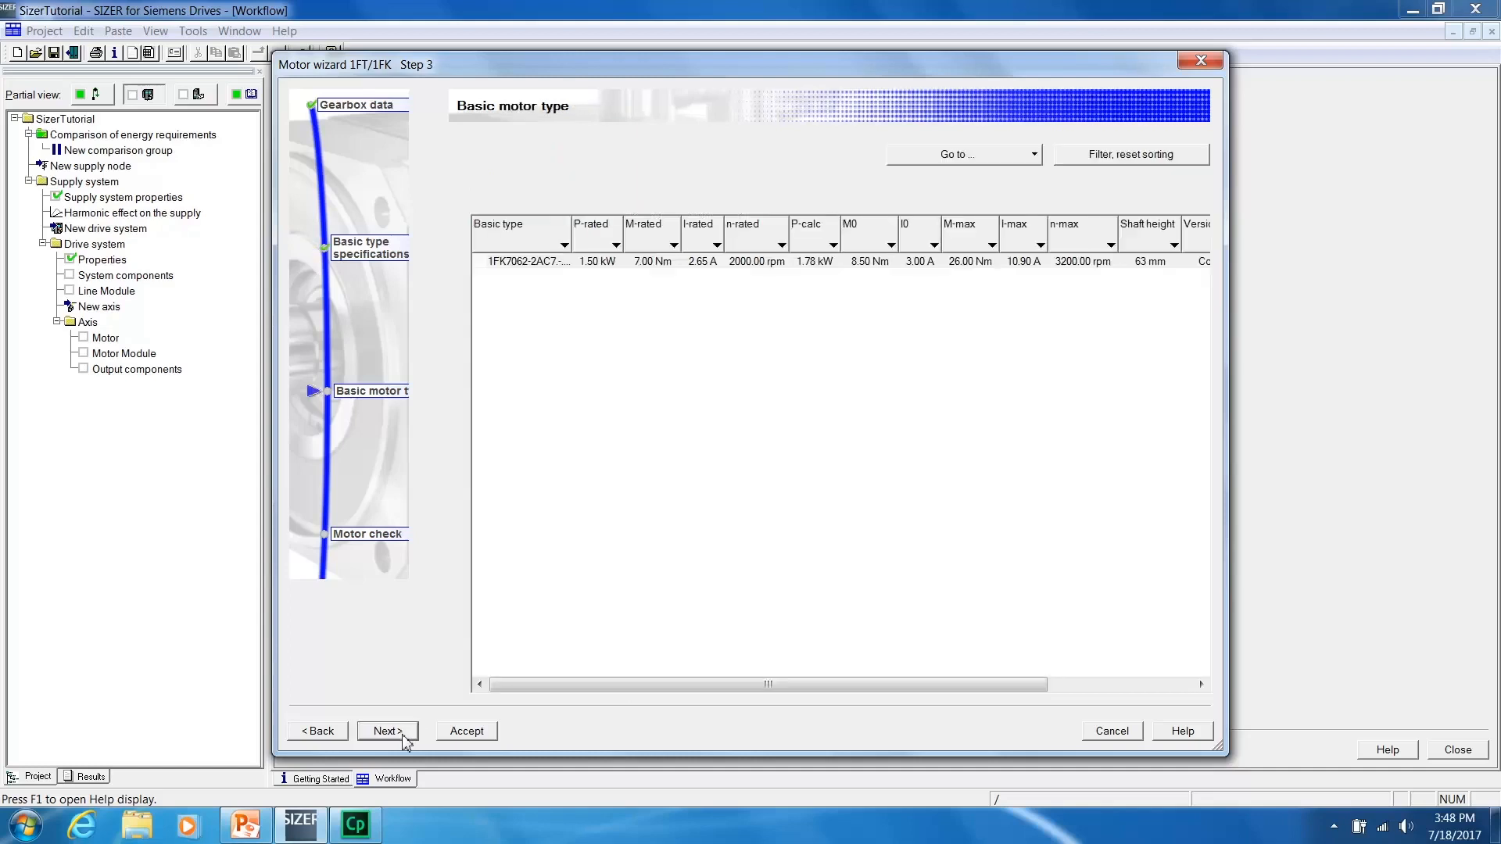
Choose the listed 1FK7062 basic motor type, go through the motor check and additional version data, and finish the motor wizard.
{"action": "left_click", "coordinate": [534, 262]}
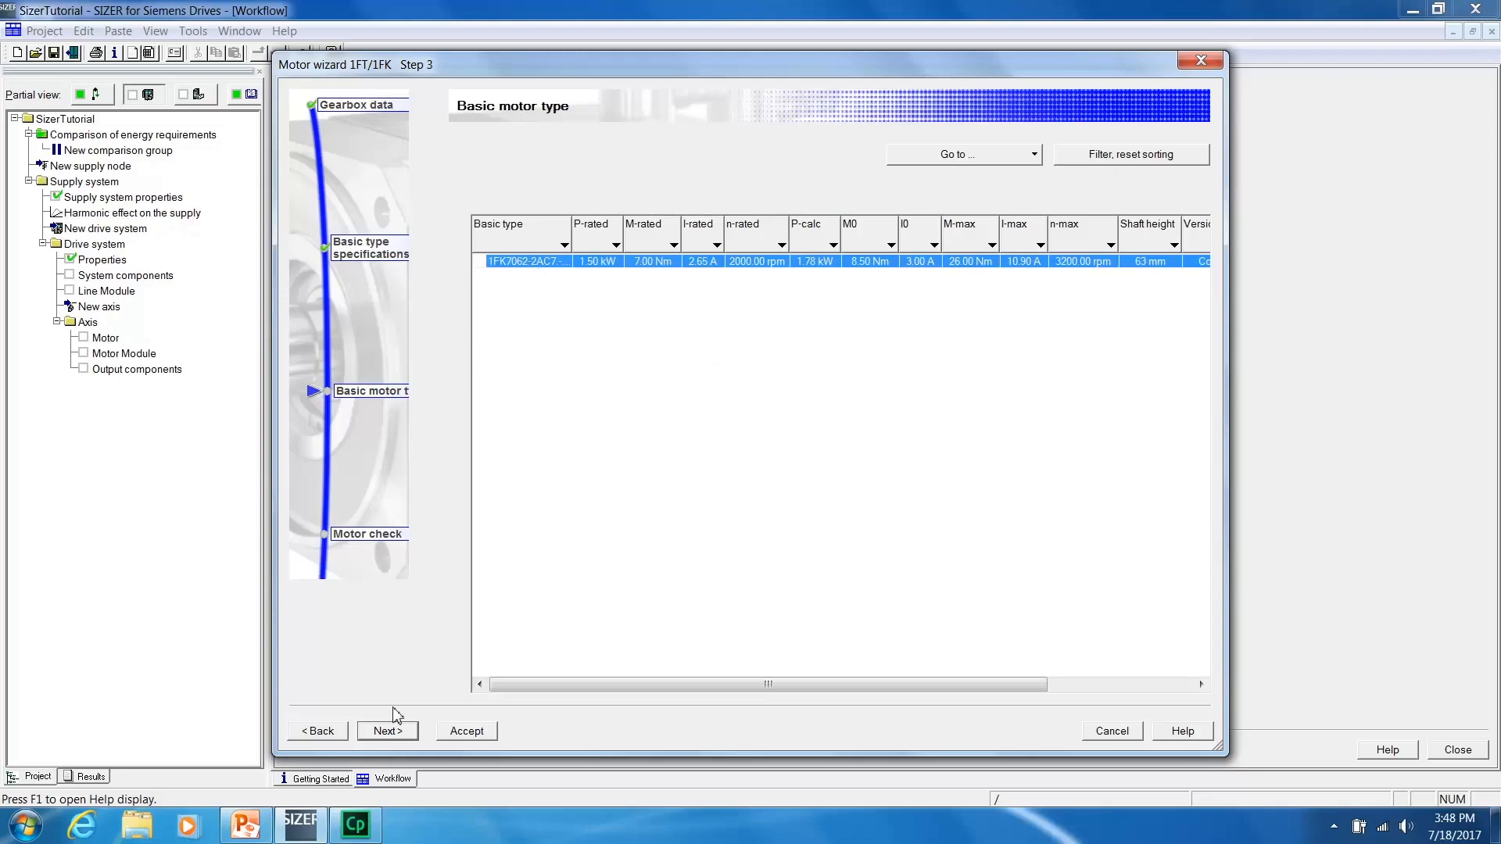
{"action": "left_click", "coordinate": [389, 731]}
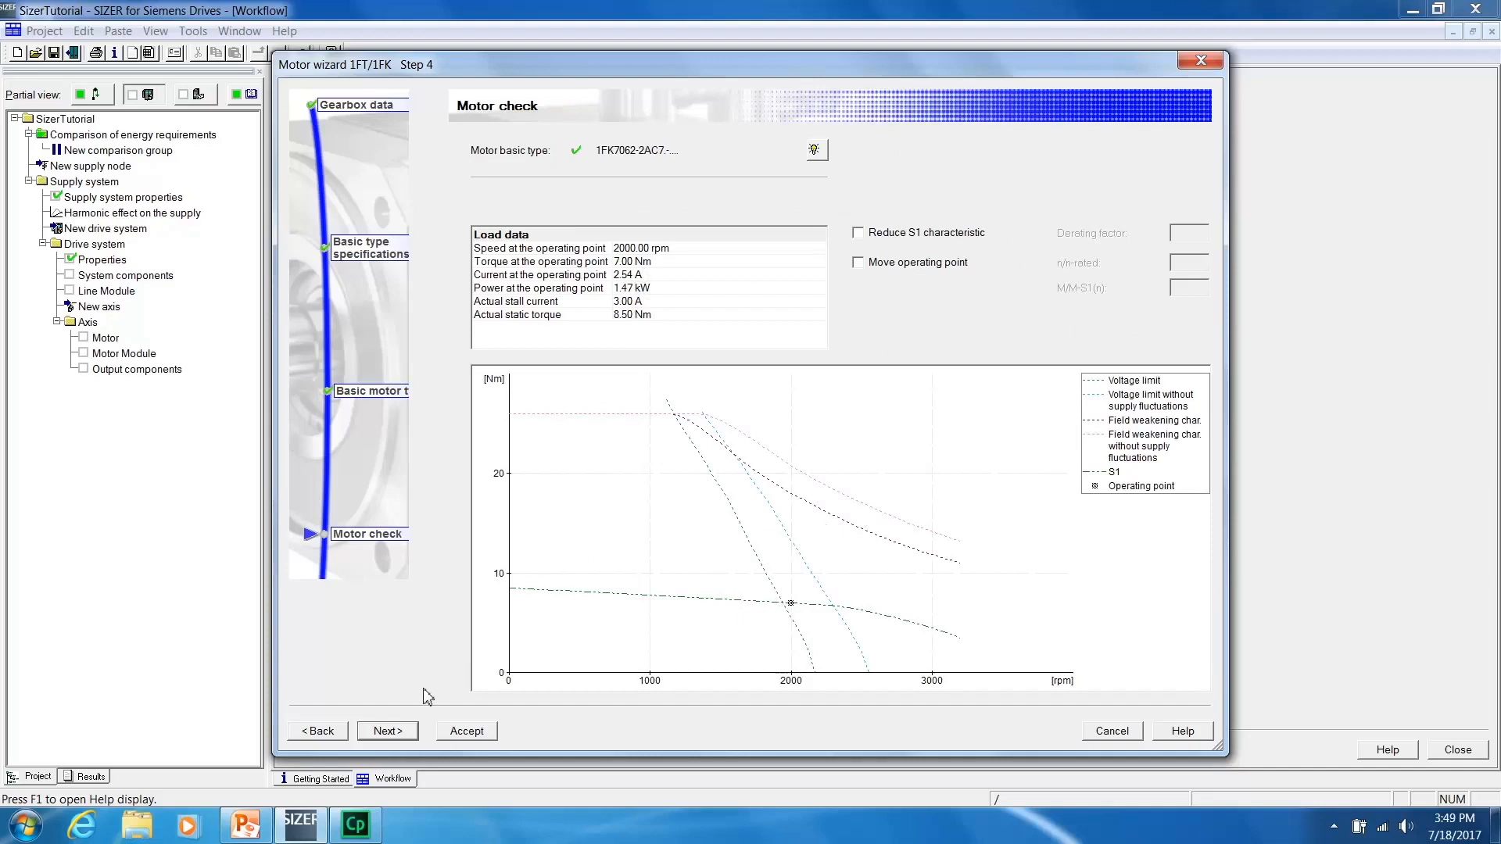
{"action": "left_click", "coordinate": [396, 733]}
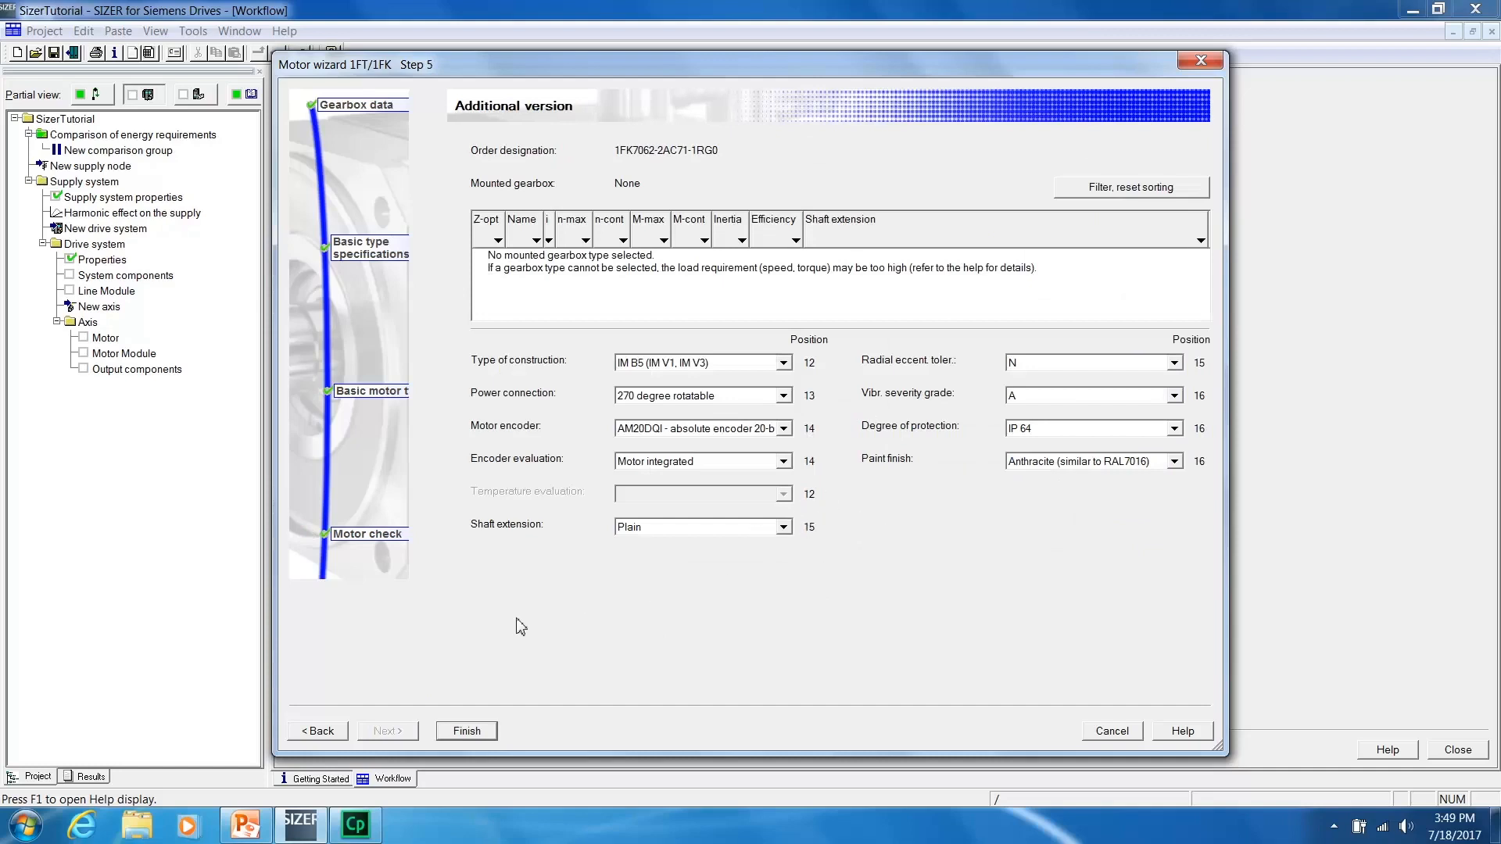
{"action": "left_click", "coordinate": [467, 731]}
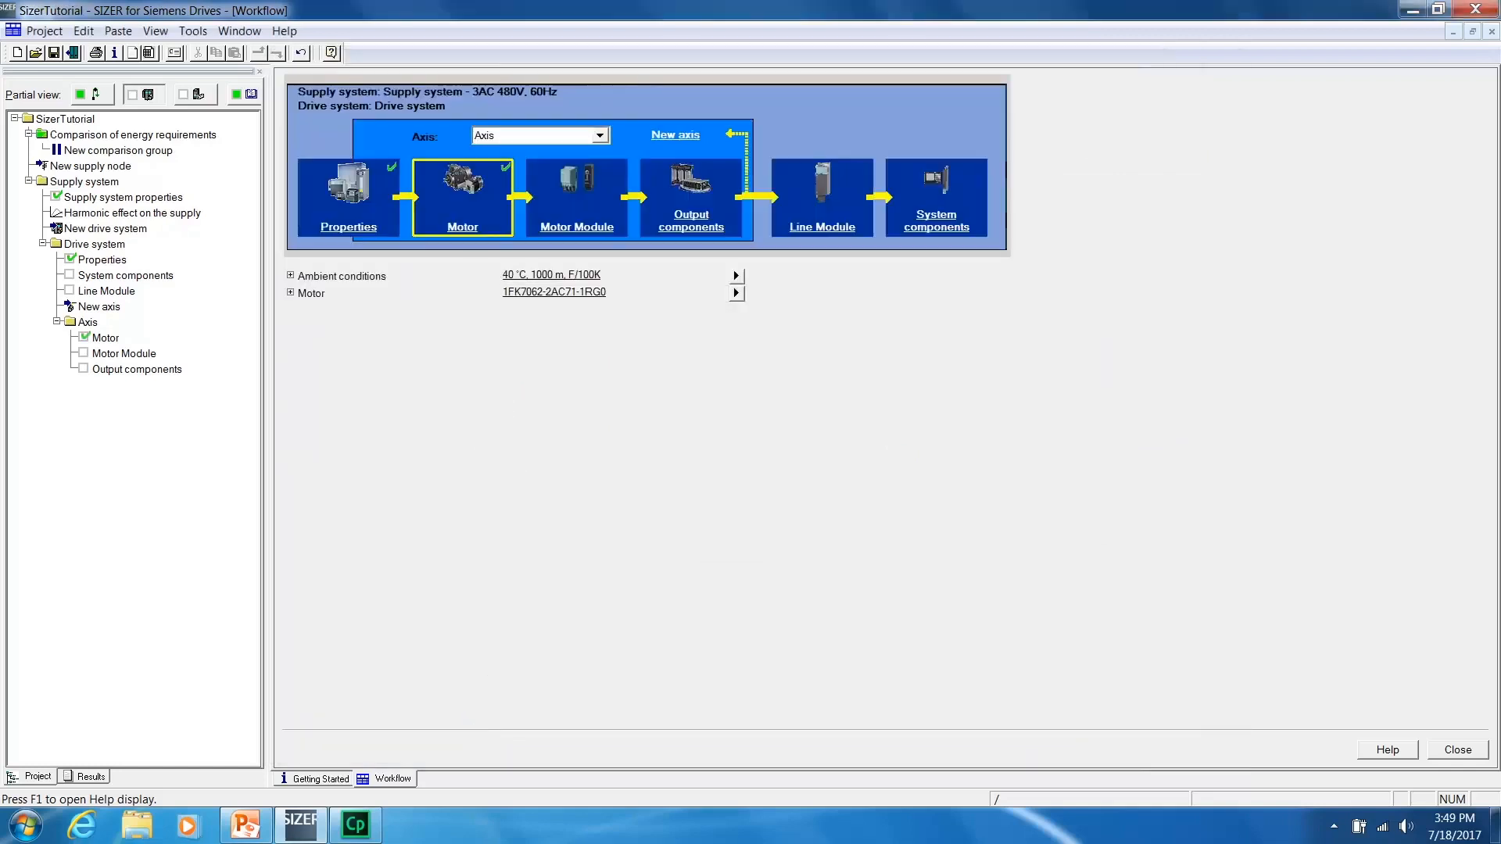
Assign the double Booksize D-type Motor Module 6SL3120-2TE13-0AD0 to the axis.
{"action": "left_click", "coordinate": [577, 227]}
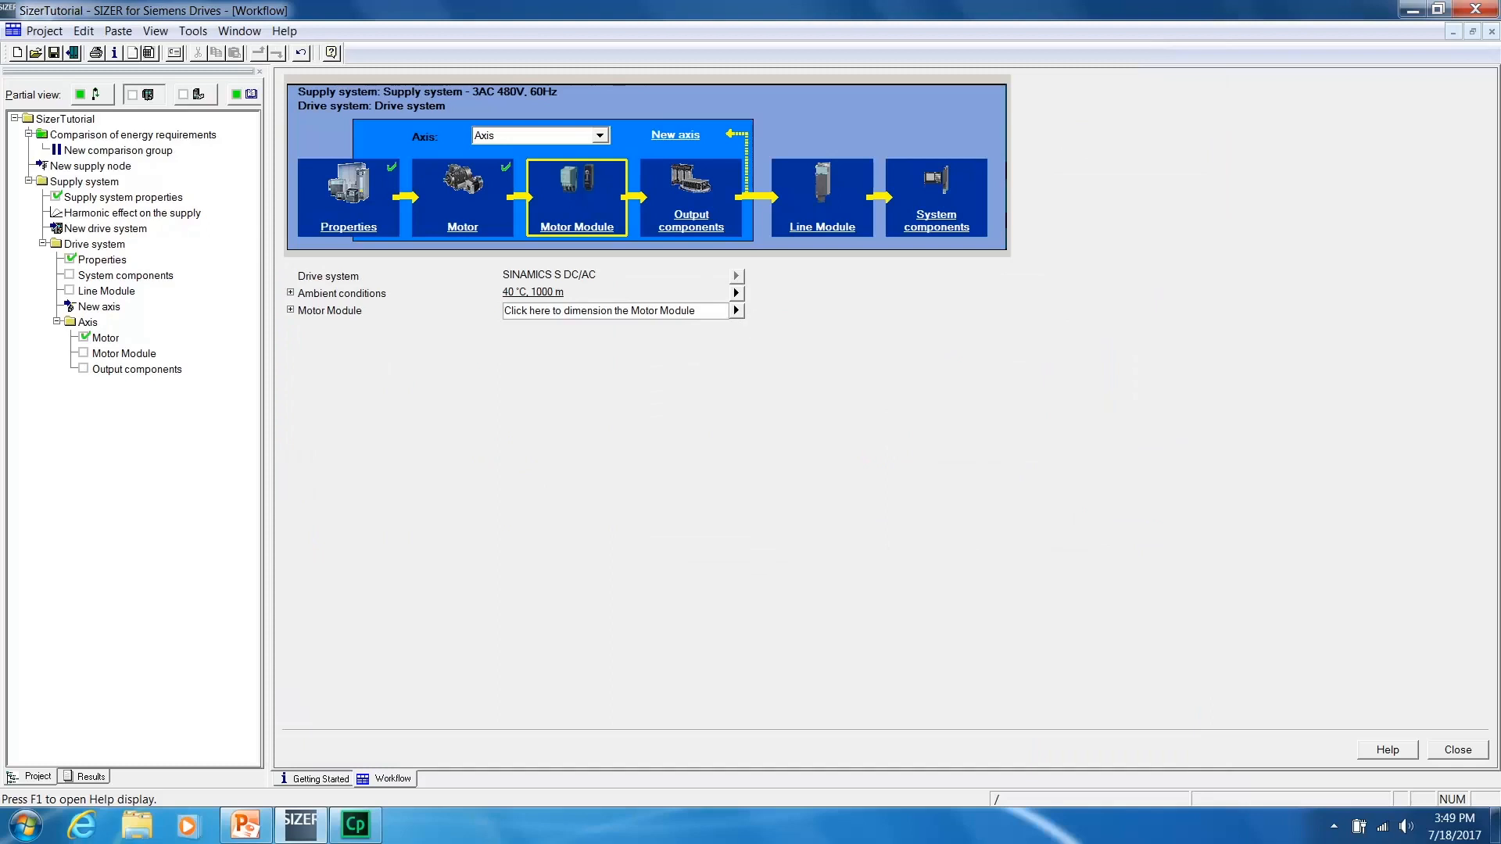
{"action": "left_click", "coordinate": [736, 311]}
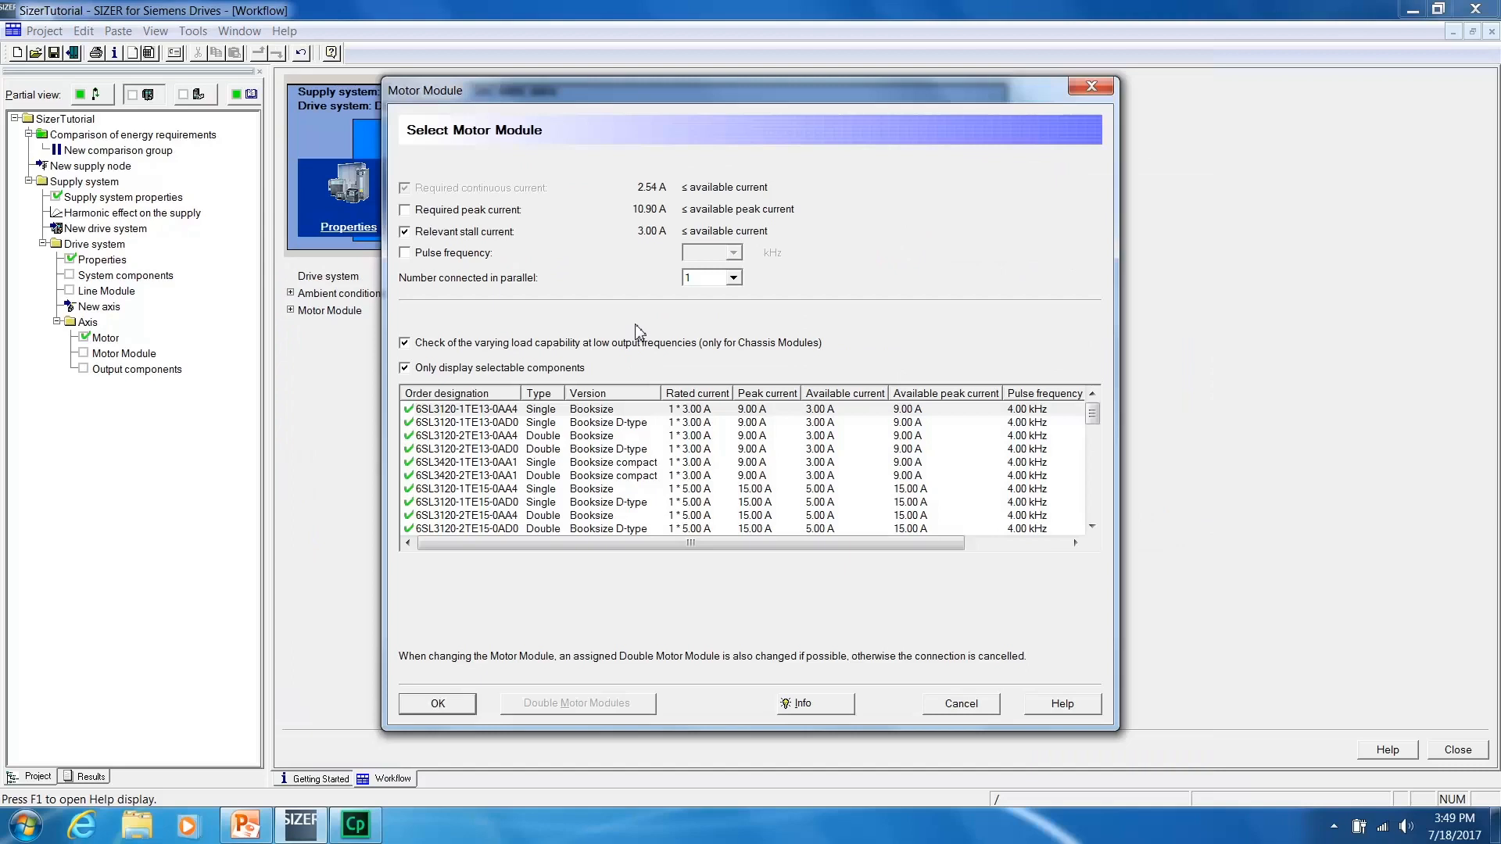
{"action": "left_click", "coordinate": [510, 449]}
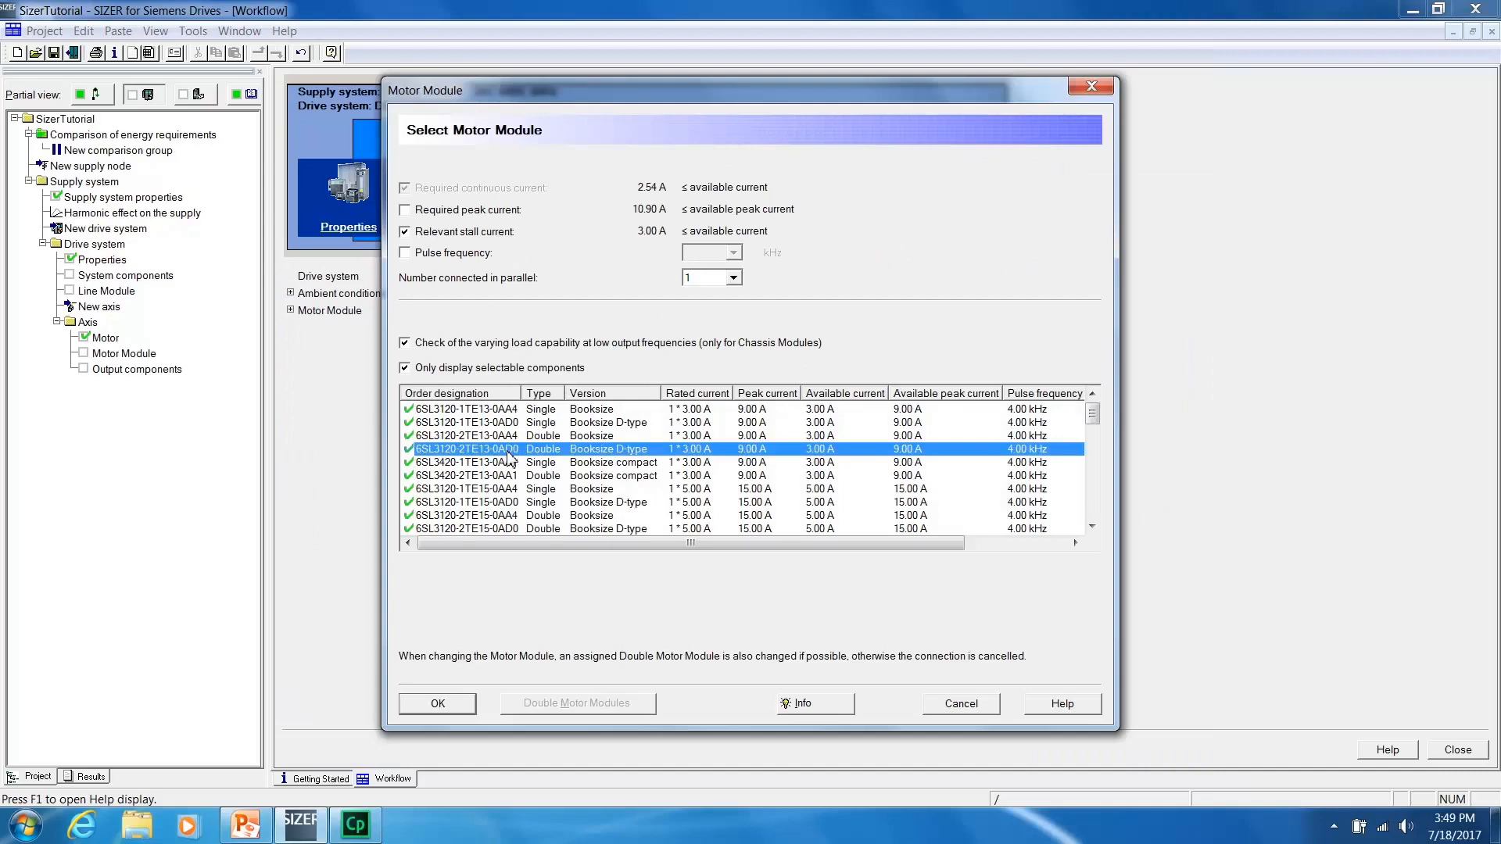
{"action": "left_click", "coordinate": [437, 703]}
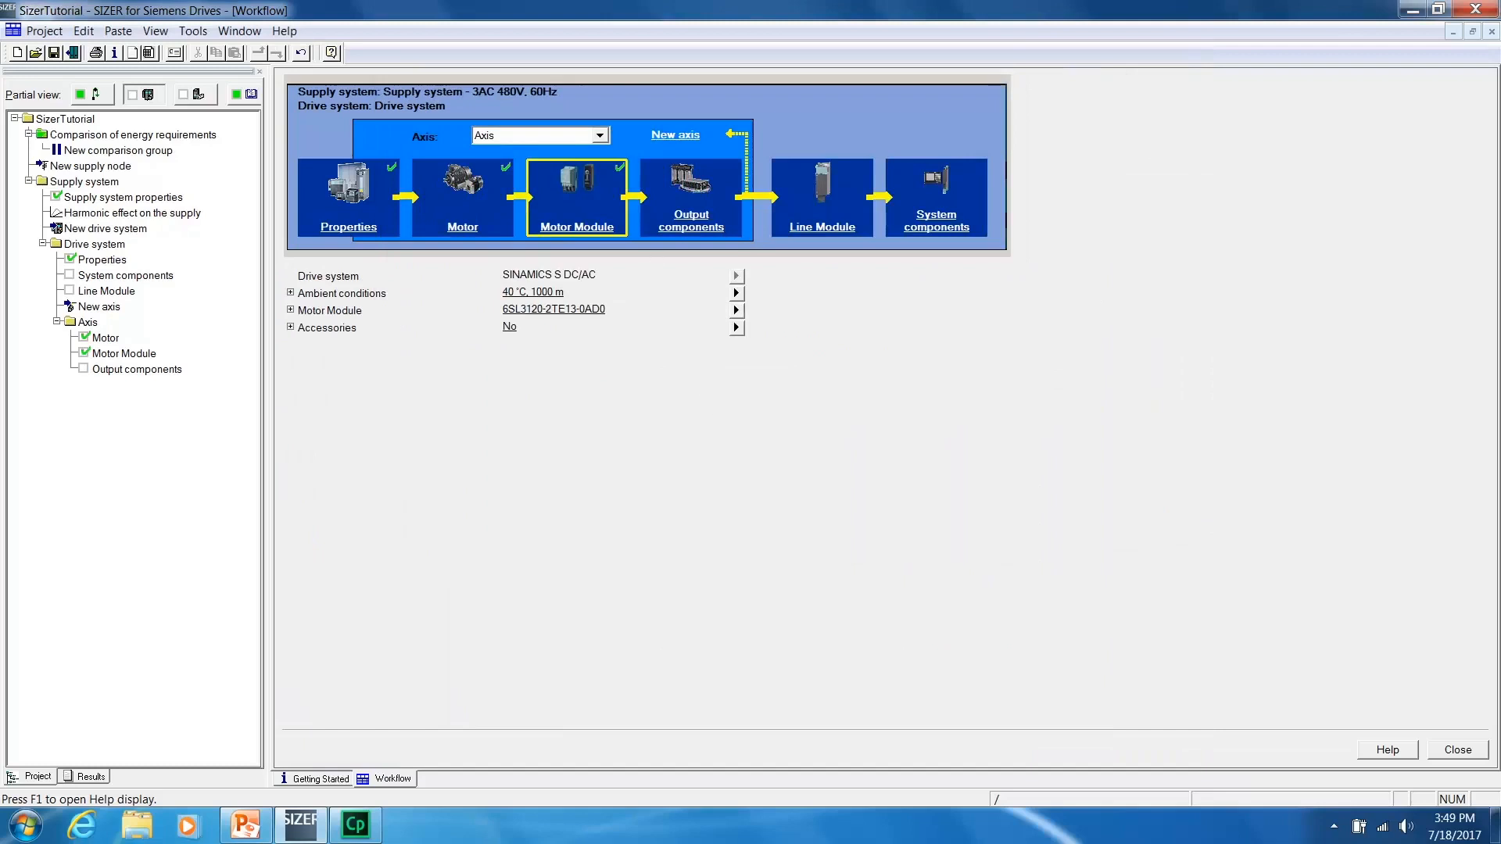
Confirm the axis's output options without adding any reactors, filters or other output components.
{"action": "left_click", "coordinate": [692, 221]}
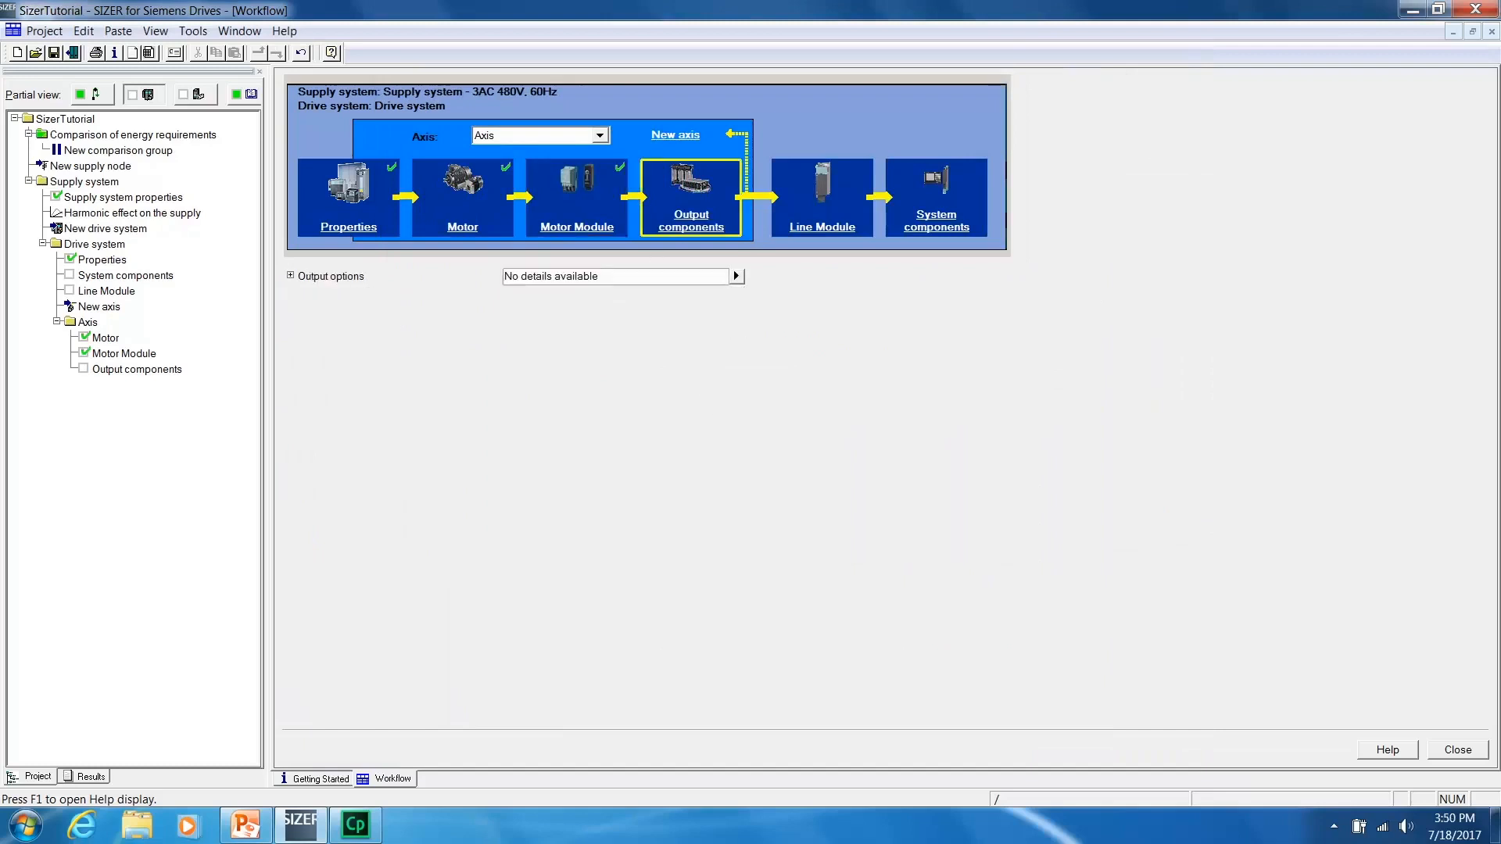
{"action": "left_click", "coordinate": [735, 276]}
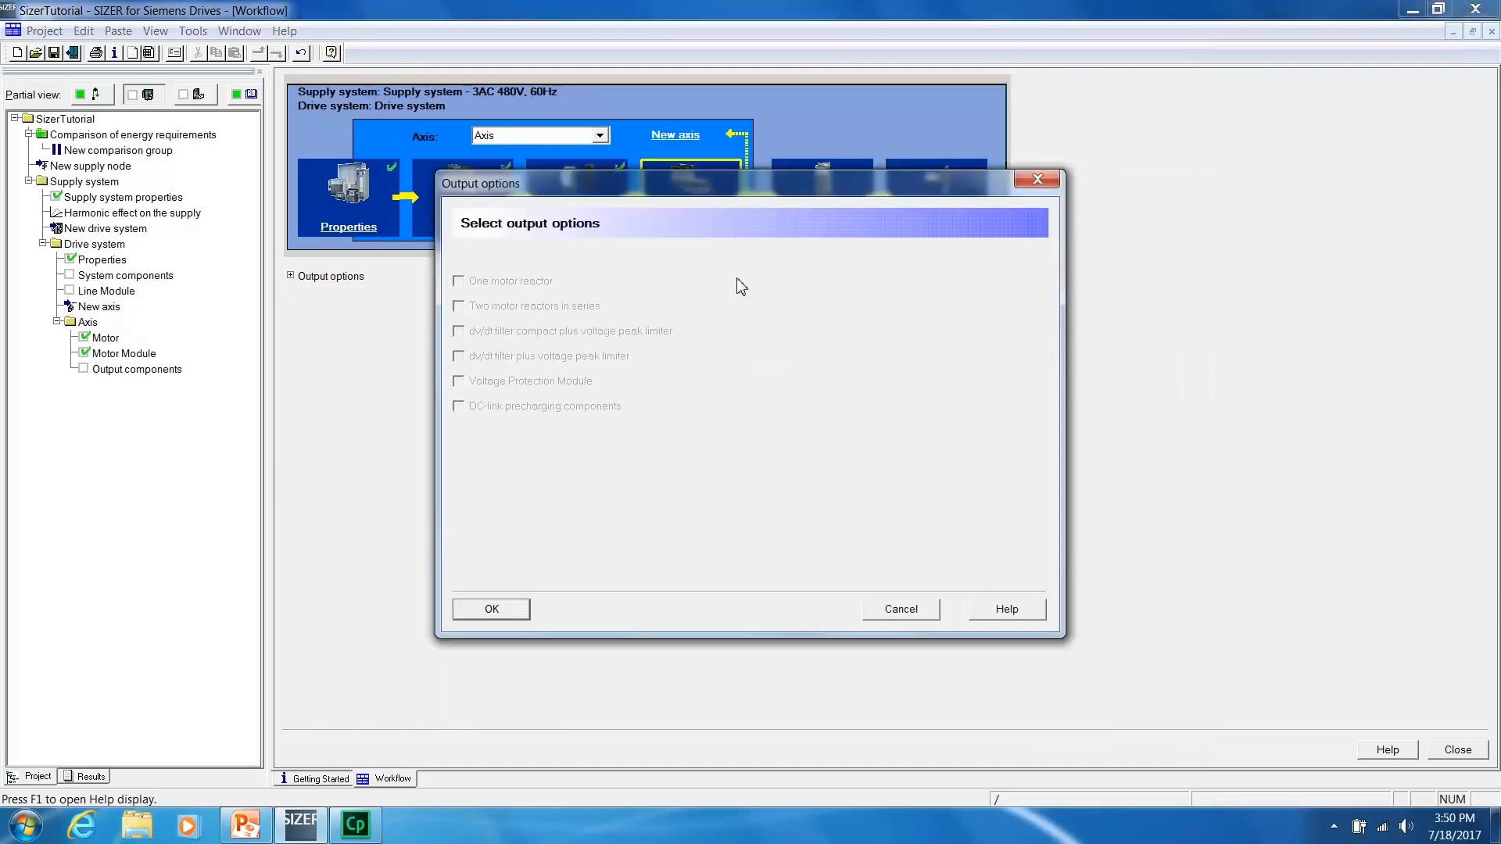
{"action": "left_click", "coordinate": [492, 611]}
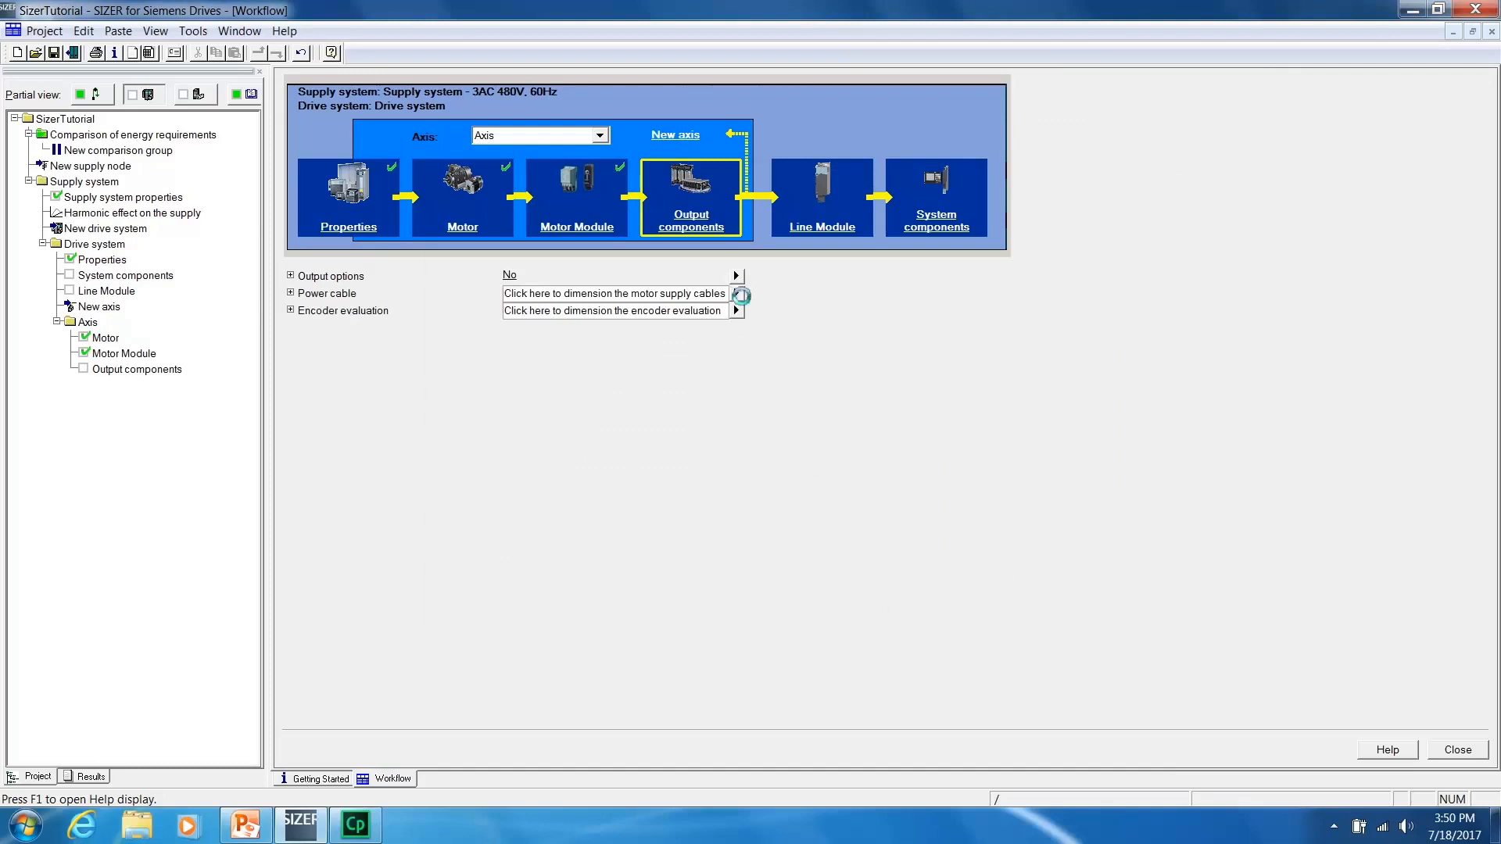
Select a 13 m MOTION-CONNECT 800PLUS power cable without brake cable, quick connection (trailing-type), and confirm the encoder evaluation without an external encoder.
{"action": "left_click", "coordinate": [735, 293]}
{"action": "left_click", "coordinate": [592, 263]}
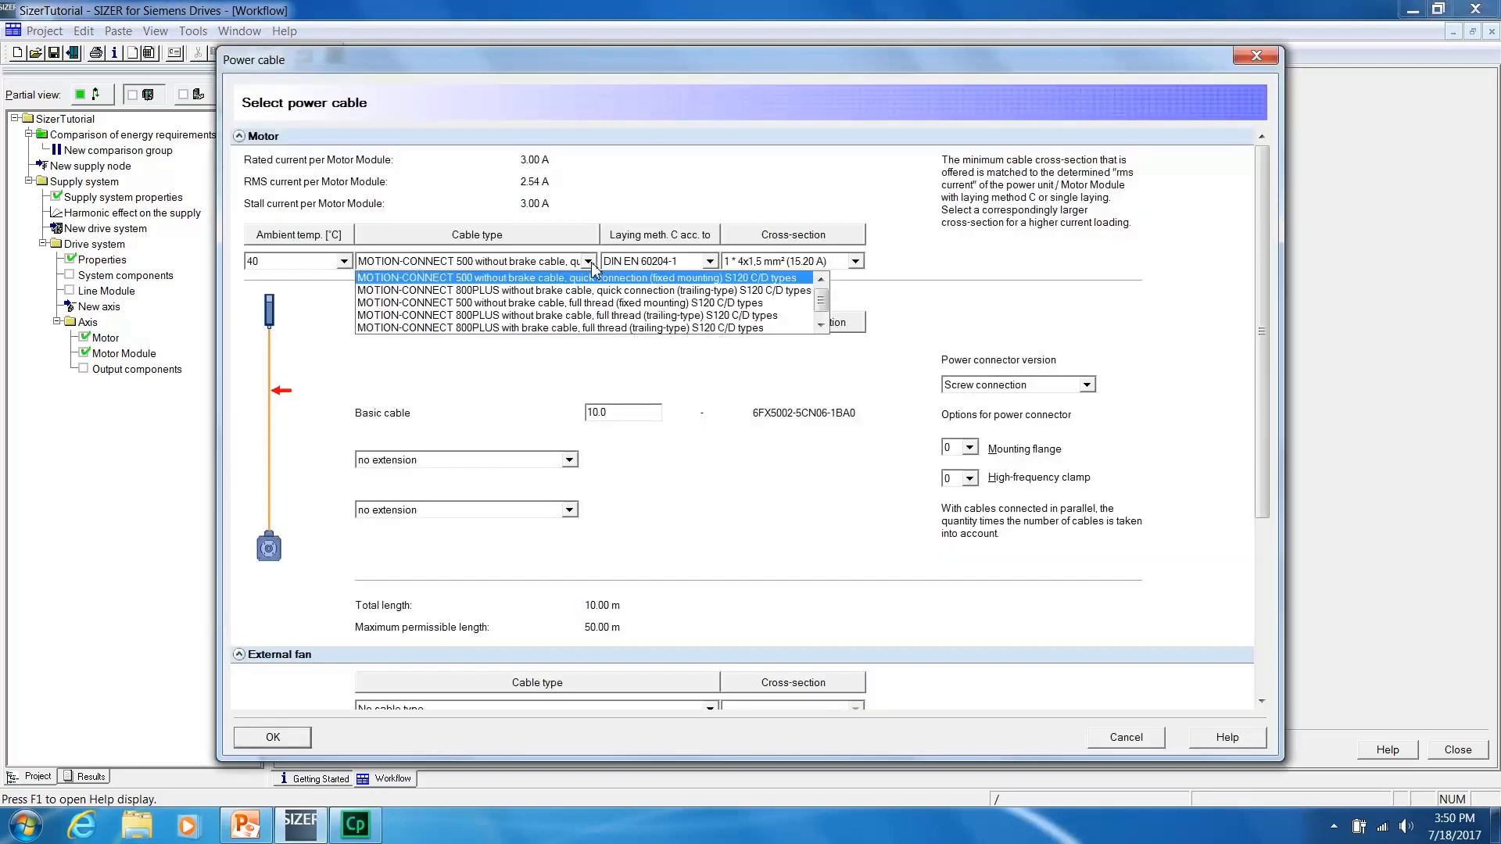
{"action": "left_click", "coordinate": [561, 290]}
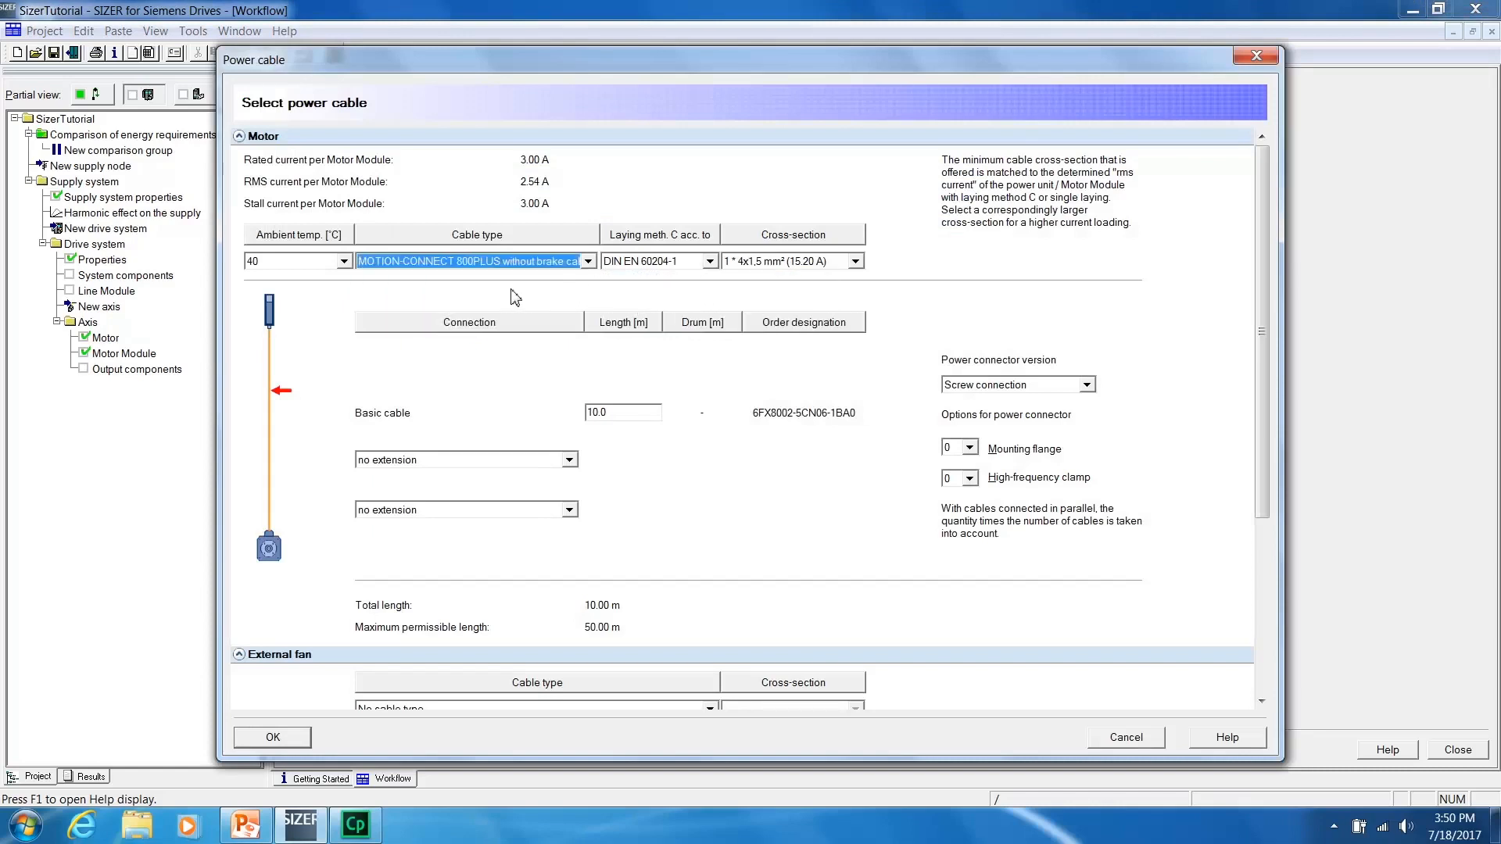
{"action": "left_click", "coordinate": [634, 416]}
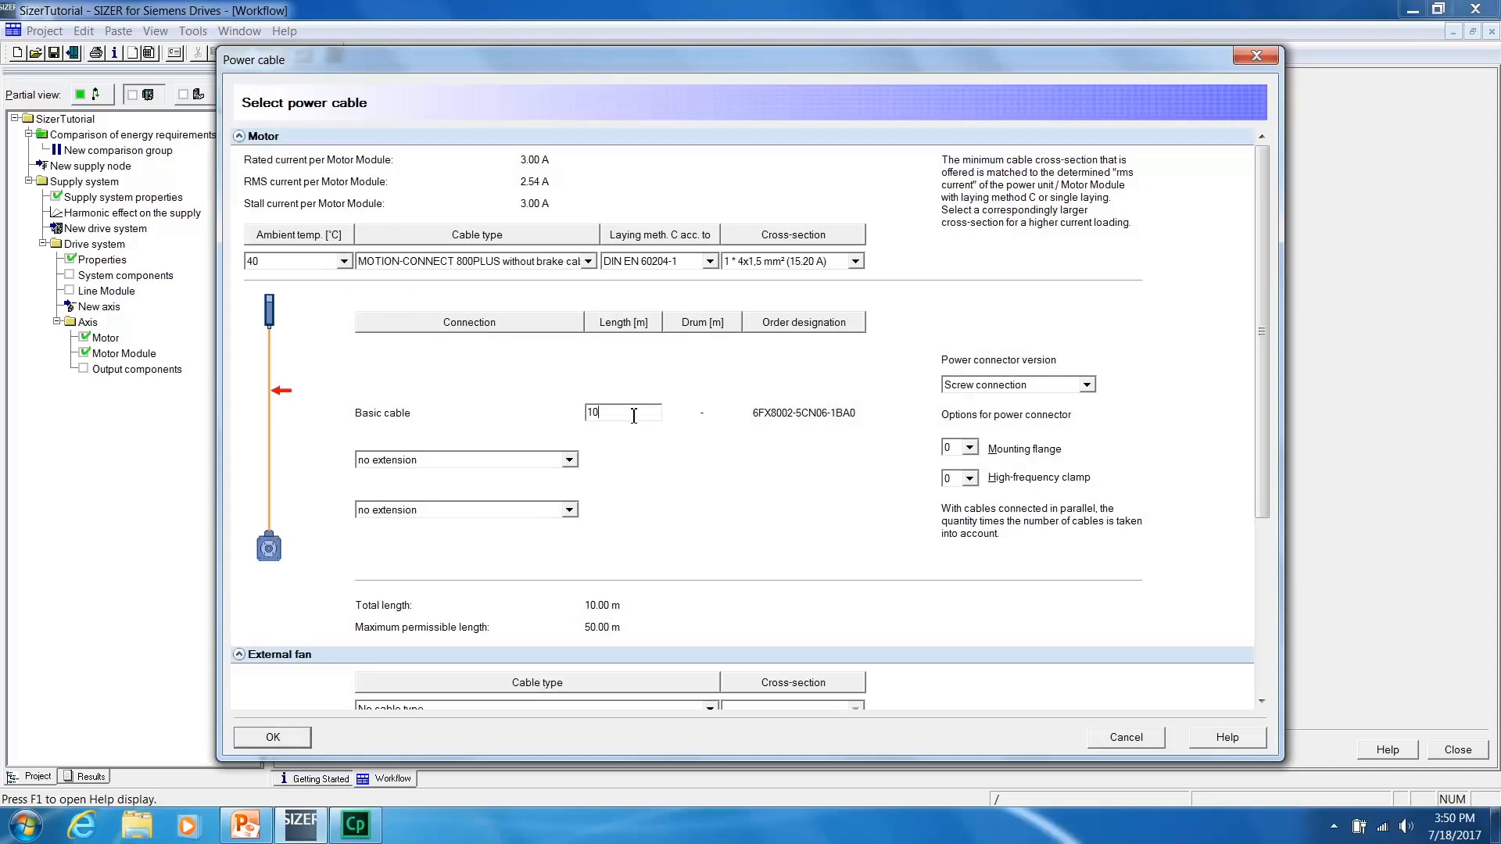
{"action": "key", "text": "Return"}
{"action": "left_click_drag", "start_coordinate": [1260, 413], "coordinate": [1180, 632]}
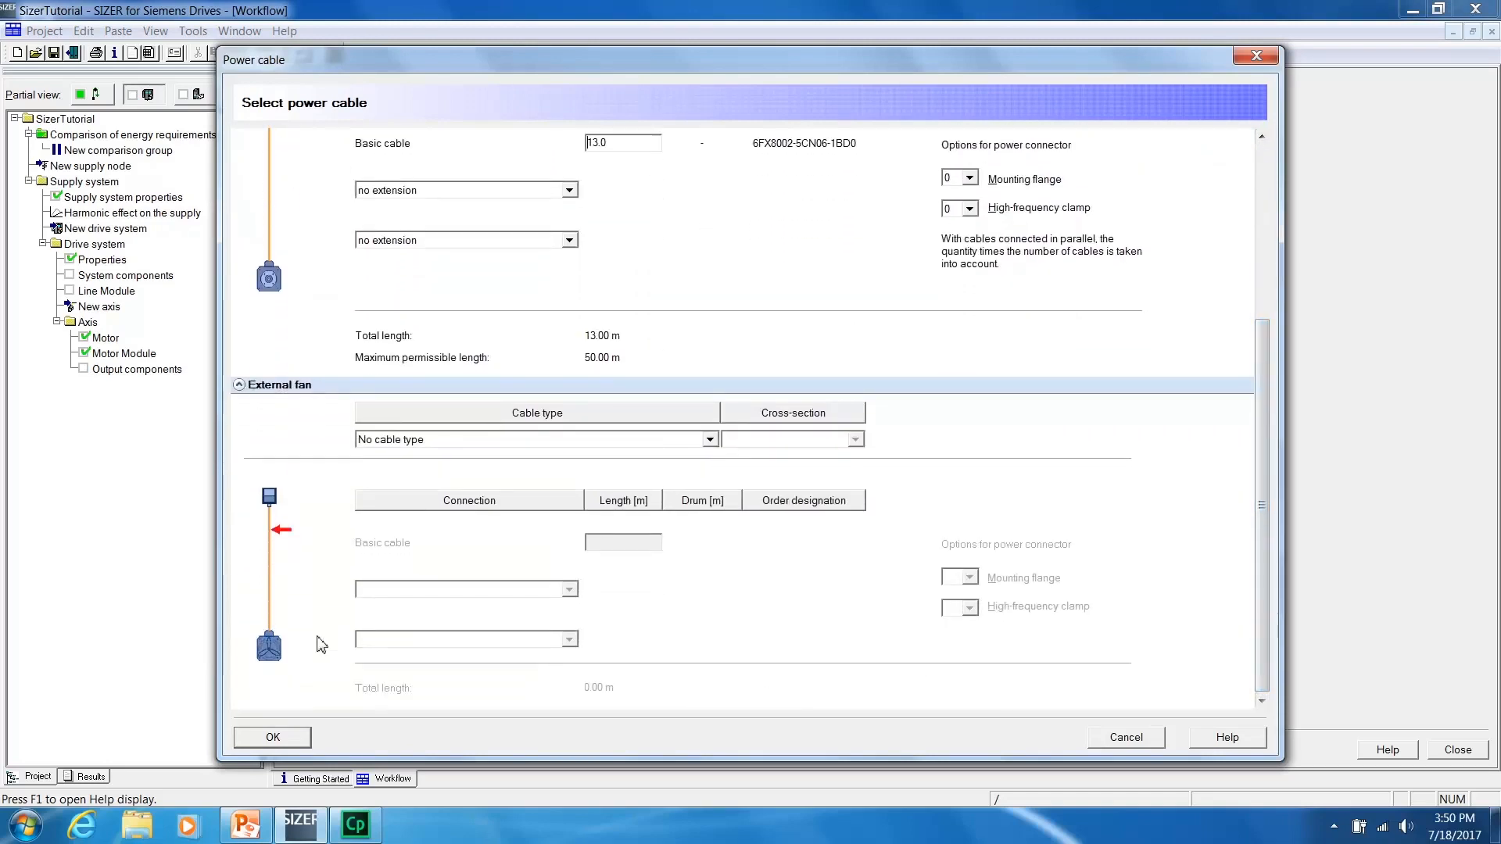
{"action": "left_click", "coordinate": [286, 738]}
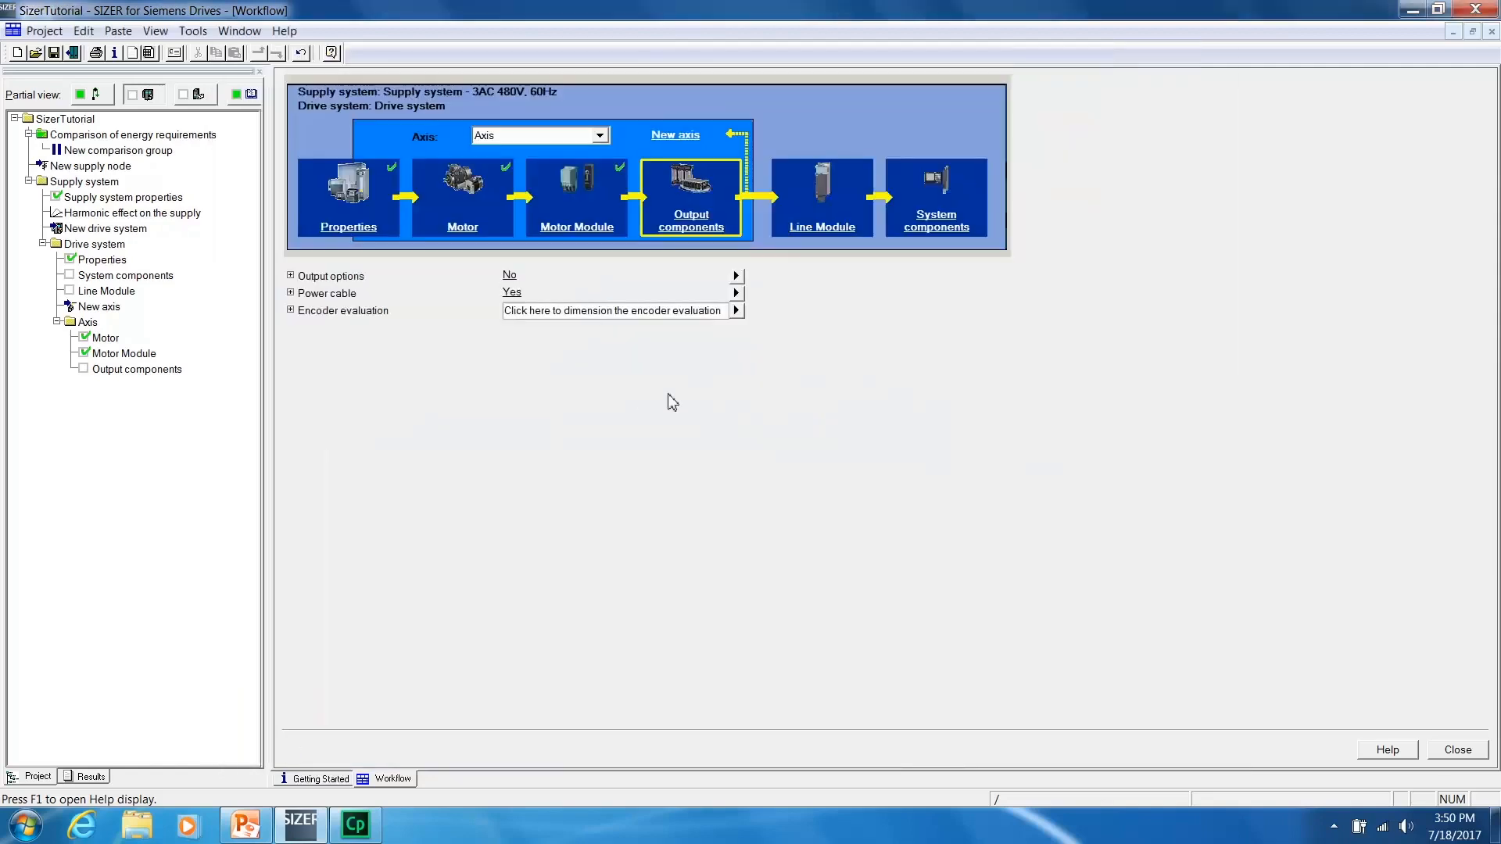
{"action": "left_click", "coordinate": [736, 311]}
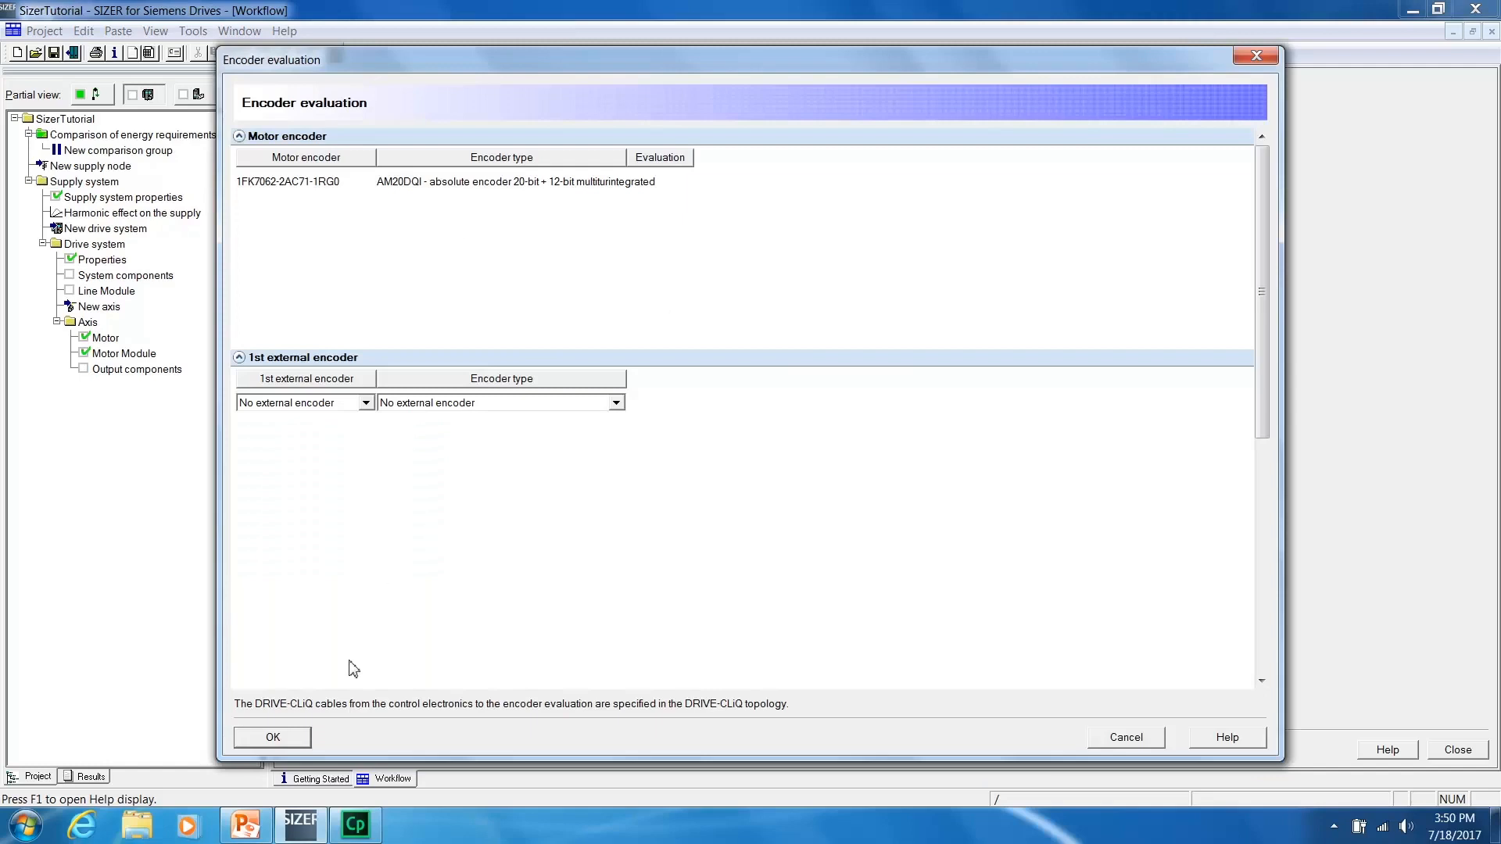
{"action": "left_click", "coordinate": [275, 738]}
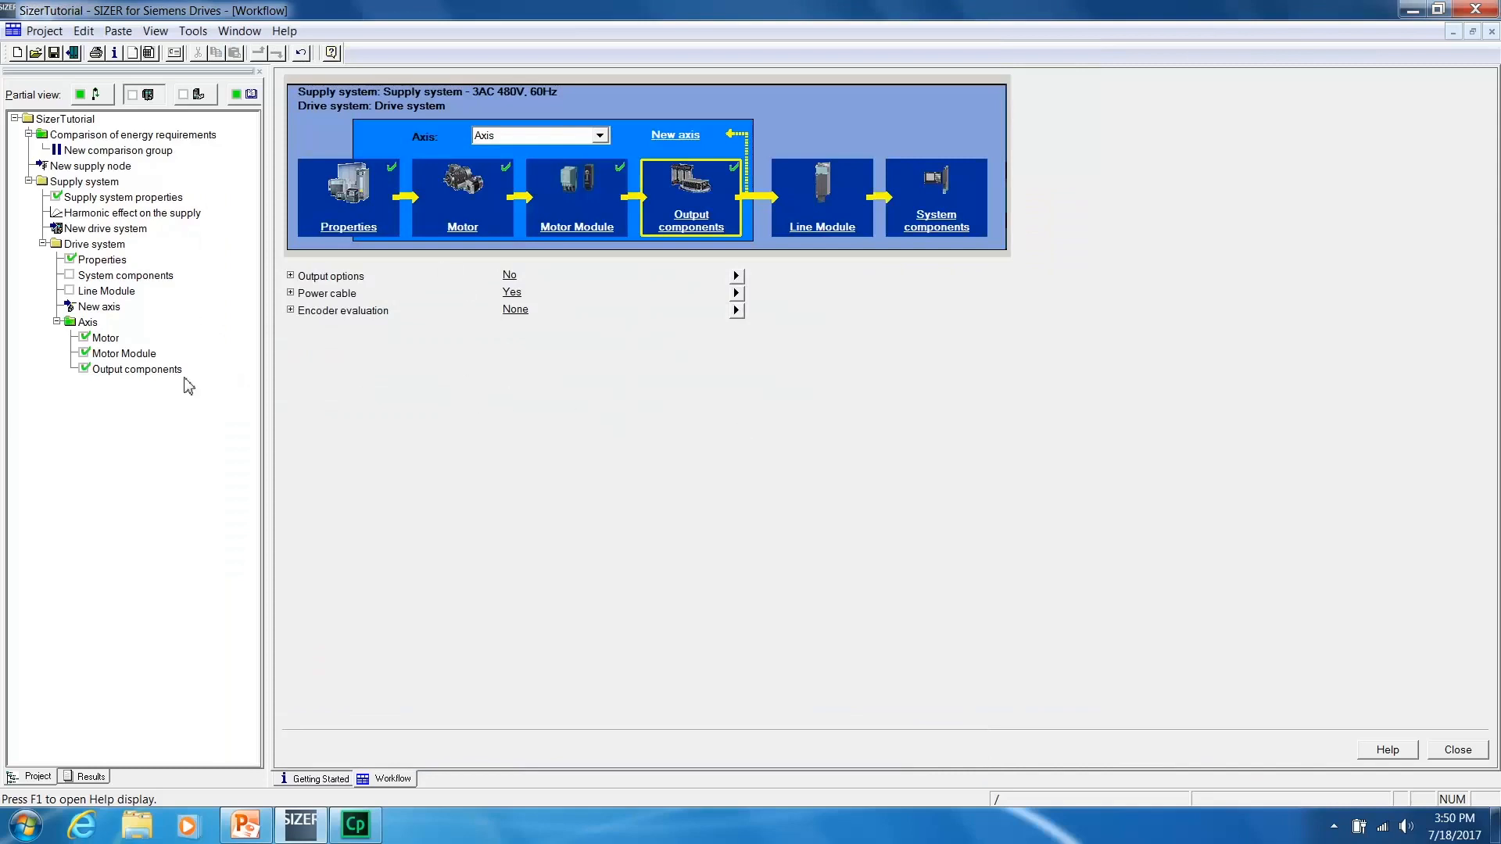
Rename the configured axis in the drive system as X Axis.
{"action": "right_click", "coordinate": [86, 329]}
{"action": "left_click", "coordinate": [119, 362]}
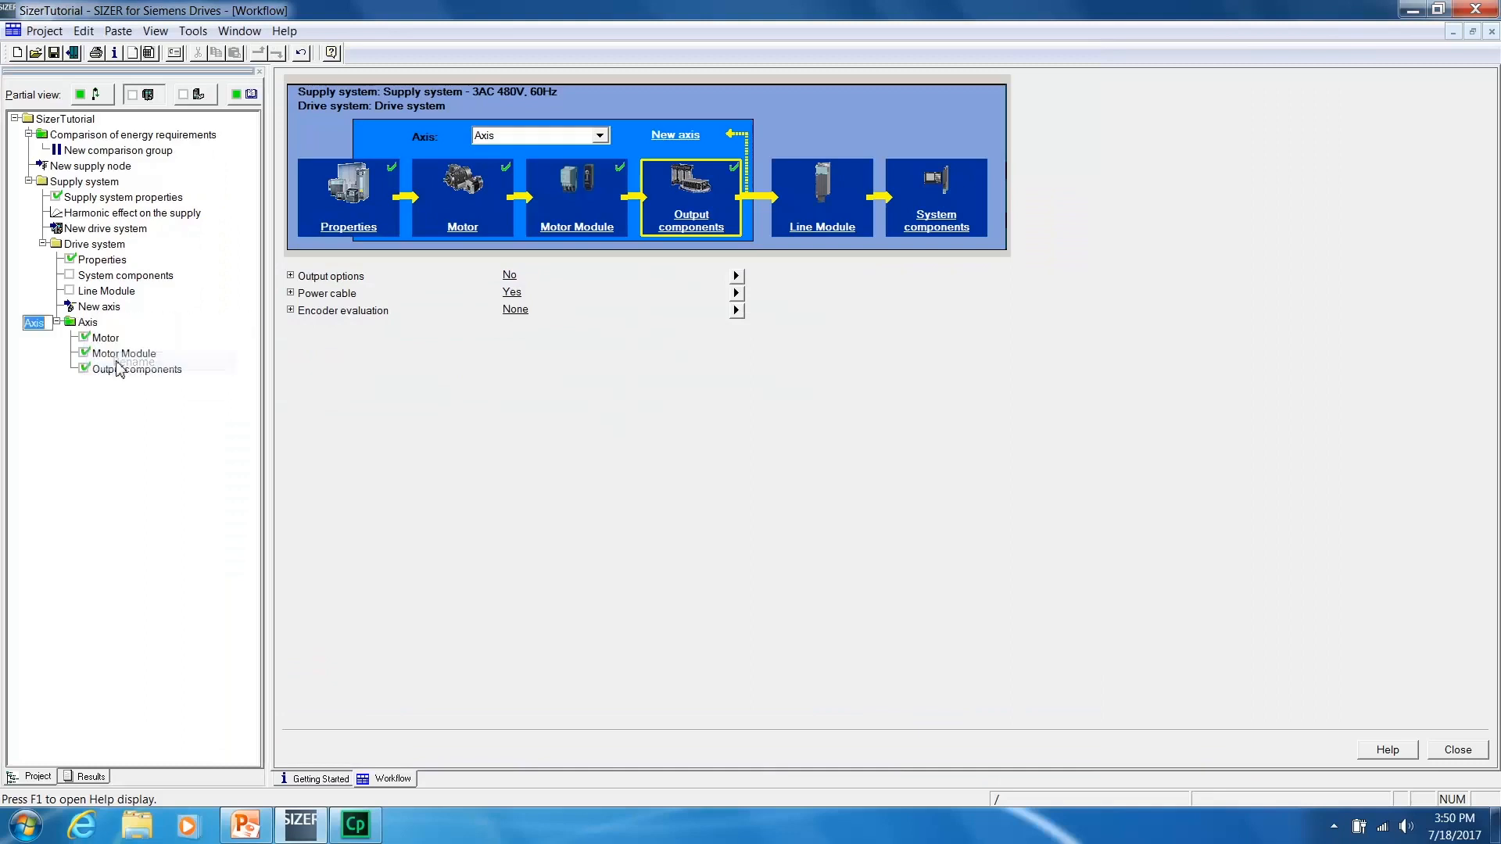
{"action": "type", "text": "X"}
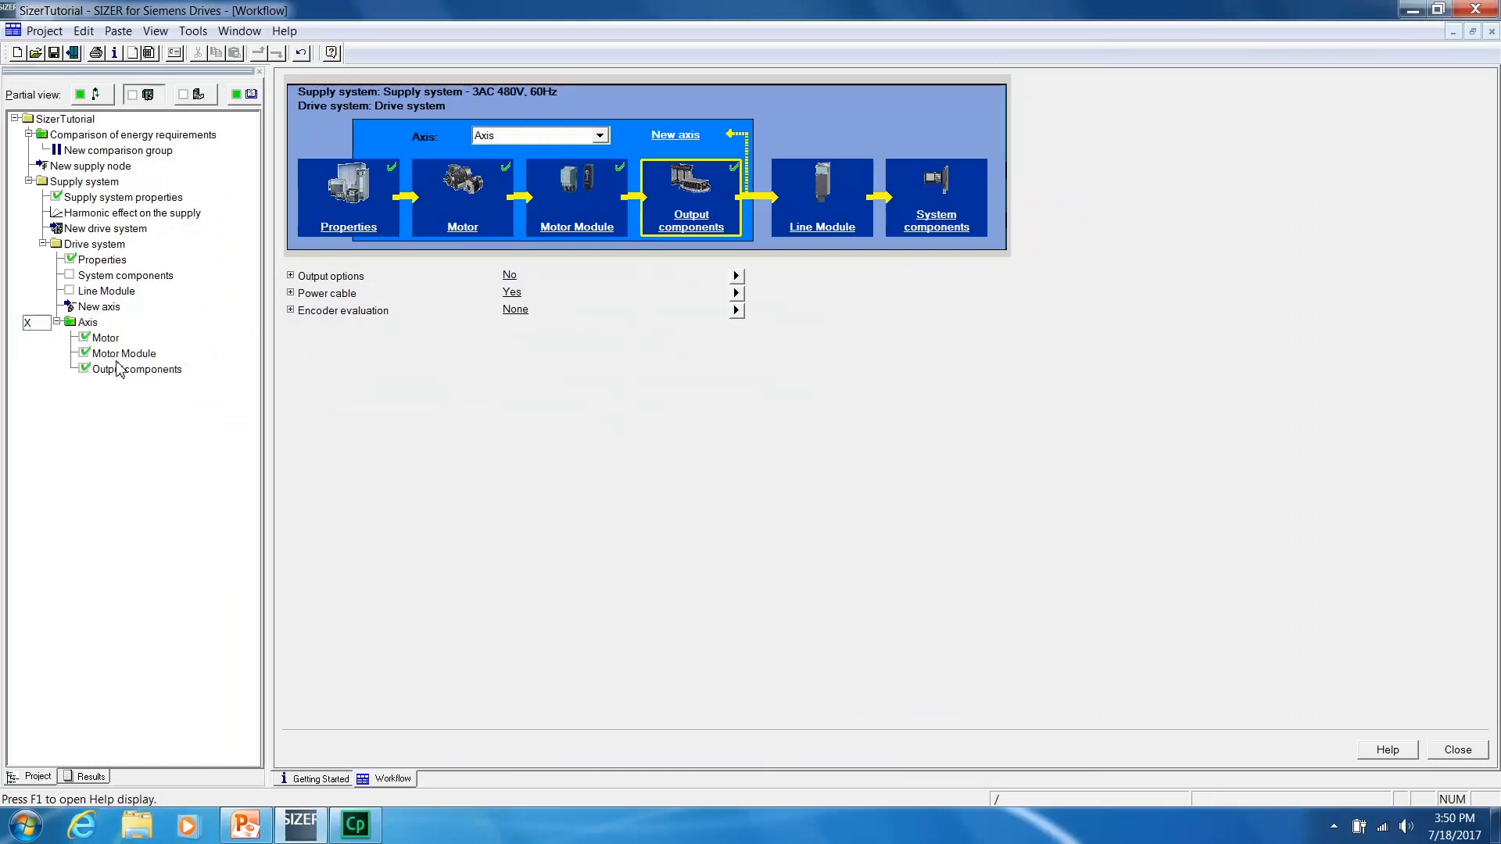
{"action": "type", "text": " Axis"}
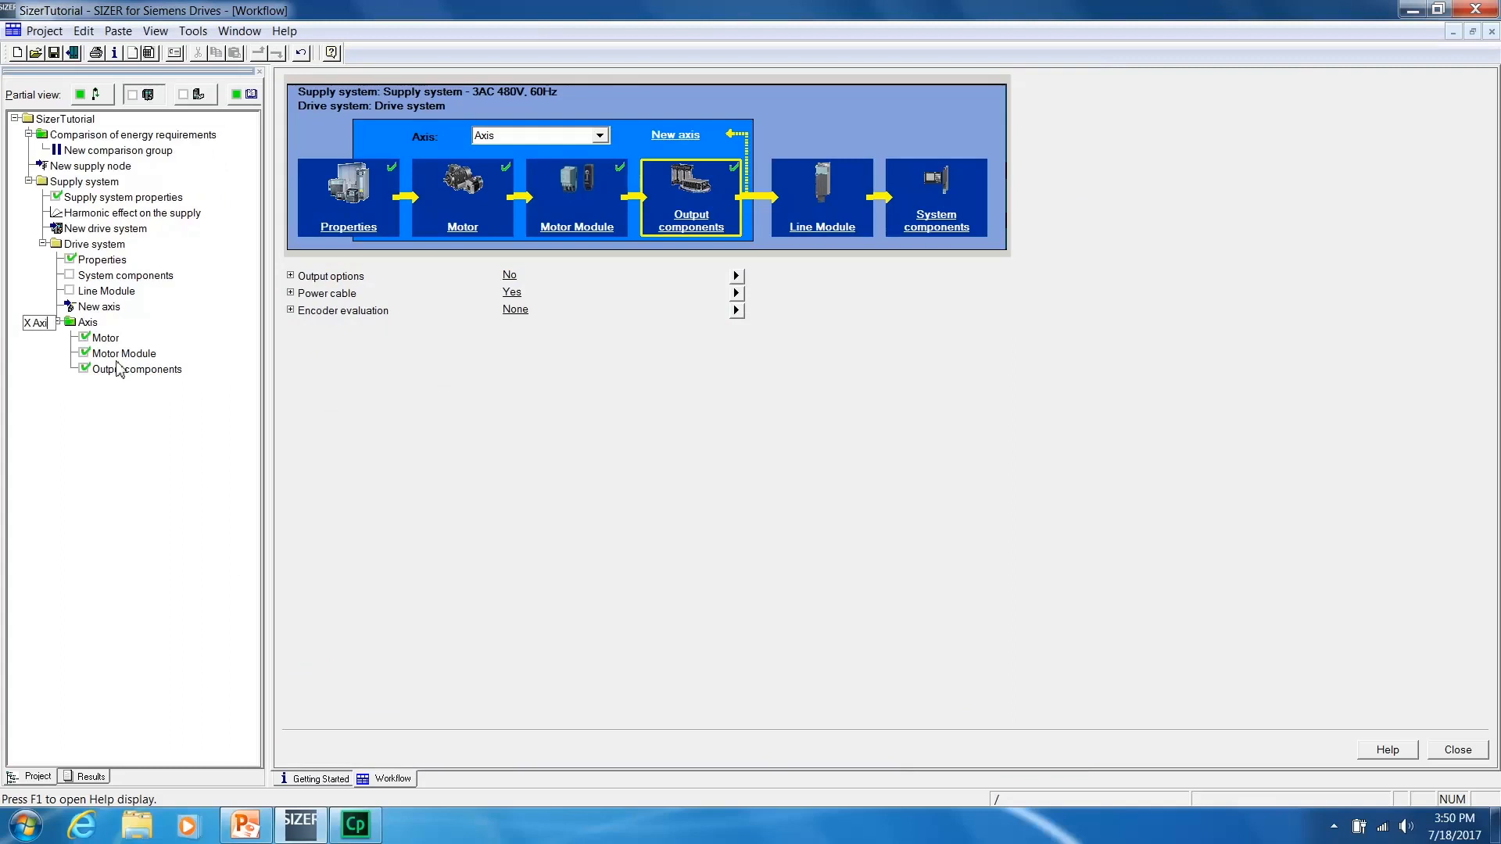
{"action": "key", "text": "Return"}
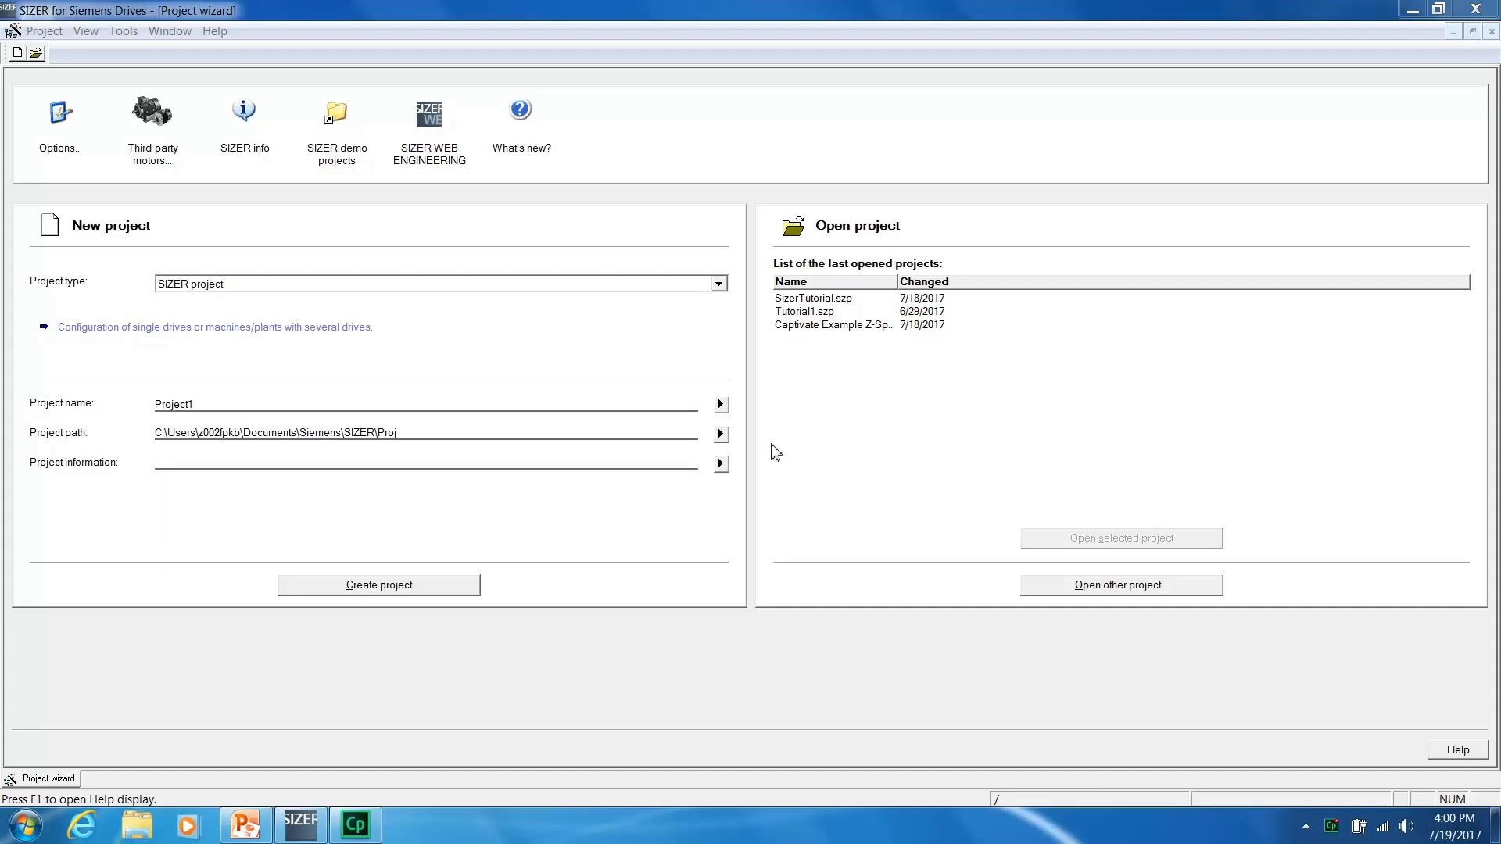
Open the SizerTutorial project and add a new axis to the drive system with a 1FT/1FK motor and simple motor selection.
{"action": "double_click", "coordinate": [829, 300]}
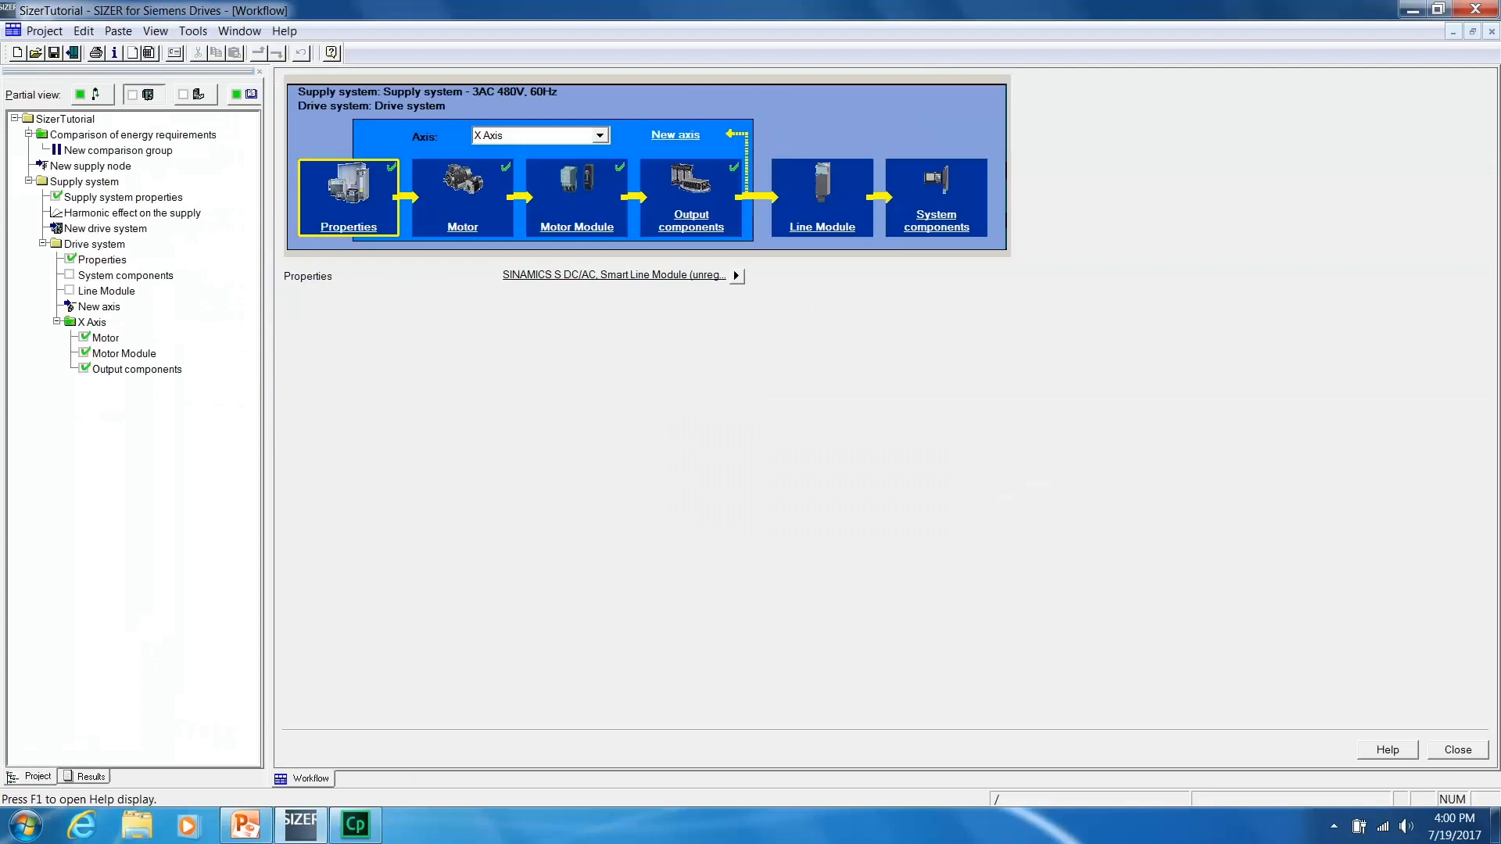
{"action": "left_click", "coordinate": [675, 135]}
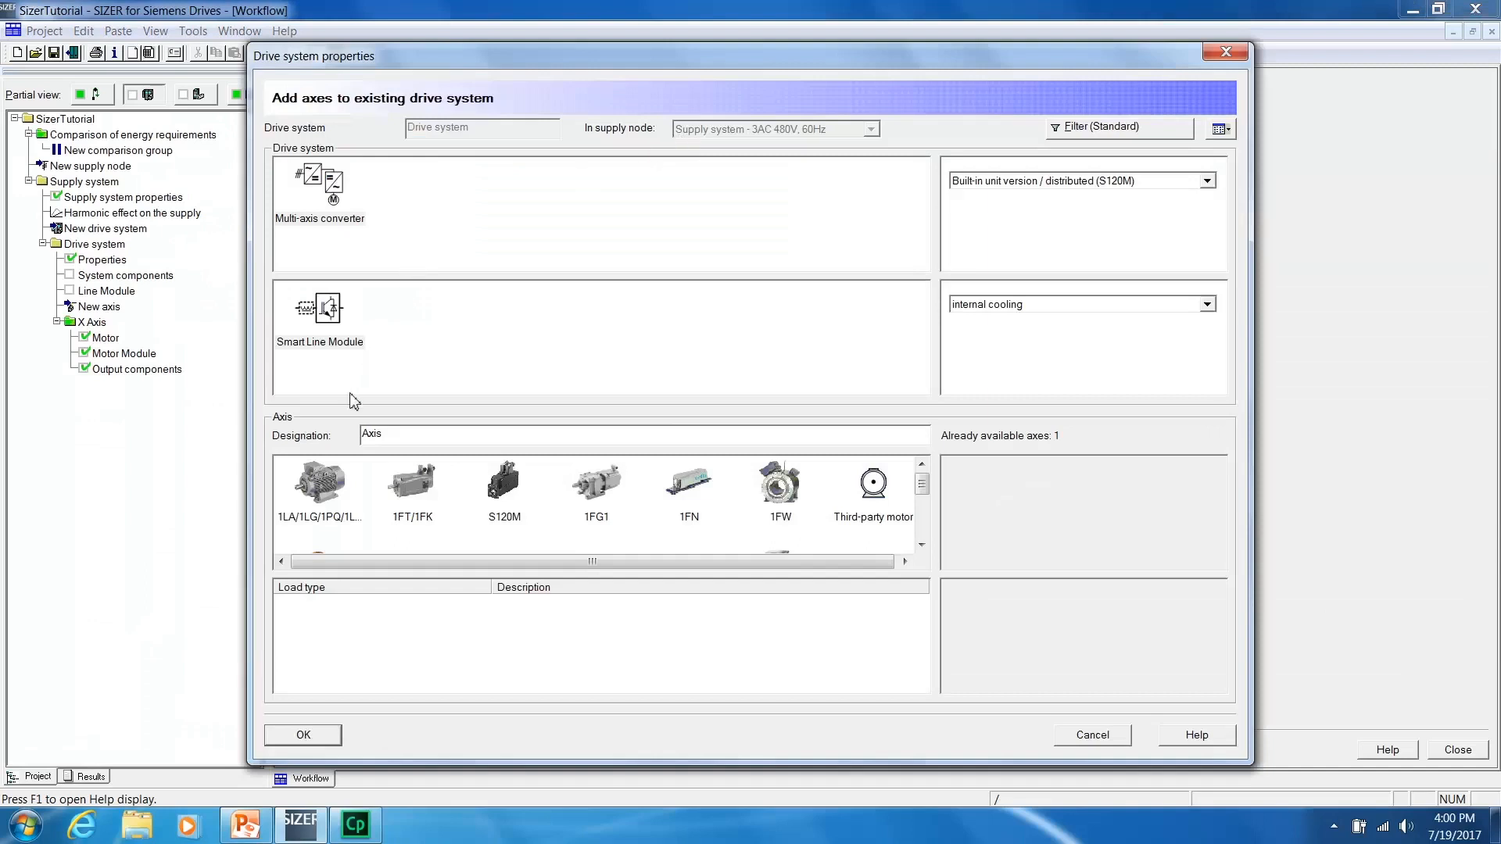
{"action": "left_click", "coordinate": [410, 492]}
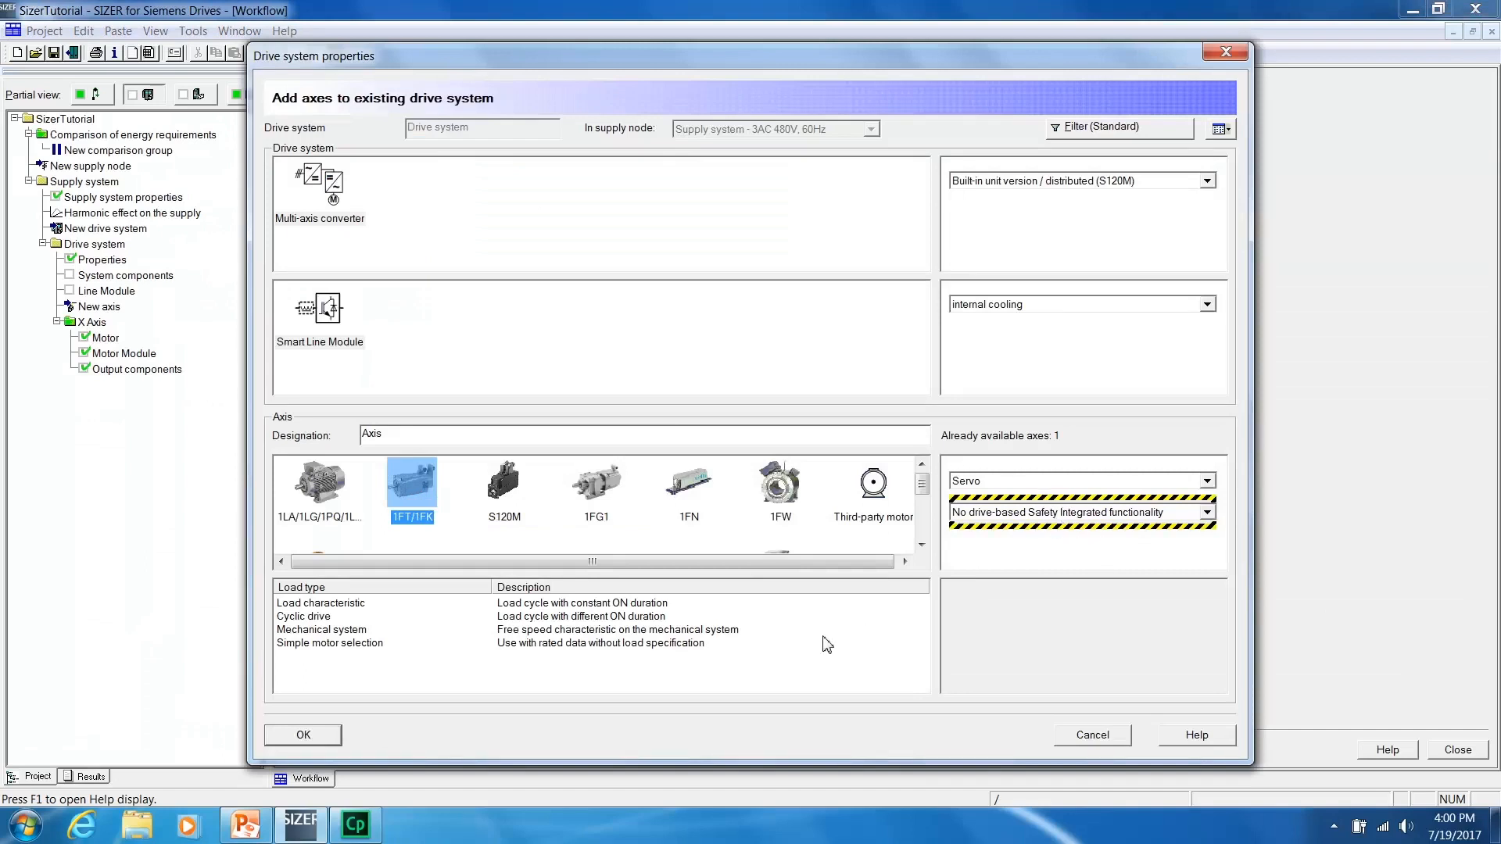
{"action": "left_click", "coordinate": [331, 643]}
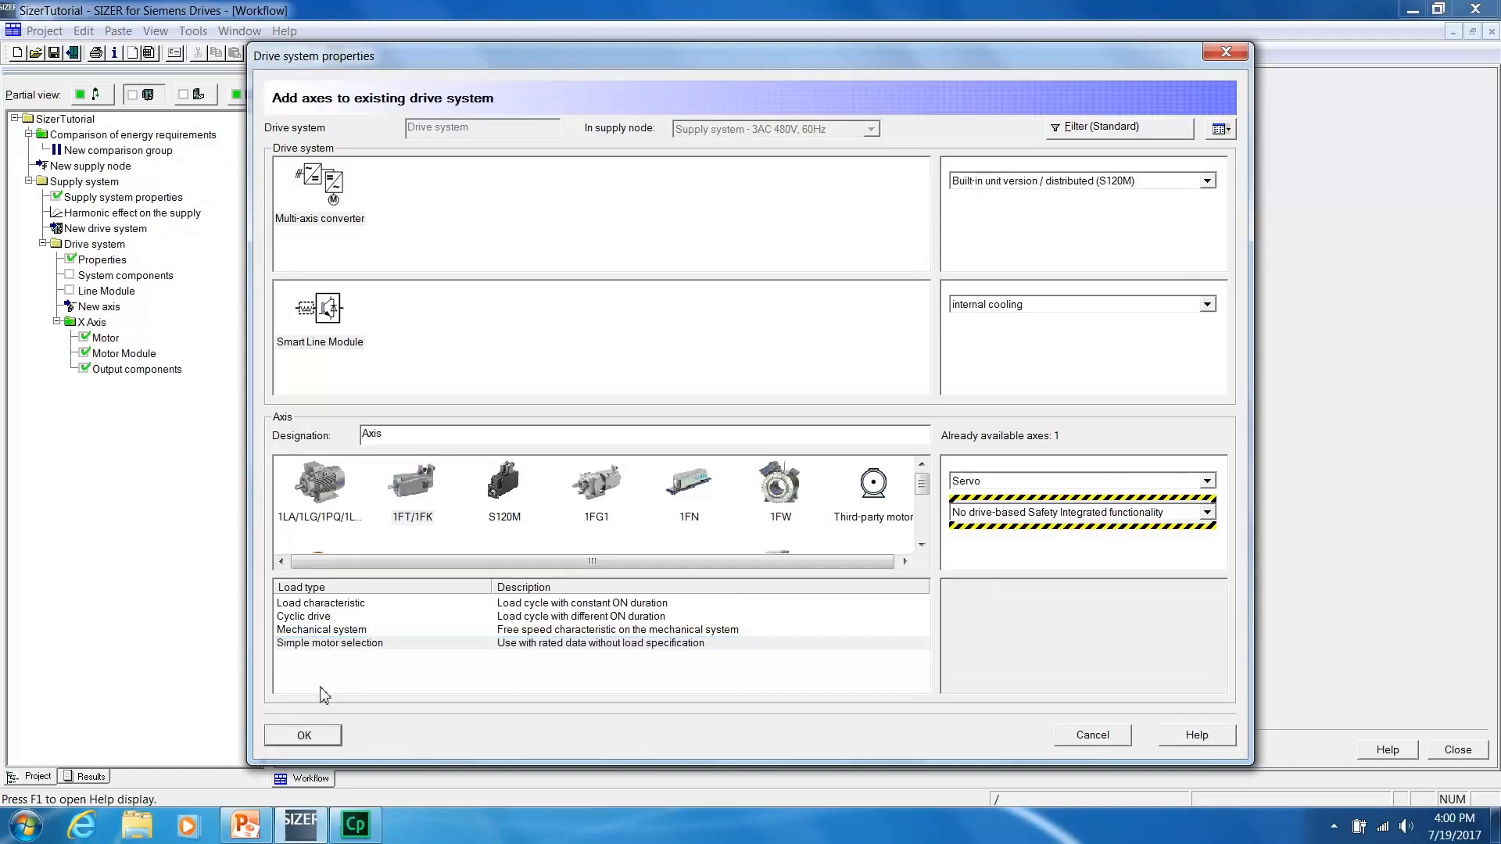
{"action": "left_click", "coordinate": [305, 736]}
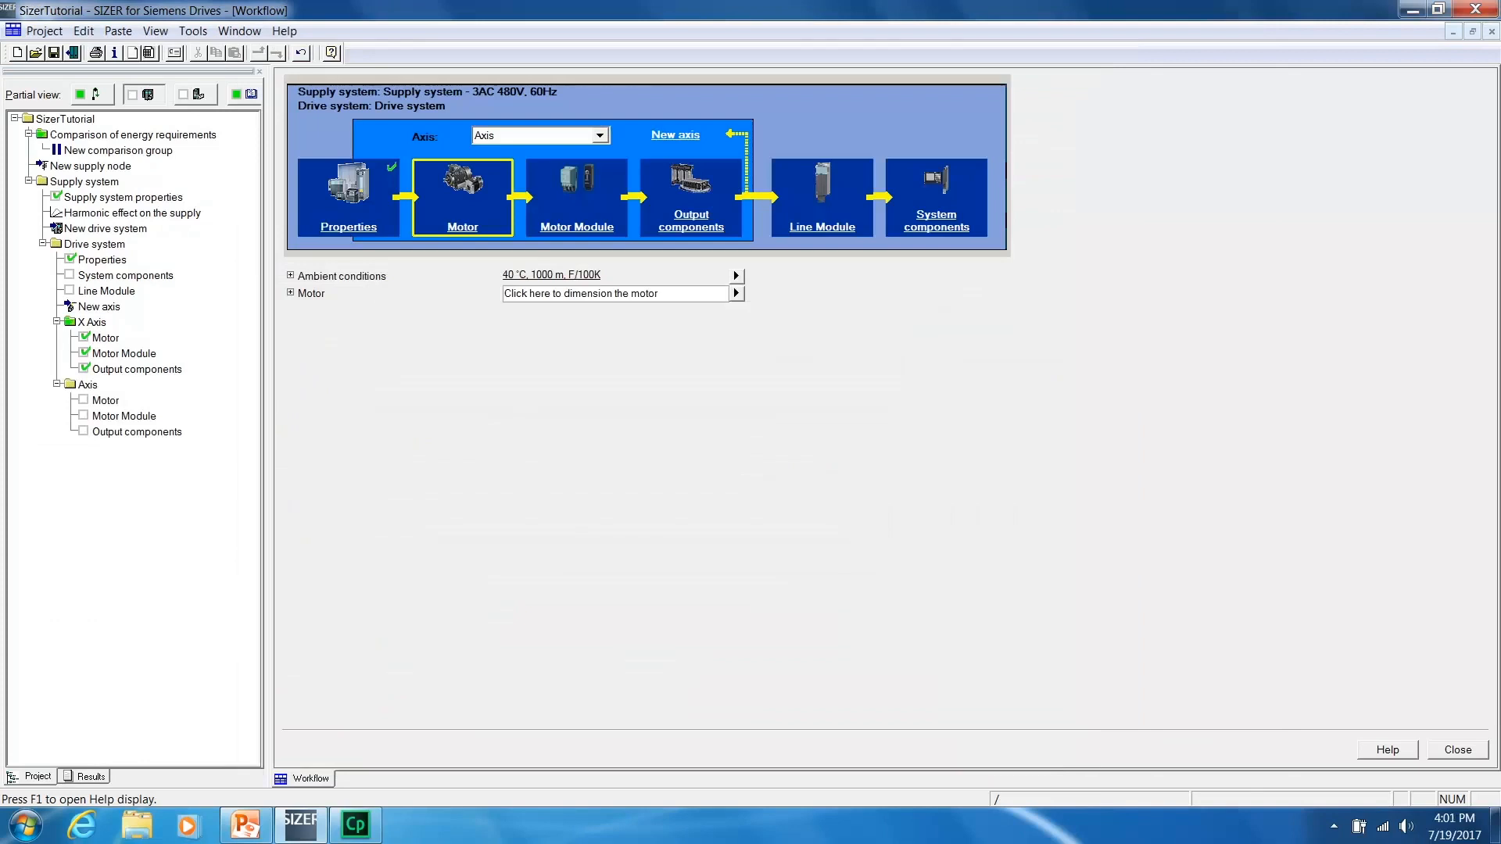
Dimension the new axis's motor without a mounted gearbox, by body order designation with a Multiturn motor encoder.
{"action": "left_click", "coordinate": [736, 293]}
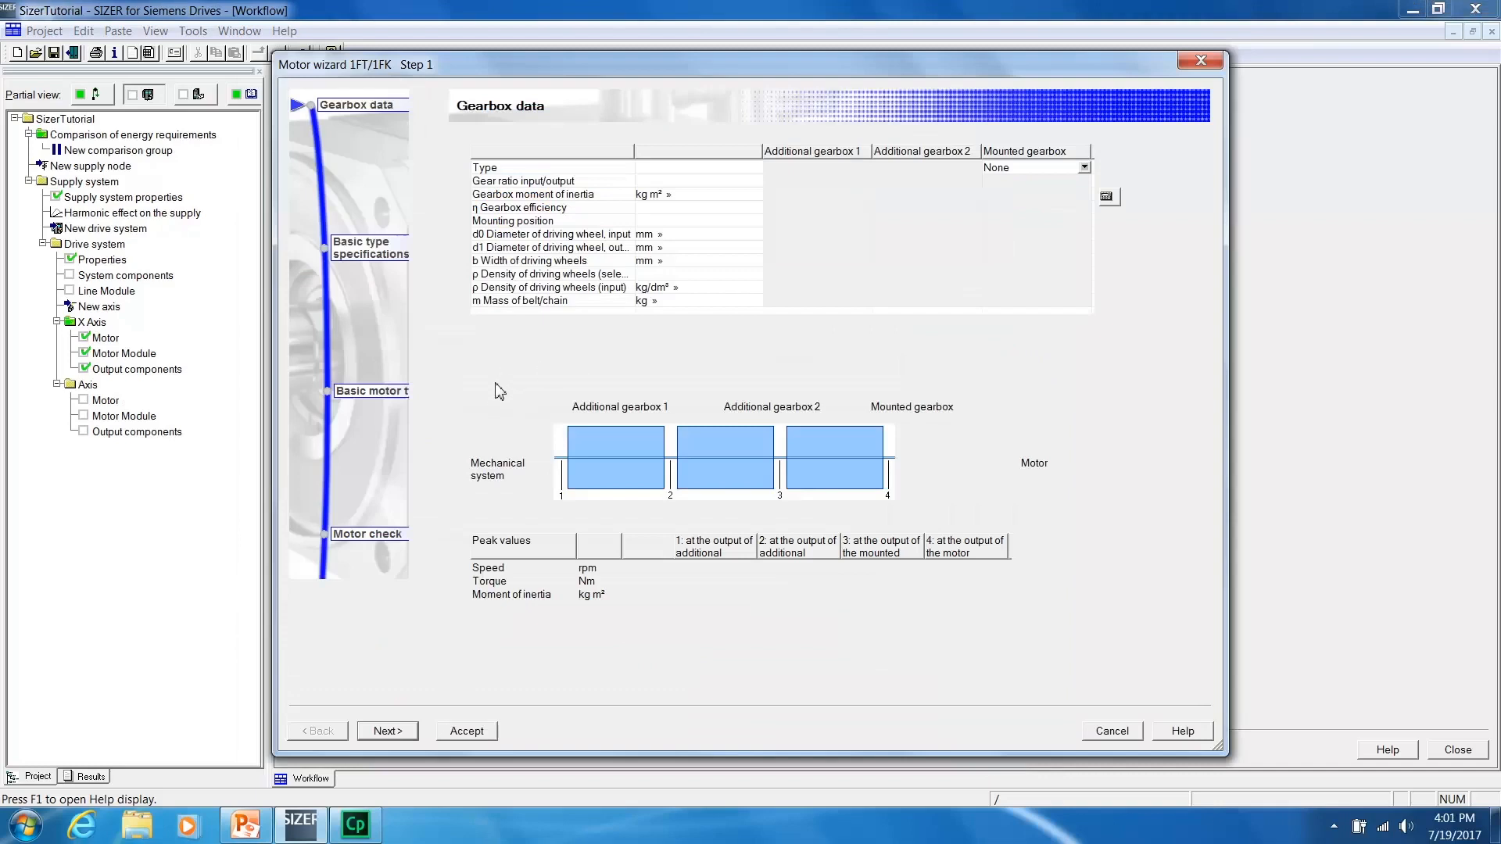
{"action": "left_click", "coordinate": [387, 731]}
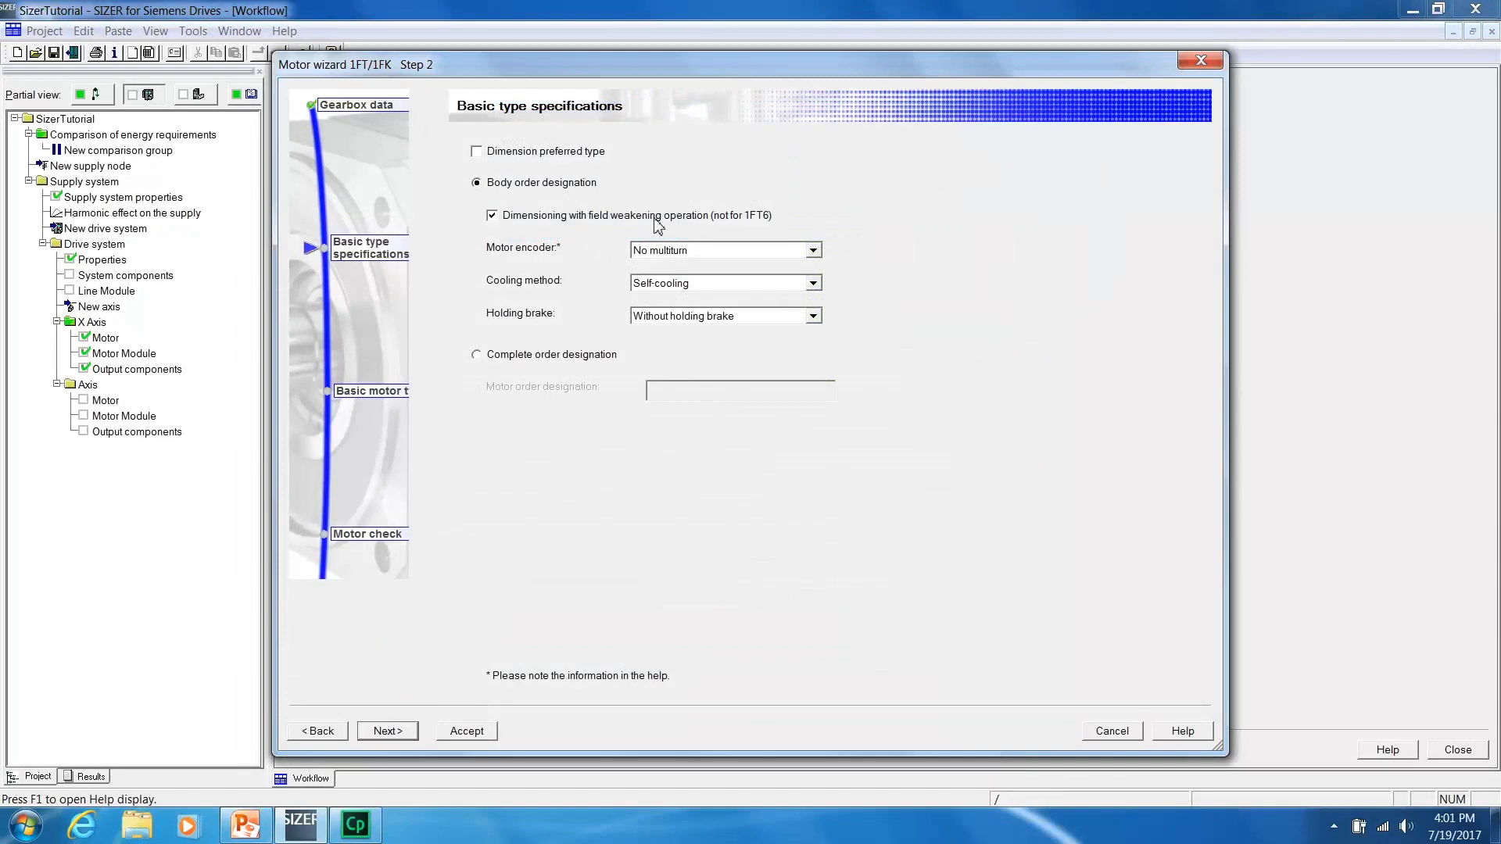
{"action": "left_click", "coordinate": [805, 256]}
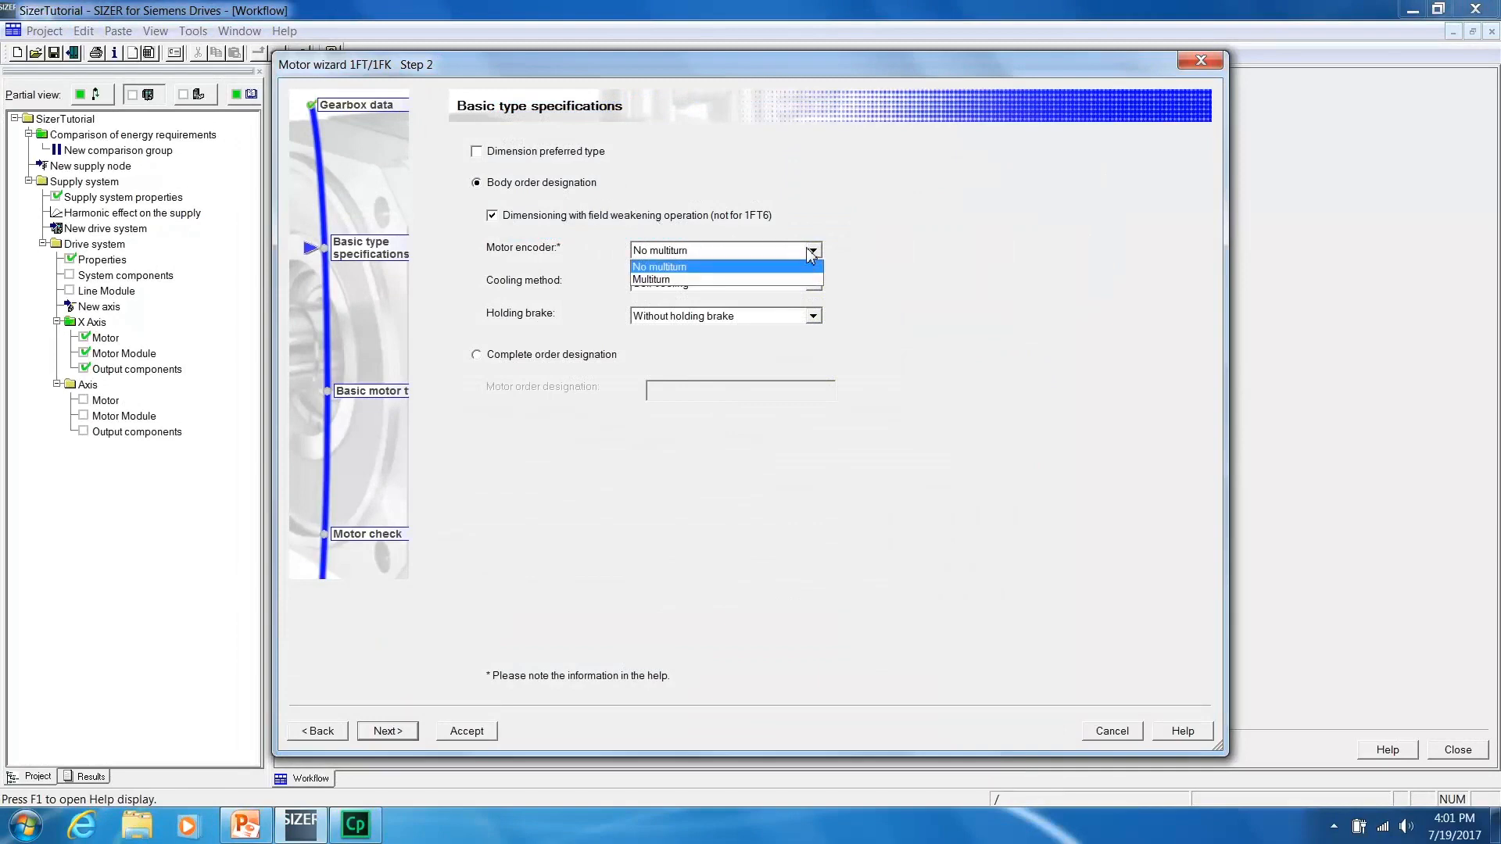
{"action": "left_click", "coordinate": [797, 279]}
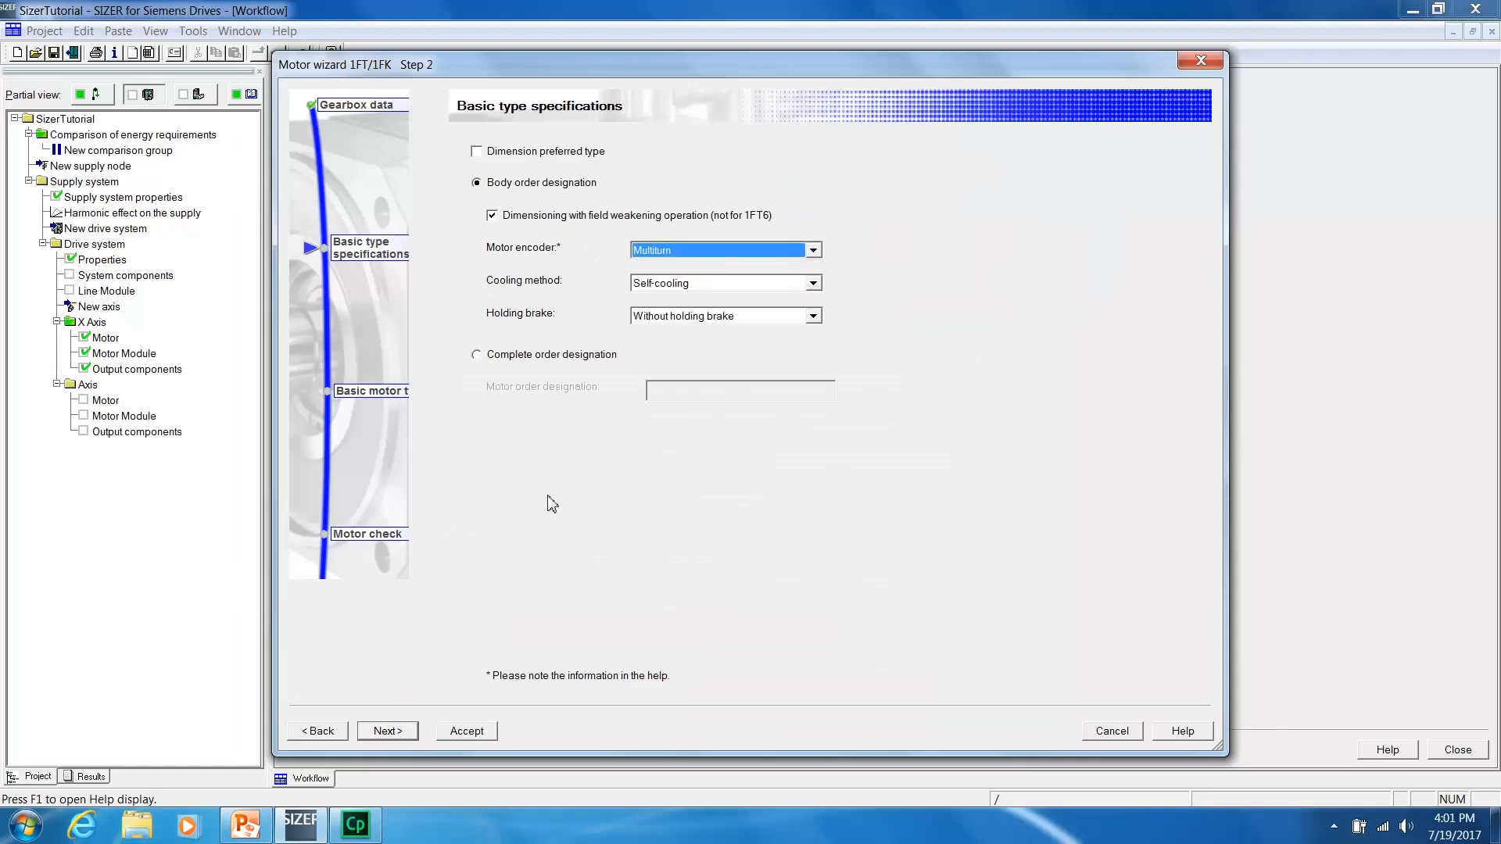
{"action": "left_click", "coordinate": [378, 734]}
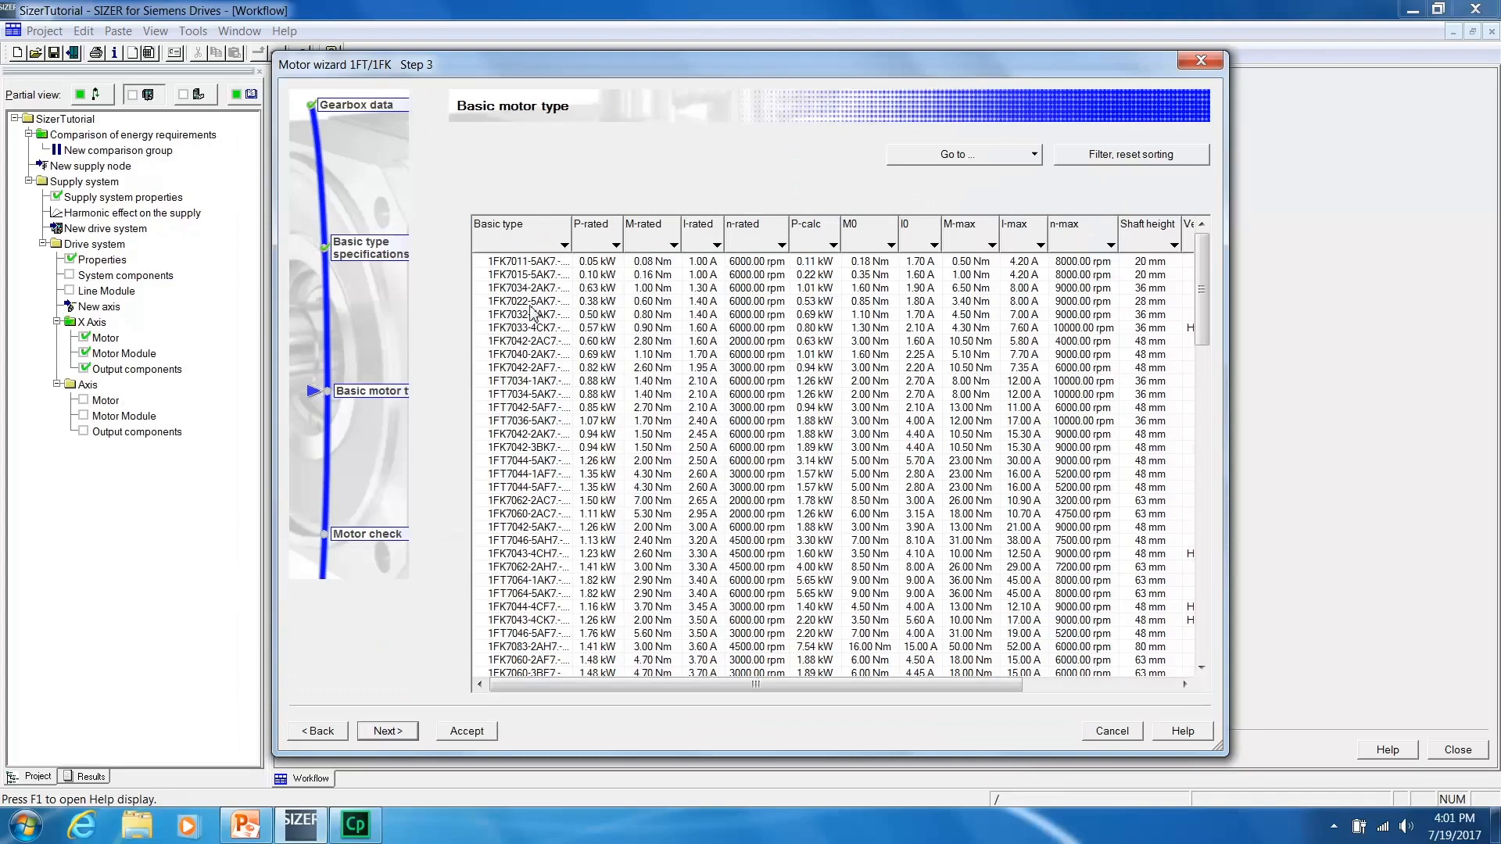
Filter the basic motor types to 1FK7 and choose the 1FK7062-2AC7 motor with 1.50 kW rated power.
{"action": "left_click", "coordinate": [564, 247]}
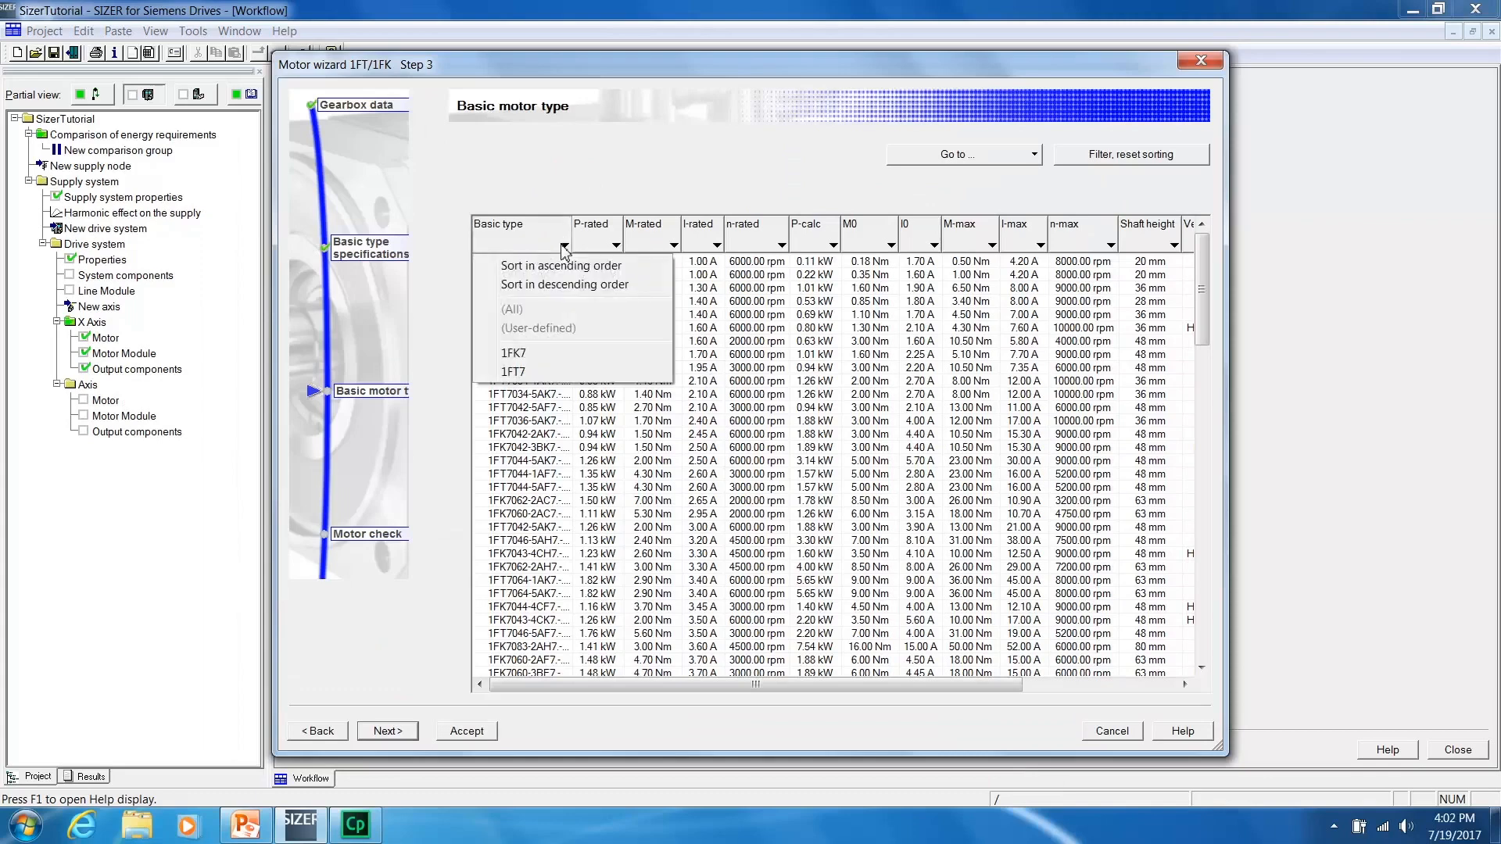
{"action": "left_click", "coordinate": [522, 357]}
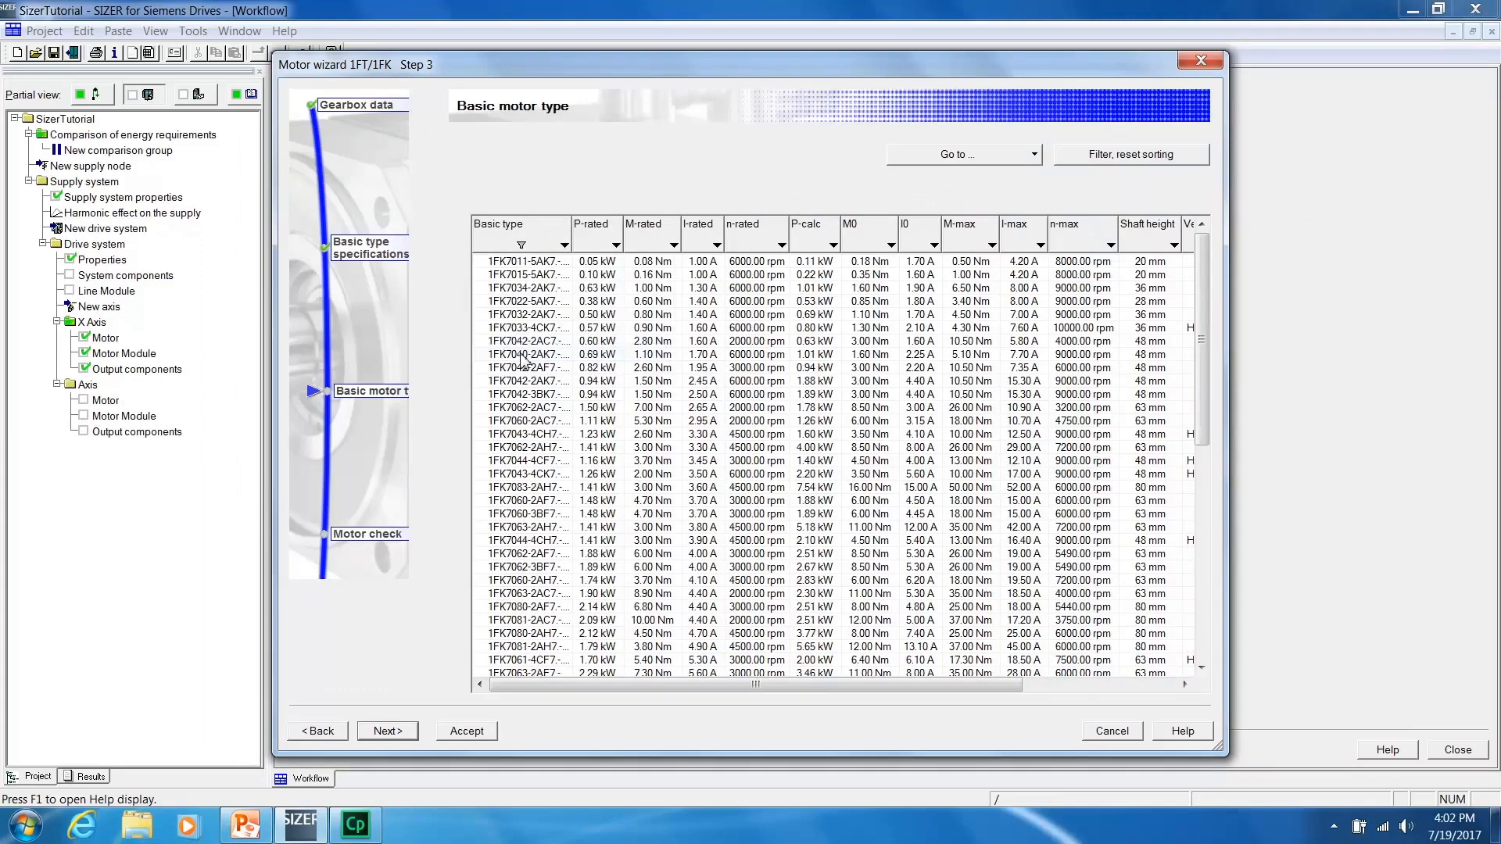
{"action": "left_click", "coordinate": [524, 409]}
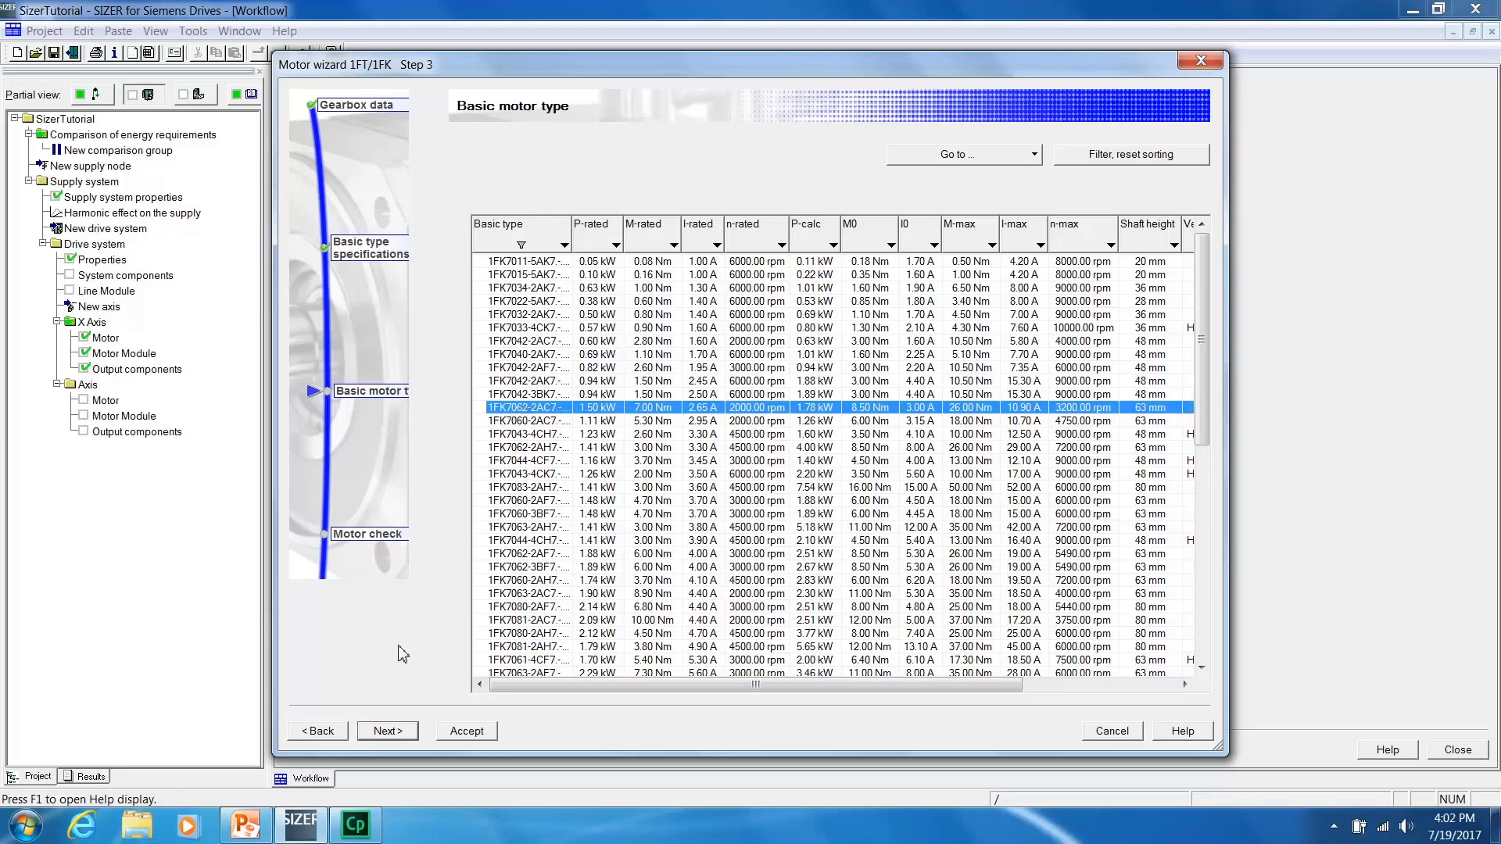
{"action": "left_click", "coordinate": [384, 733]}
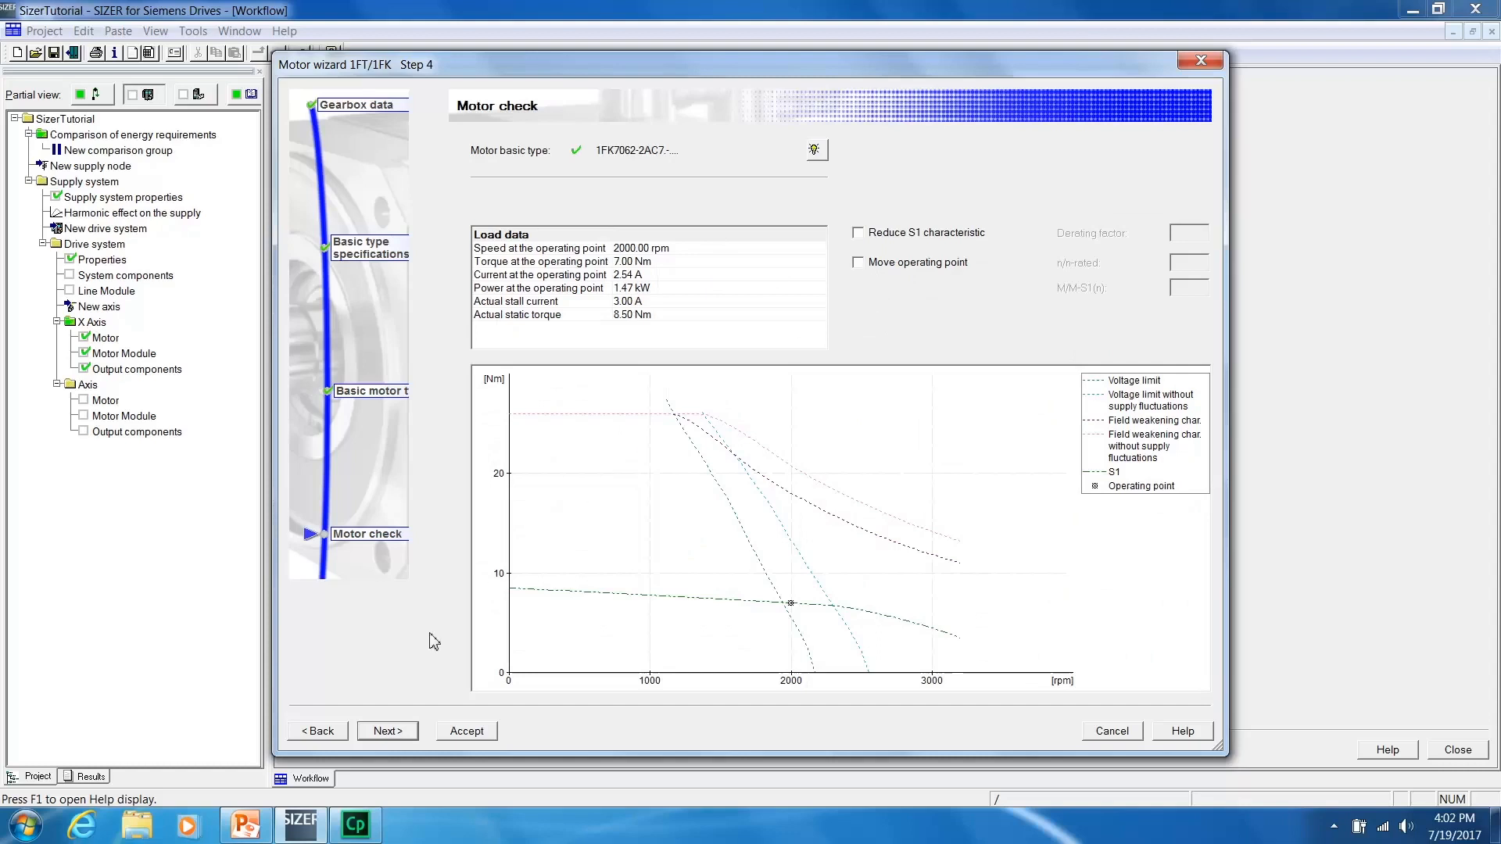
Accept the motor check, set the motor encoder to AM20DQI absolute encoder 20-bit + 12-bit multiturn, and finish the motor wizard.
{"action": "left_click", "coordinate": [382, 732]}
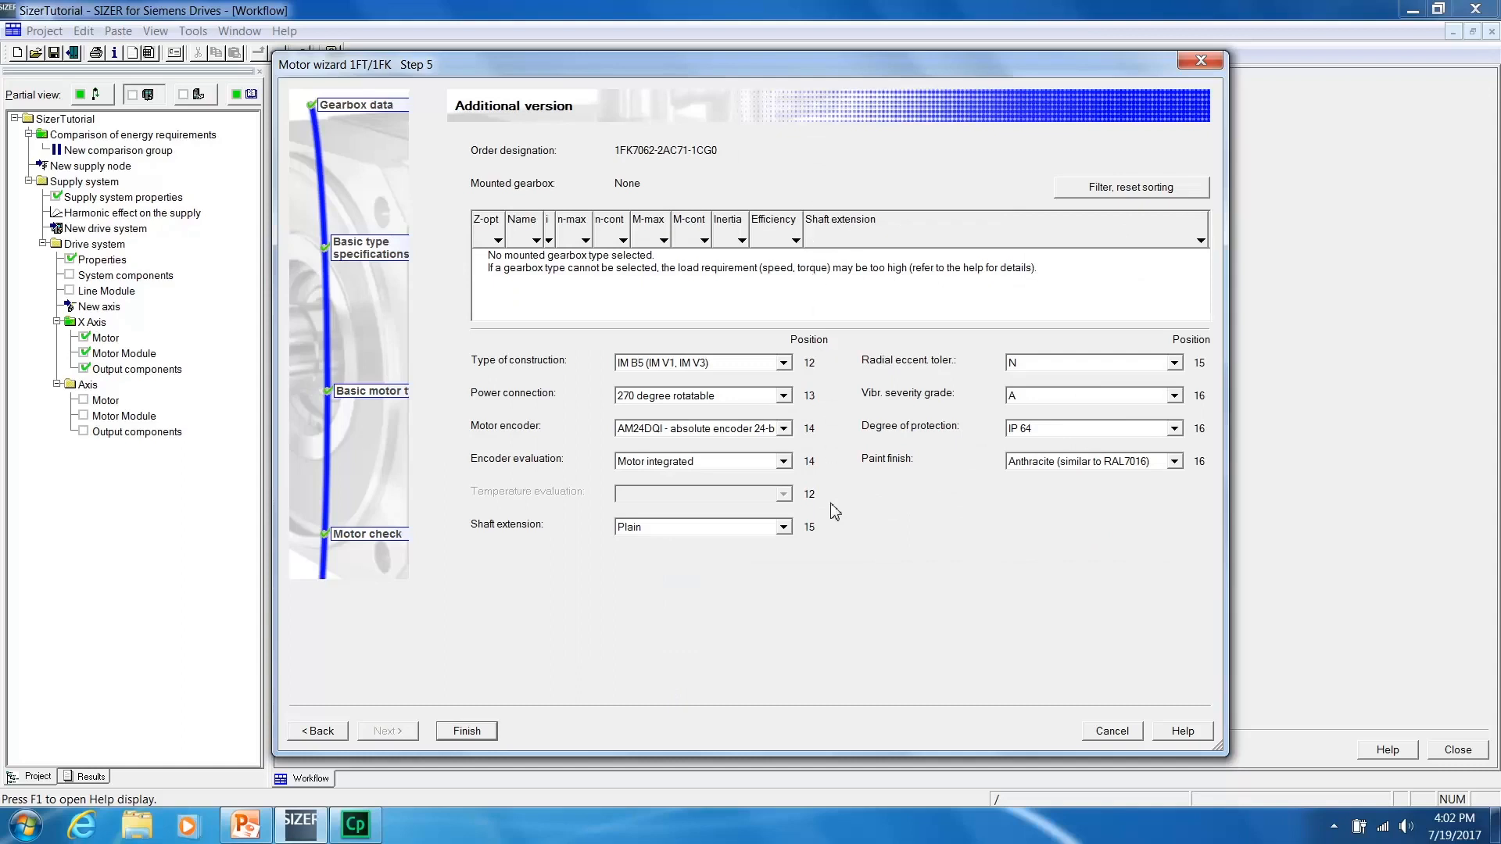
{"action": "left_click", "coordinate": [784, 428]}
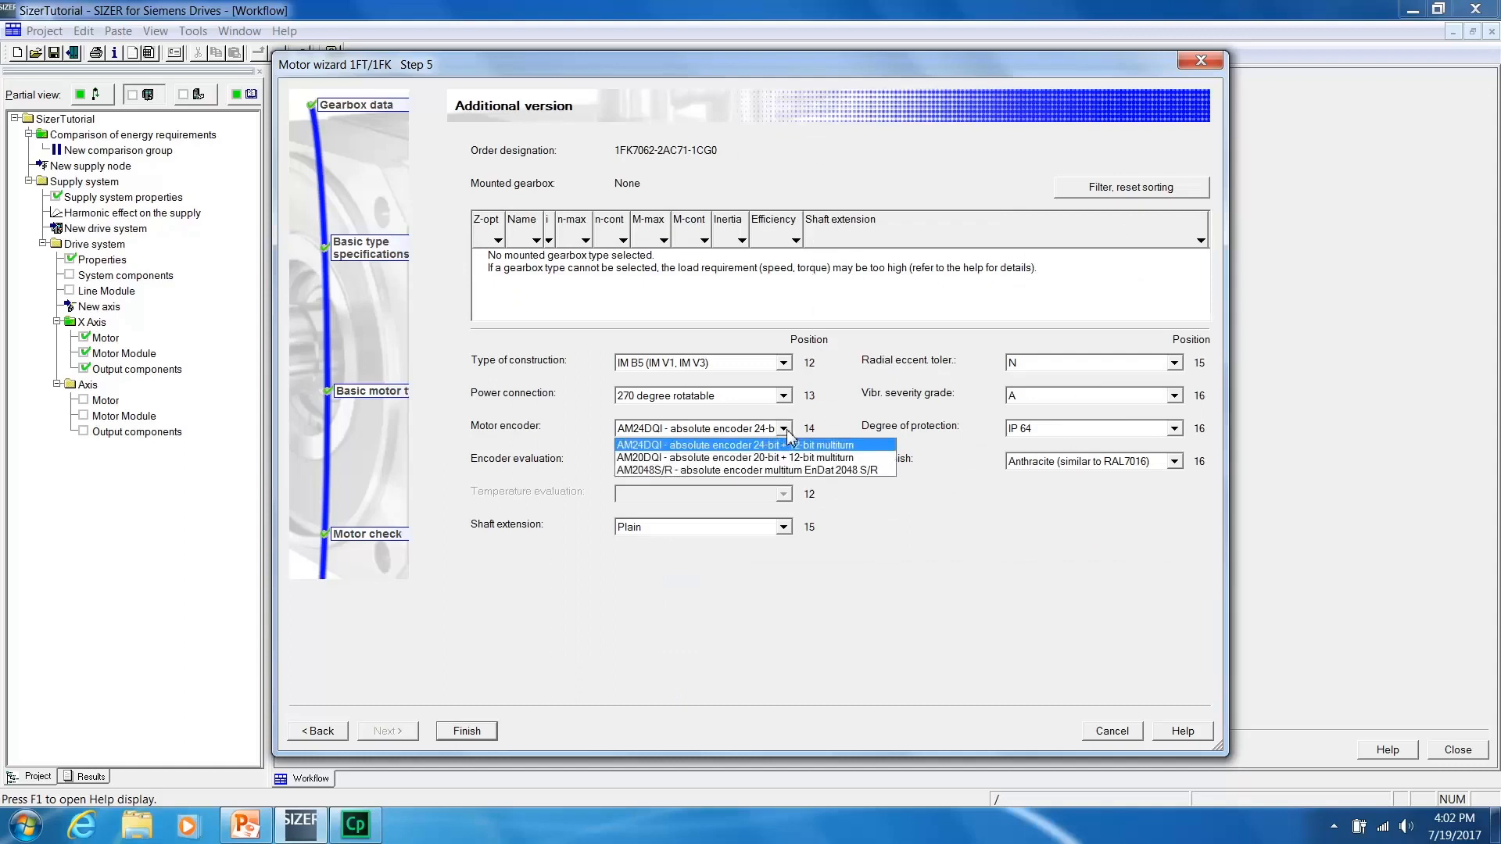
{"action": "left_click", "coordinate": [784, 459]}
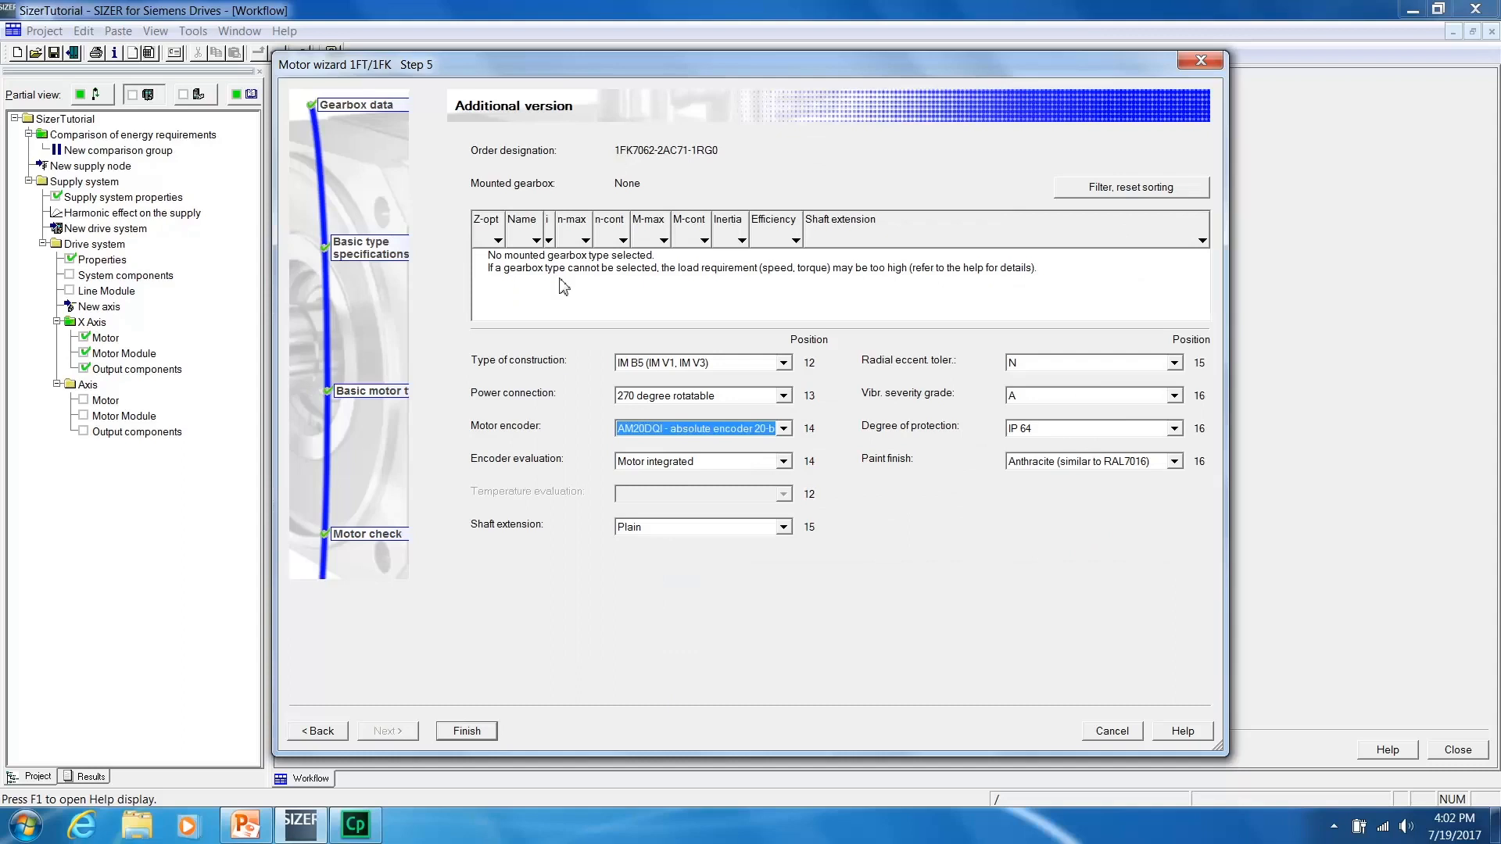
{"action": "left_click", "coordinate": [466, 738]}
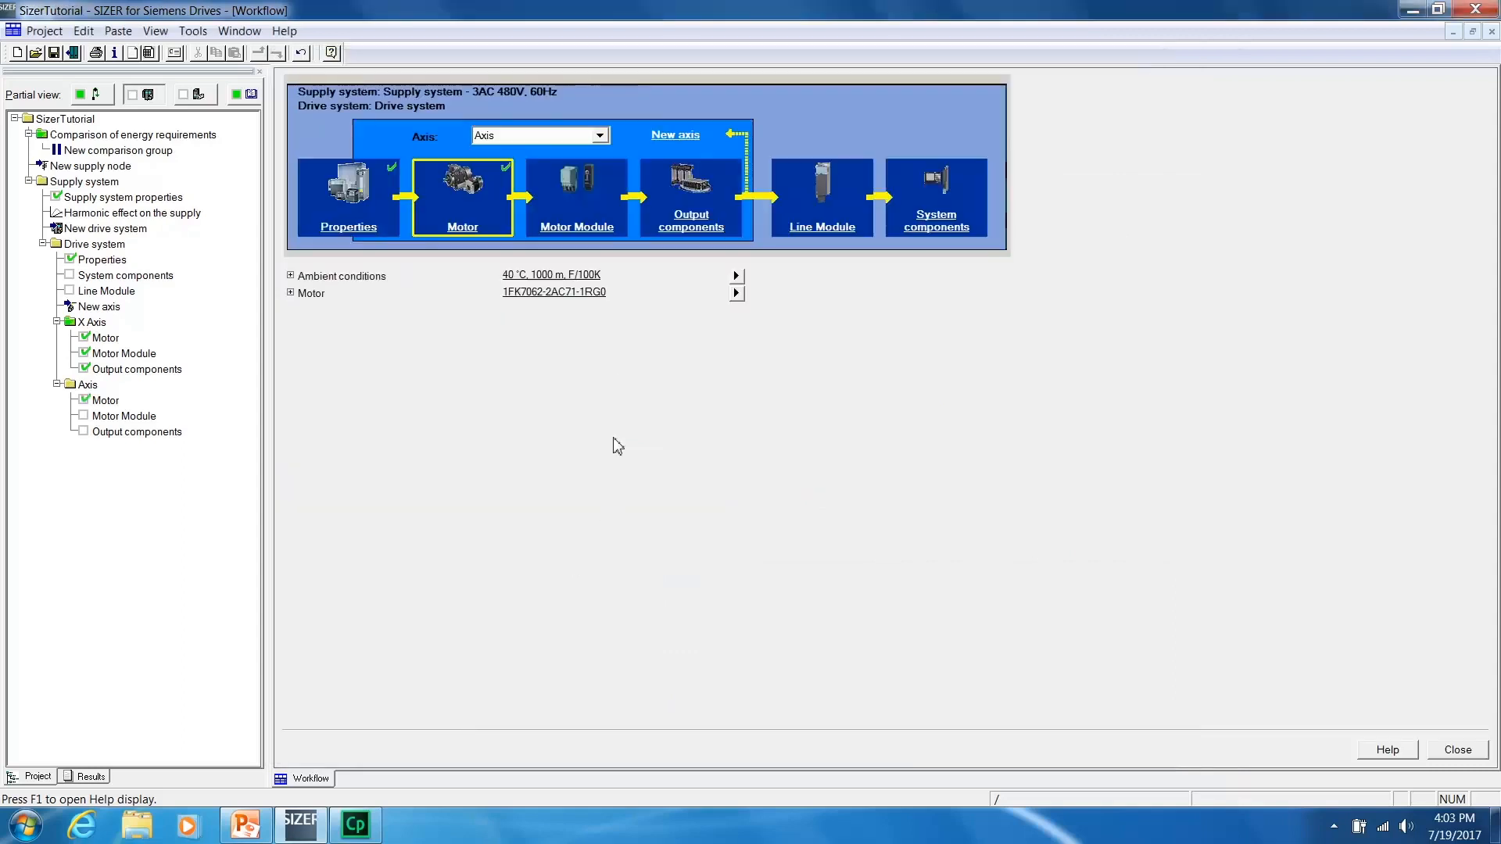
Assign the double Booksize D-type Motor Module 6SL3120-2TE13-0AD0 to the new axis.
{"action": "left_click", "coordinate": [585, 234]}
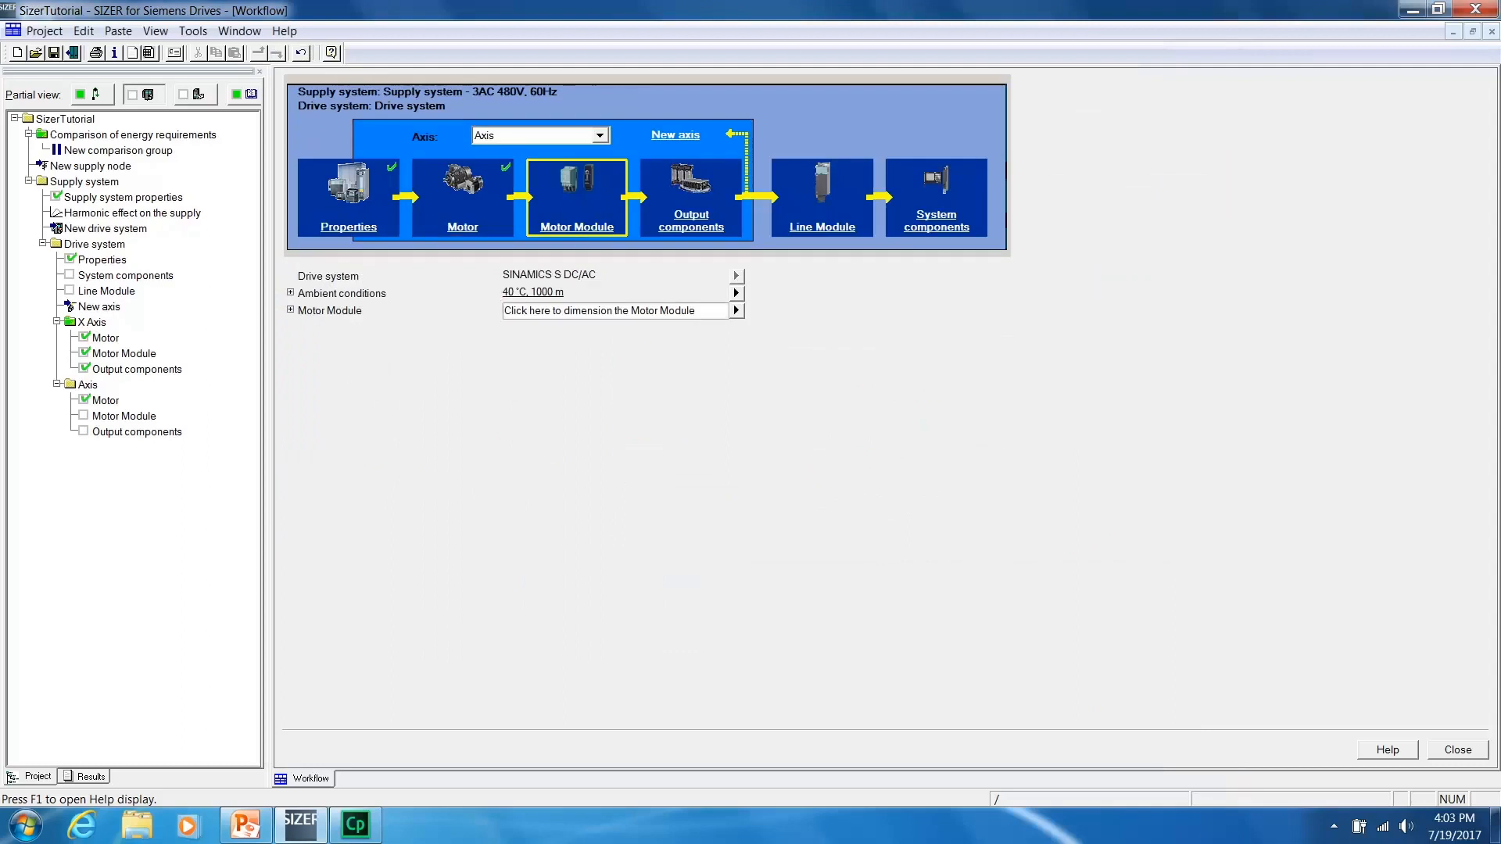
{"action": "left_click", "coordinate": [736, 311]}
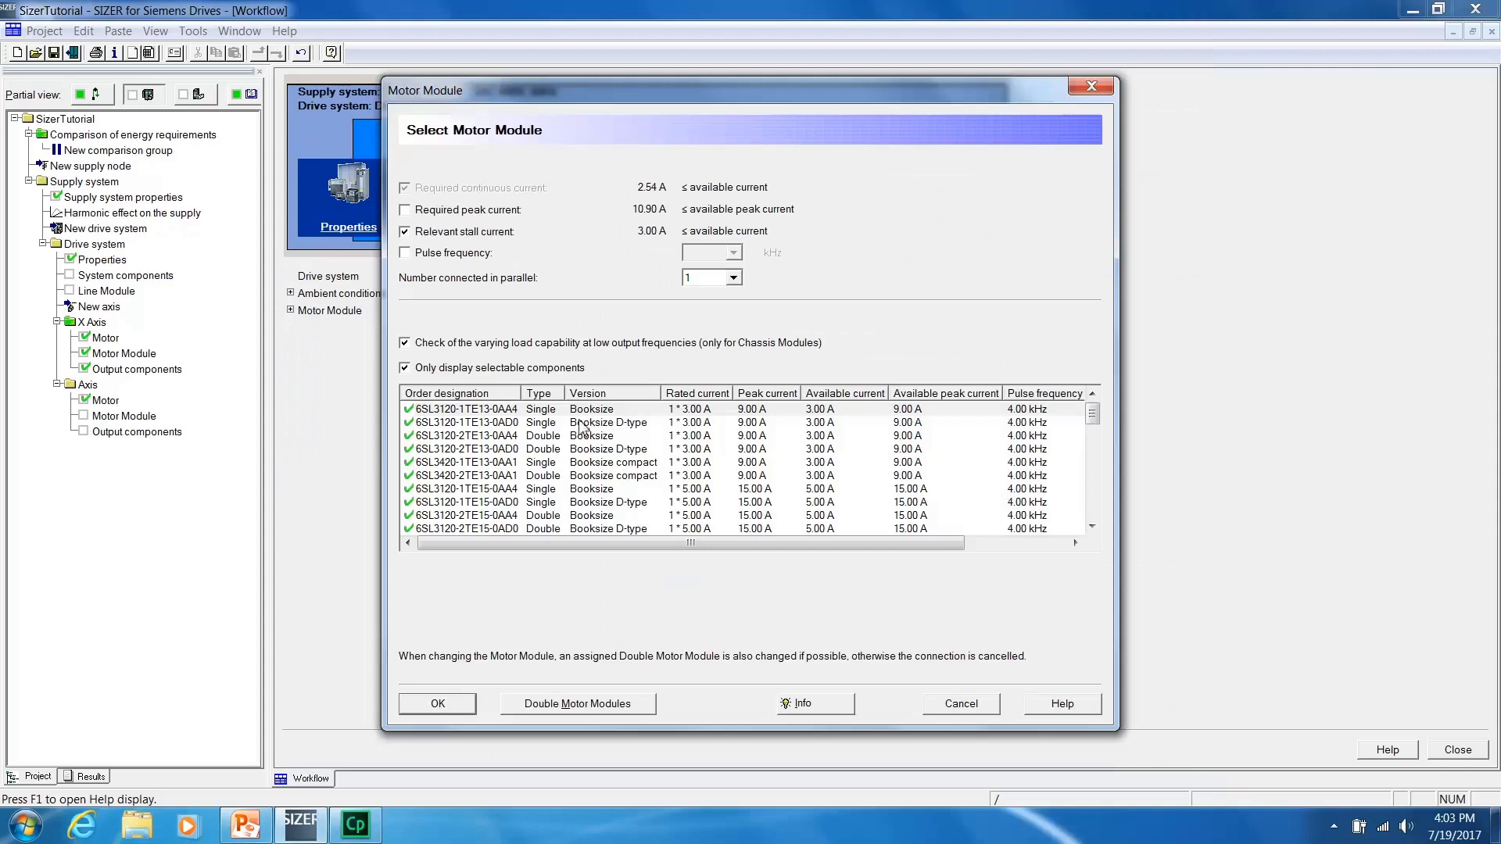
{"action": "left_click", "coordinate": [506, 450]}
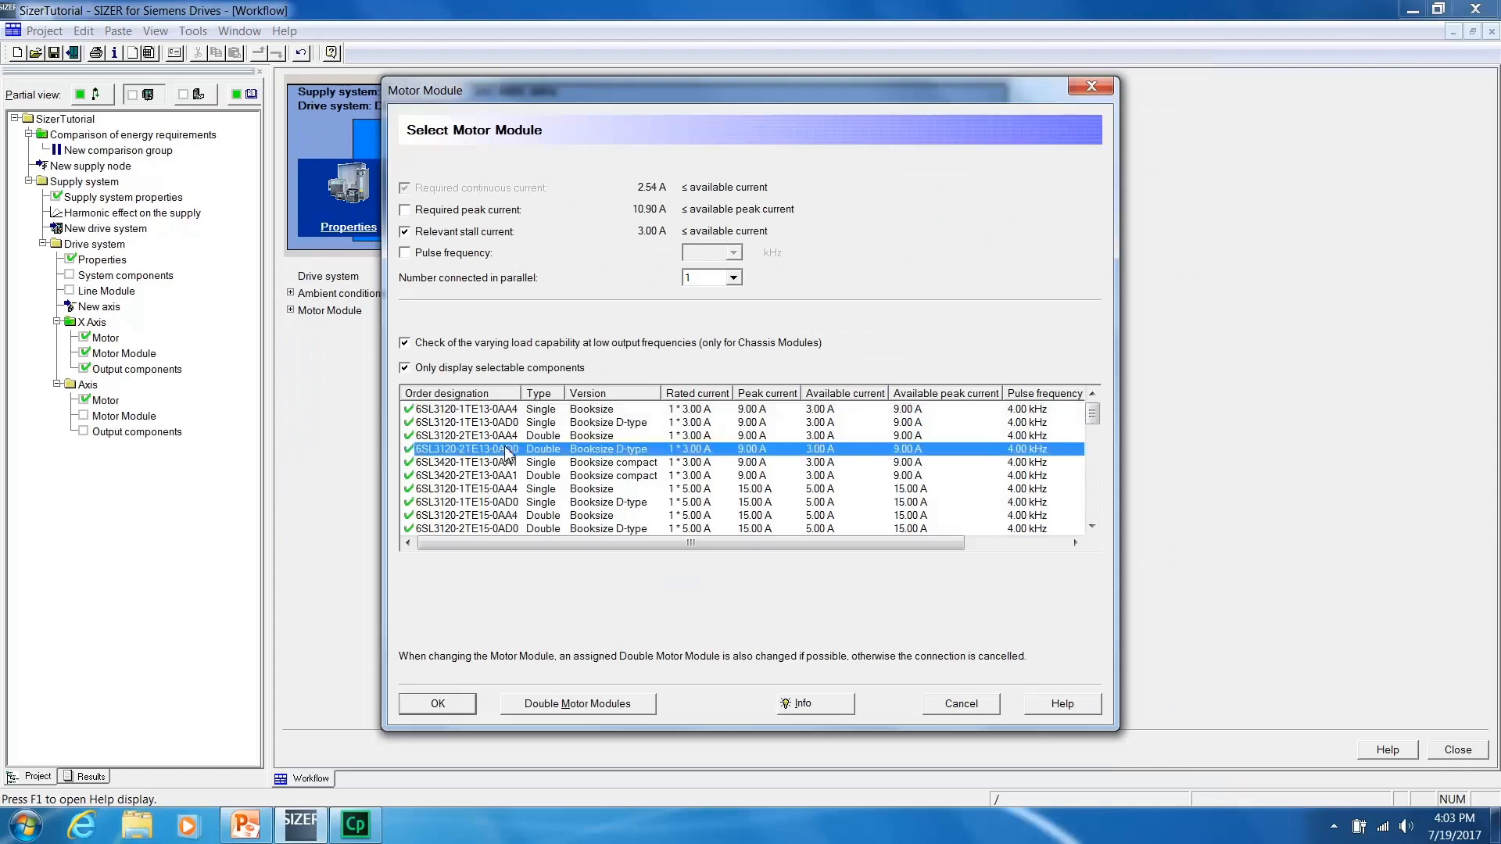
{"action": "left_click", "coordinate": [435, 706]}
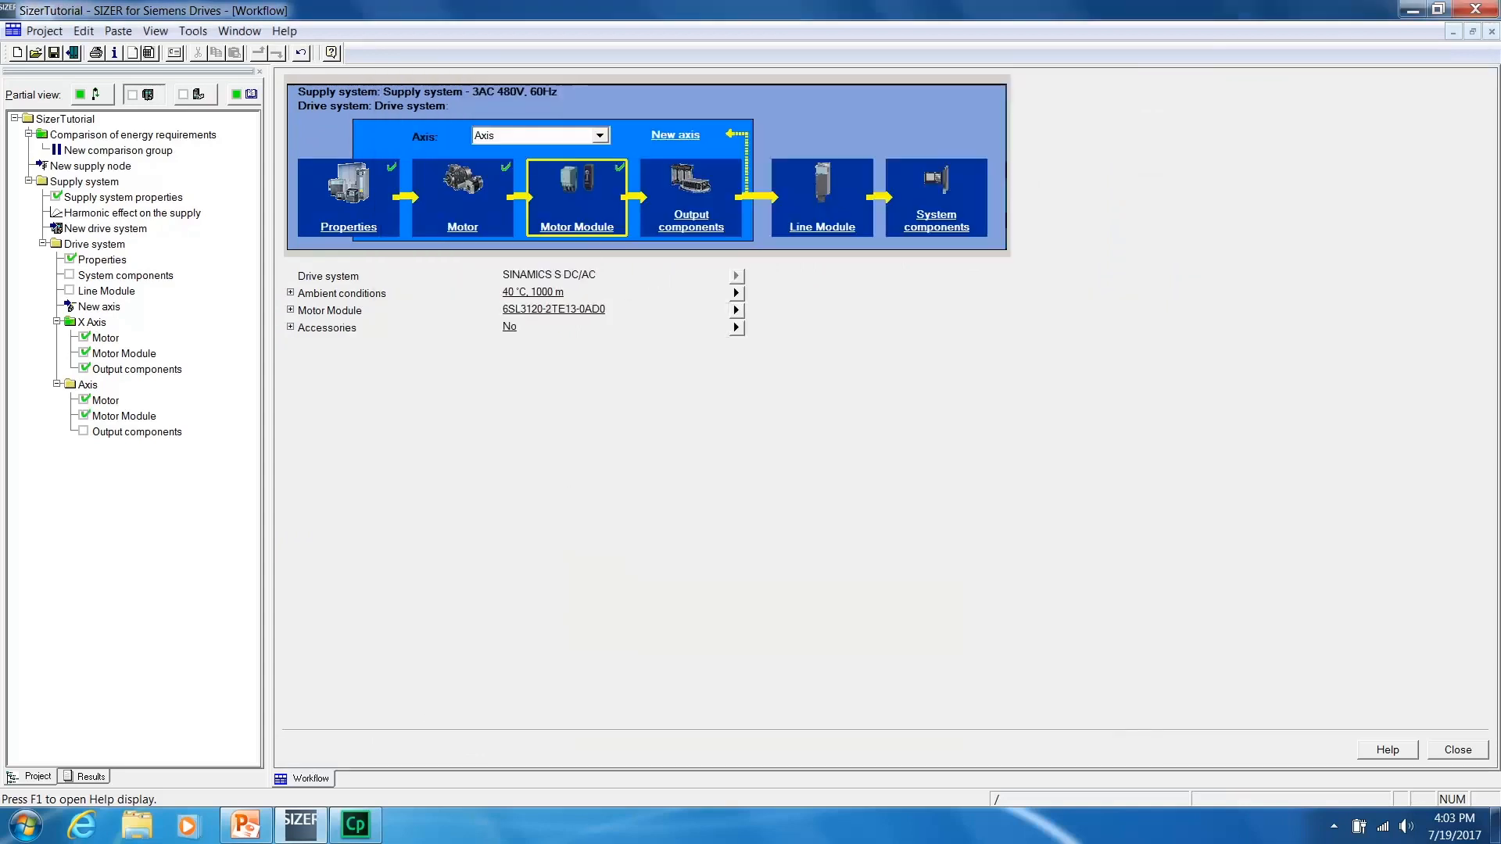
Dimension the new axis's output options without any motor reactor, filter or other output component.
{"action": "left_click", "coordinate": [691, 220]}
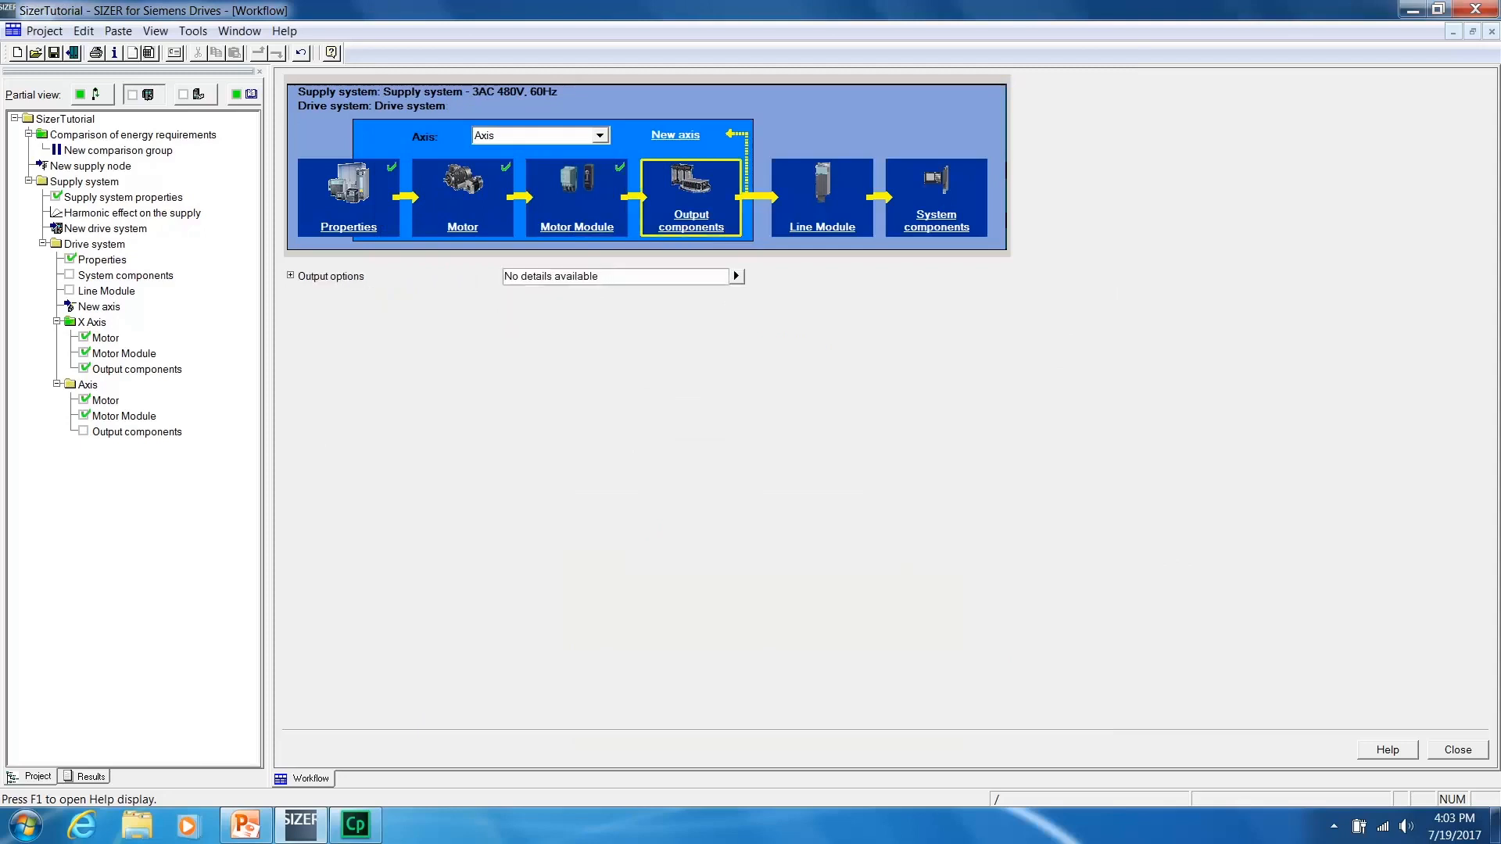
{"action": "left_click", "coordinate": [737, 276]}
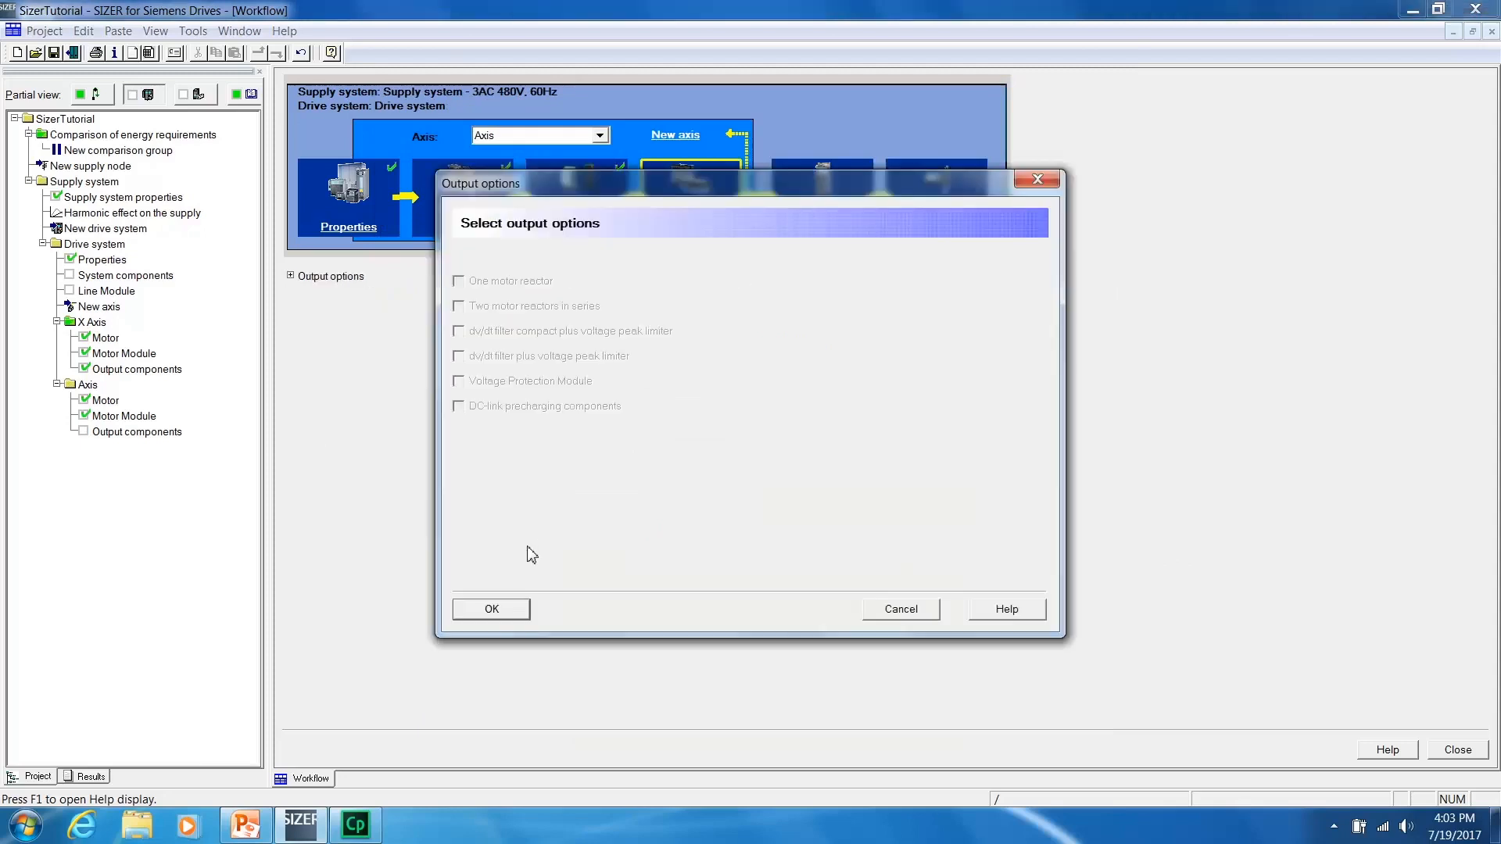
{"action": "left_click", "coordinate": [511, 609]}
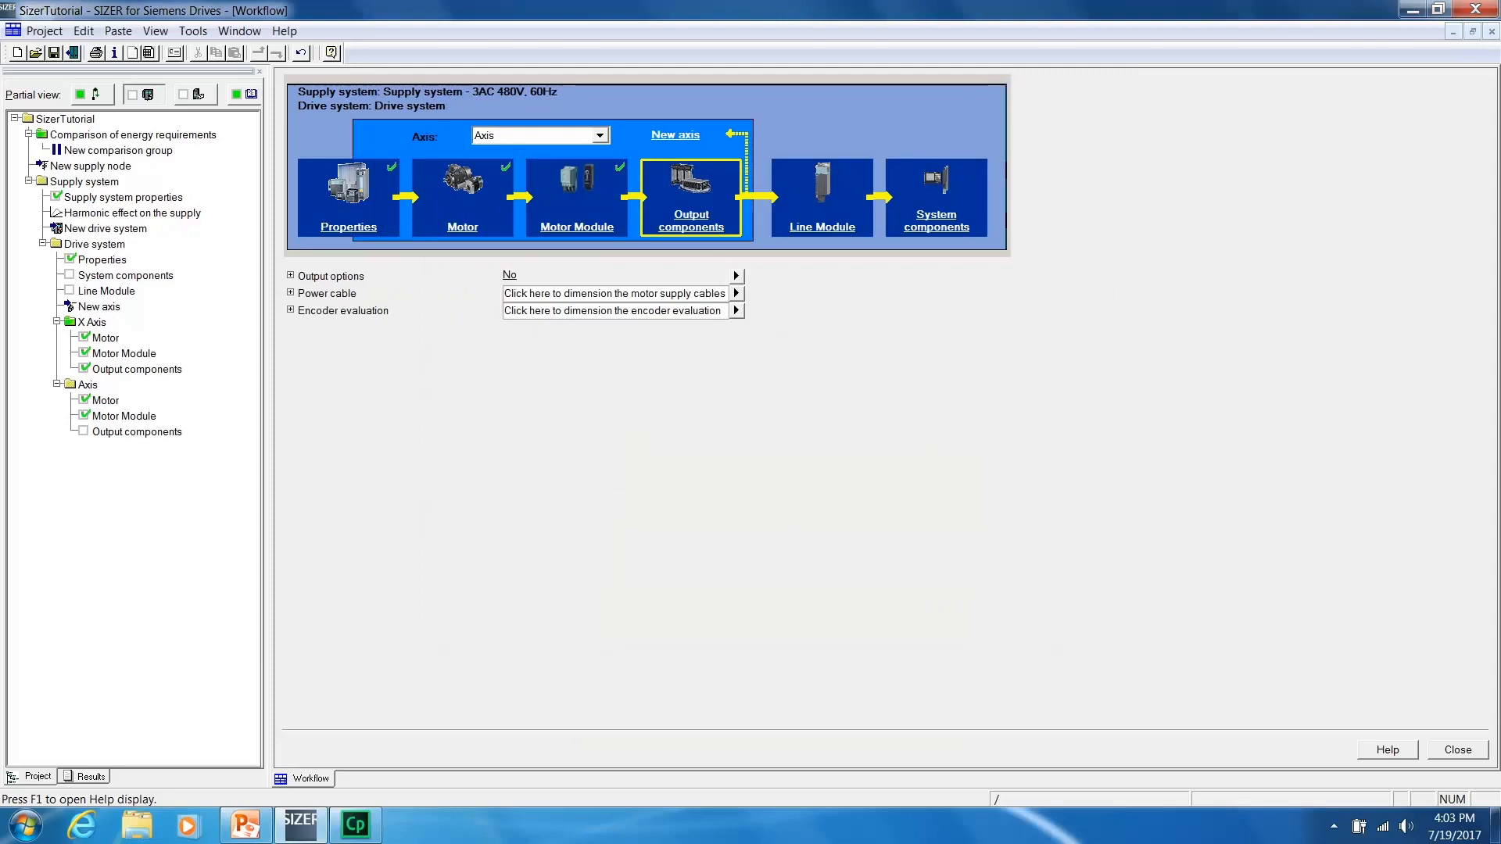
Choose a 13 m MOTION-CONNECT 800PLUS trailing-type power cable without brake cable, with quick connection, and accept the encoder evaluation without external encoder.
{"action": "left_click", "coordinate": [736, 293]}
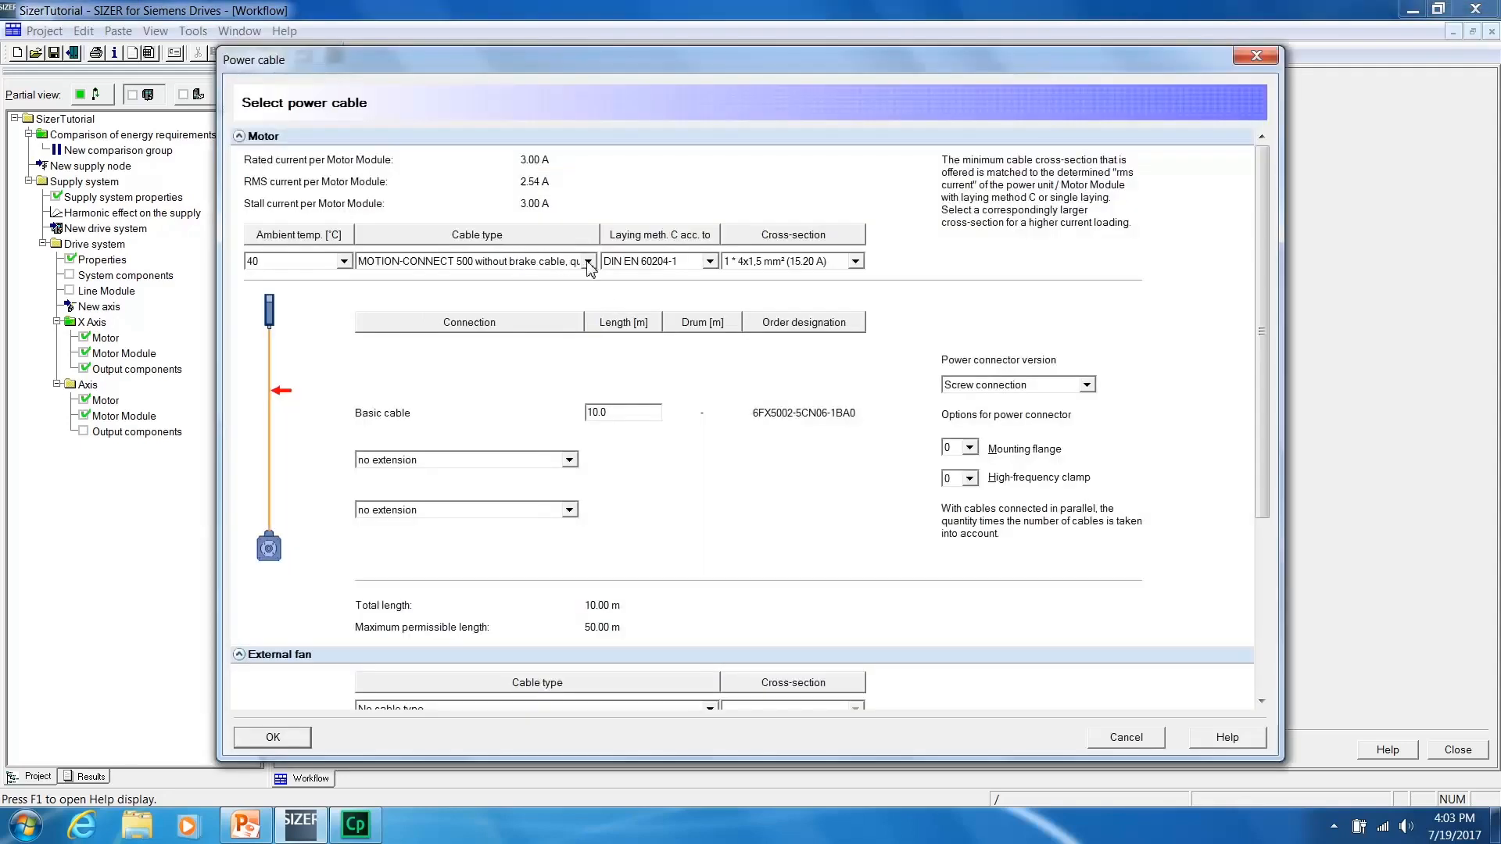
{"action": "left_click", "coordinate": [587, 262]}
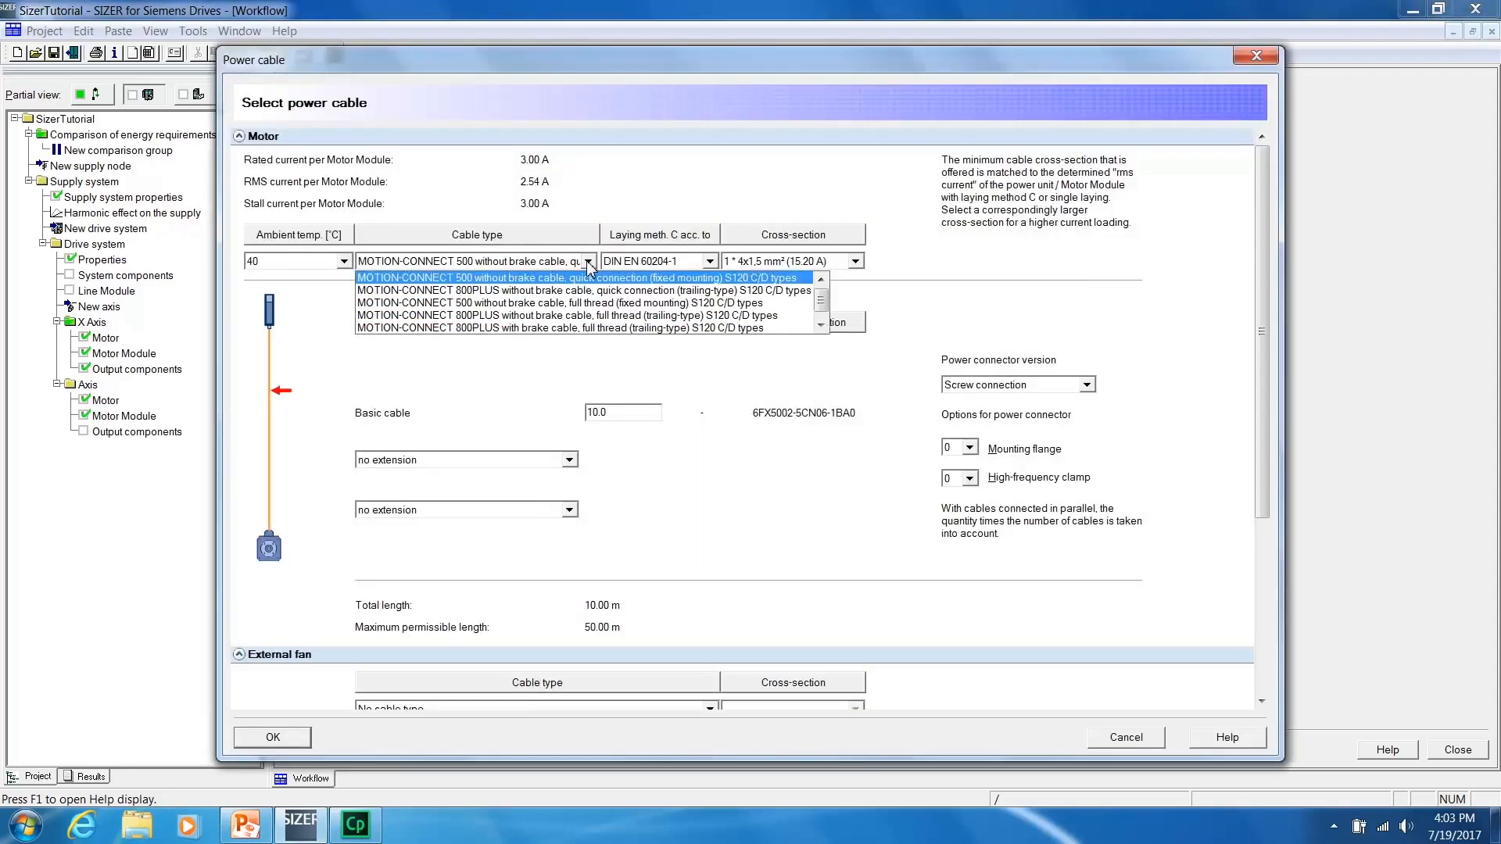
{"action": "left_click", "coordinate": [537, 290]}
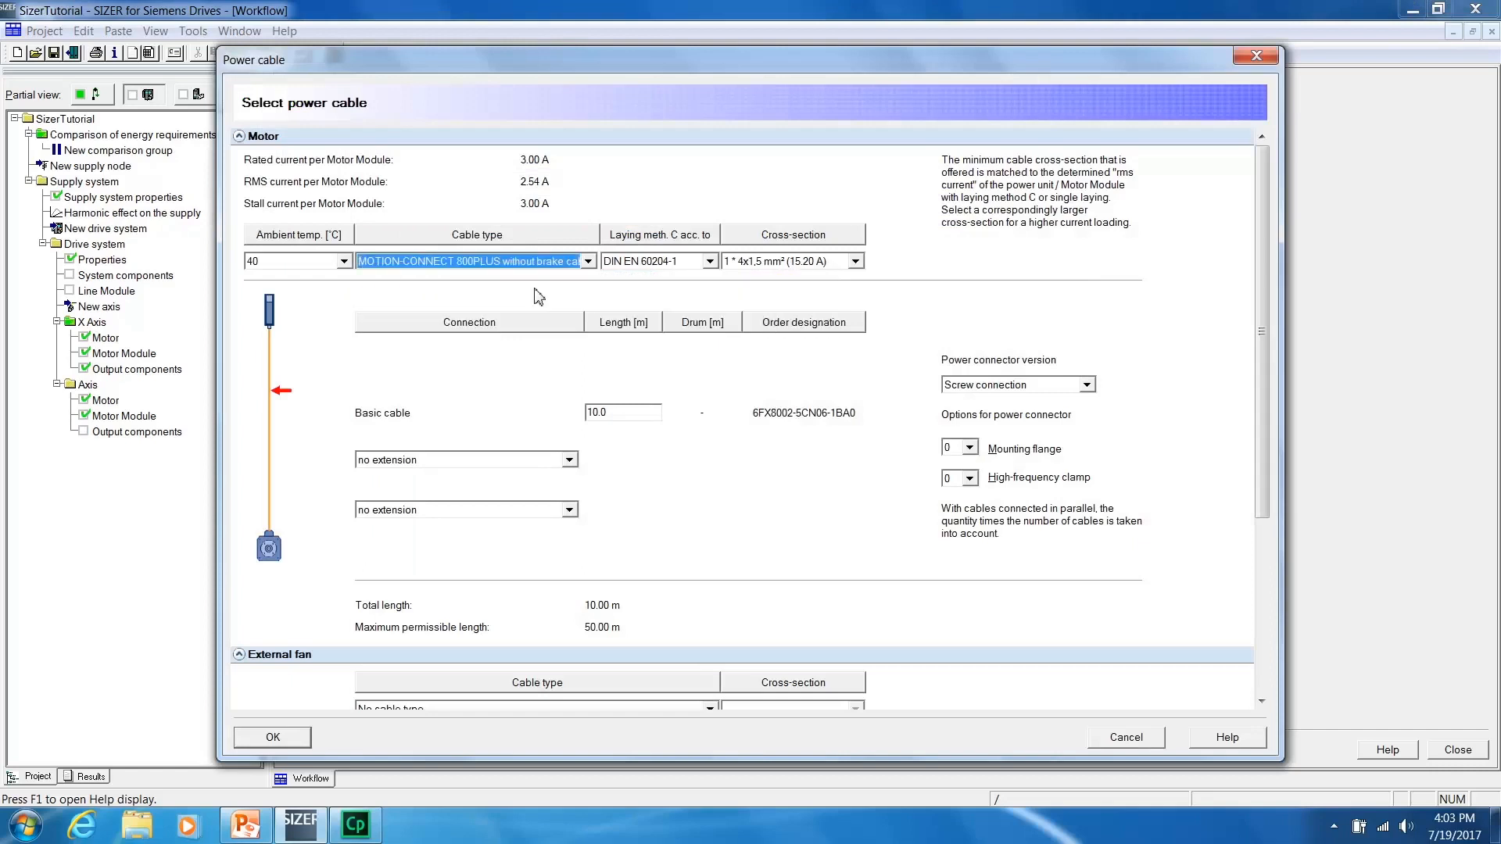
{"action": "left_click", "coordinate": [629, 412]}
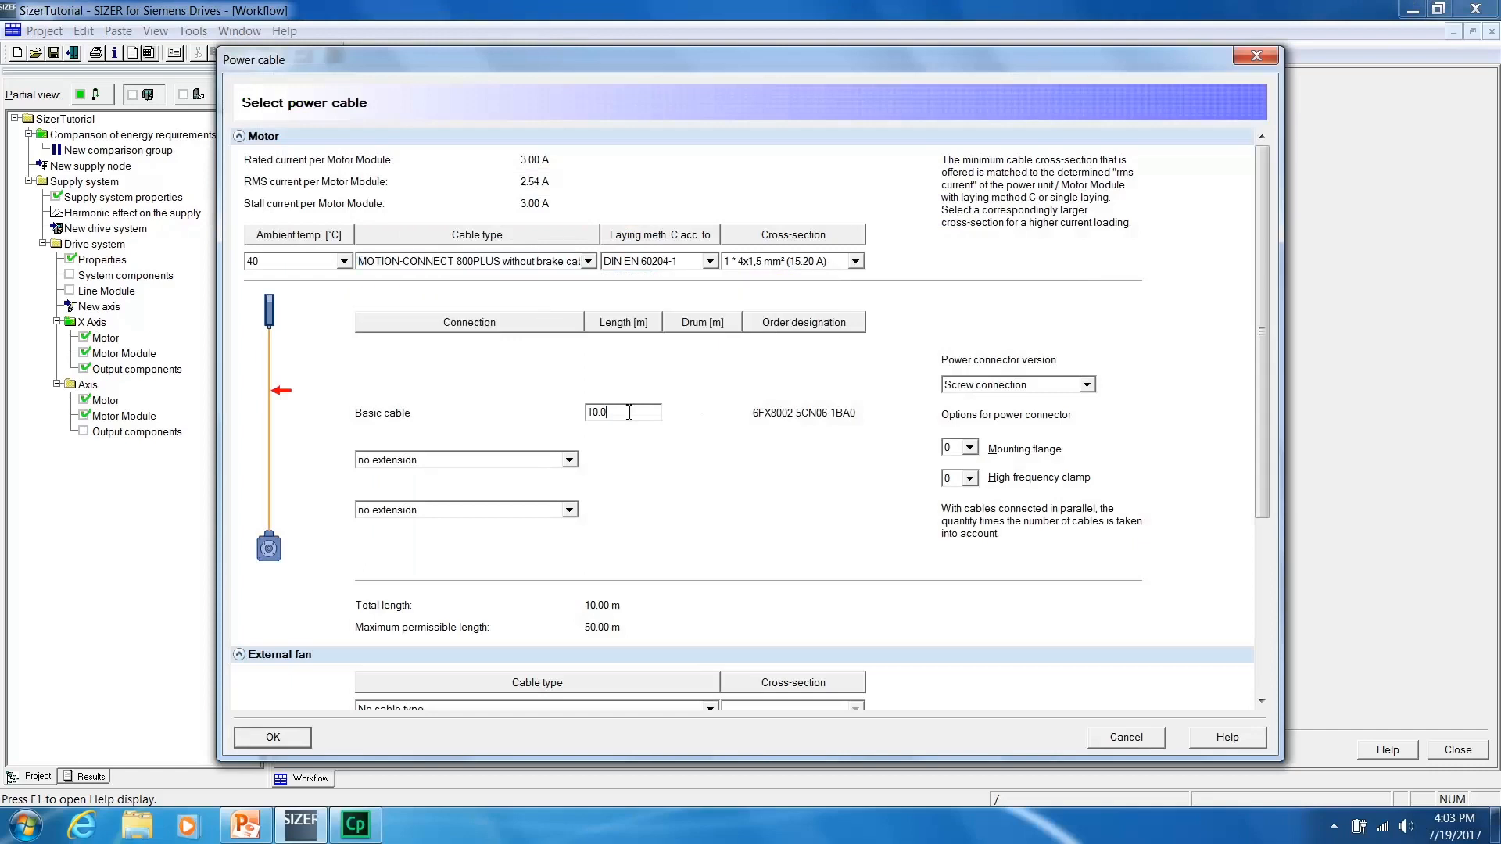
{"action": "key", "text": "shift+Home"}
{"action": "type", "text": "13"}
{"action": "key", "text": "Tab"}
{"action": "left_click_drag", "start_coordinate": [1260, 321], "coordinate": [1260, 505]}
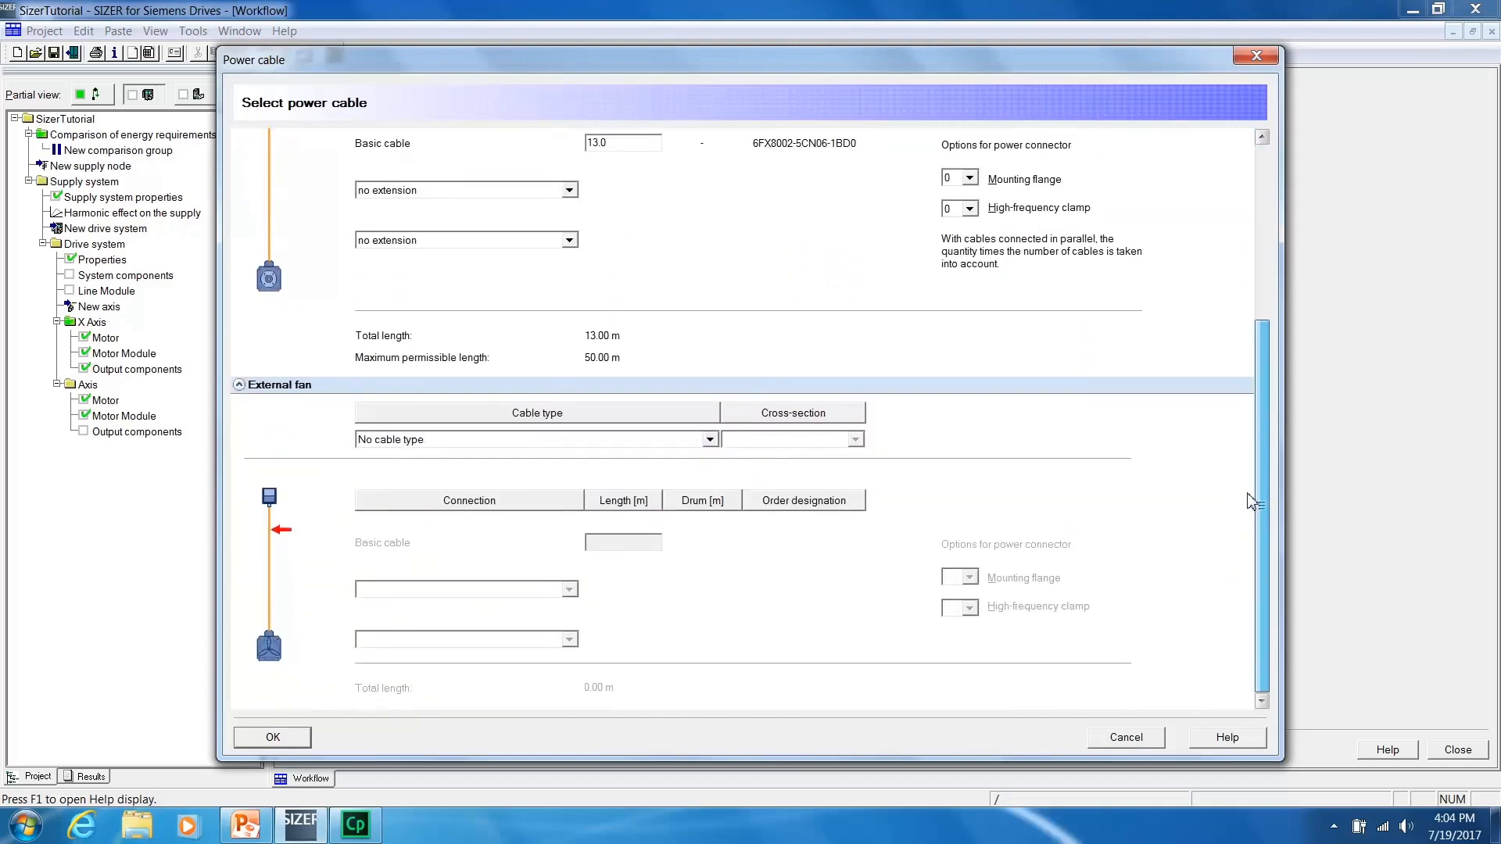
{"action": "left_click", "coordinate": [272, 738]}
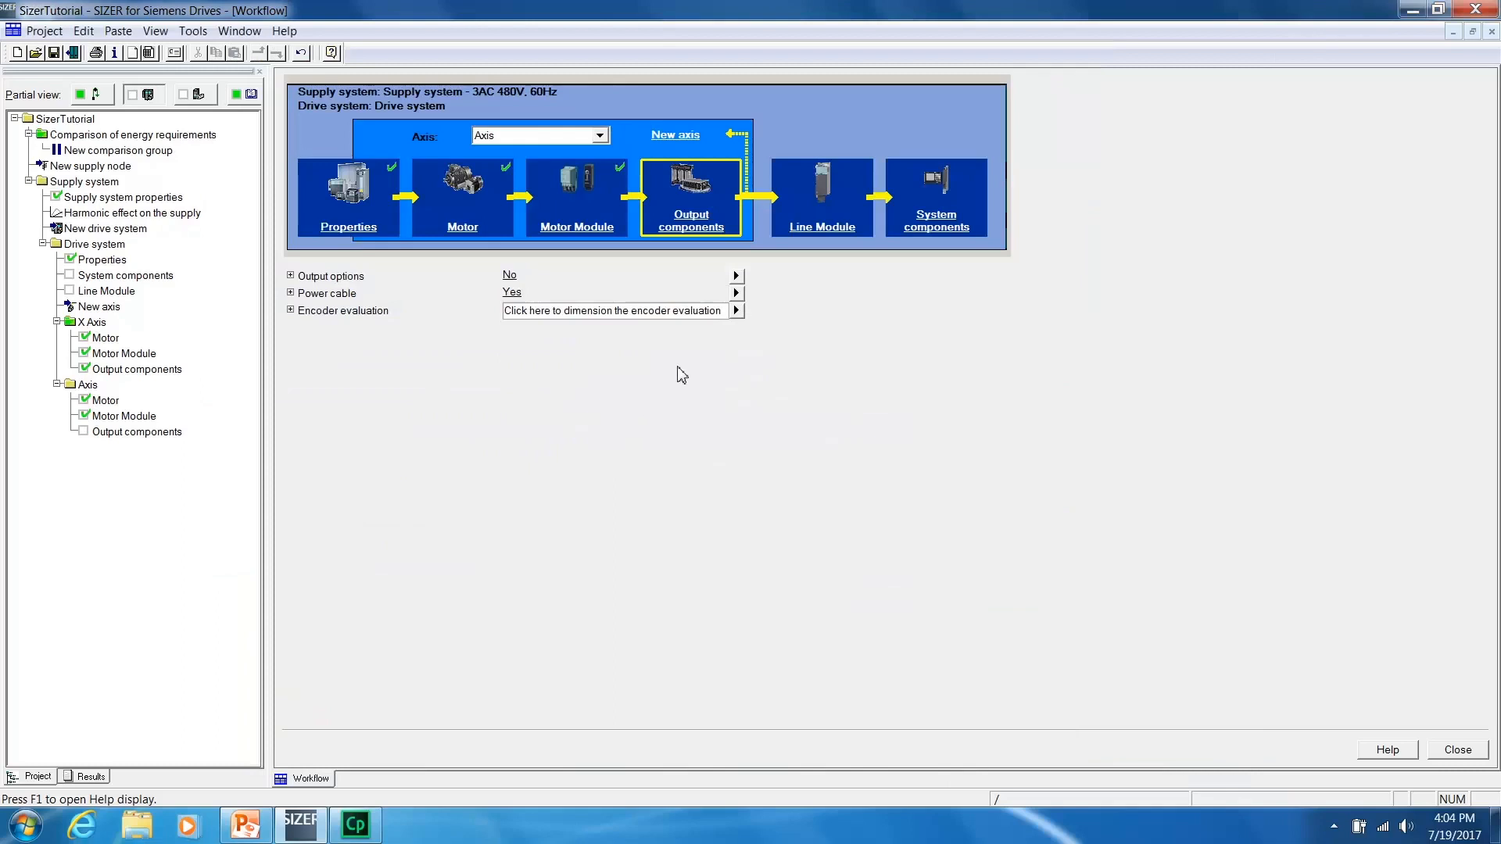
{"action": "left_click", "coordinate": [736, 310]}
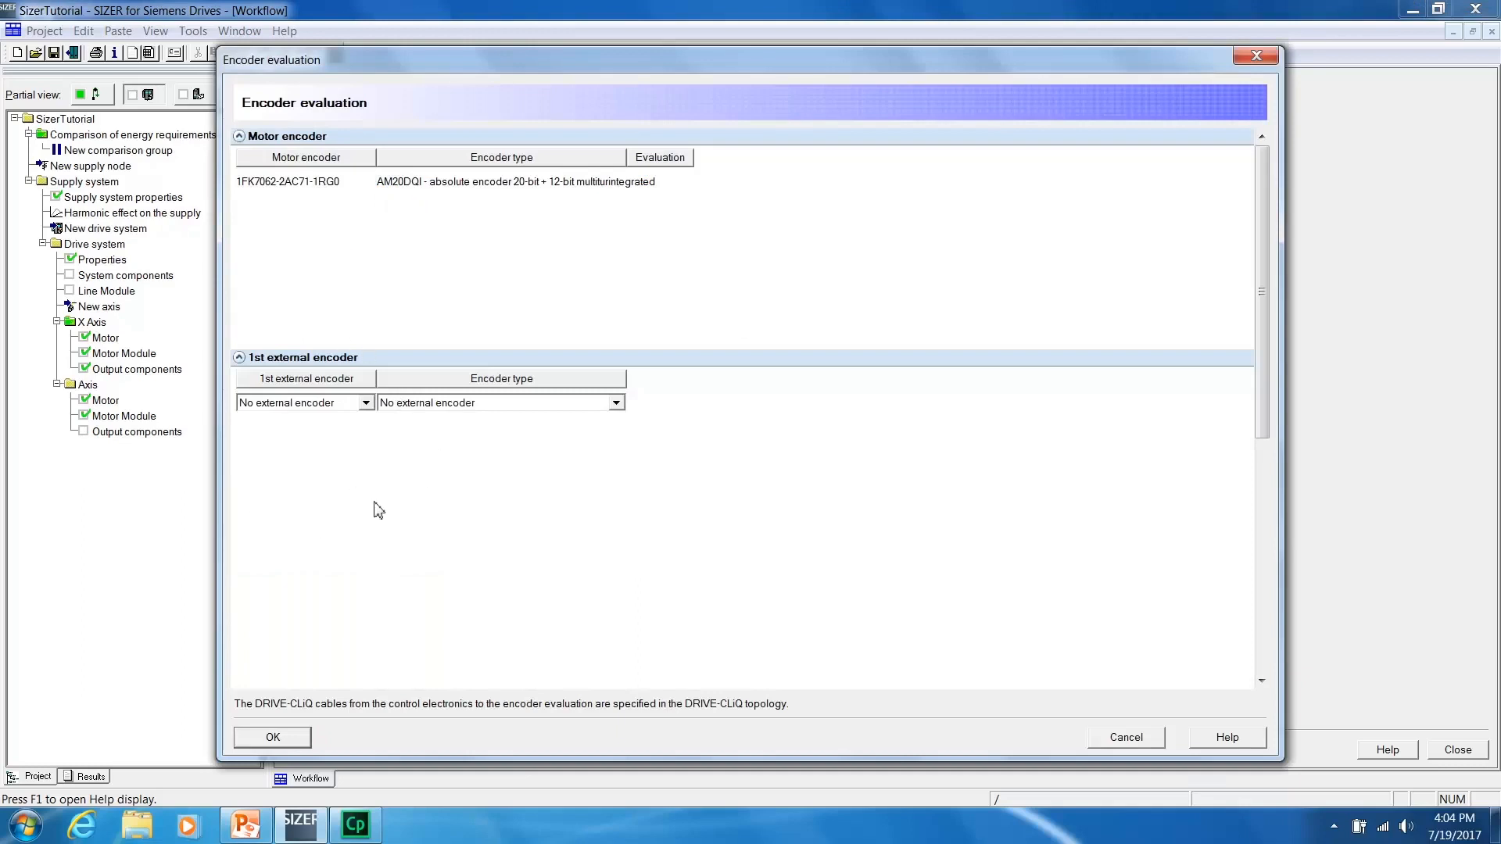
{"action": "left_click", "coordinate": [273, 737]}
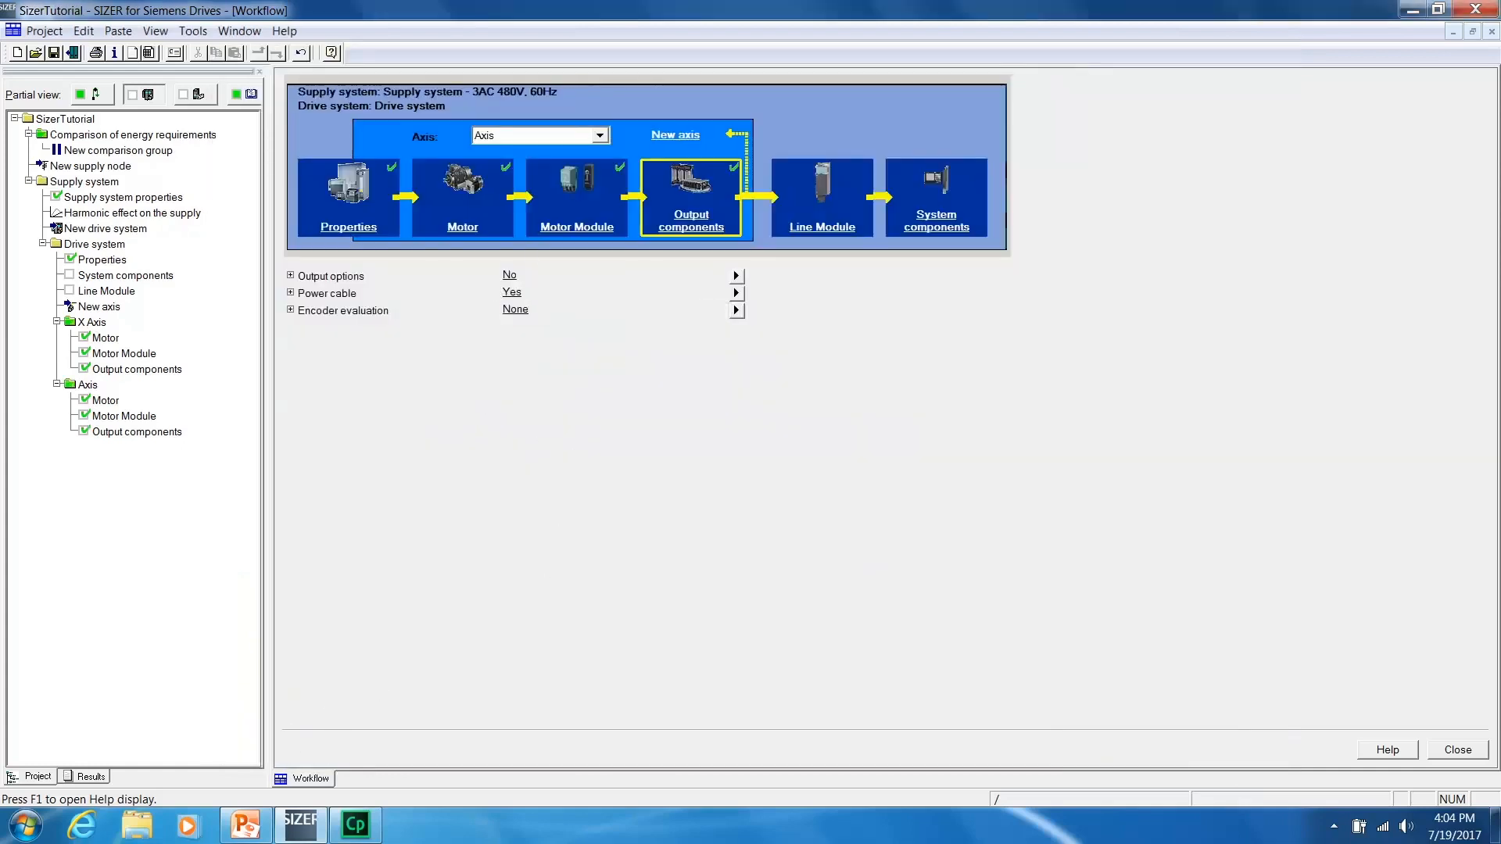
Rename the second axis in the project tree to "Y Axis".
{"action": "right_click", "coordinate": [93, 390]}
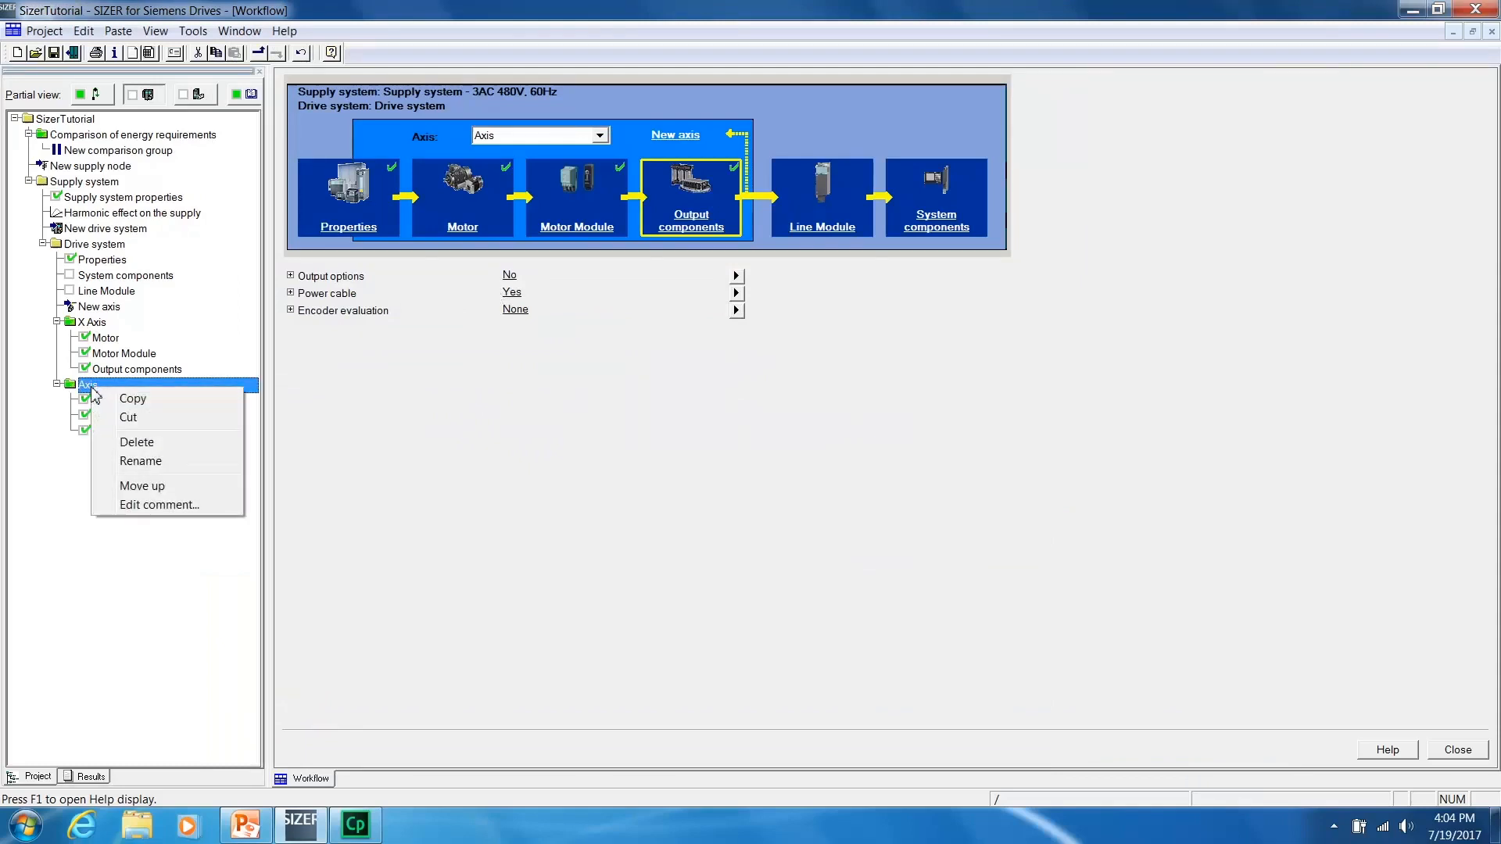
{"action": "left_click", "coordinate": [135, 462]}
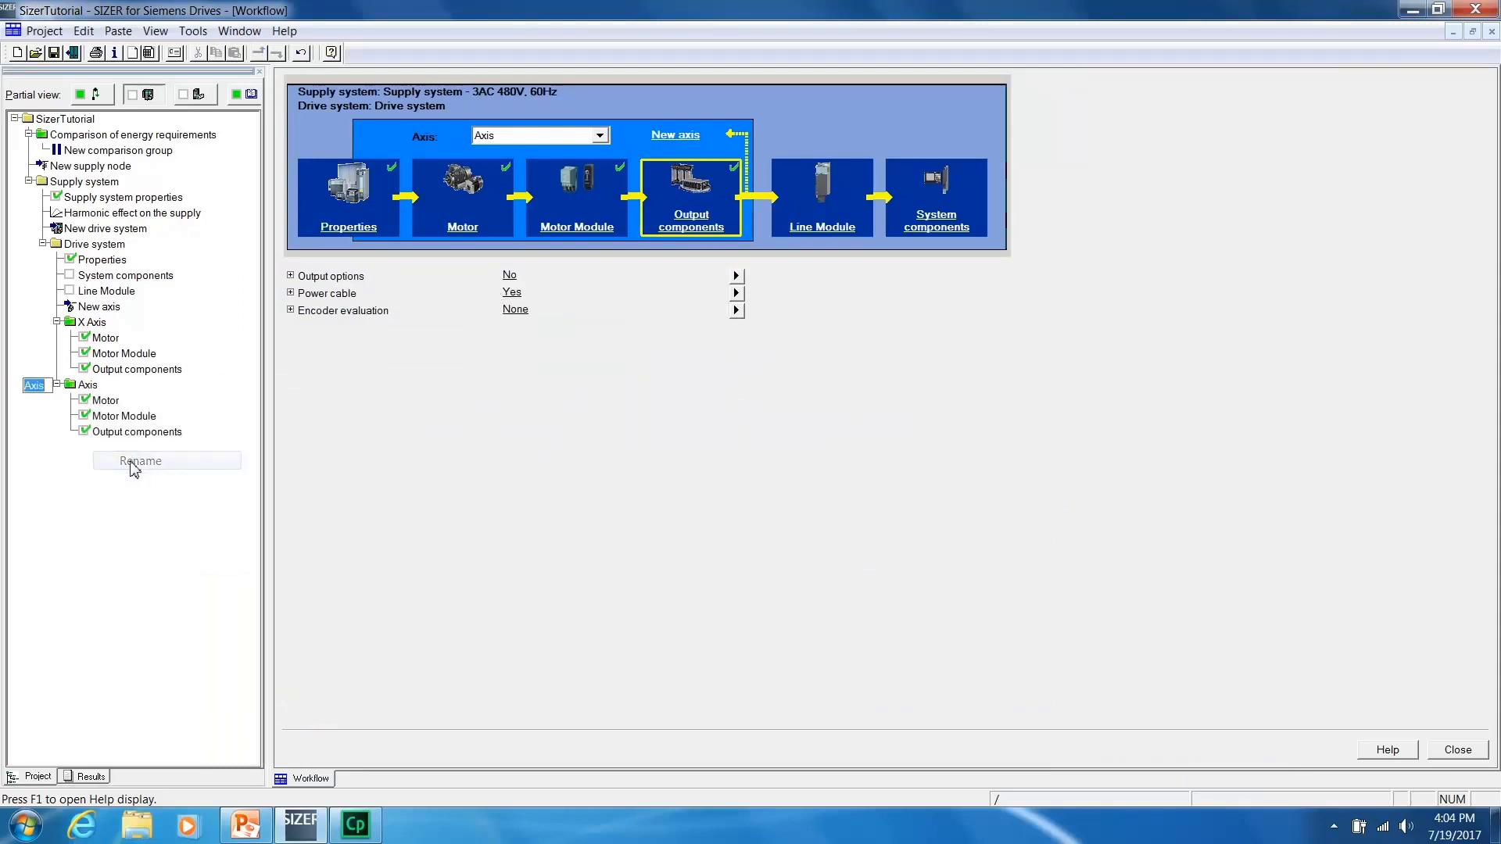
{"action": "type", "text": "Y Axis"}
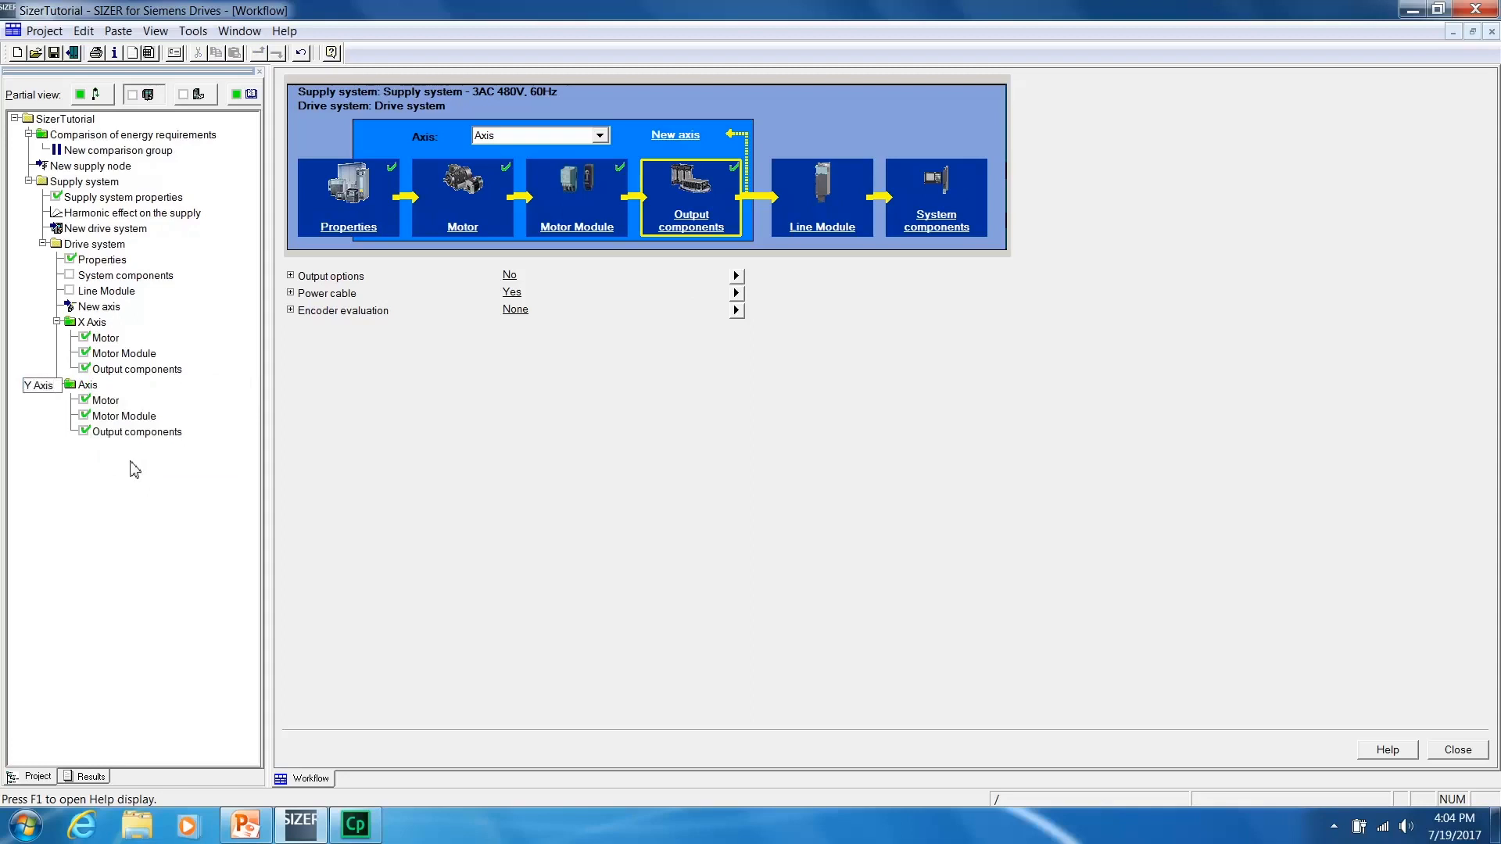
{"action": "key", "text": "Return"}
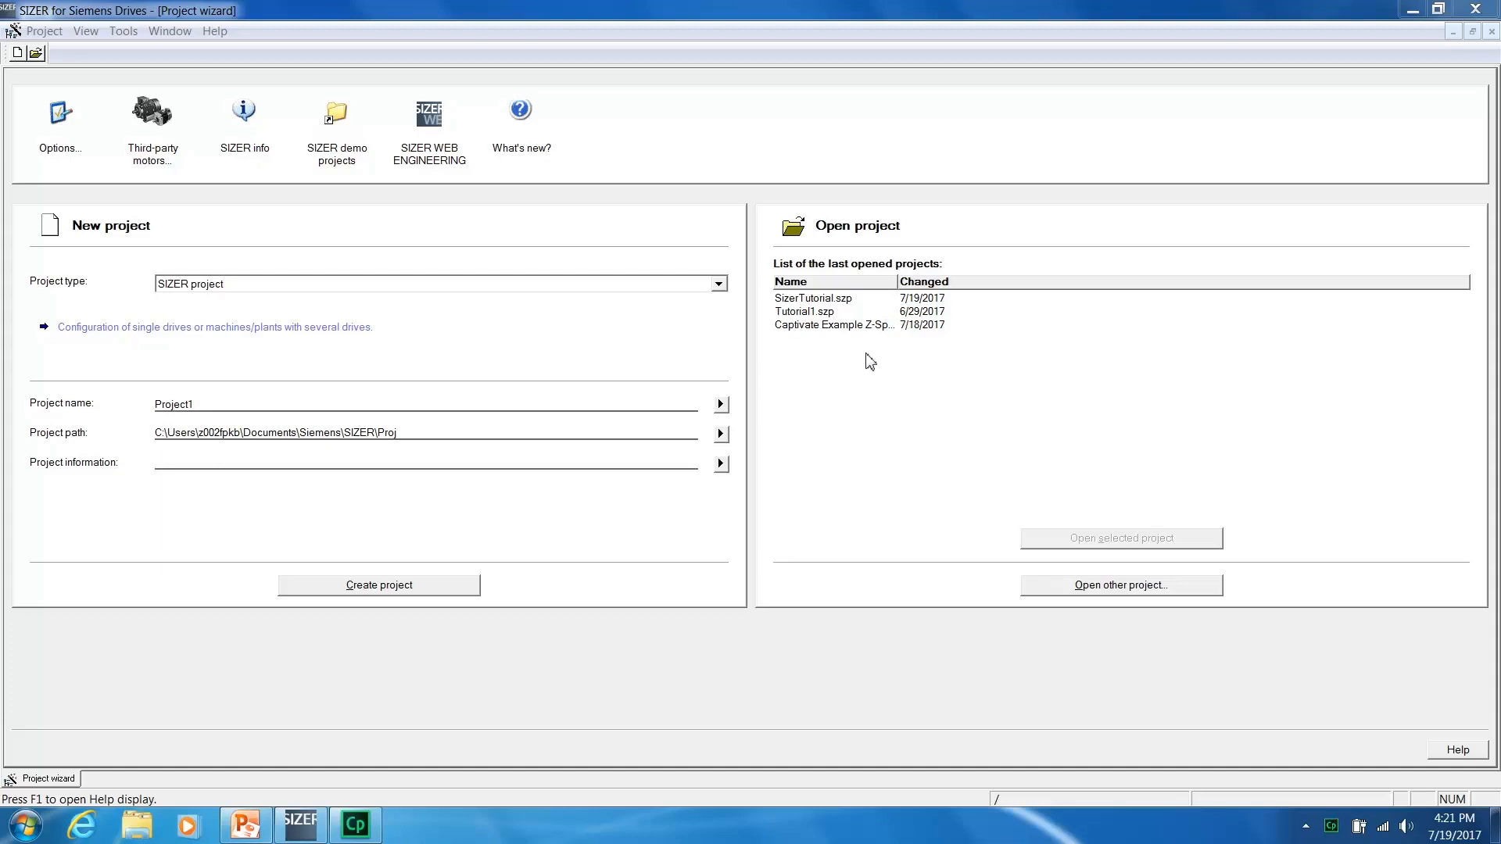
Open the SizerTutorial project and add a 1FT/1FK servo axis with a new ball screw mechanical system as its load type.
{"action": "double_click", "coordinate": [845, 301]}
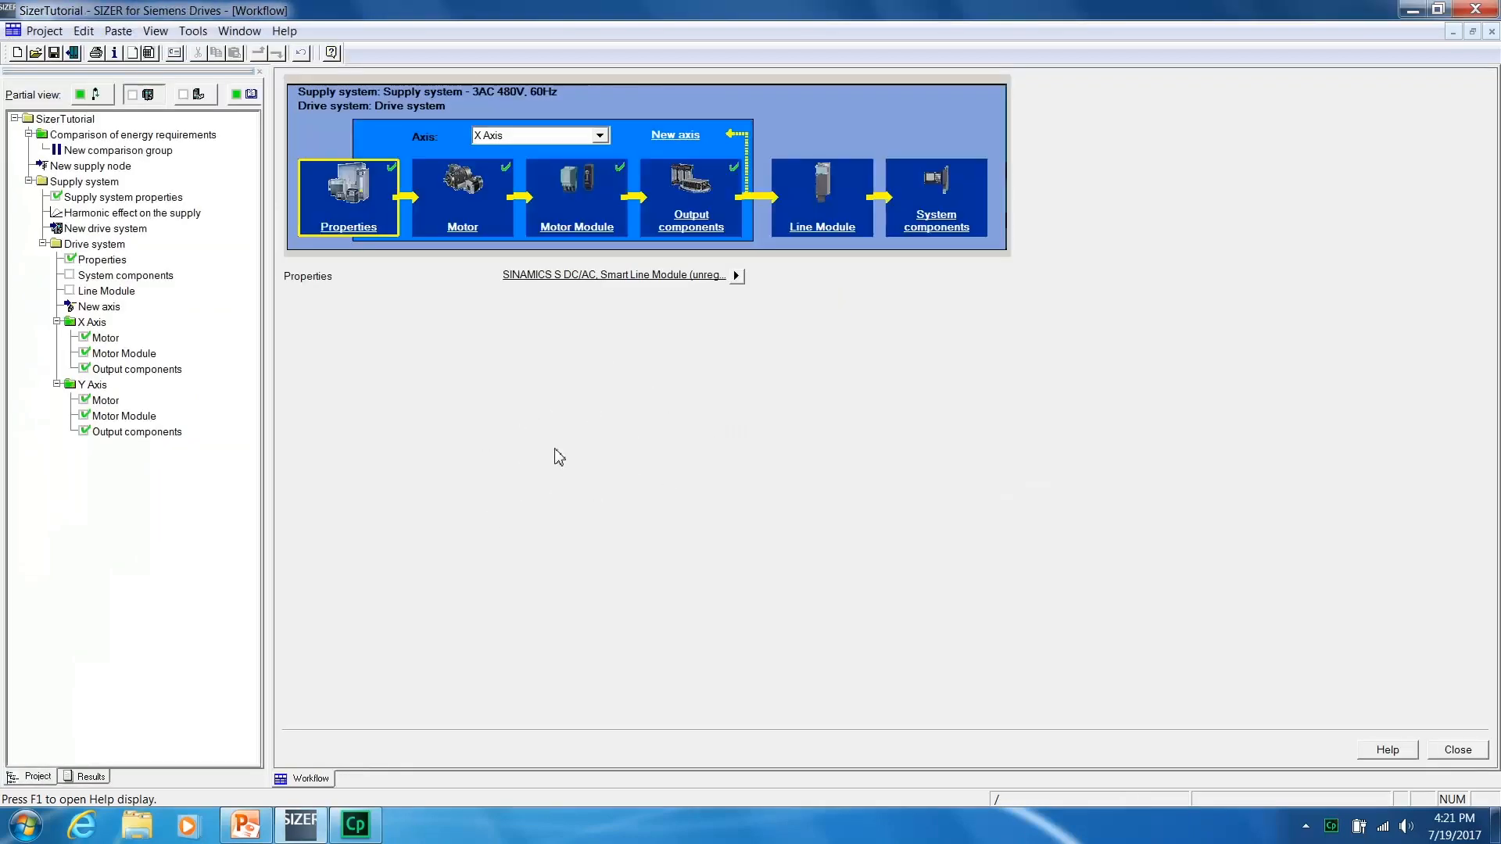
{"action": "left_click", "coordinate": [682, 137]}
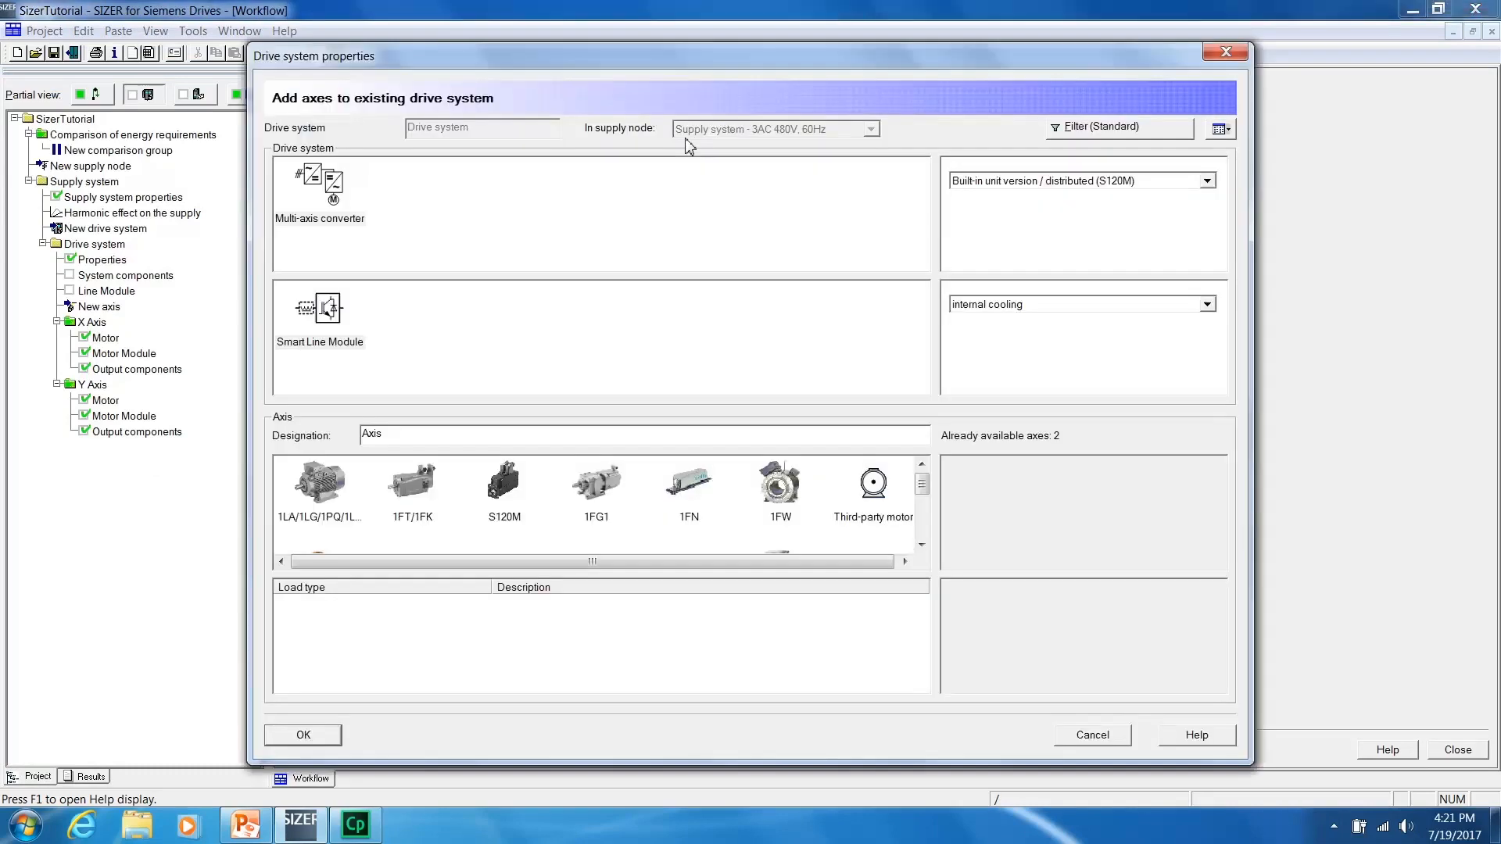
{"action": "left_click", "coordinate": [410, 489]}
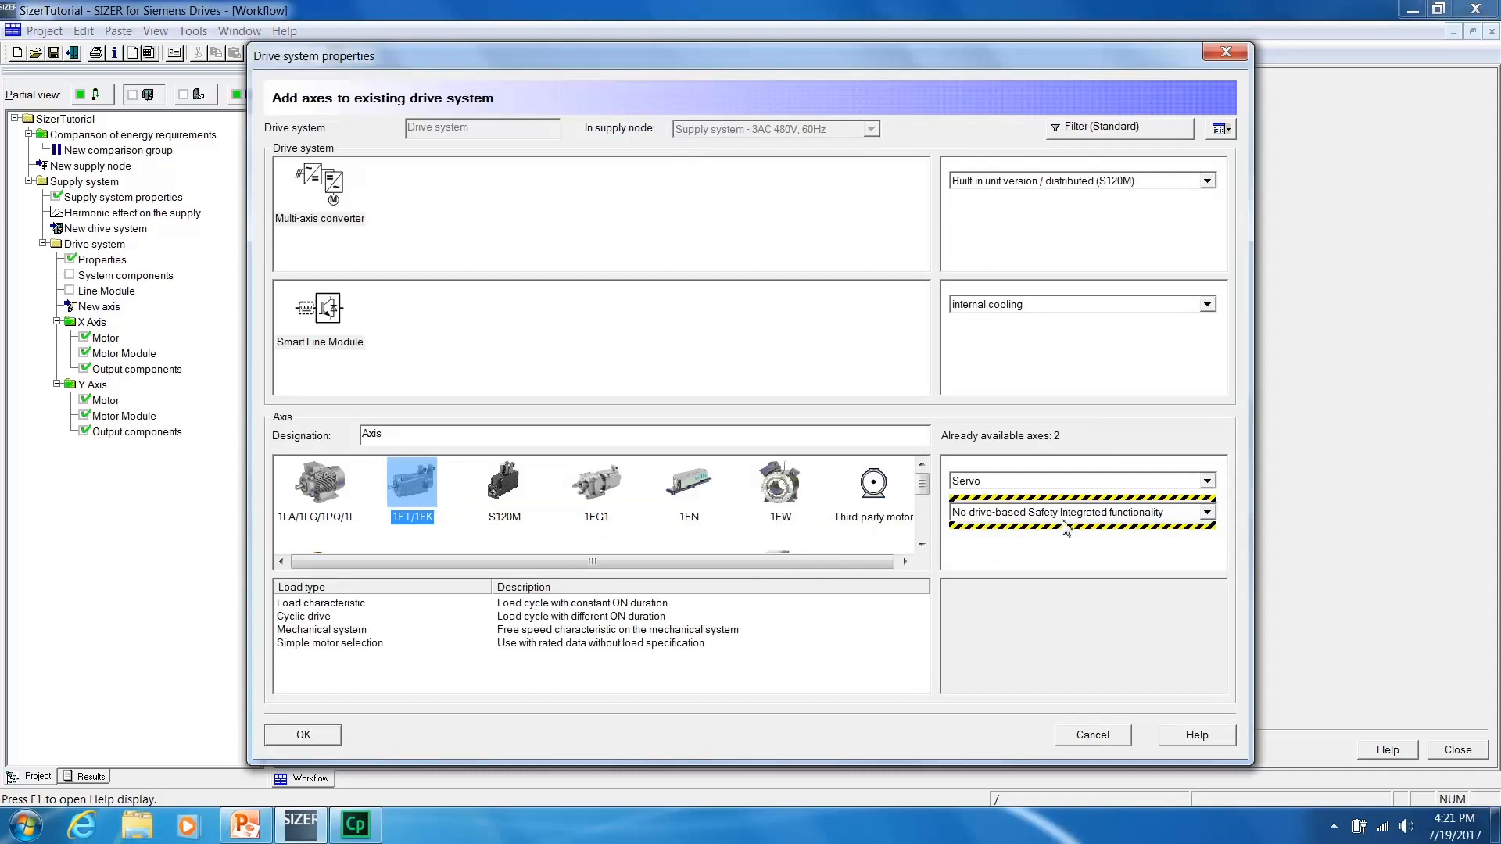
{"action": "left_click", "coordinate": [351, 640]}
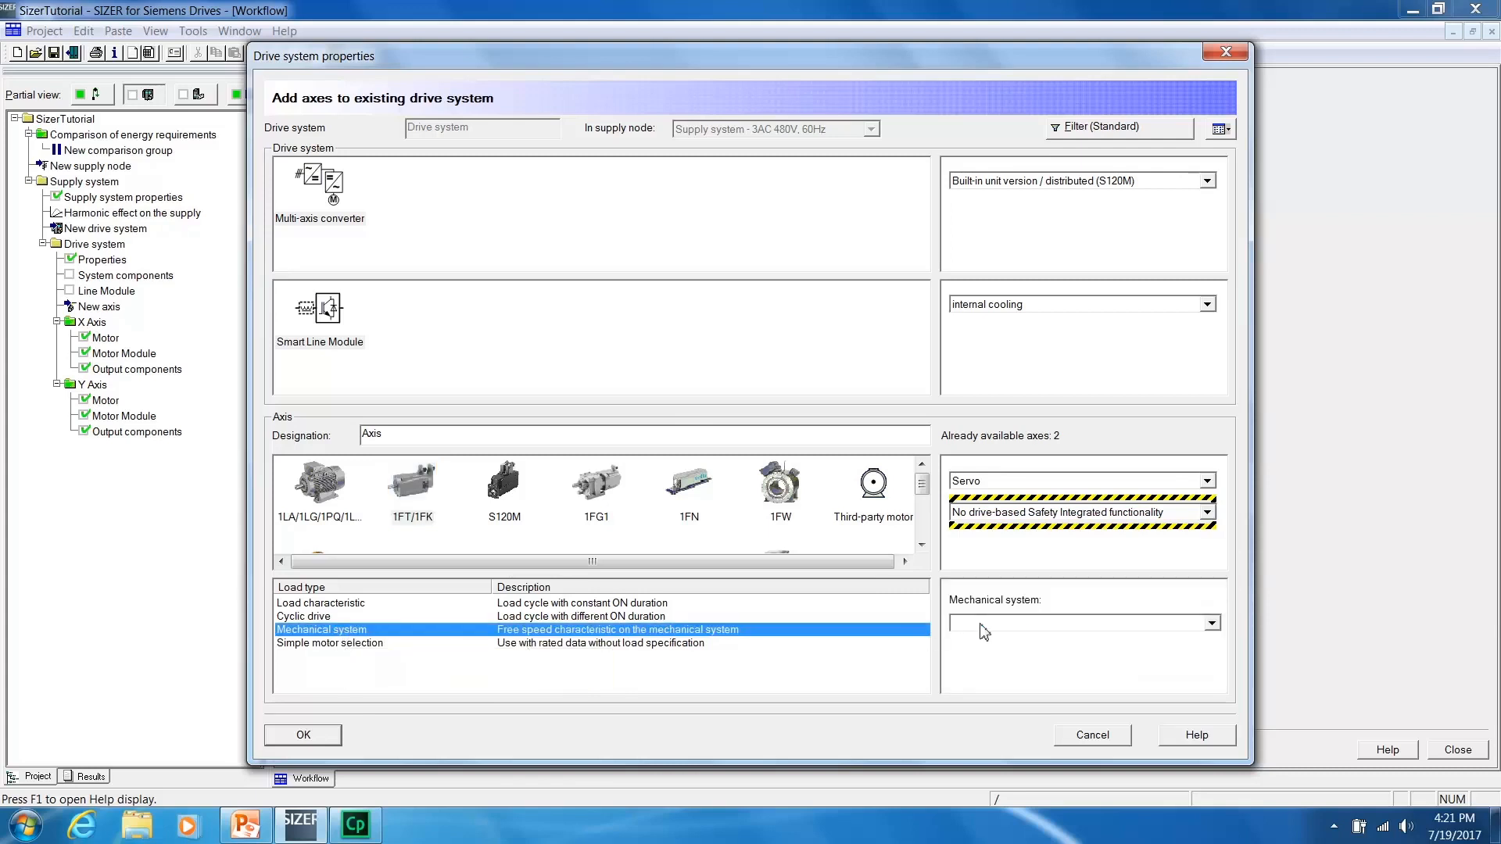
{"action": "left_click", "coordinate": [1212, 625]}
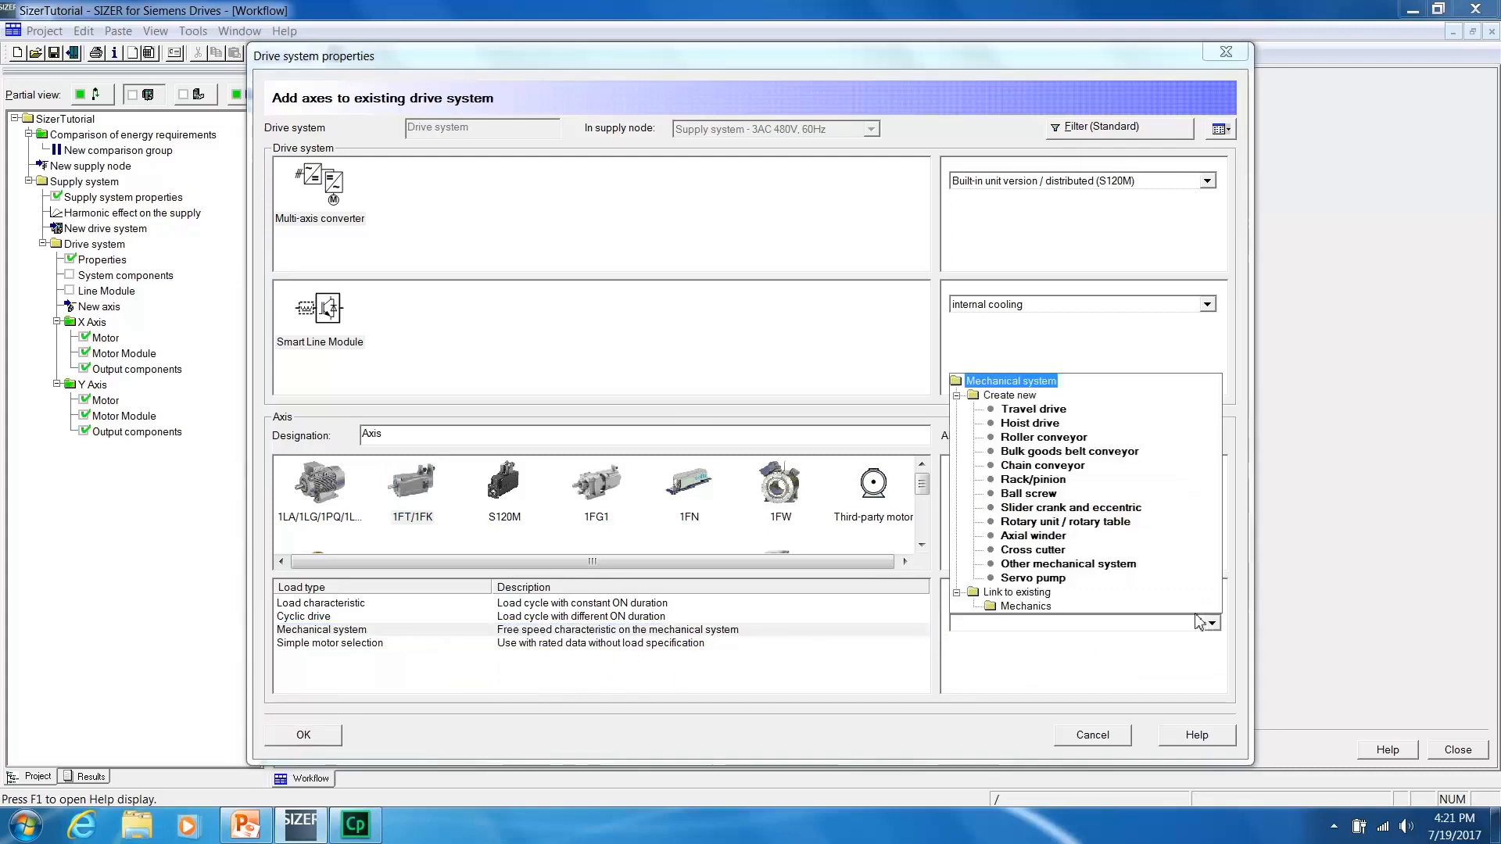
{"action": "left_click", "coordinate": [1036, 493]}
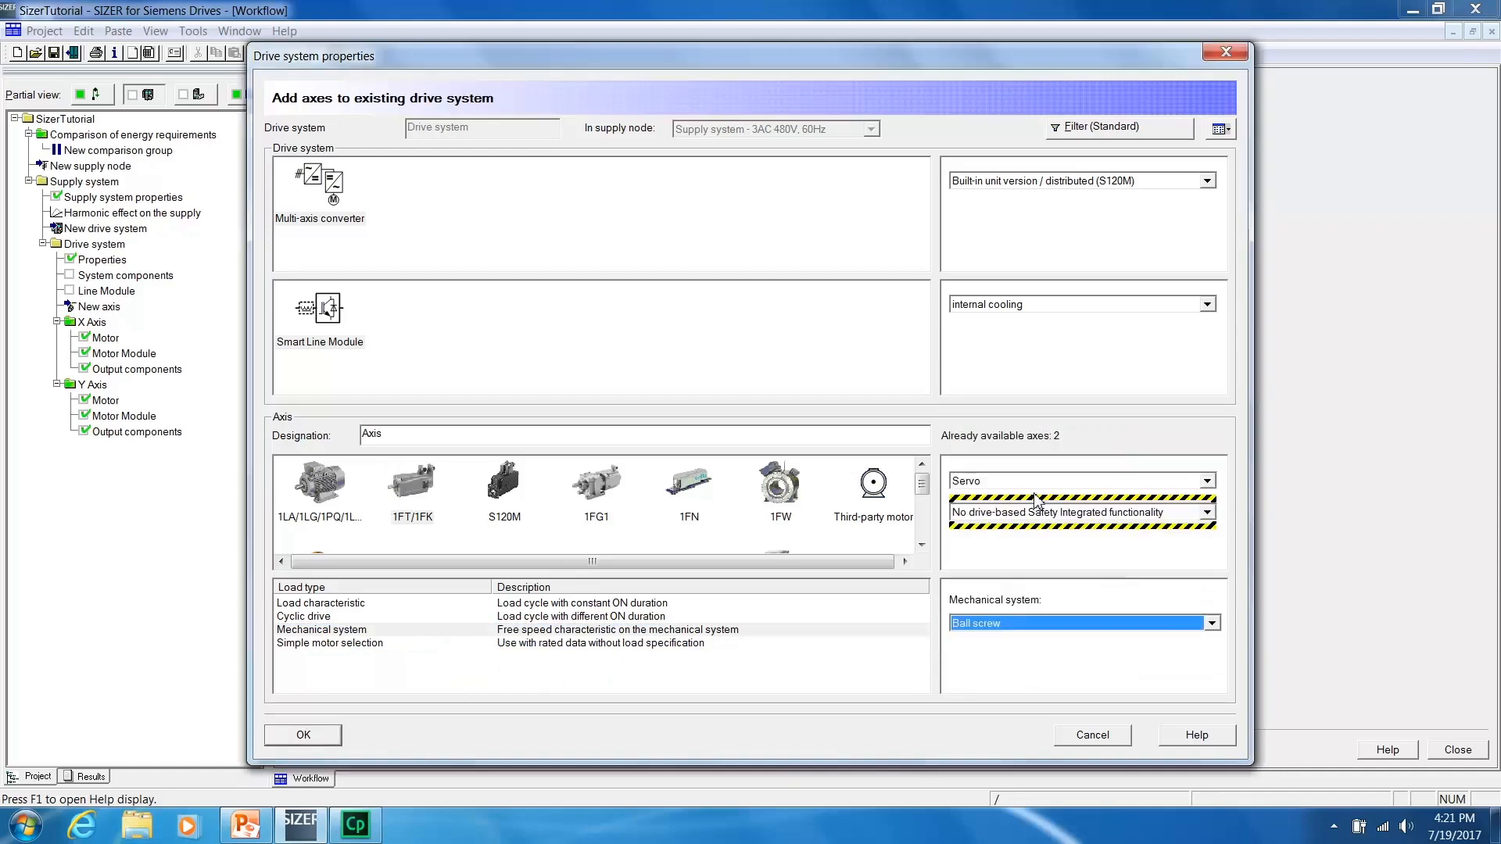
{"action": "left_click", "coordinate": [304, 737]}
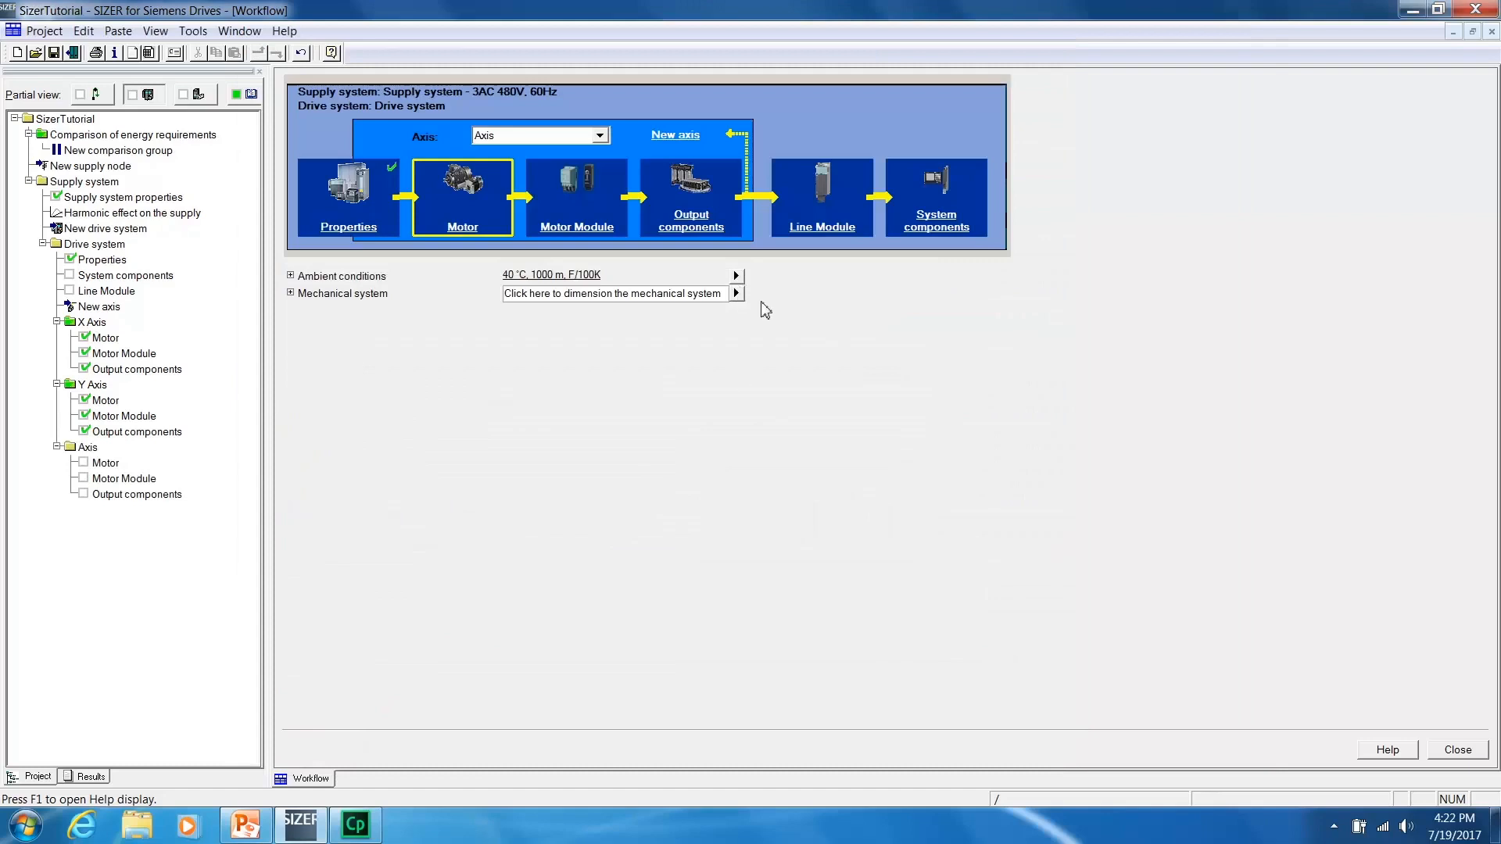
Start dimensioning the new axis's mechanical system and set the internal mass of the spindle table to 400 kg.
{"action": "left_click", "coordinate": [737, 294]}
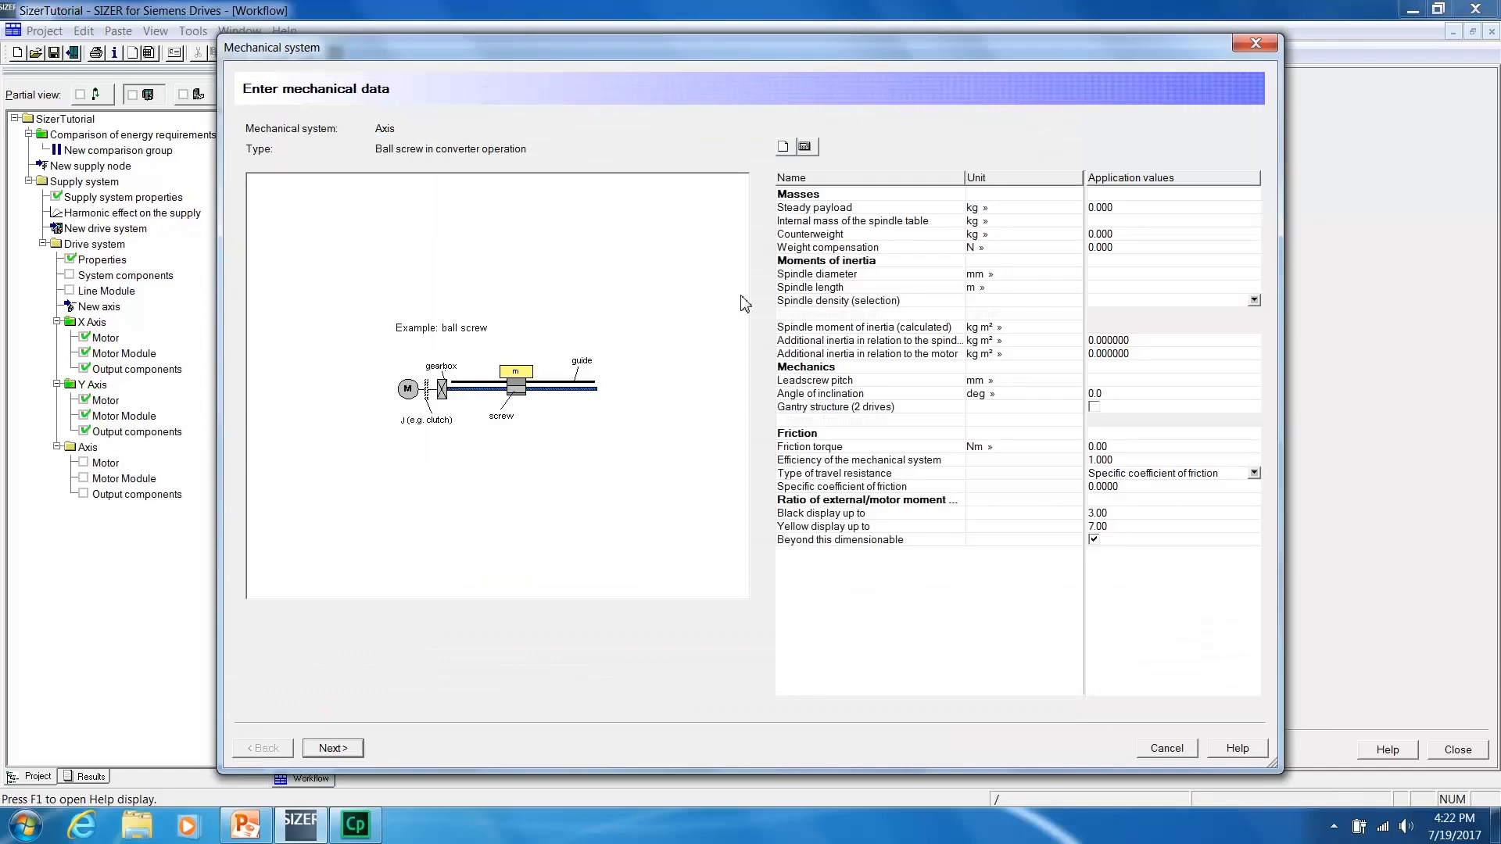
{"action": "left_click", "coordinate": [1111, 222]}
{"action": "type", "text": "400"}
{"action": "key", "text": "Return"}
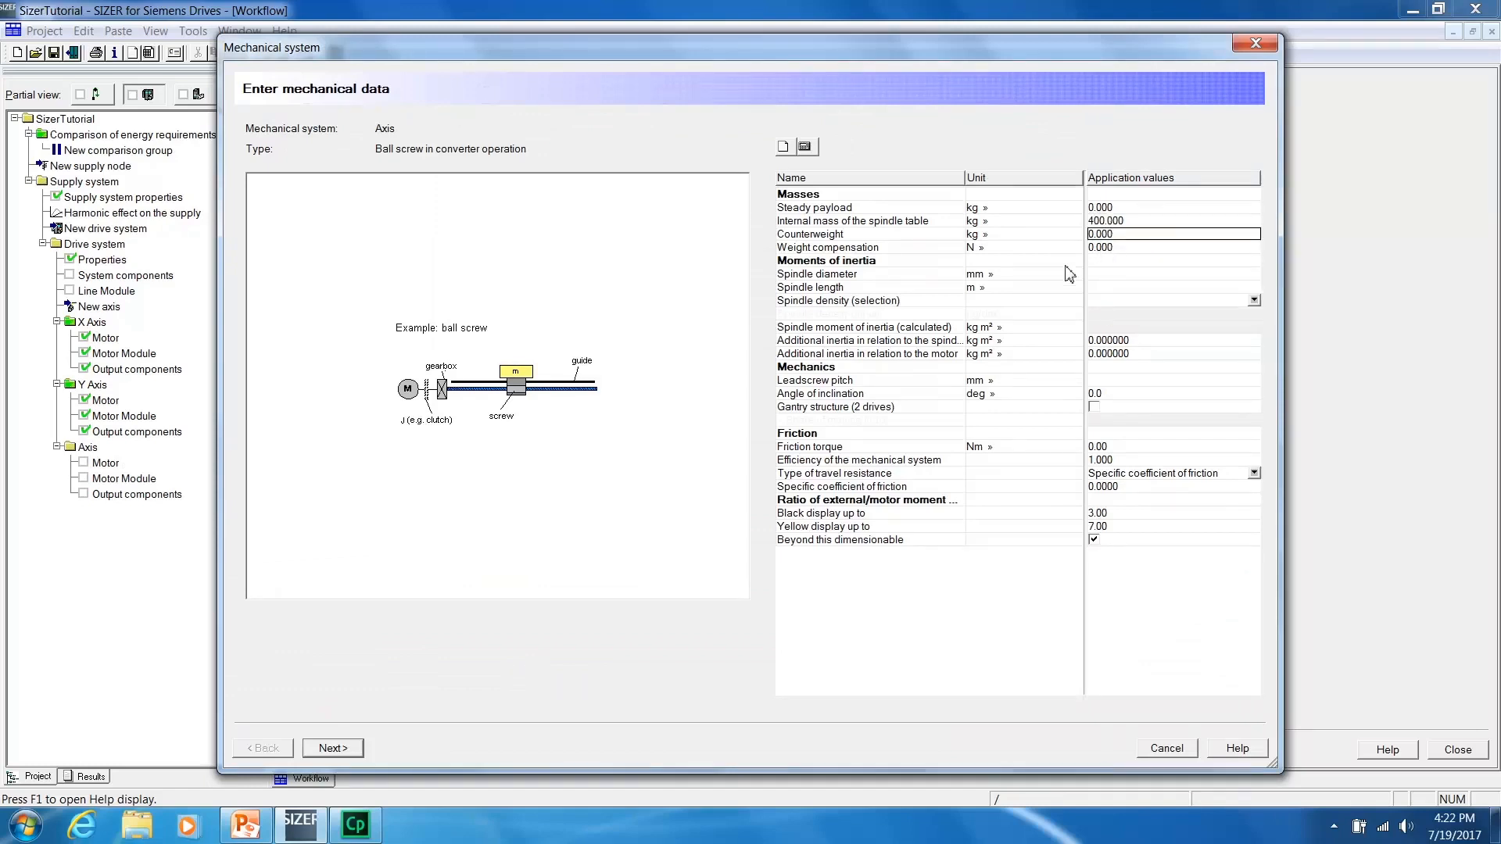
Define the ball screw spindle with a diameter of 25 mm, a length of 1.5 m and steel density.
{"action": "left_click", "coordinate": [1117, 274]}
{"action": "type", "text": "25"}
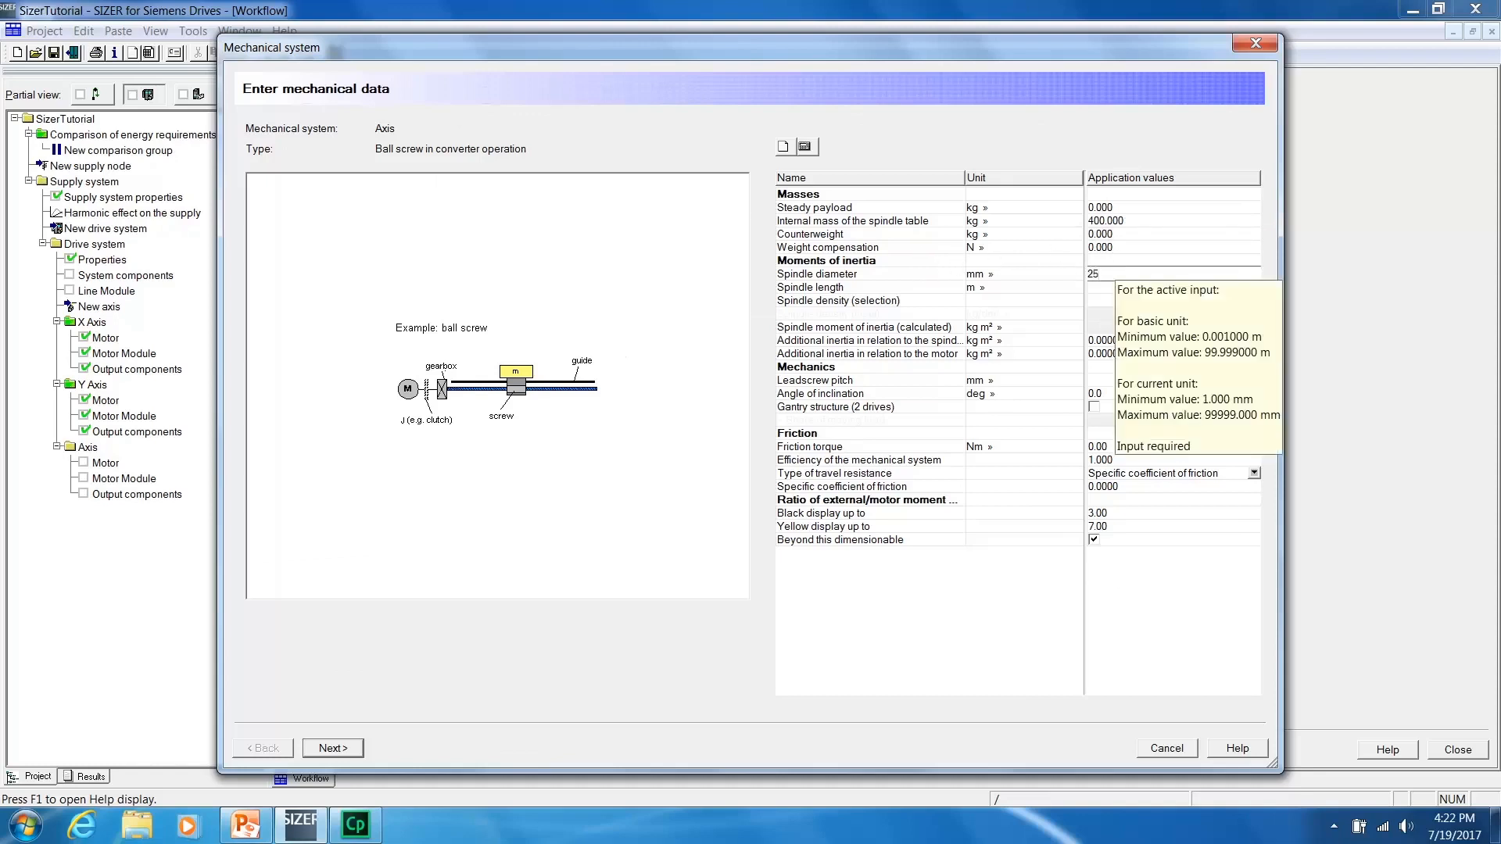
{"action": "left_click", "coordinate": [1116, 287]}
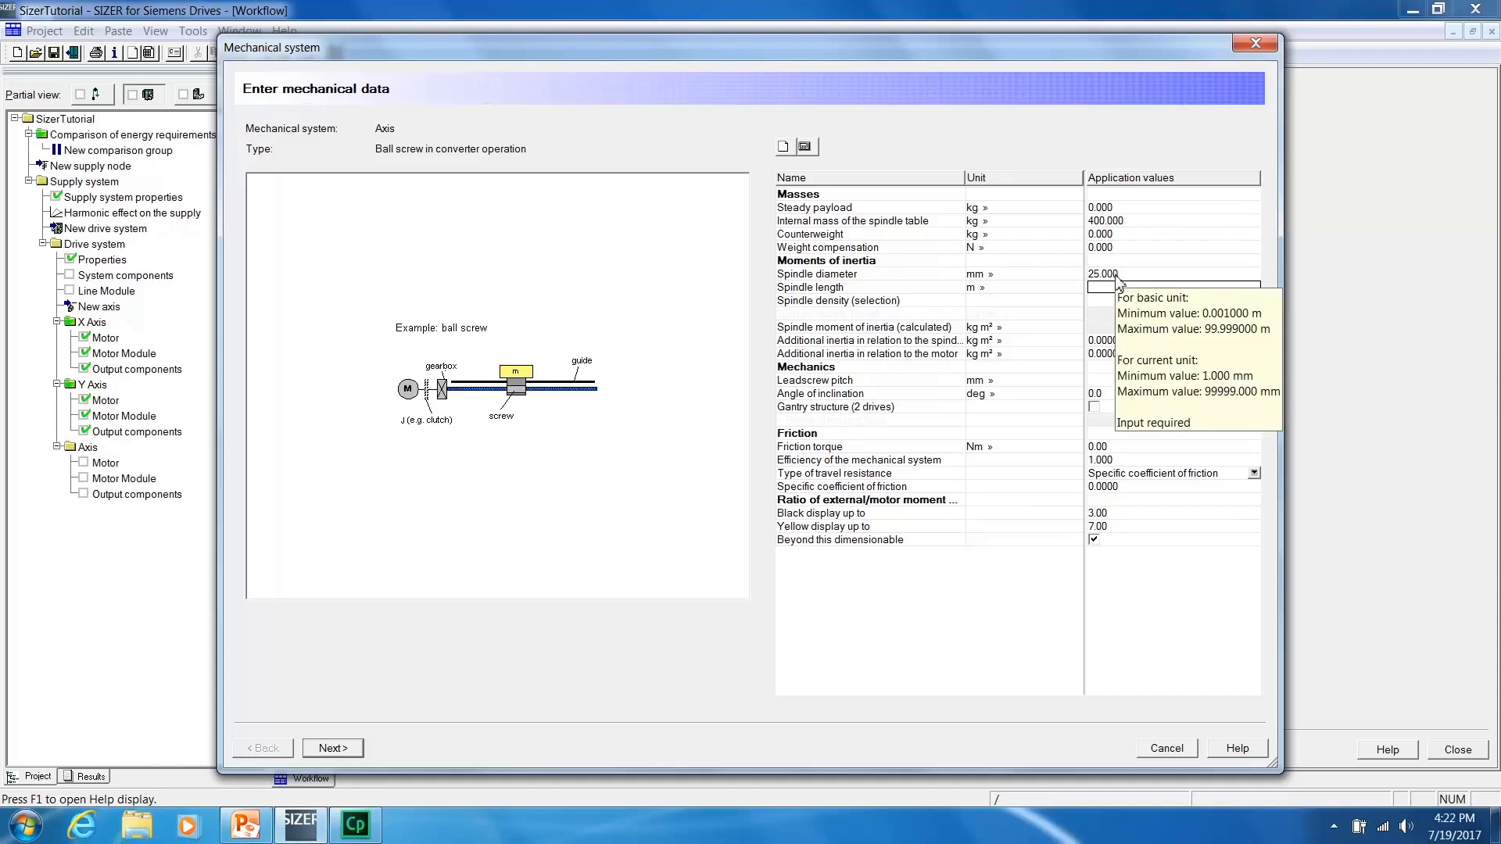
{"action": "type", "text": "1"}
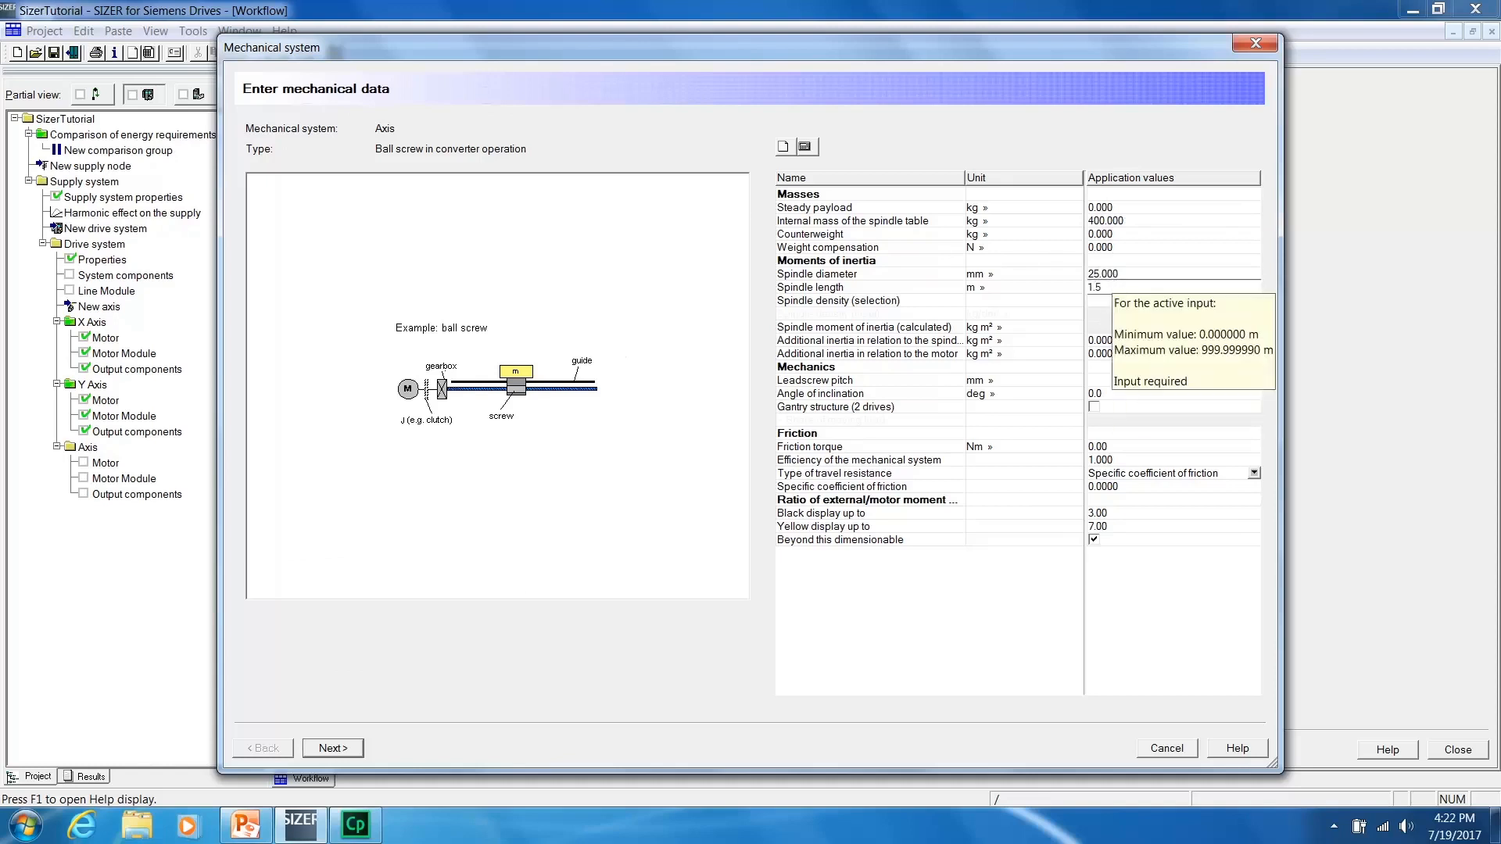
{"action": "type", "text": ".5"}
{"action": "key", "text": "Return"}
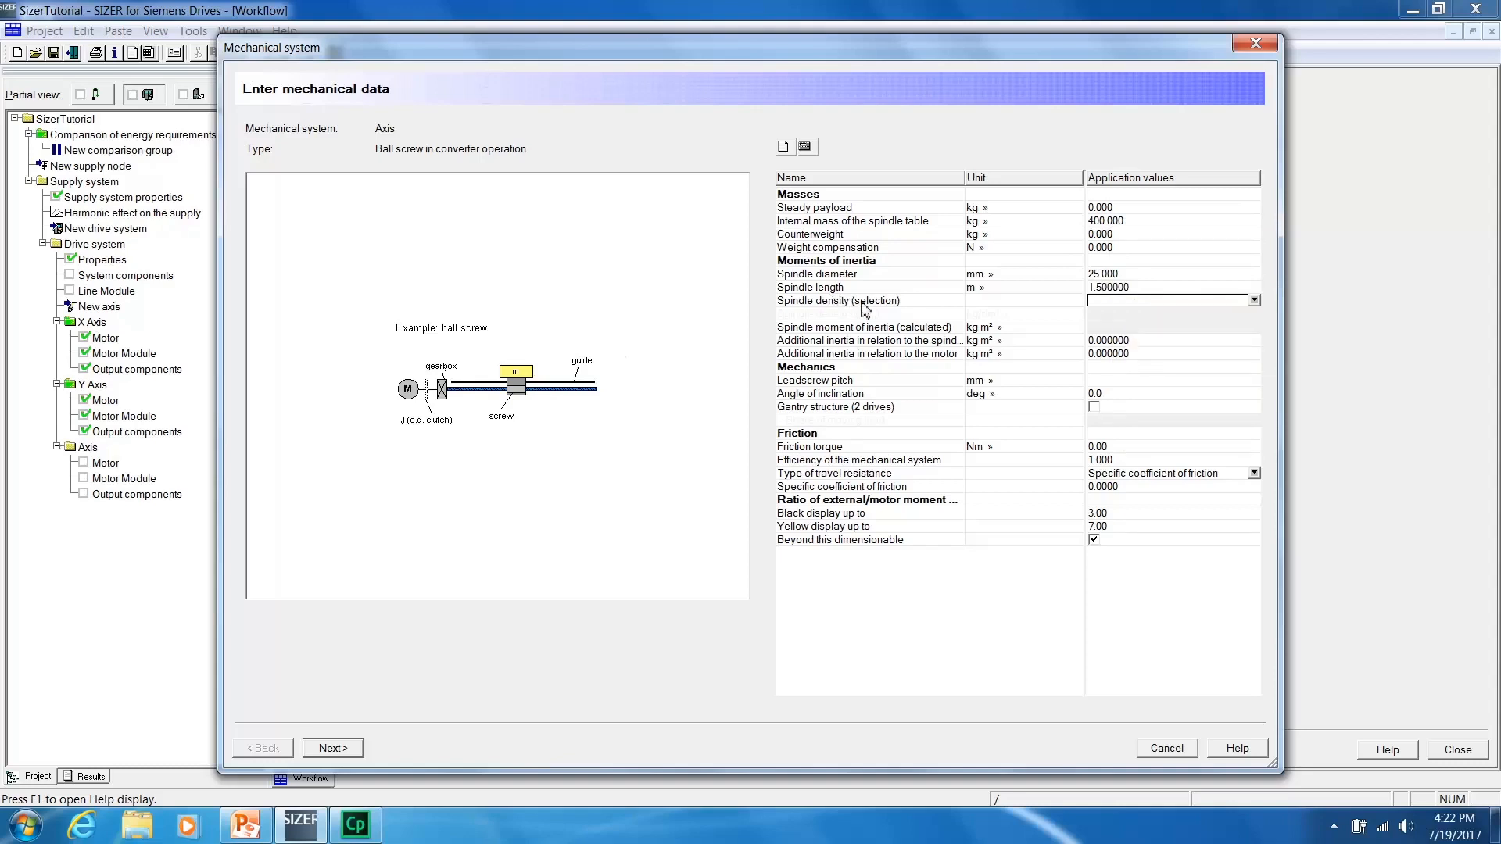
{"action": "left_click", "coordinate": [1254, 300]}
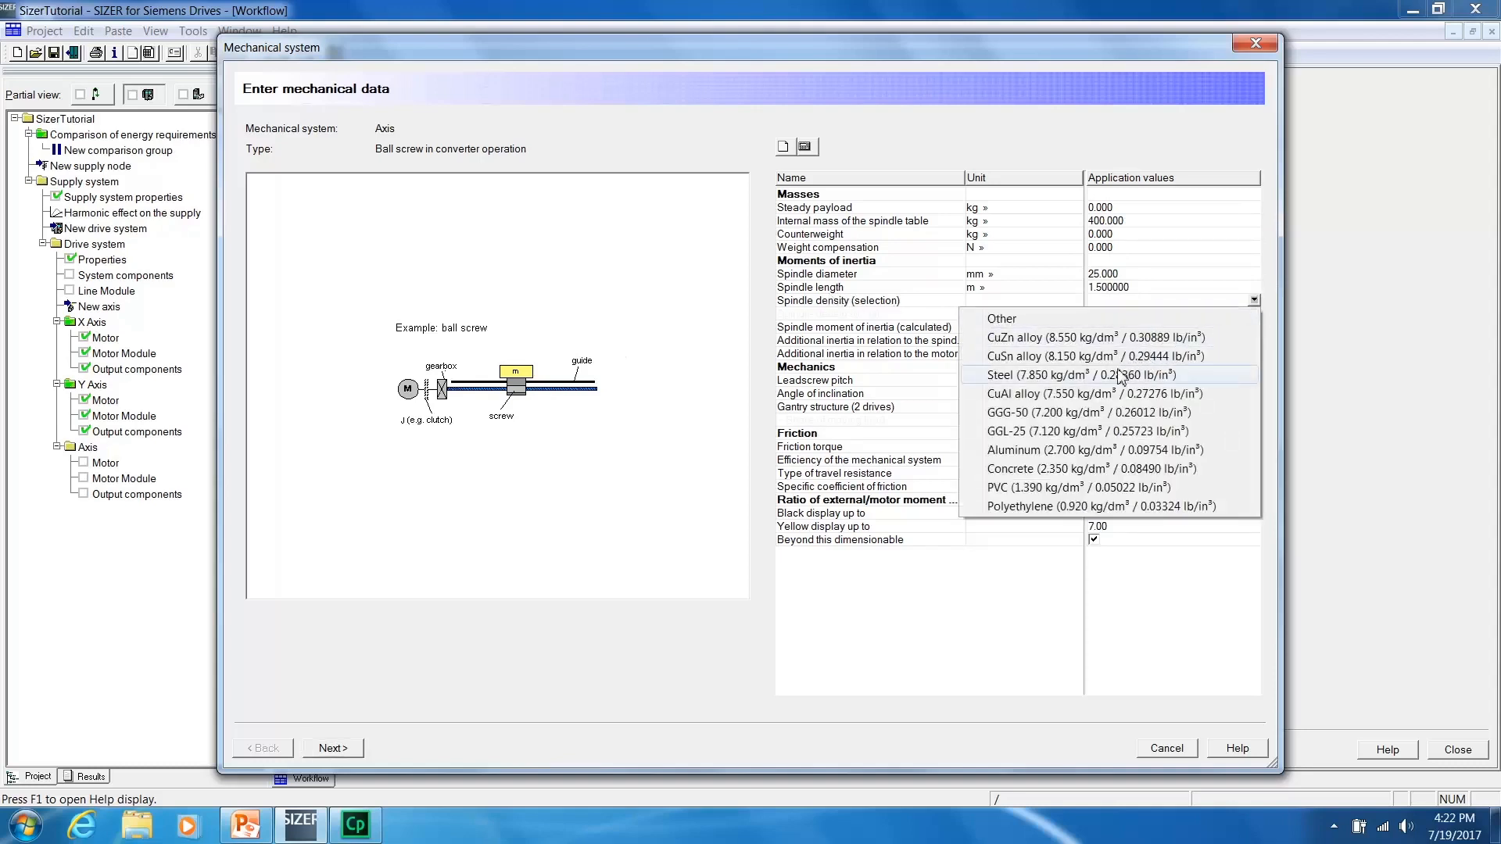
{"action": "left_click", "coordinate": [1113, 376]}
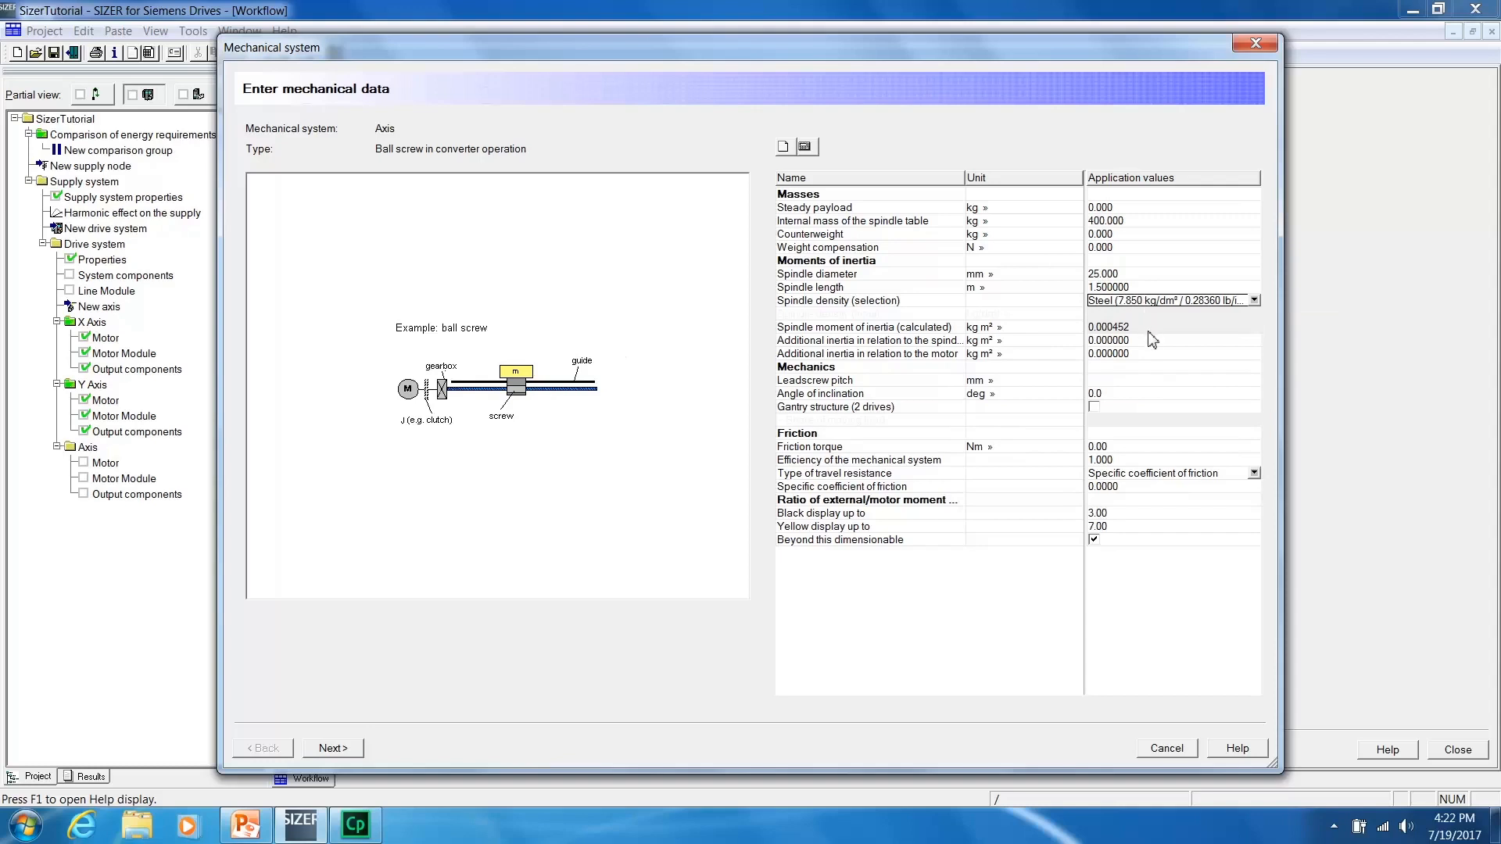
Set the ball screw's leadscrew pitch to 10 mm and its angle of inclination to 90 degrees.
{"action": "left_click", "coordinate": [1109, 381]}
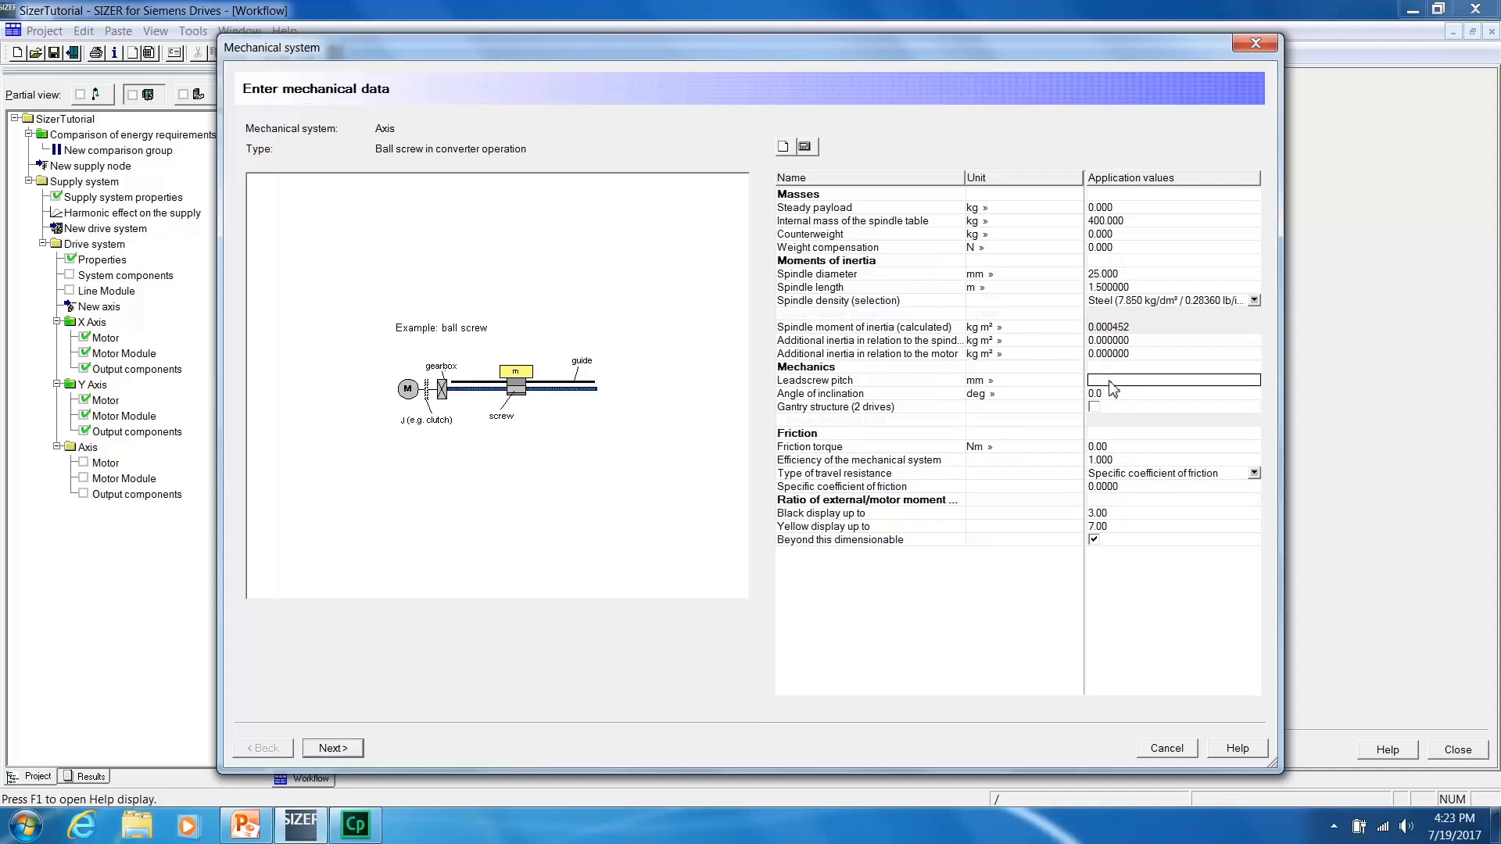
{"action": "type", "text": "10"}
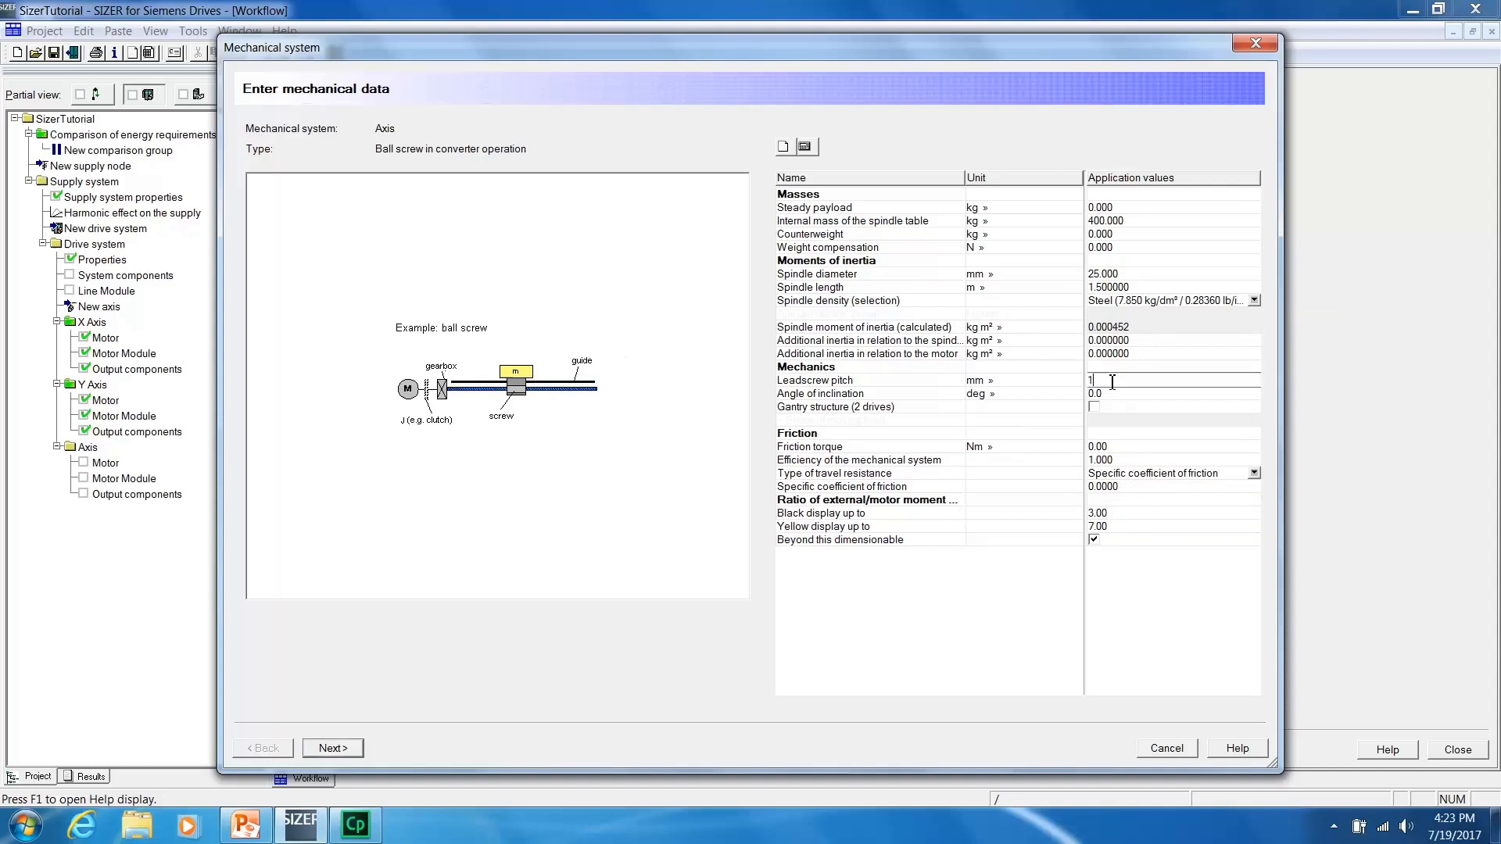
{"action": "key", "text": "Return"}
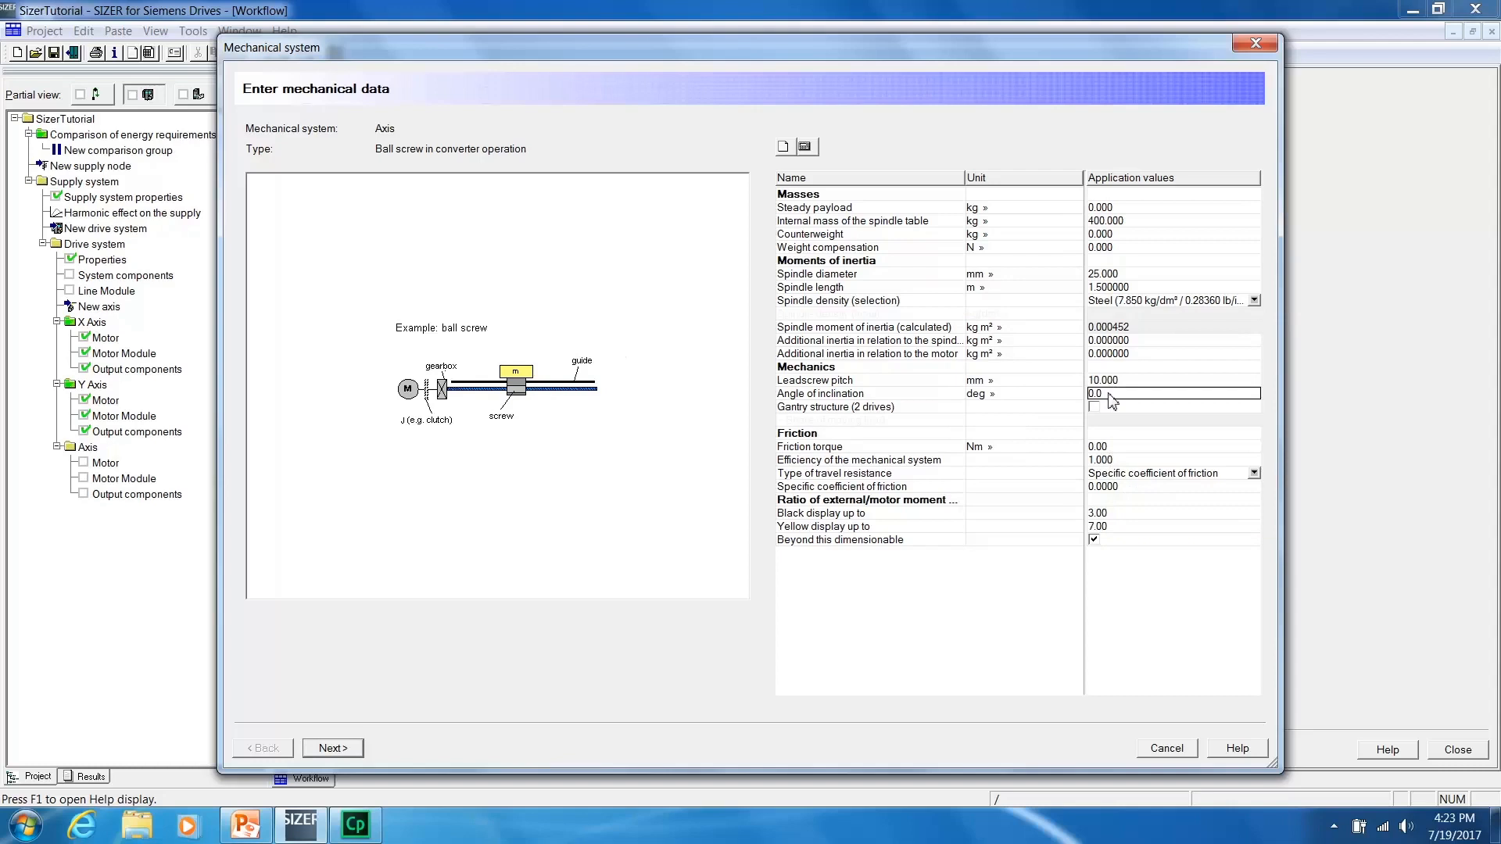
{"action": "type", "text": "90"}
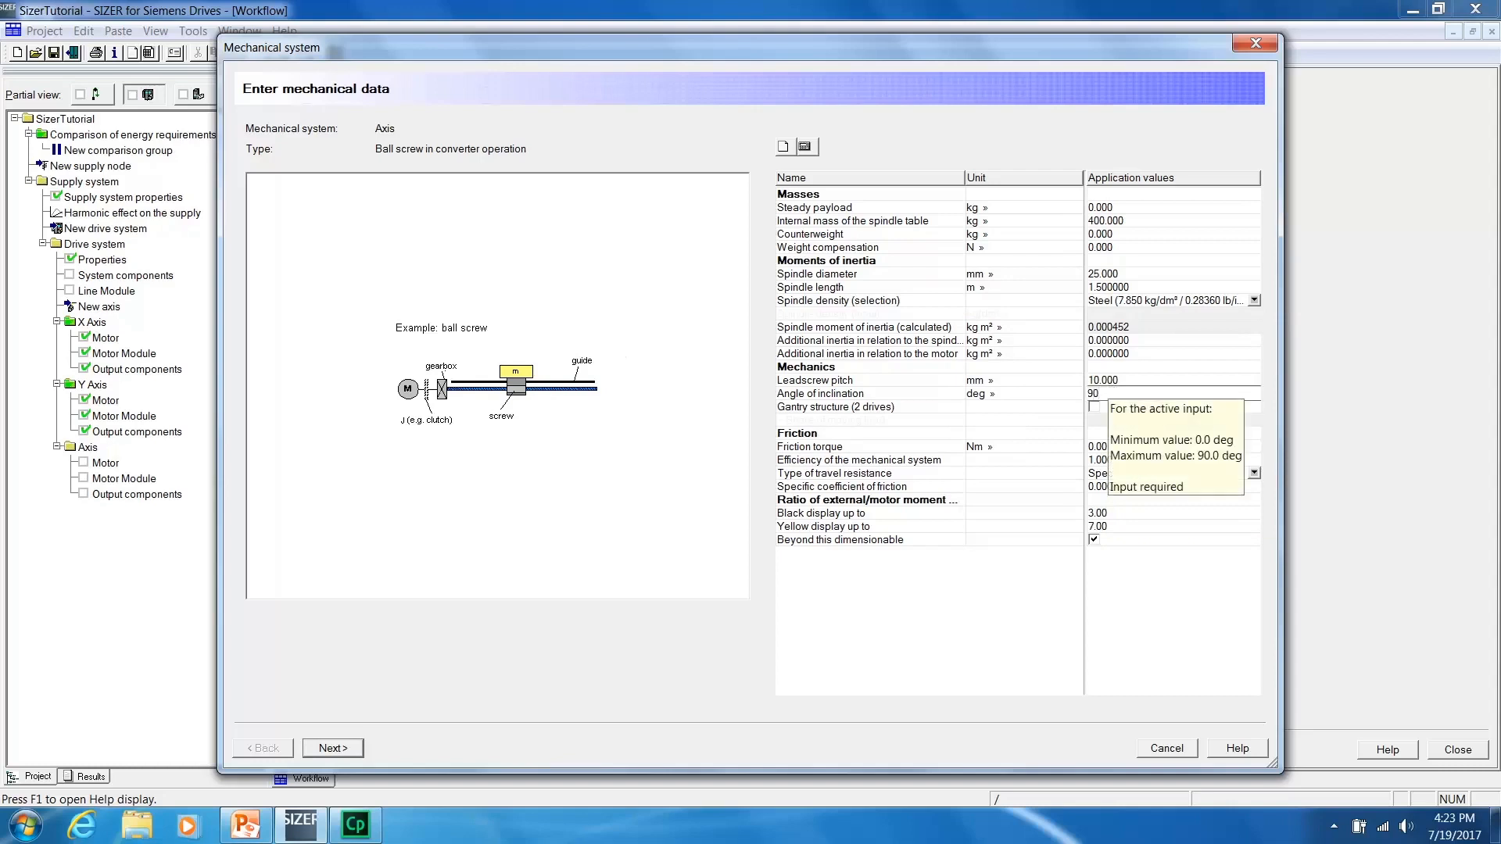
{"action": "key", "text": "Return"}
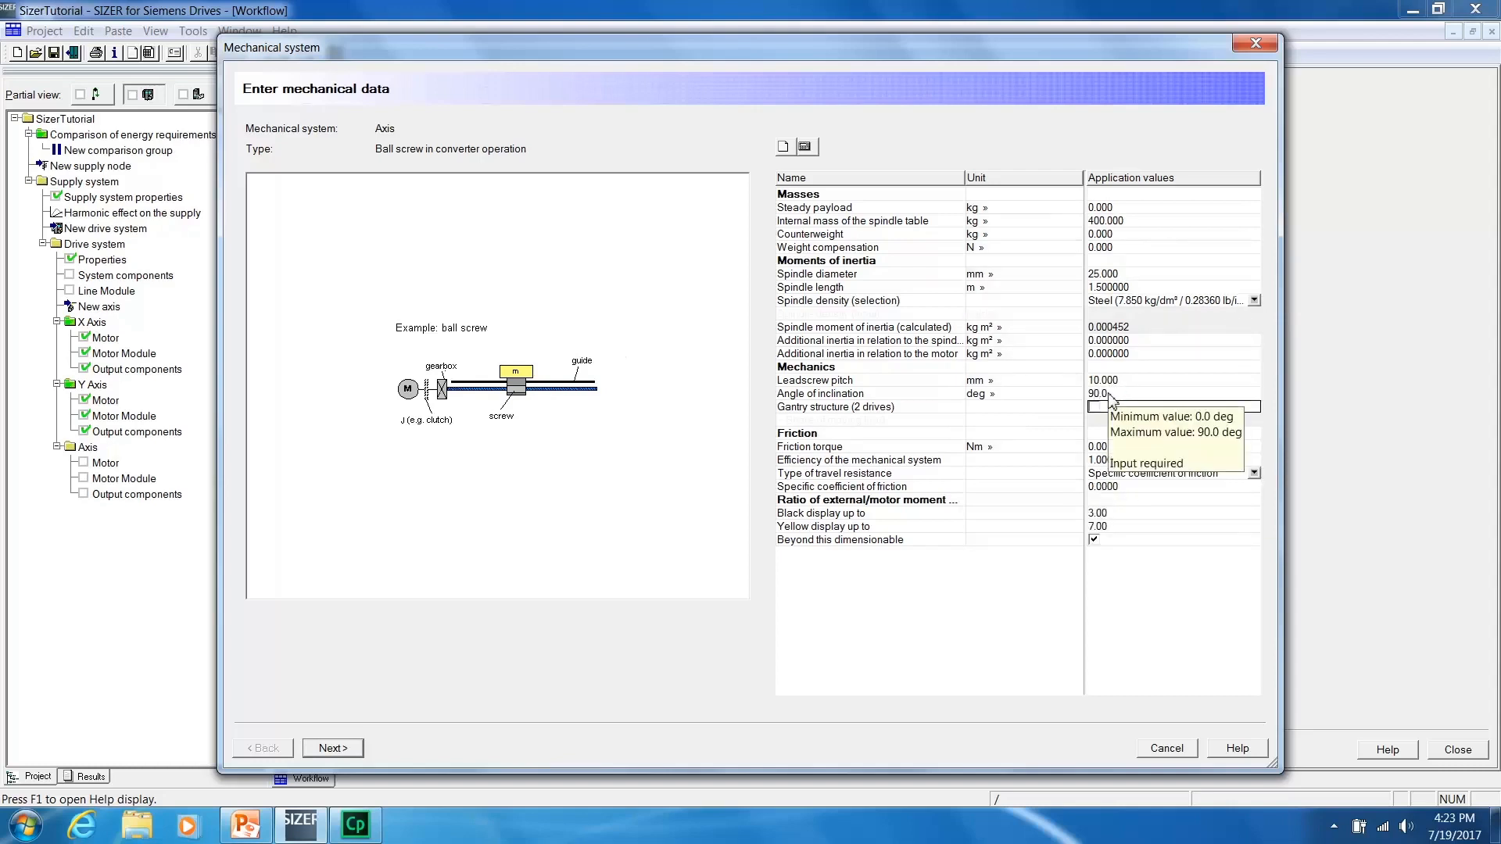
Set the ball screw's specific coefficient of friction to 0.001 and continue to the traversing profile definition.
{"action": "left_click", "coordinate": [1115, 395]}
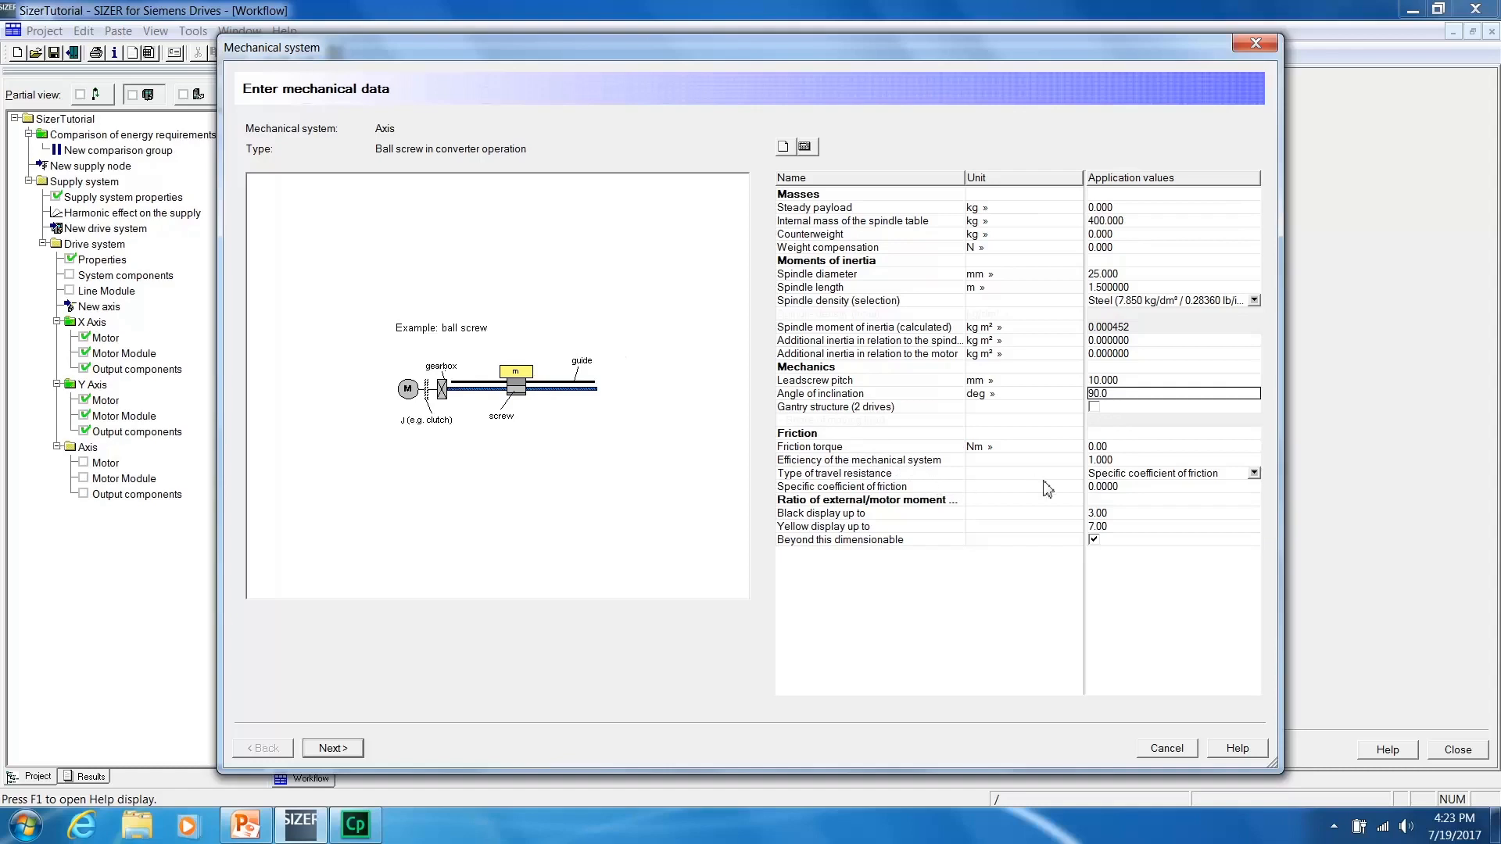
{"action": "left_click", "coordinate": [1110, 486]}
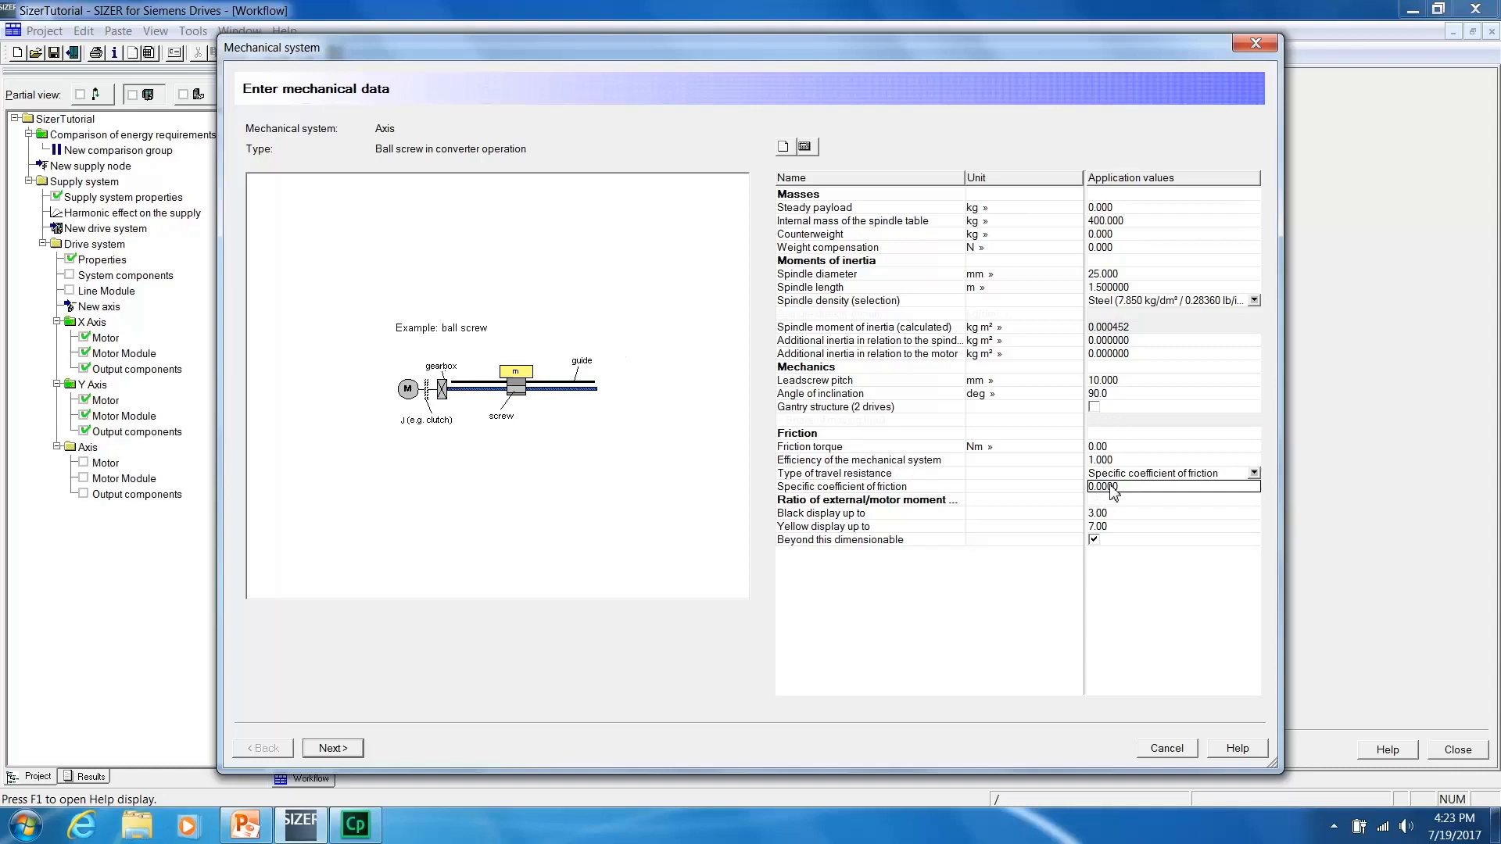
{"action": "type", "text": ".001"}
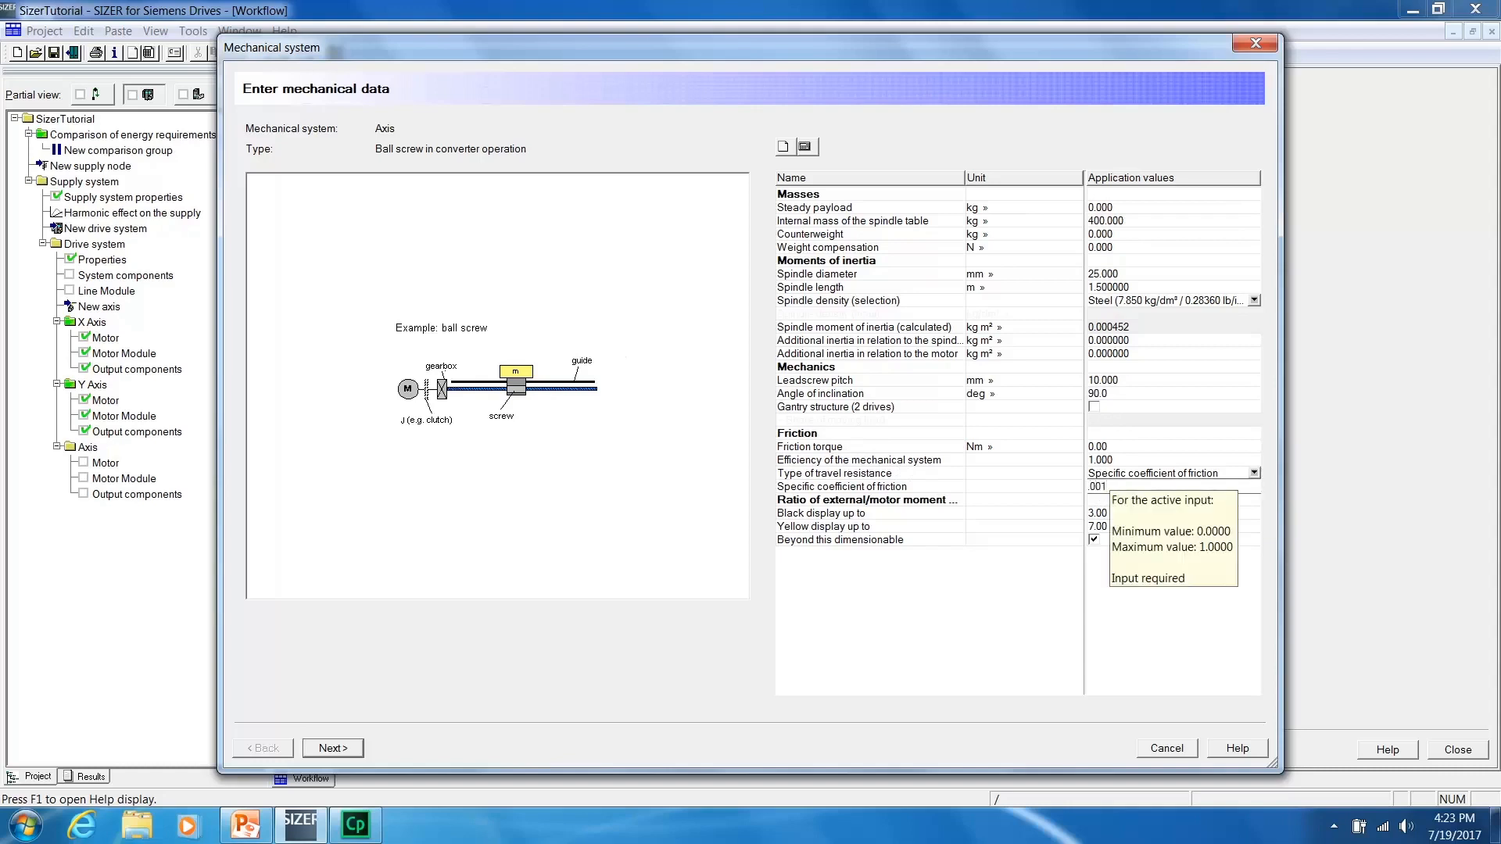
{"action": "key", "text": "Return"}
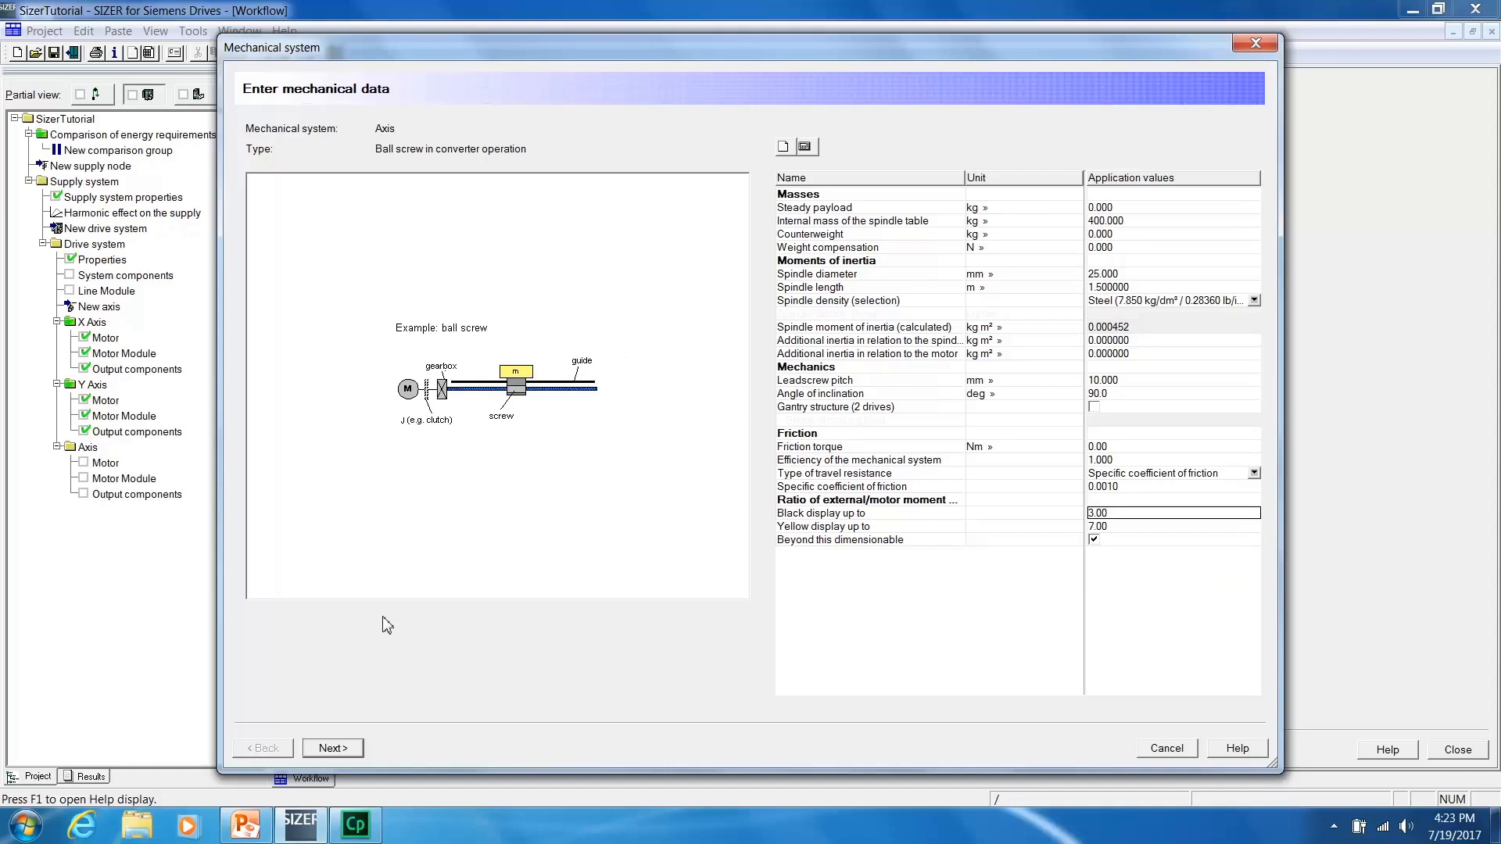
{"action": "left_click", "coordinate": [342, 748]}
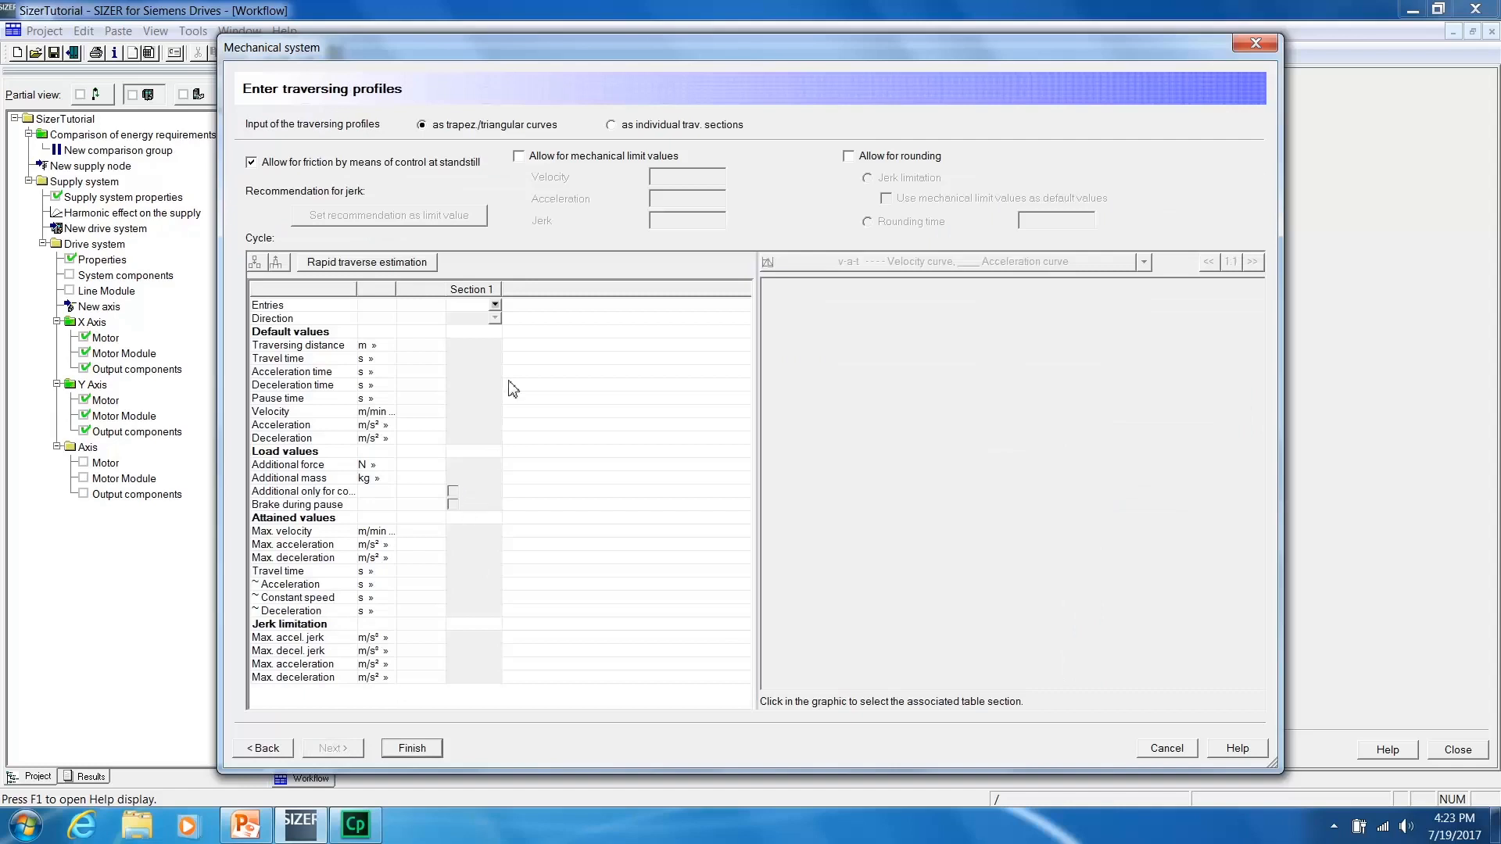
Define traversing sections 1 and 2 as Trapezoidal (tb=tv=tk) with s, t entries, and set section 2's direction to Backward, down.
{"action": "left_click", "coordinate": [494, 306]}
{"action": "left_click", "coordinate": [497, 307]}
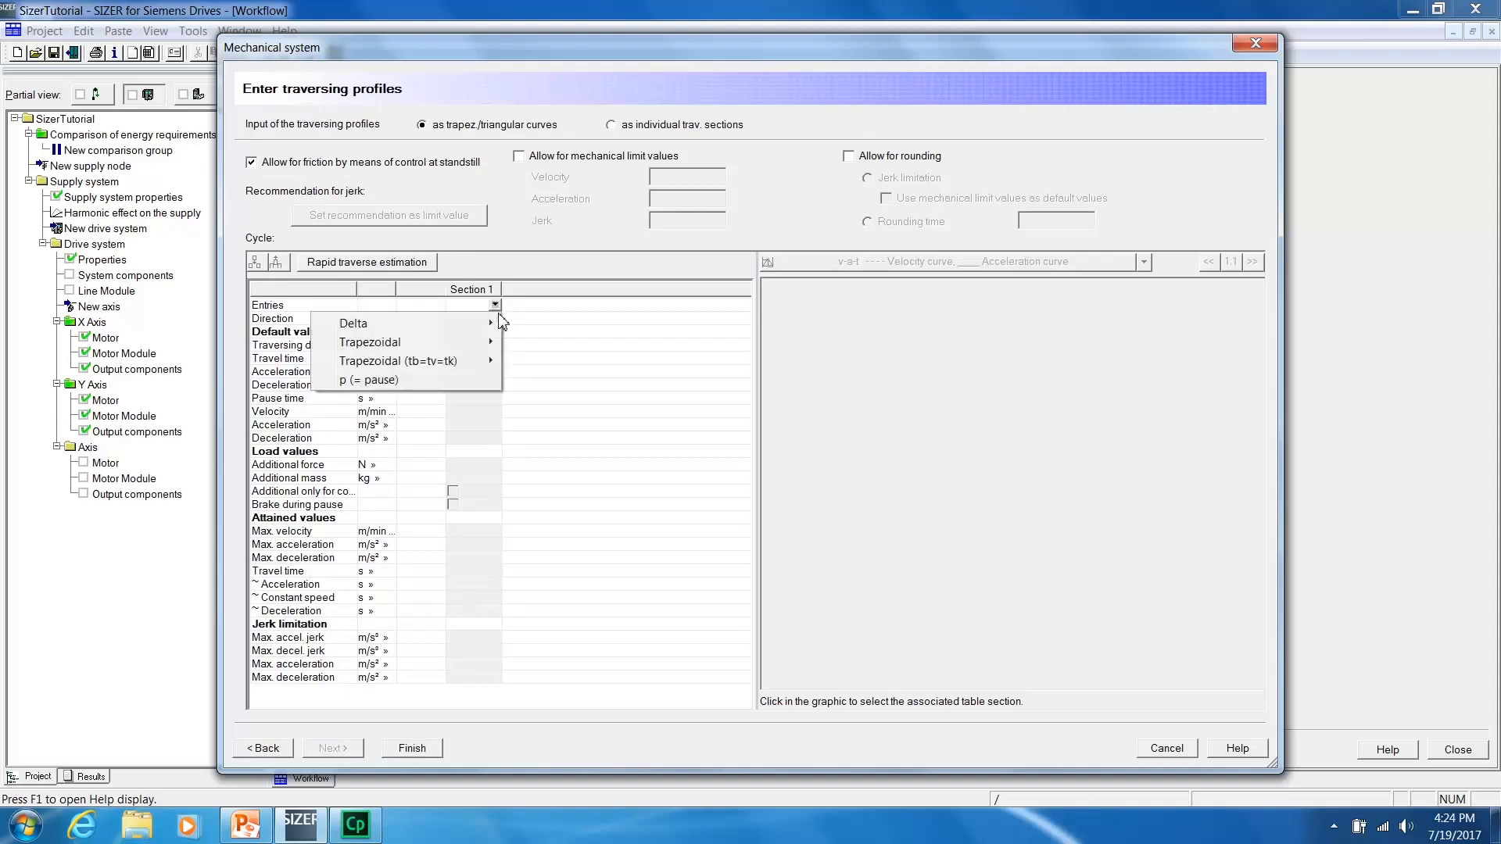
{"action": "mouse_move", "coordinate": [495, 346]}
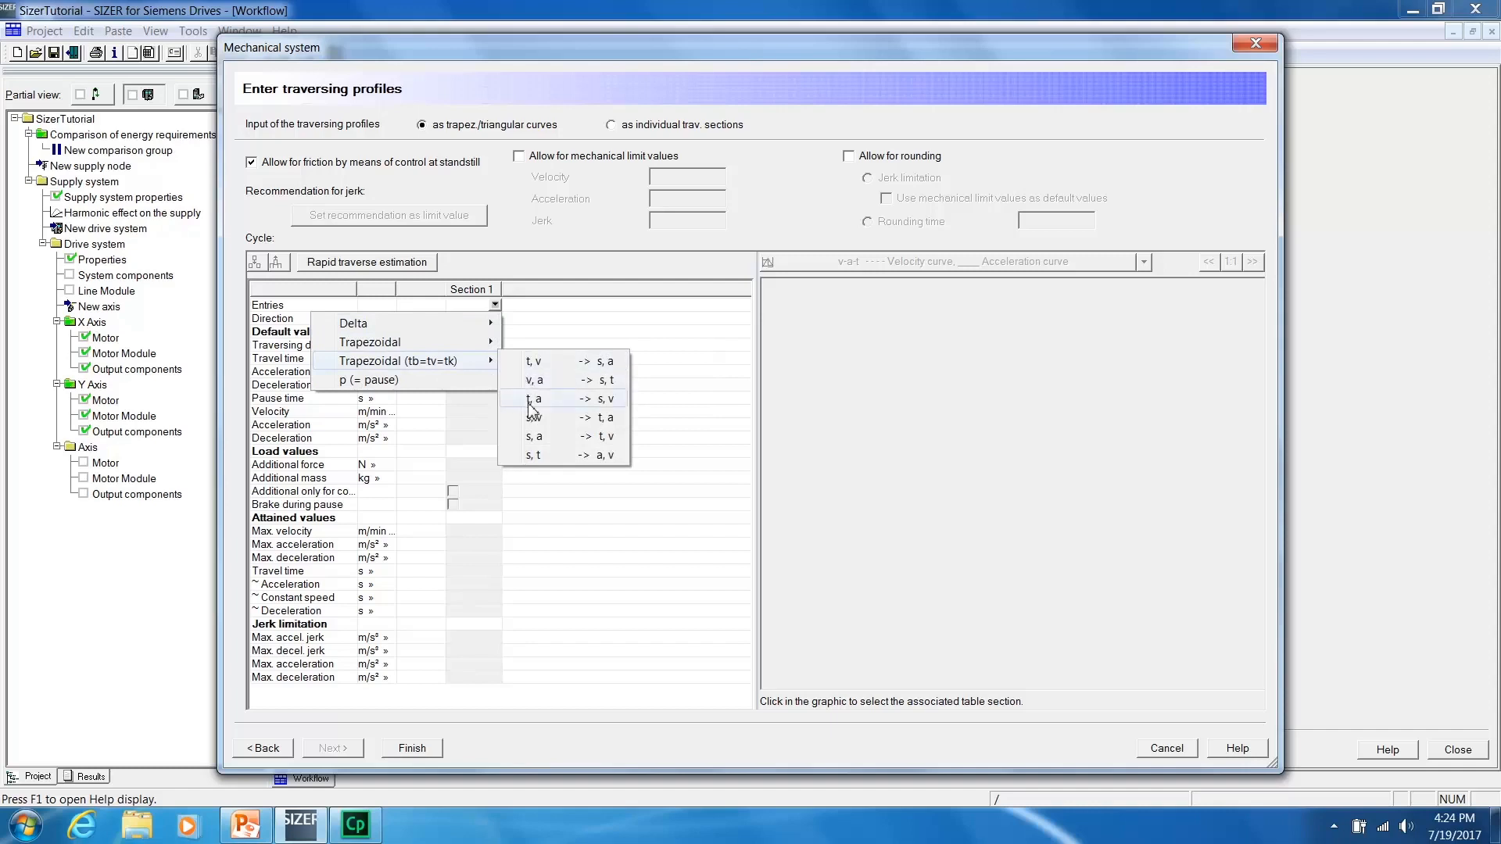
{"action": "left_click", "coordinate": [541, 456]}
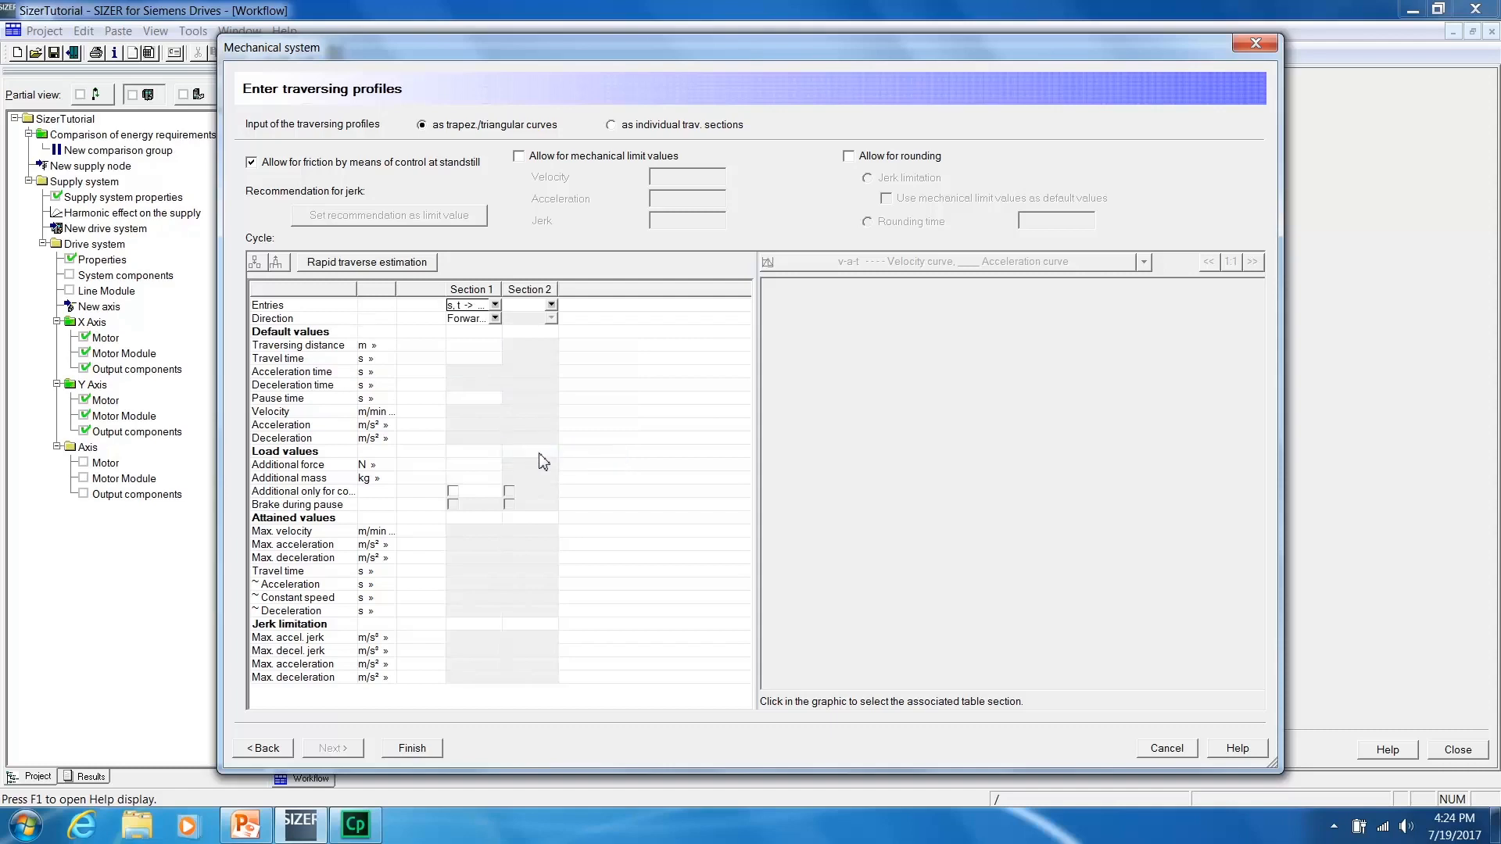
{"action": "left_click", "coordinate": [551, 306]}
{"action": "mouse_move", "coordinate": [547, 361]}
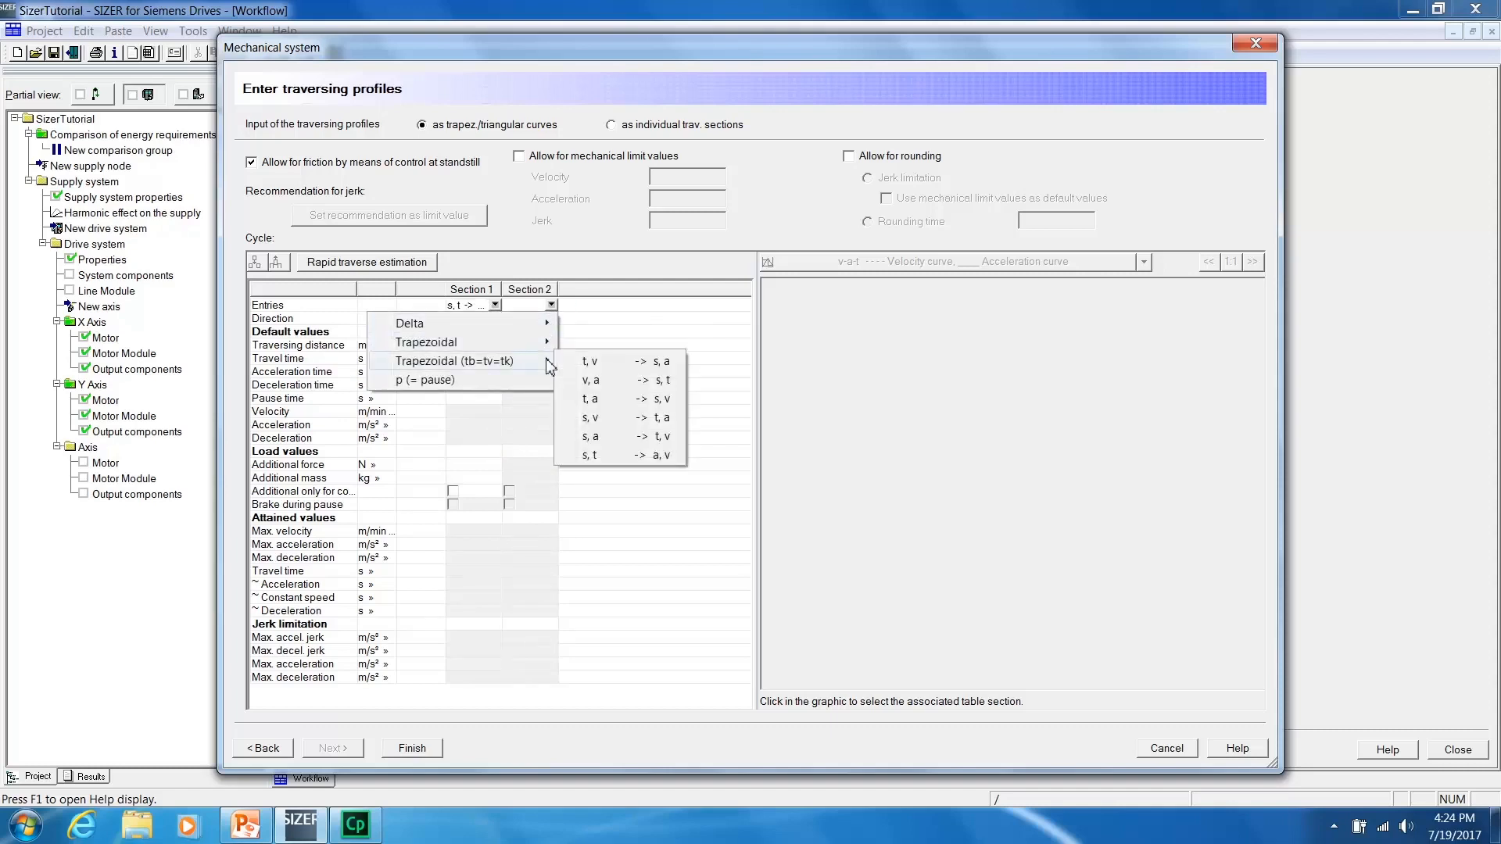
{"action": "left_click", "coordinate": [609, 456]}
{"action": "left_click", "coordinate": [551, 319]}
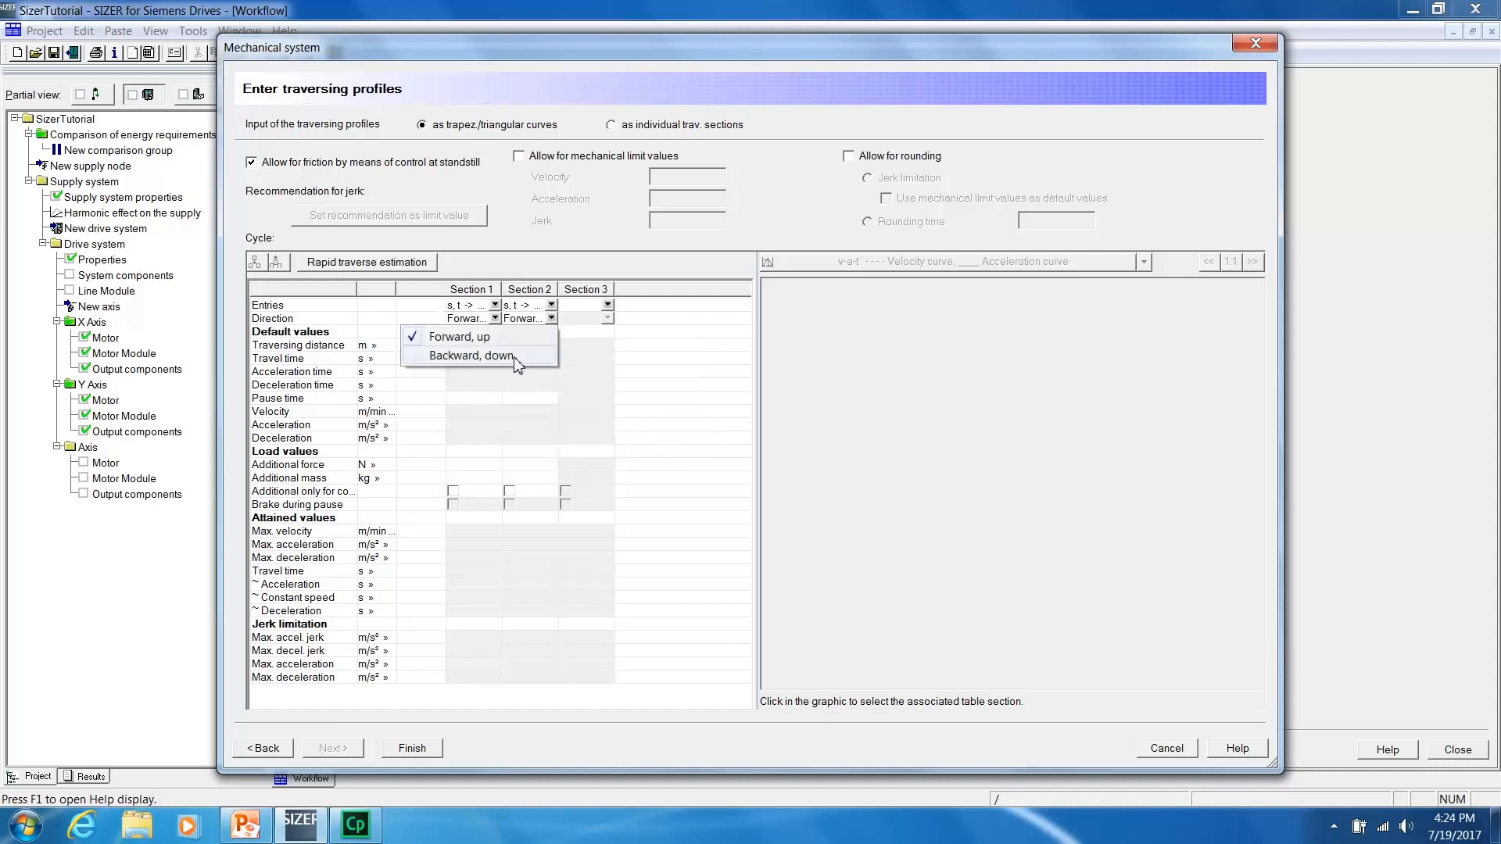
{"action": "left_click", "coordinate": [477, 356]}
Give both traversing sections a distance of 0.66 m and a travel time of 3 s, and complete the mechanical system.
{"action": "left_click", "coordinate": [464, 346]}
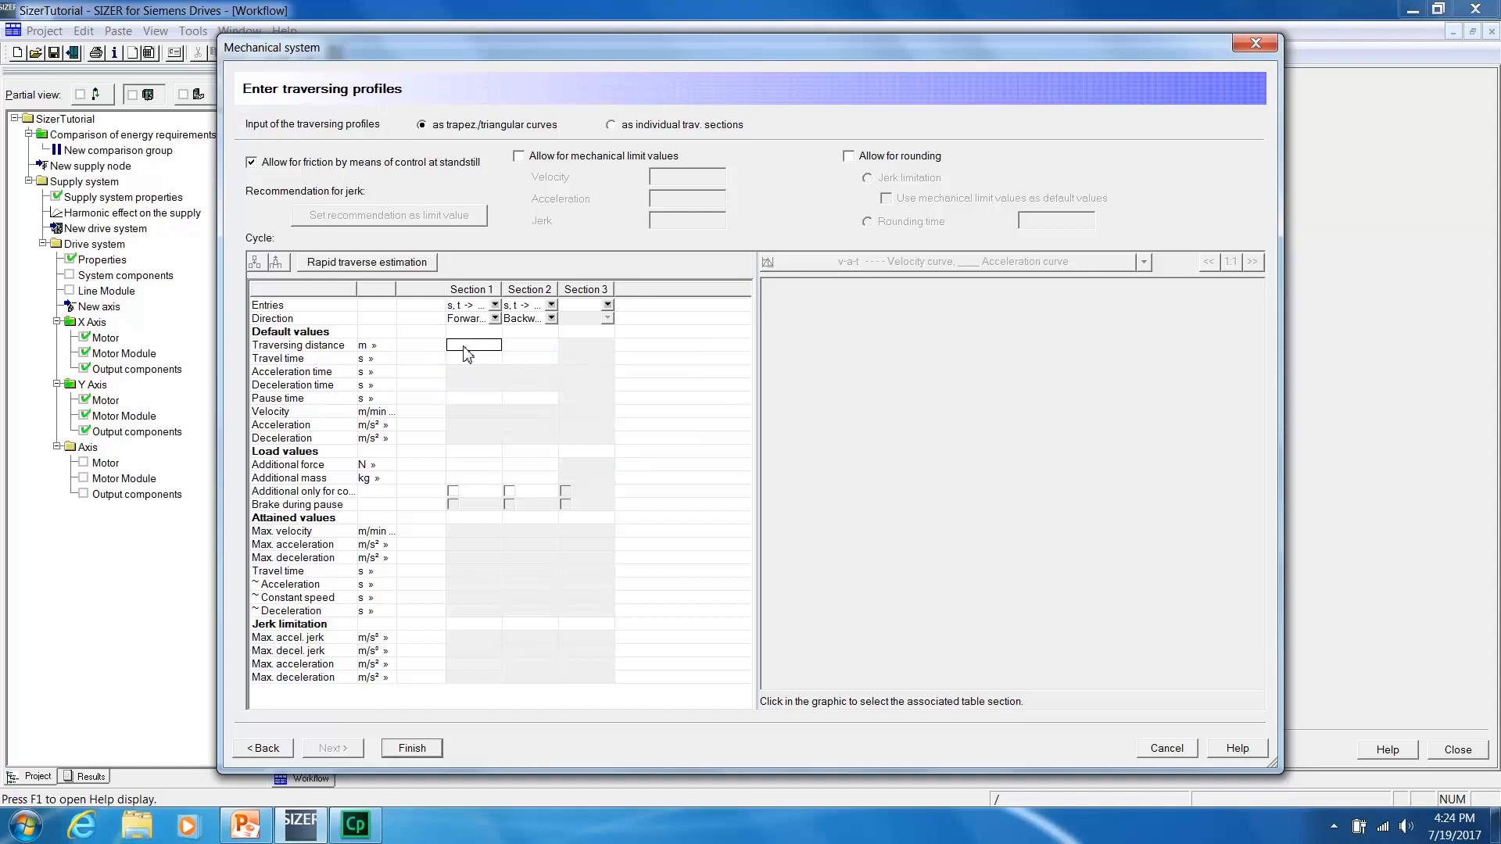
{"action": "type", "text": ".66"}
{"action": "left_click", "coordinate": [516, 344]}
{"action": "type", "text": "66"}
{"action": "left_click", "coordinate": [495, 359]}
{"action": "type", "text": "3"}
{"action": "key", "text": "Return"}
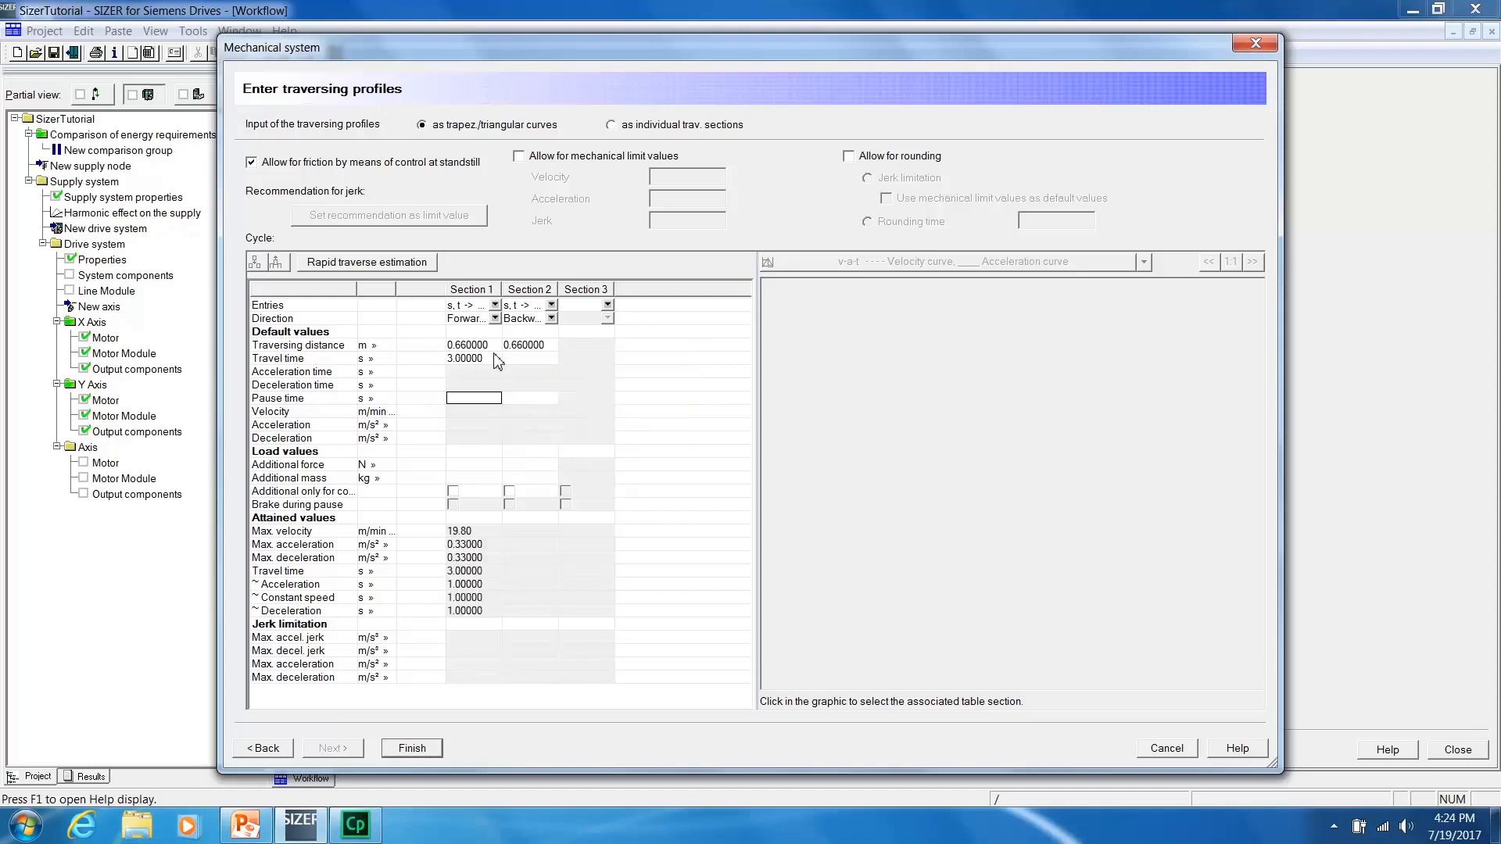
{"action": "left_click", "coordinate": [517, 359]}
{"action": "type", "text": "3"}
{"action": "key", "text": "Return"}
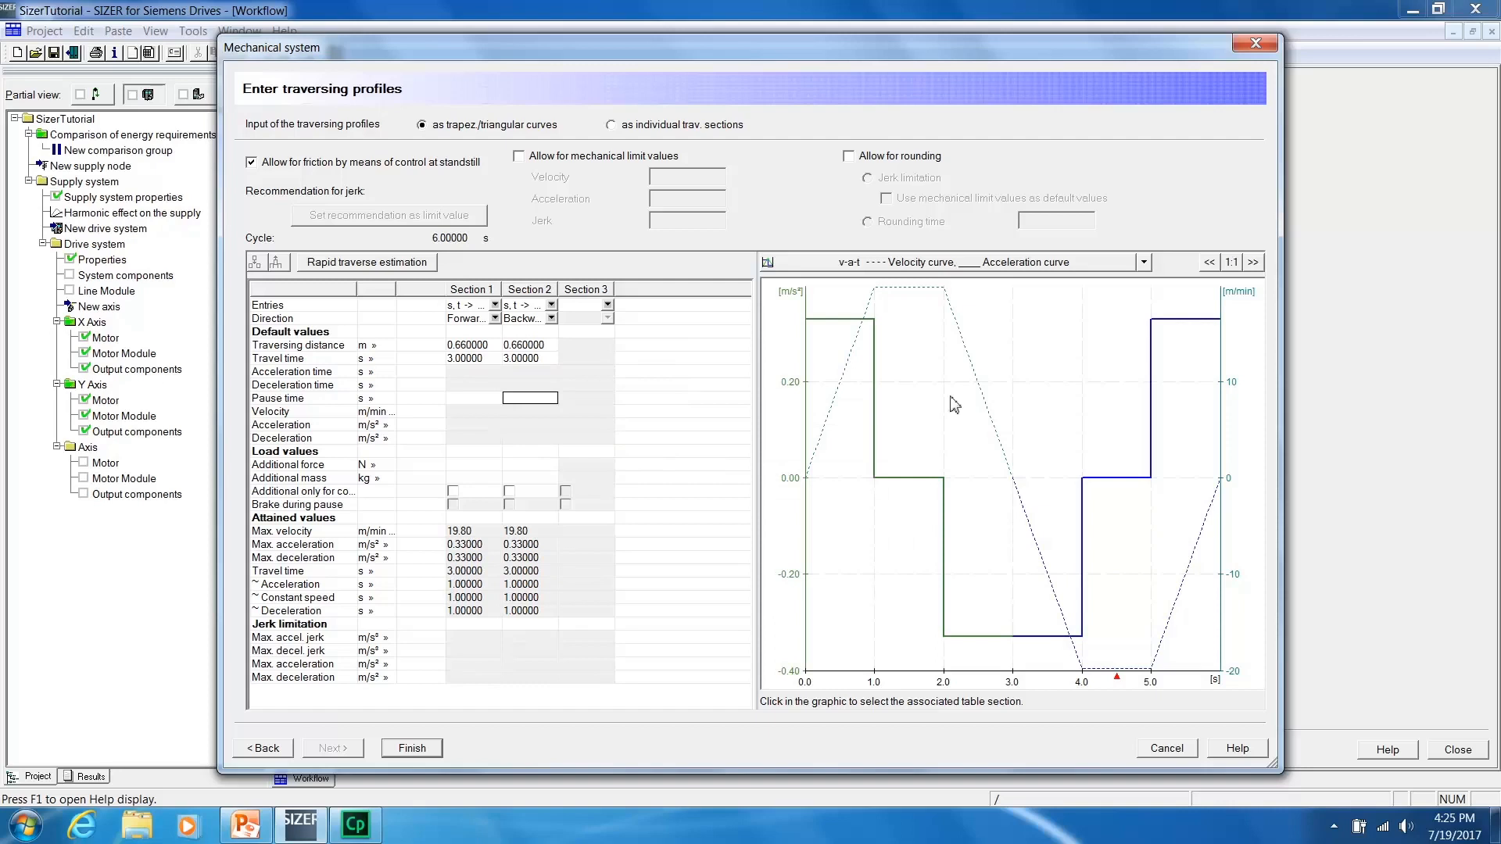
{"action": "left_click", "coordinate": [412, 749]}
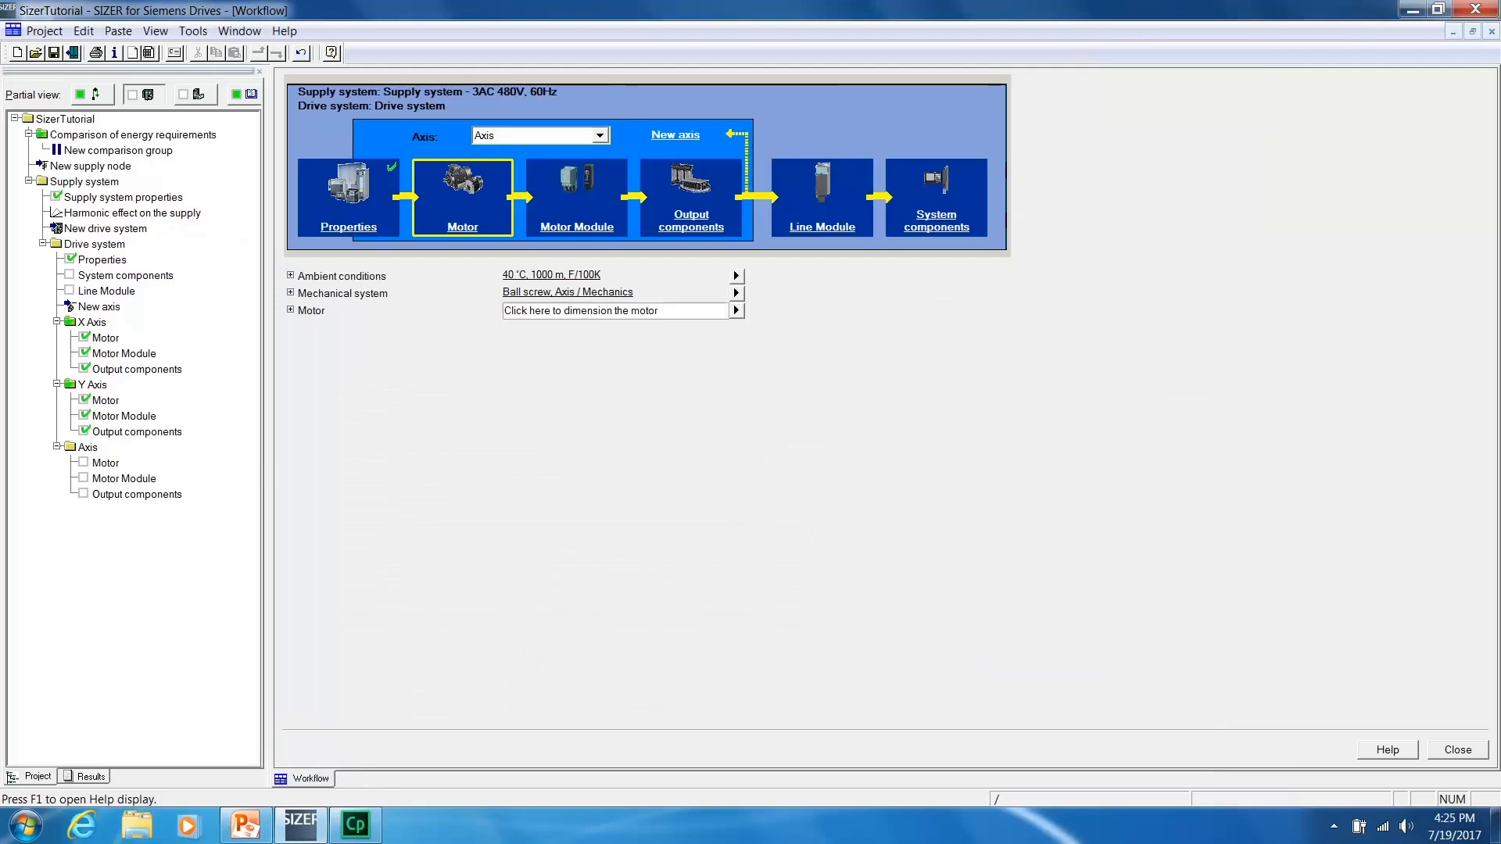
Start dimensioning the axis motor with the default gearbox and power data, specifying a Multiturn encoder and a holding brake.
{"action": "left_click", "coordinate": [737, 311]}
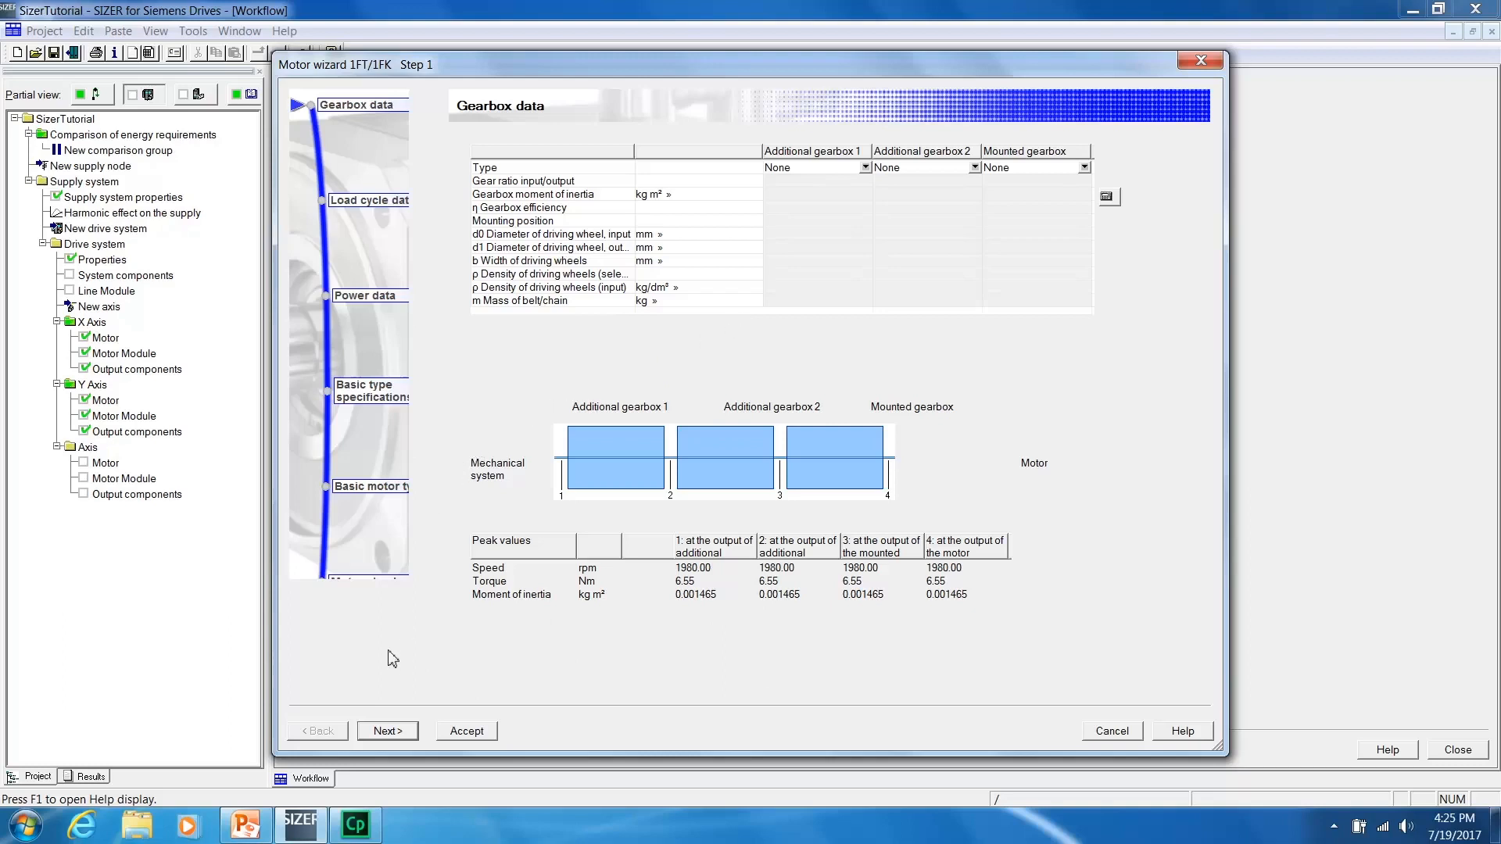
{"action": "left_click", "coordinate": [387, 731]}
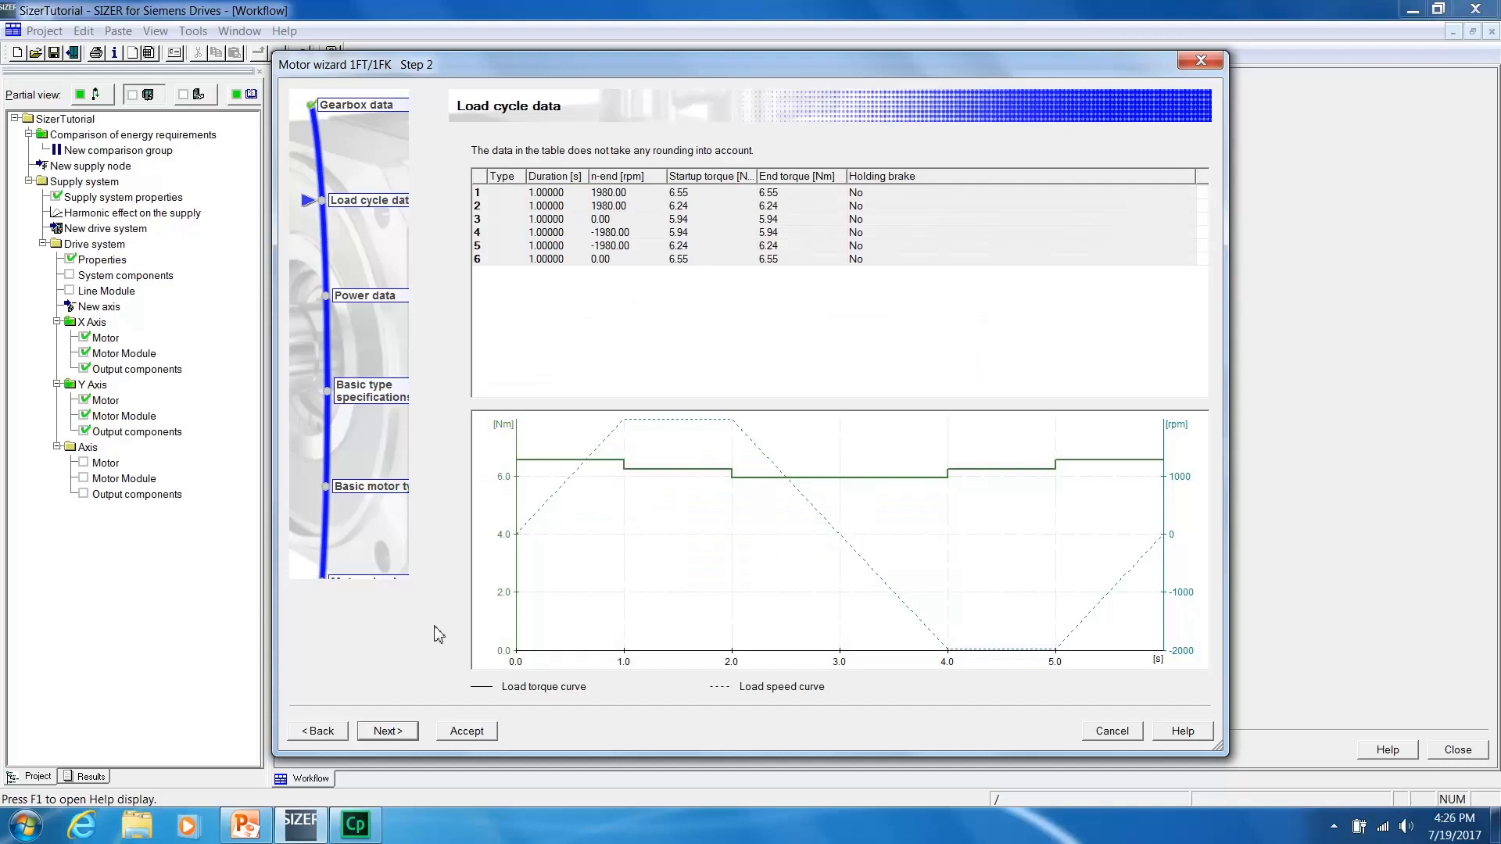
{"action": "left_click", "coordinate": [389, 731]}
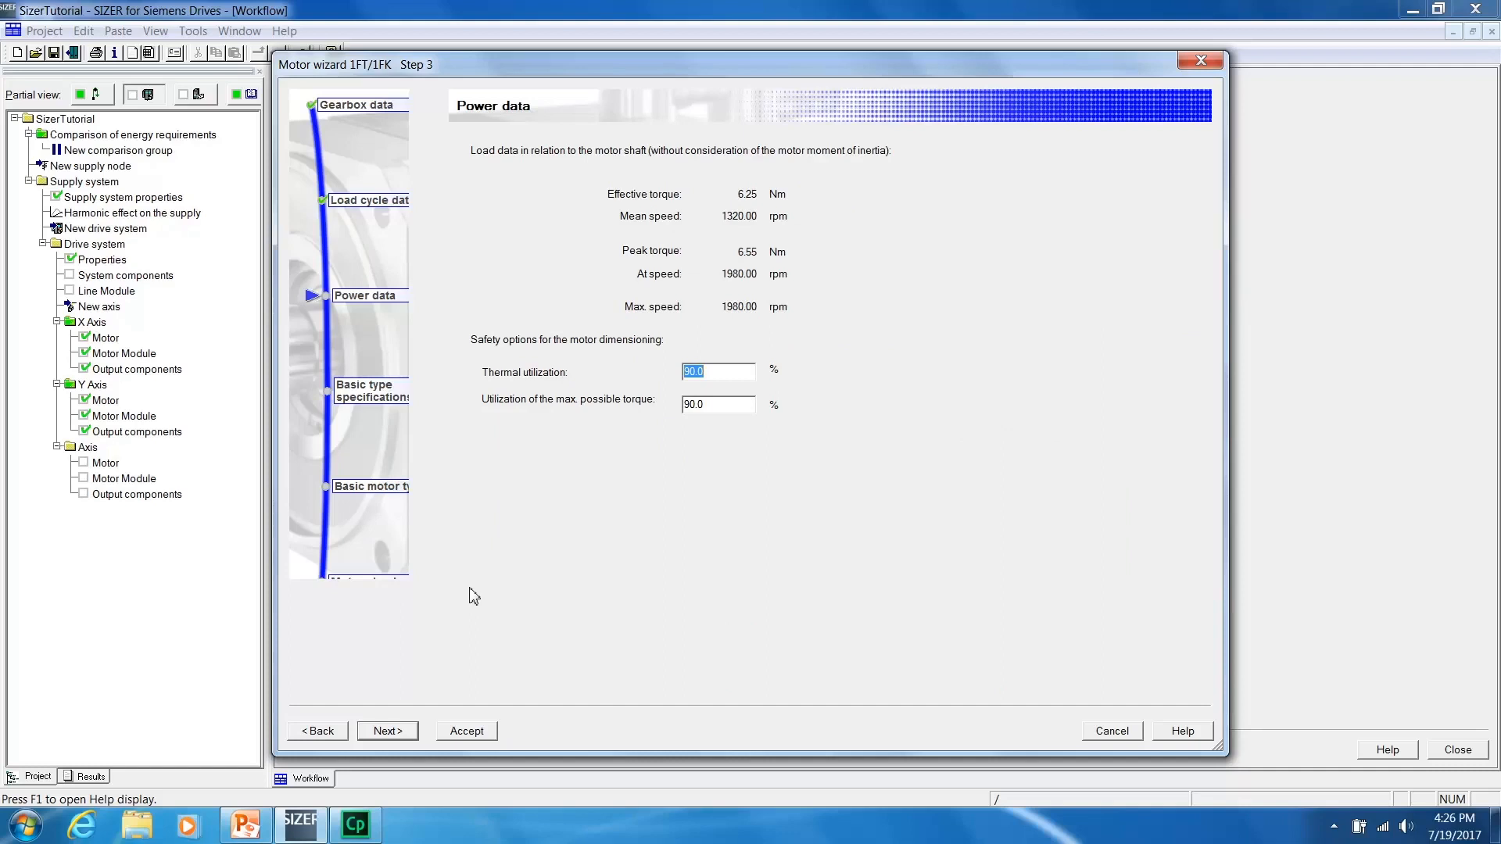
{"action": "left_click", "coordinate": [398, 734]}
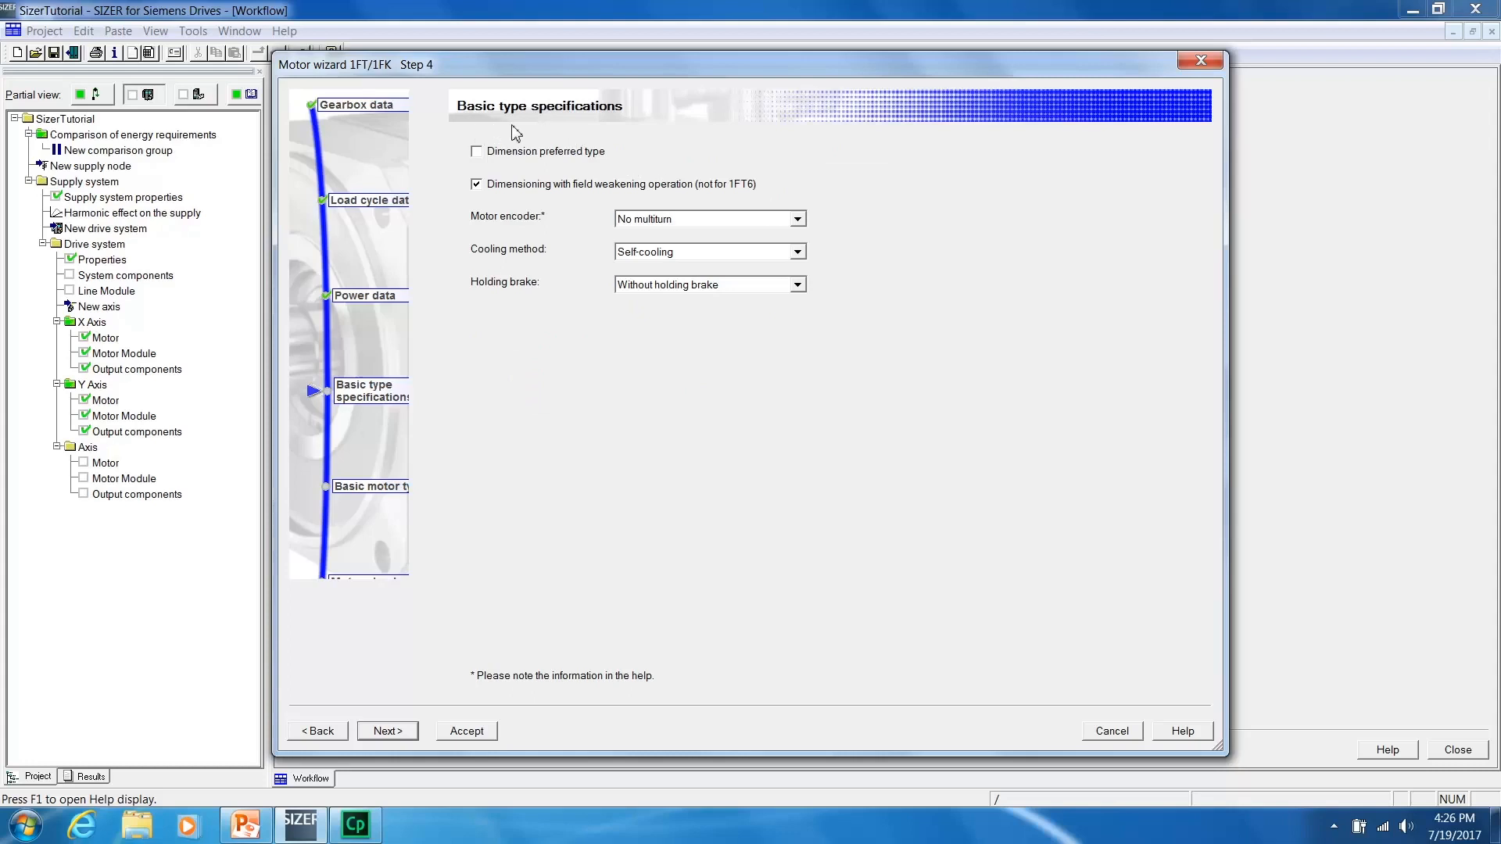
{"action": "left_click", "coordinate": [797, 219]}
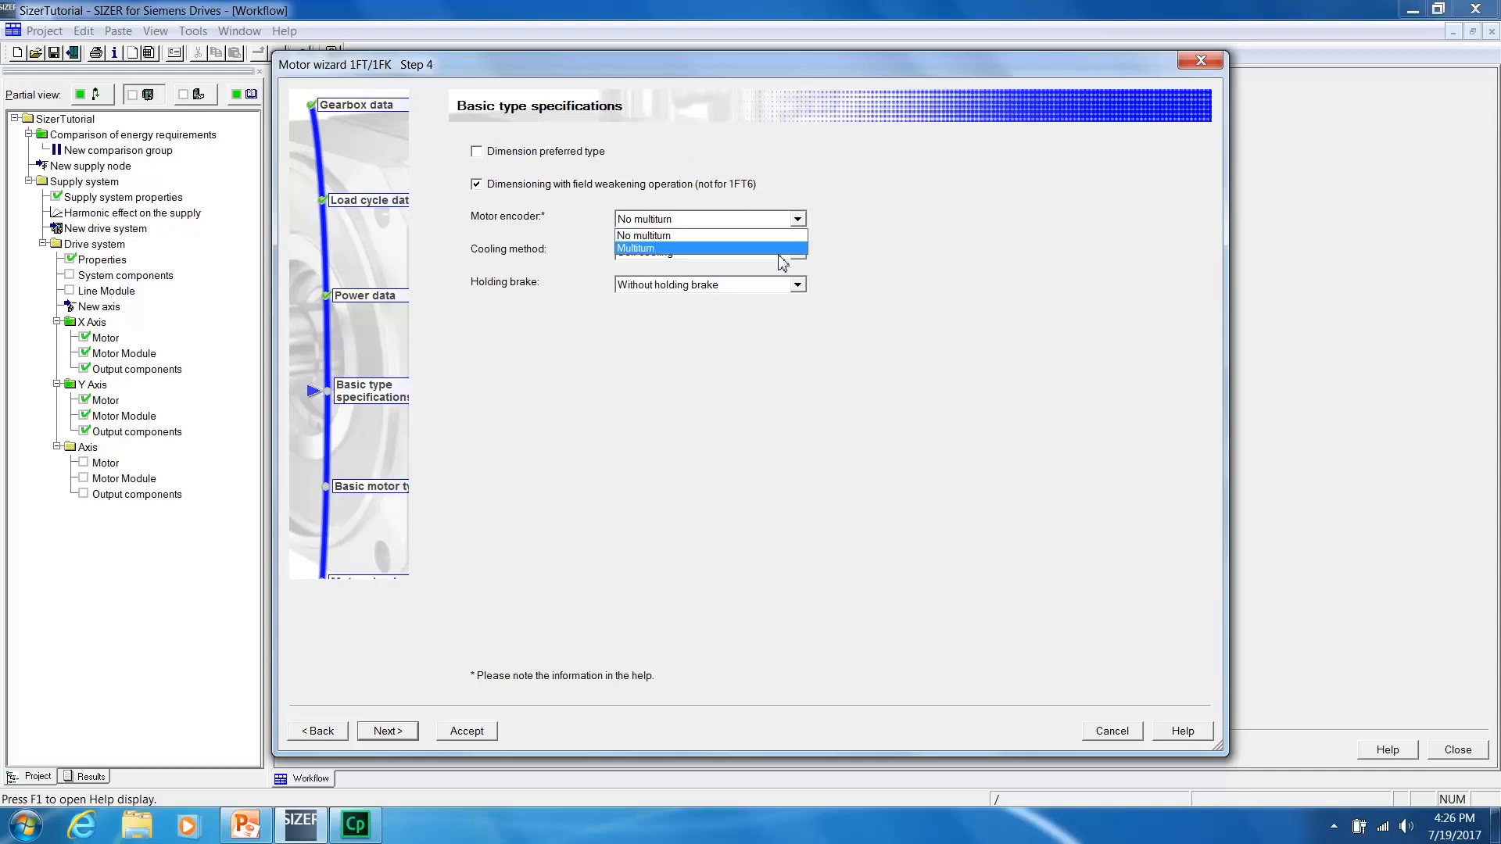
{"action": "left_click", "coordinate": [779, 249]}
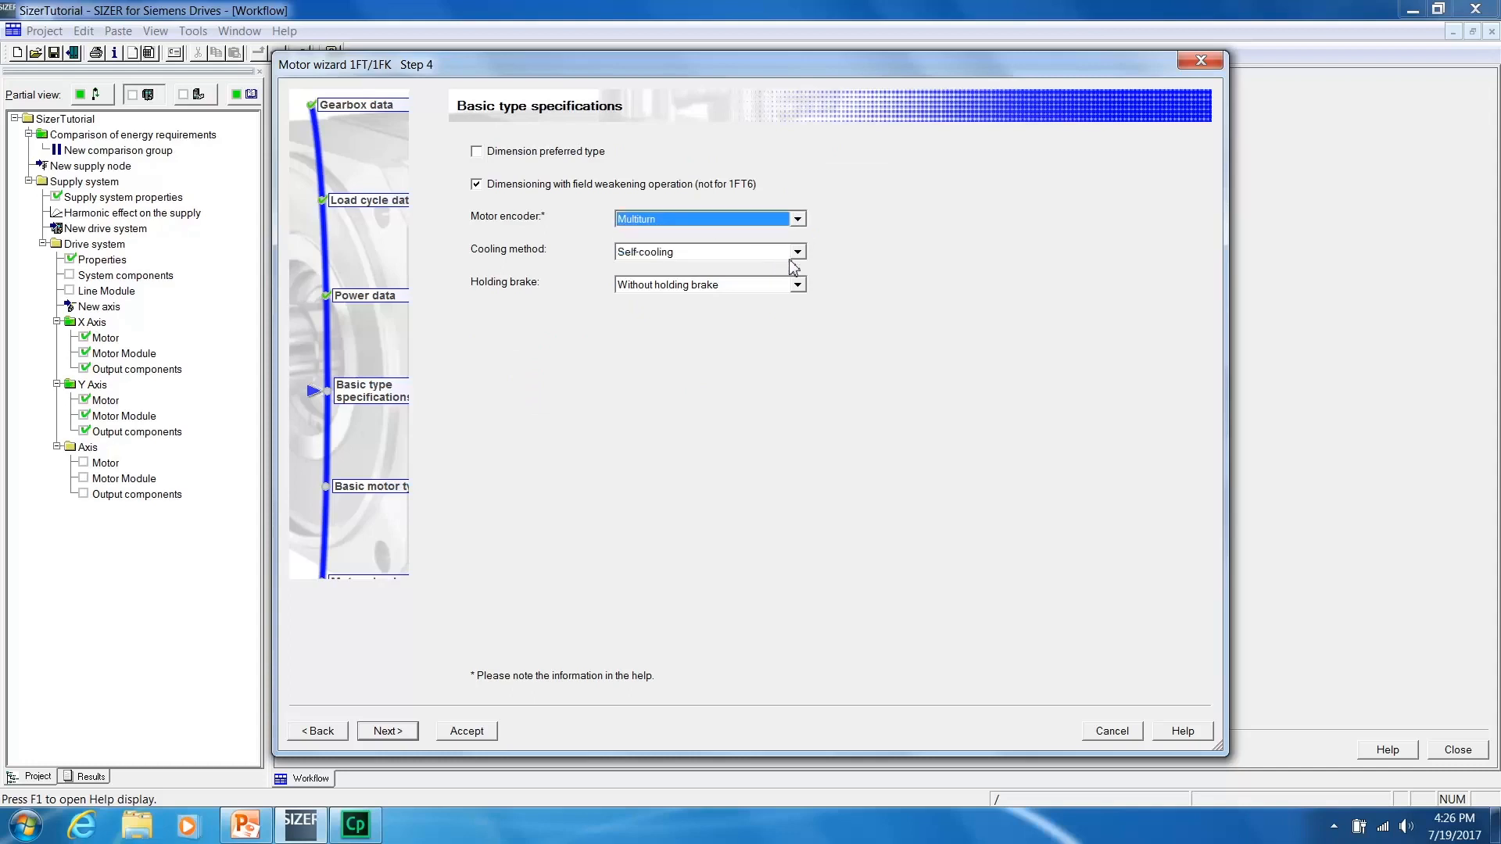
{"action": "left_click", "coordinate": [797, 287]}
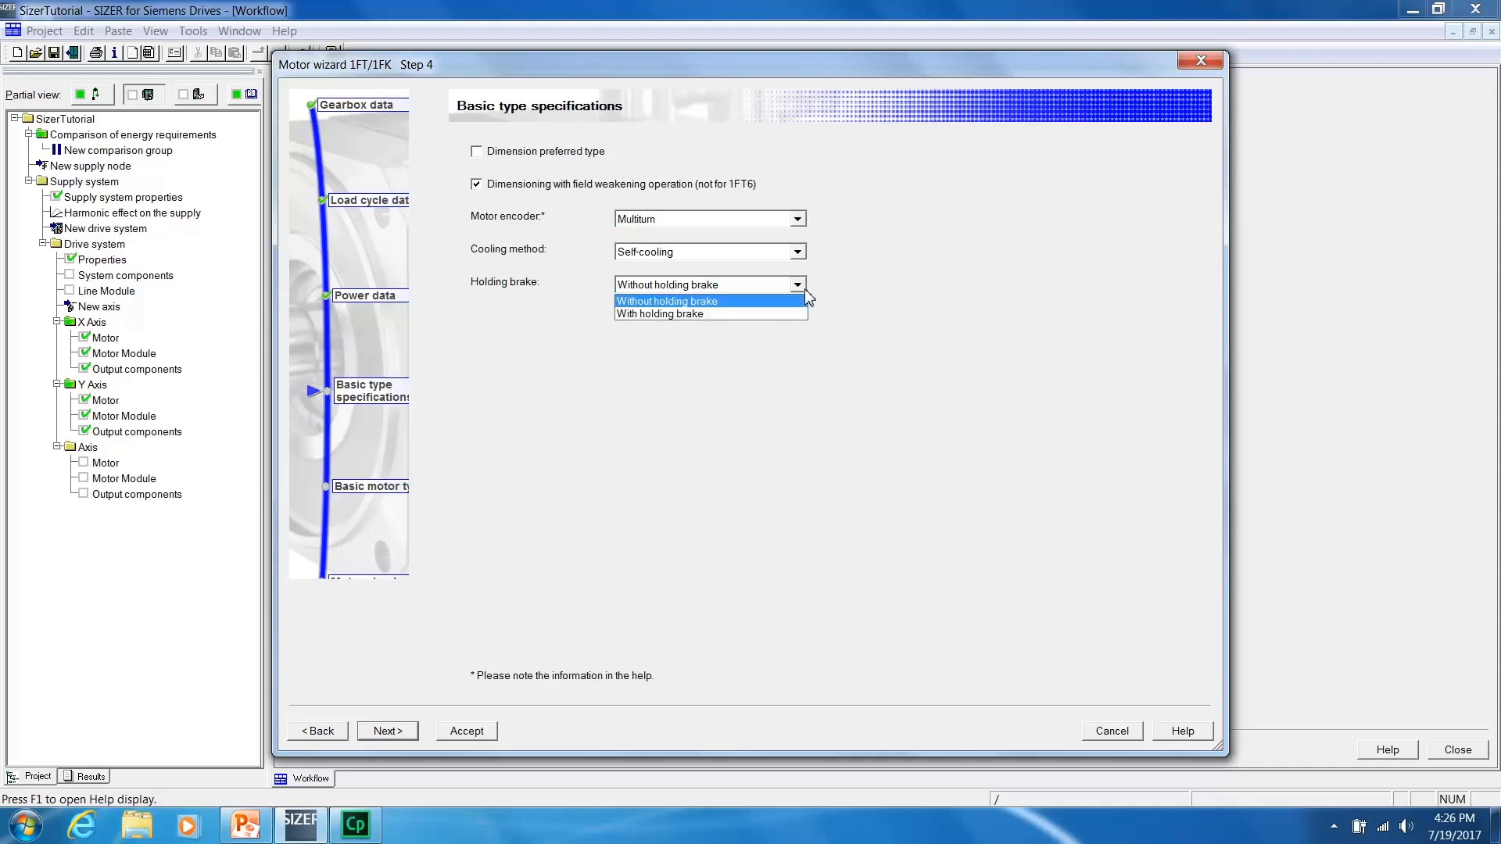
{"action": "left_click", "coordinate": [765, 314]}
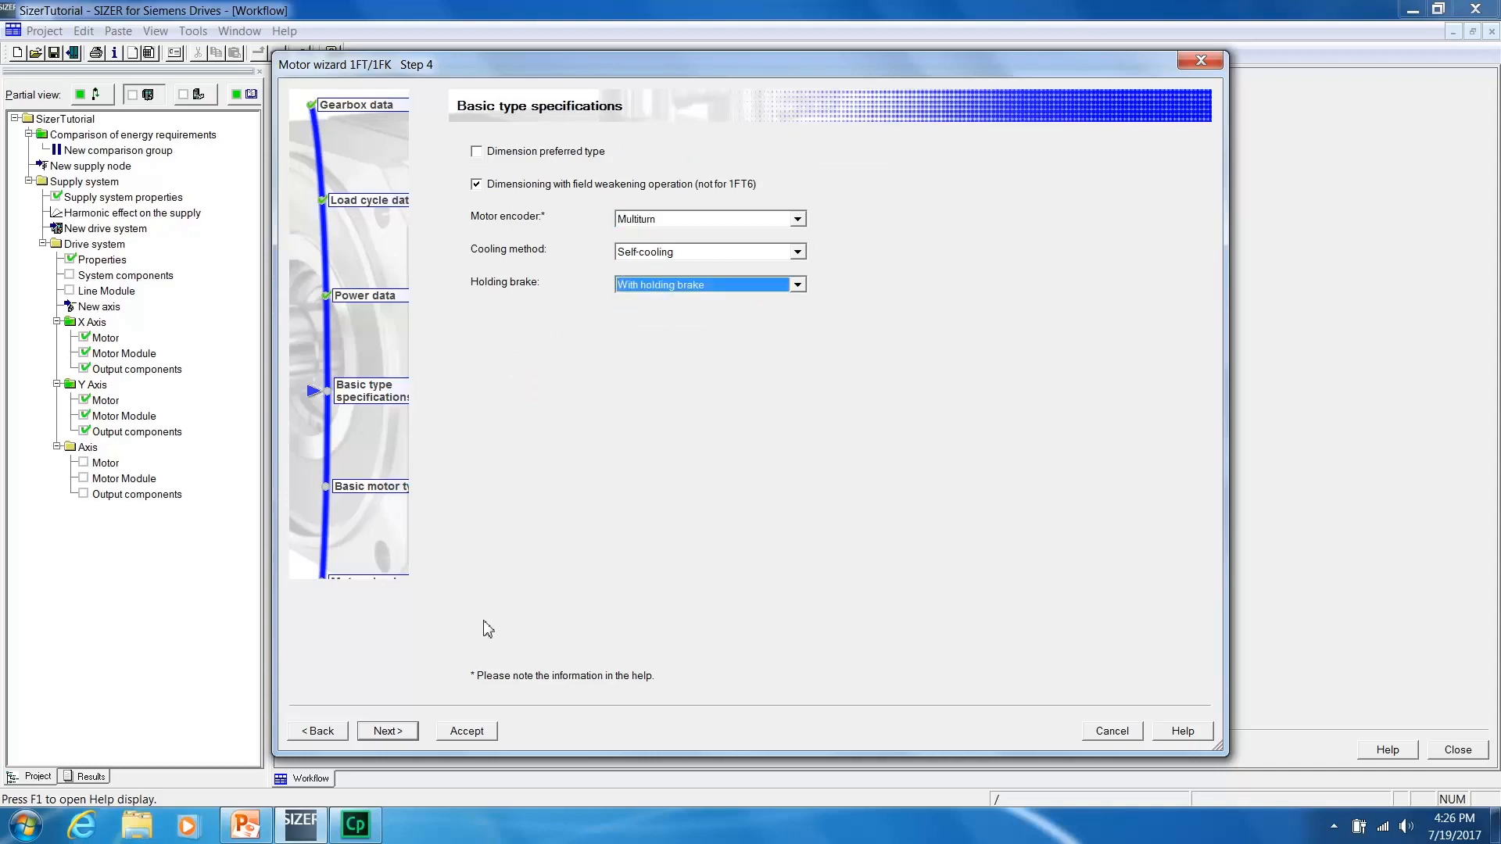
{"action": "left_click", "coordinate": [386, 732]}
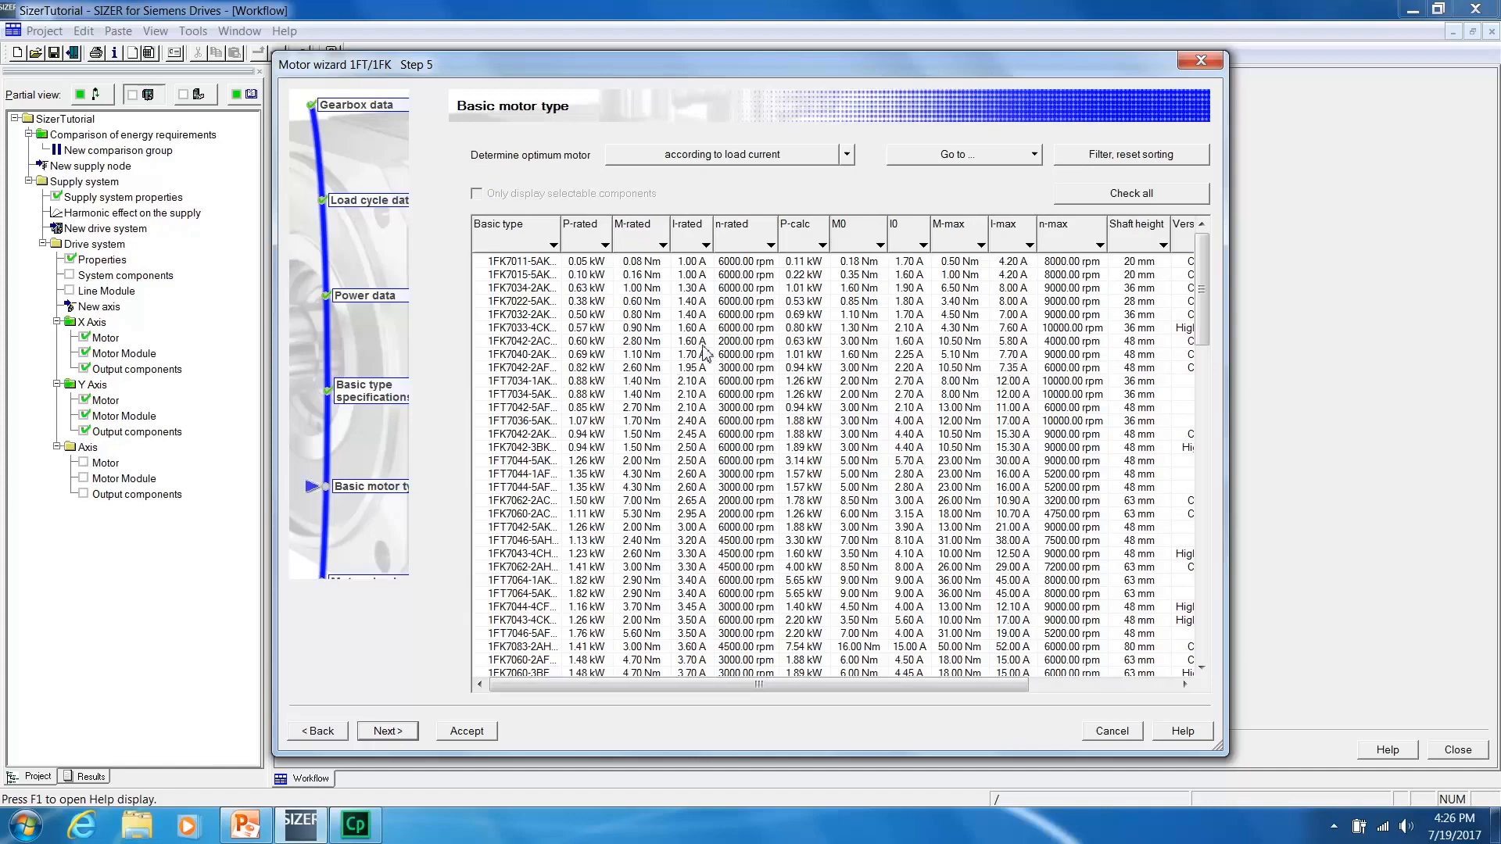
Filter the basic motor types to 1FK7, choose the 1FK7062-2AC7 motor and proceed through its motor check.
{"action": "left_click", "coordinate": [551, 245]}
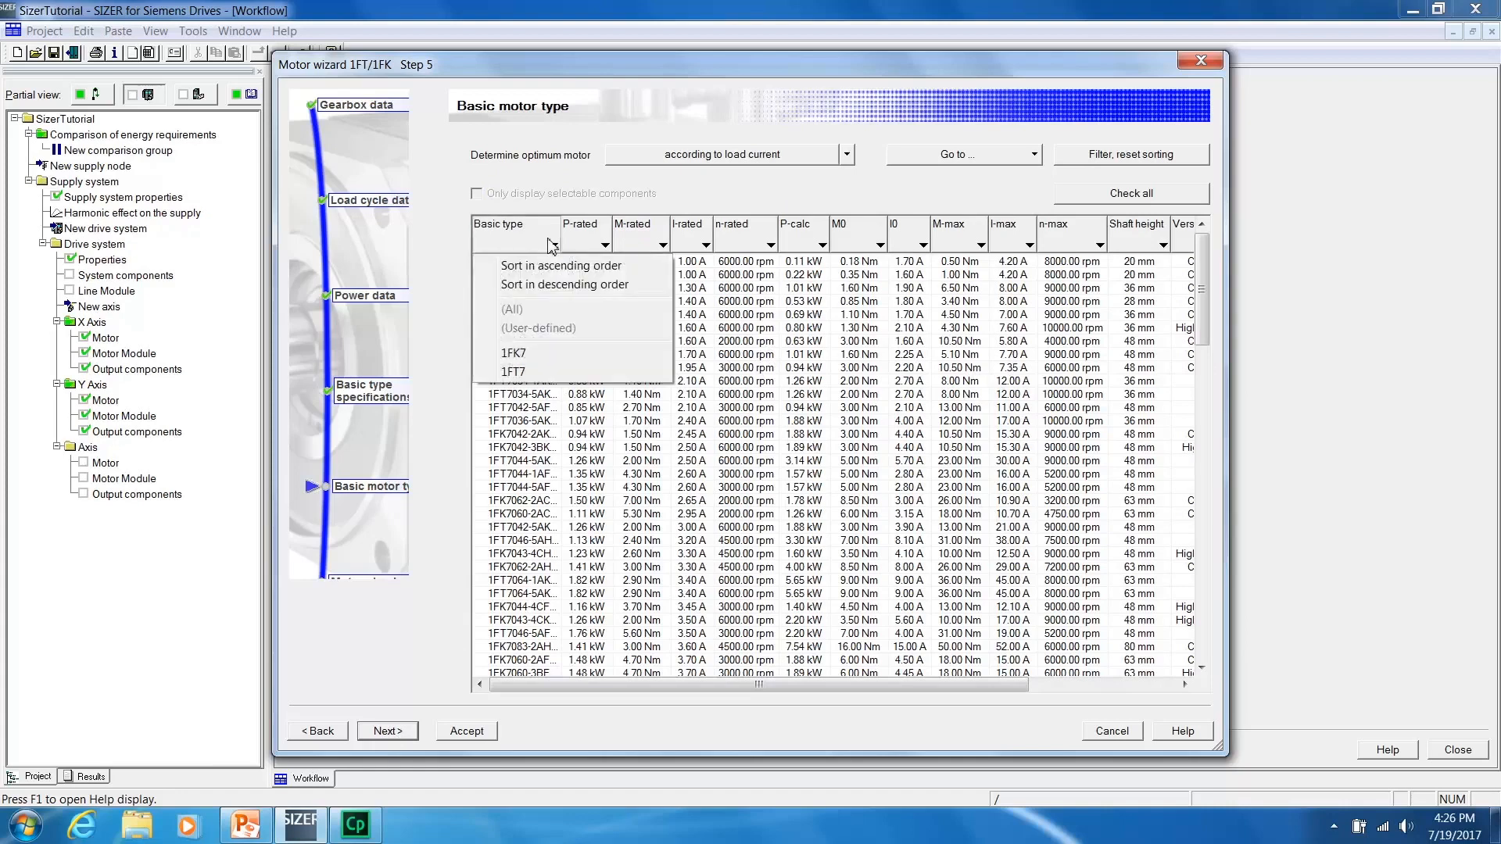
{"action": "left_click", "coordinate": [531, 360]}
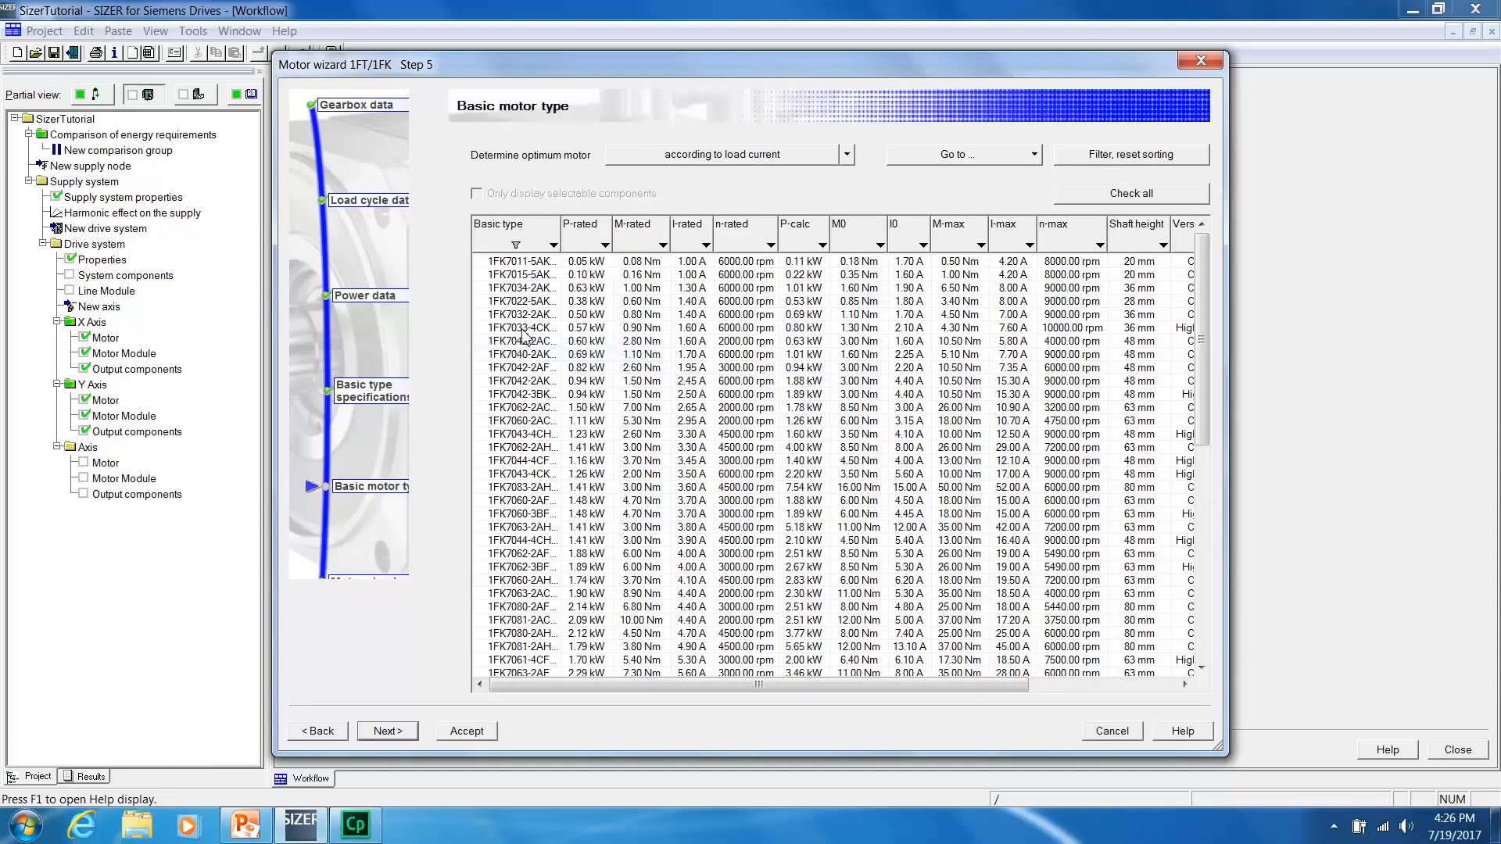
{"action": "left_click", "coordinate": [519, 409]}
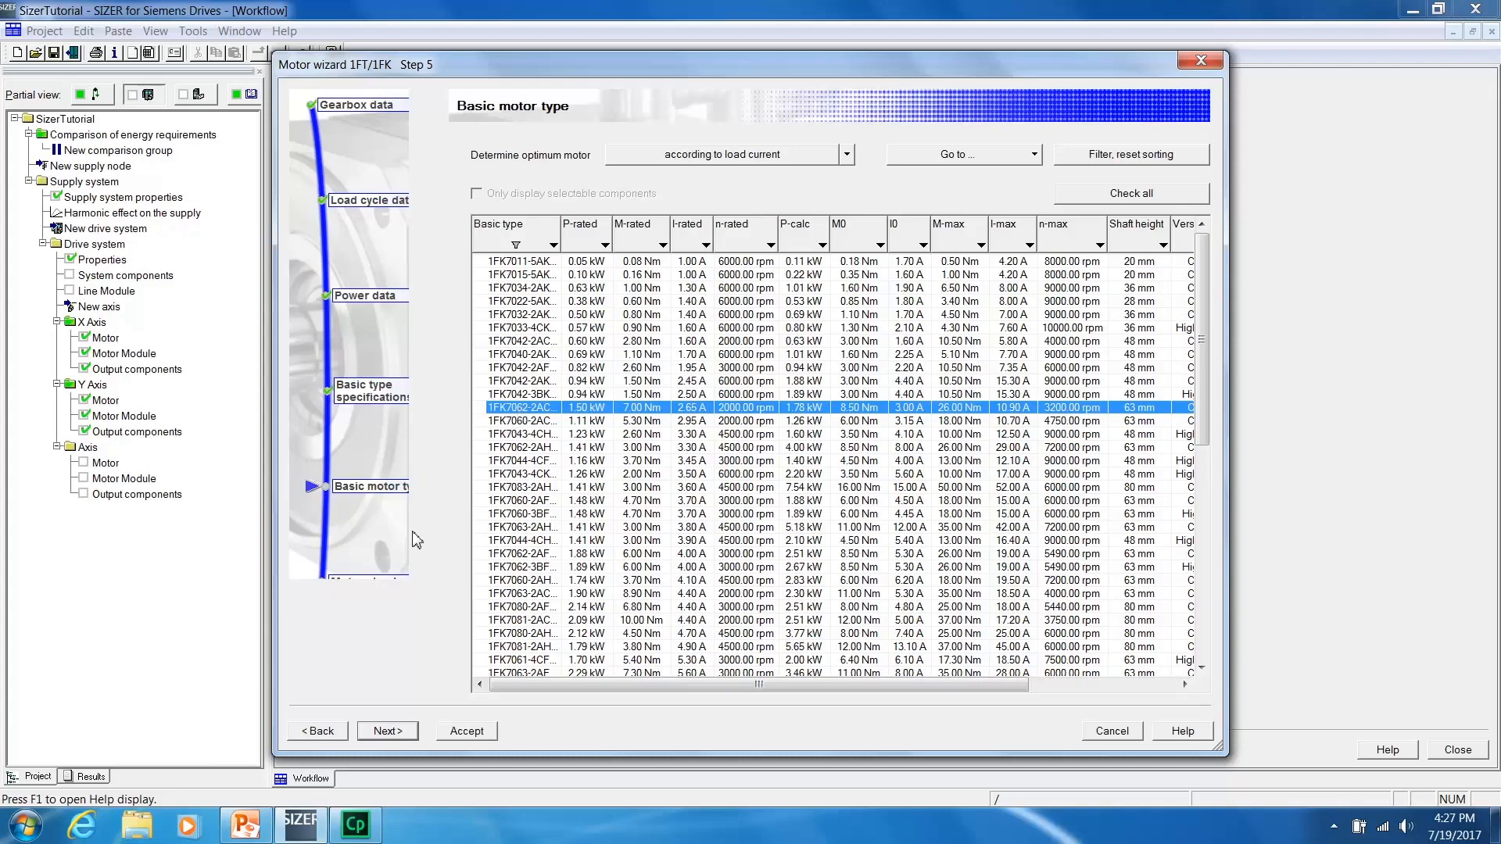
{"action": "left_click", "coordinate": [388, 732]}
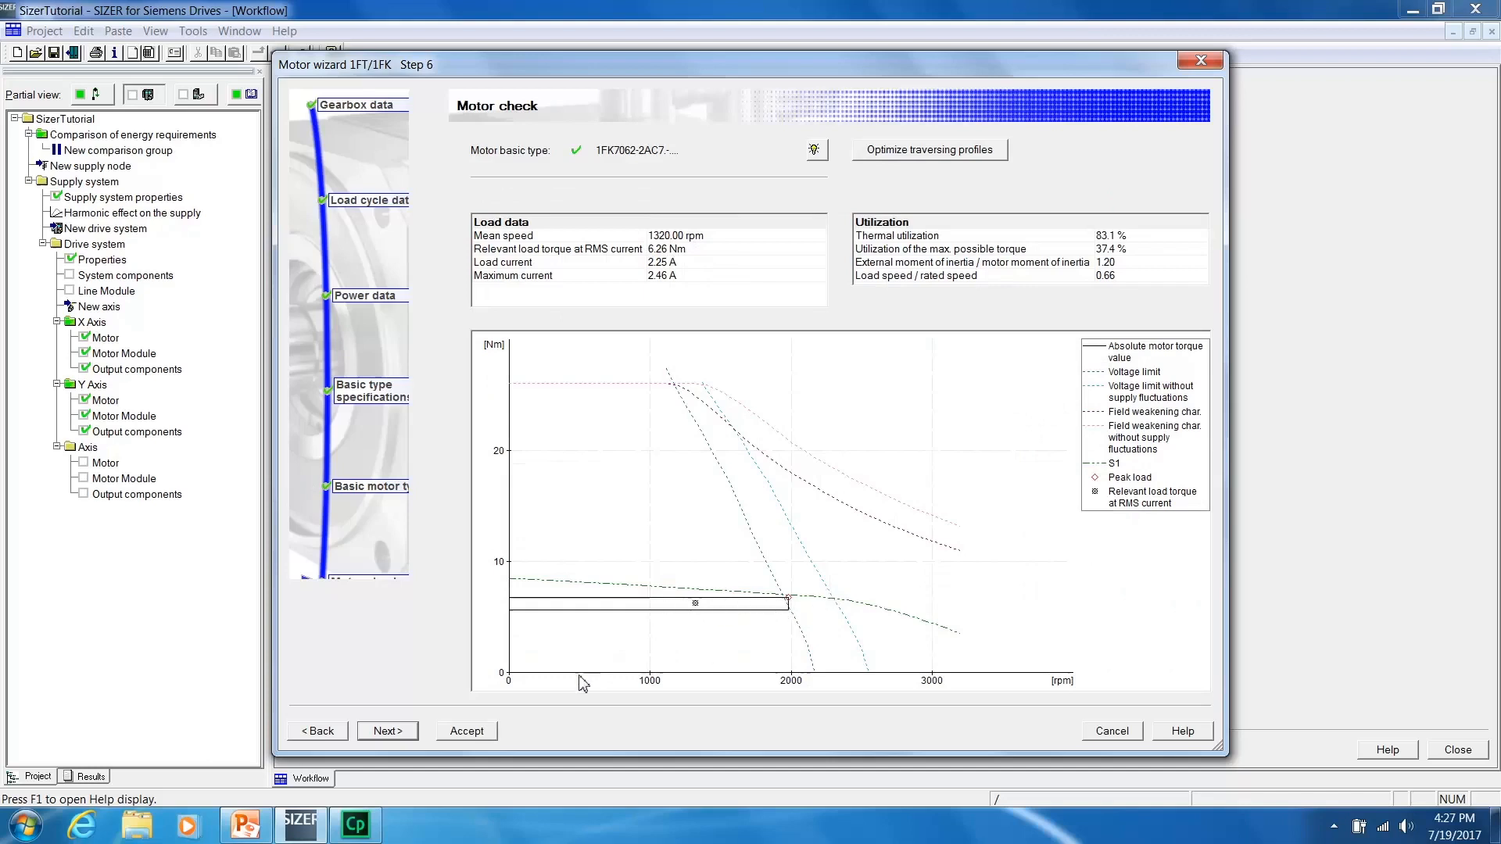
{"action": "left_click", "coordinate": [406, 731]}
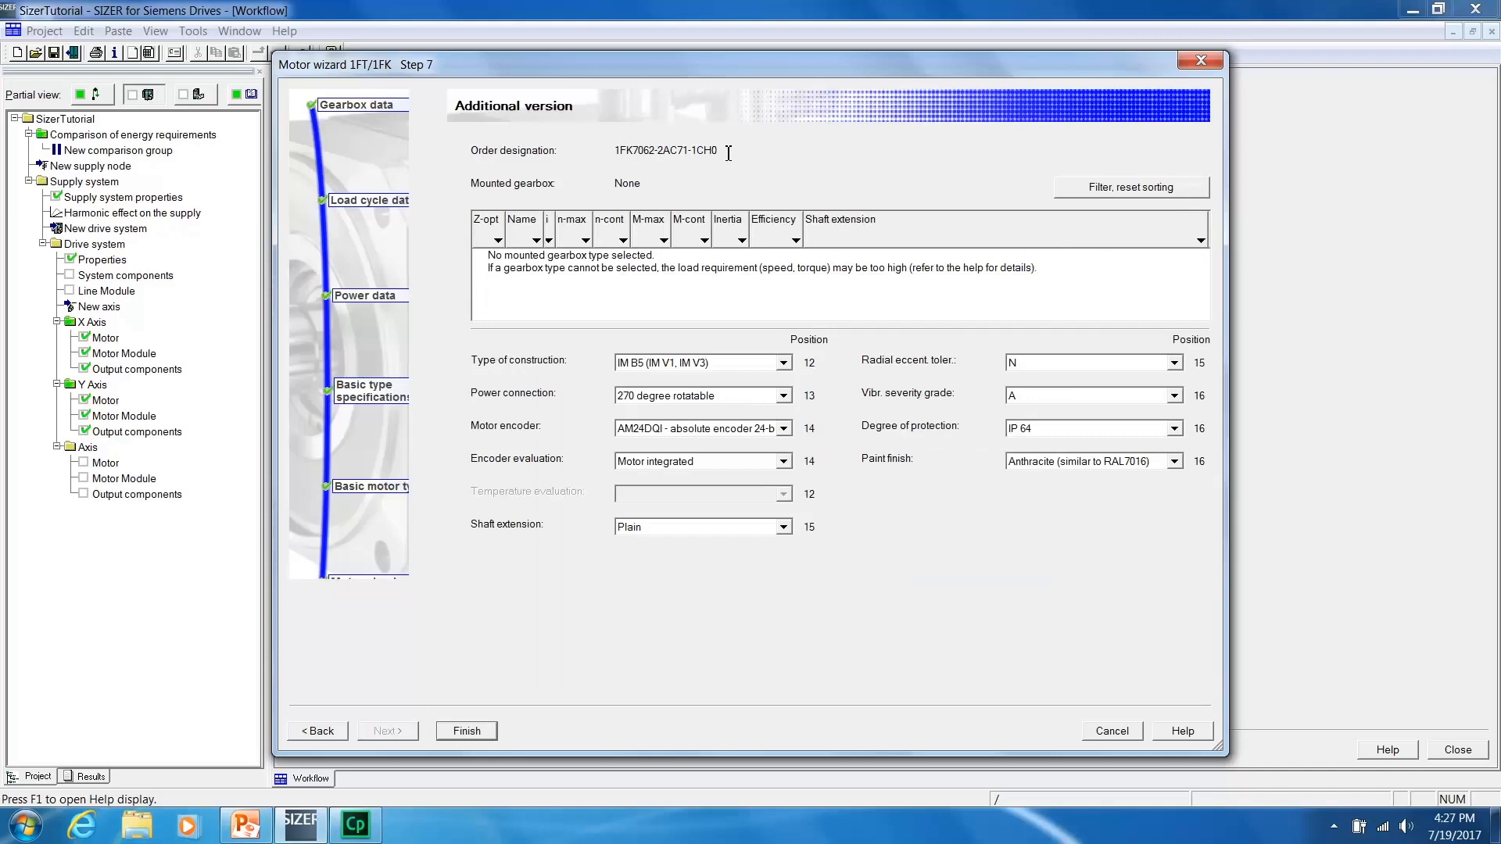
Equip the motor with the AM20DQI absolute encoder (20-bit + 12-bit multiturn) and finish the motor dimensioning.
{"action": "left_click", "coordinate": [784, 430]}
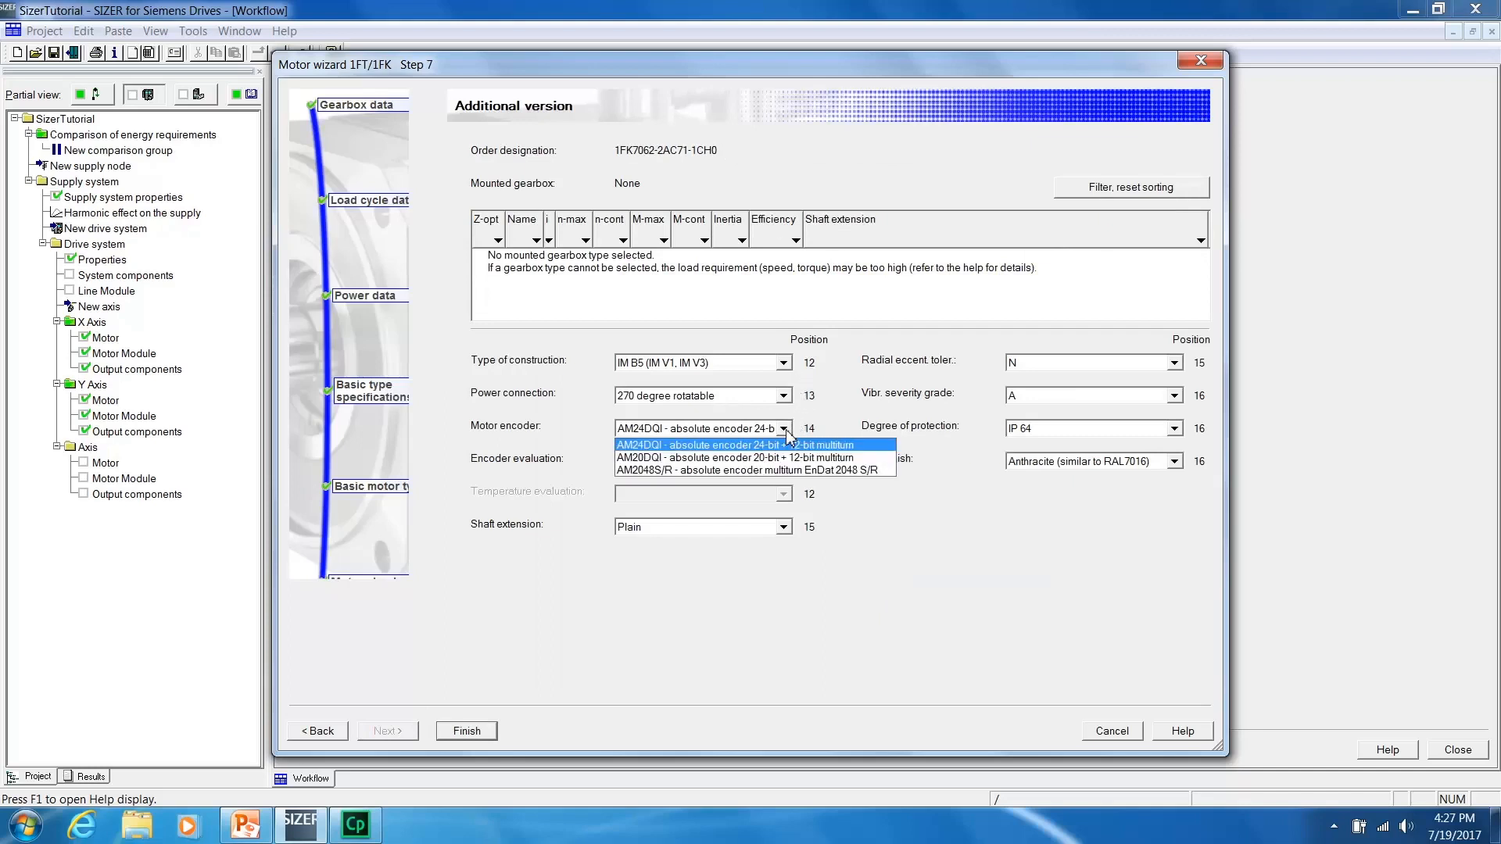
{"action": "left_click", "coordinate": [785, 458]}
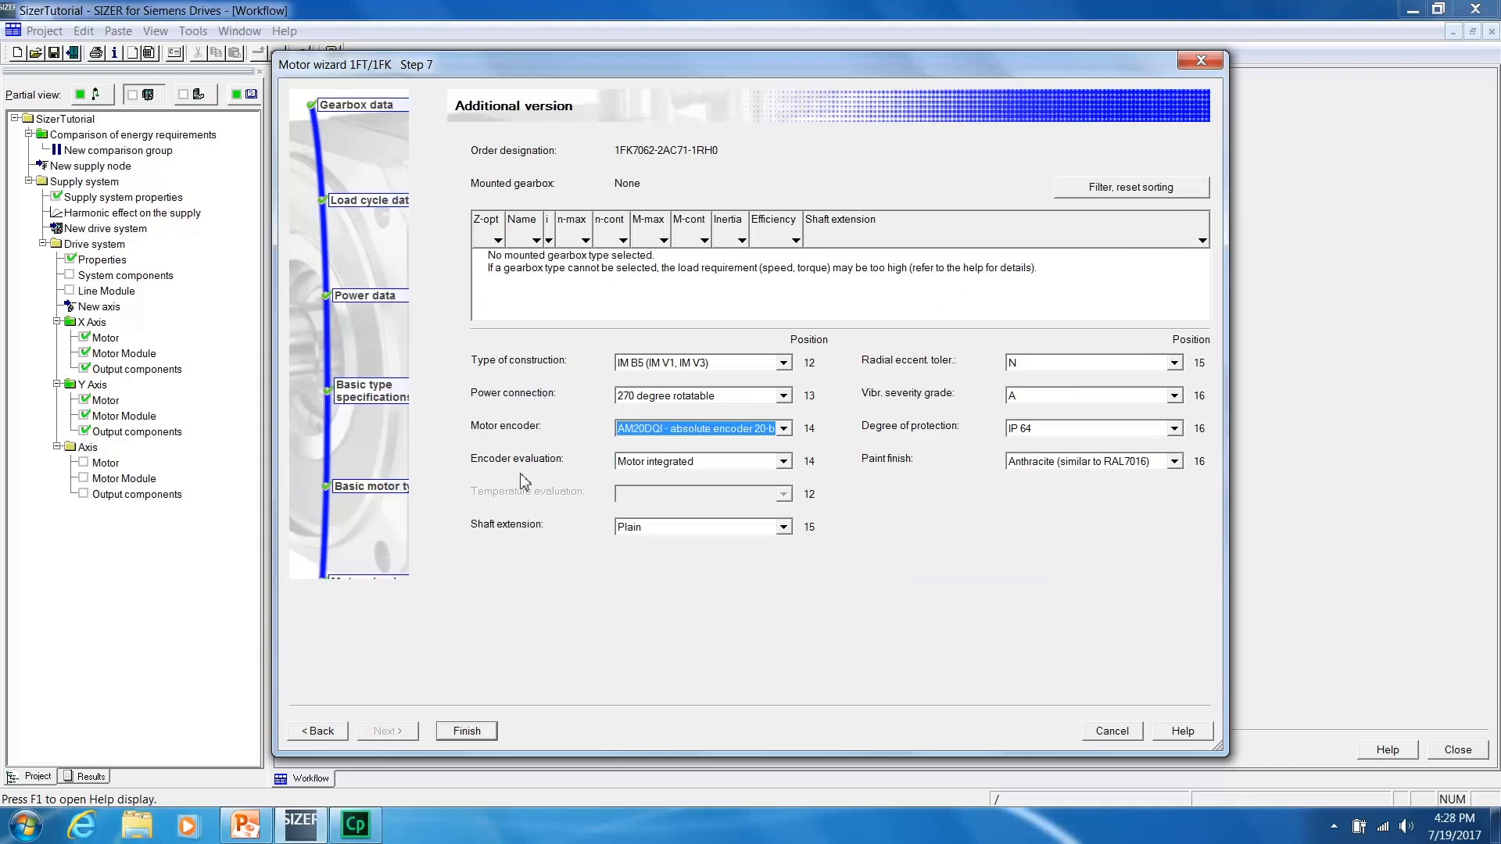
{"action": "left_click", "coordinate": [484, 730]}
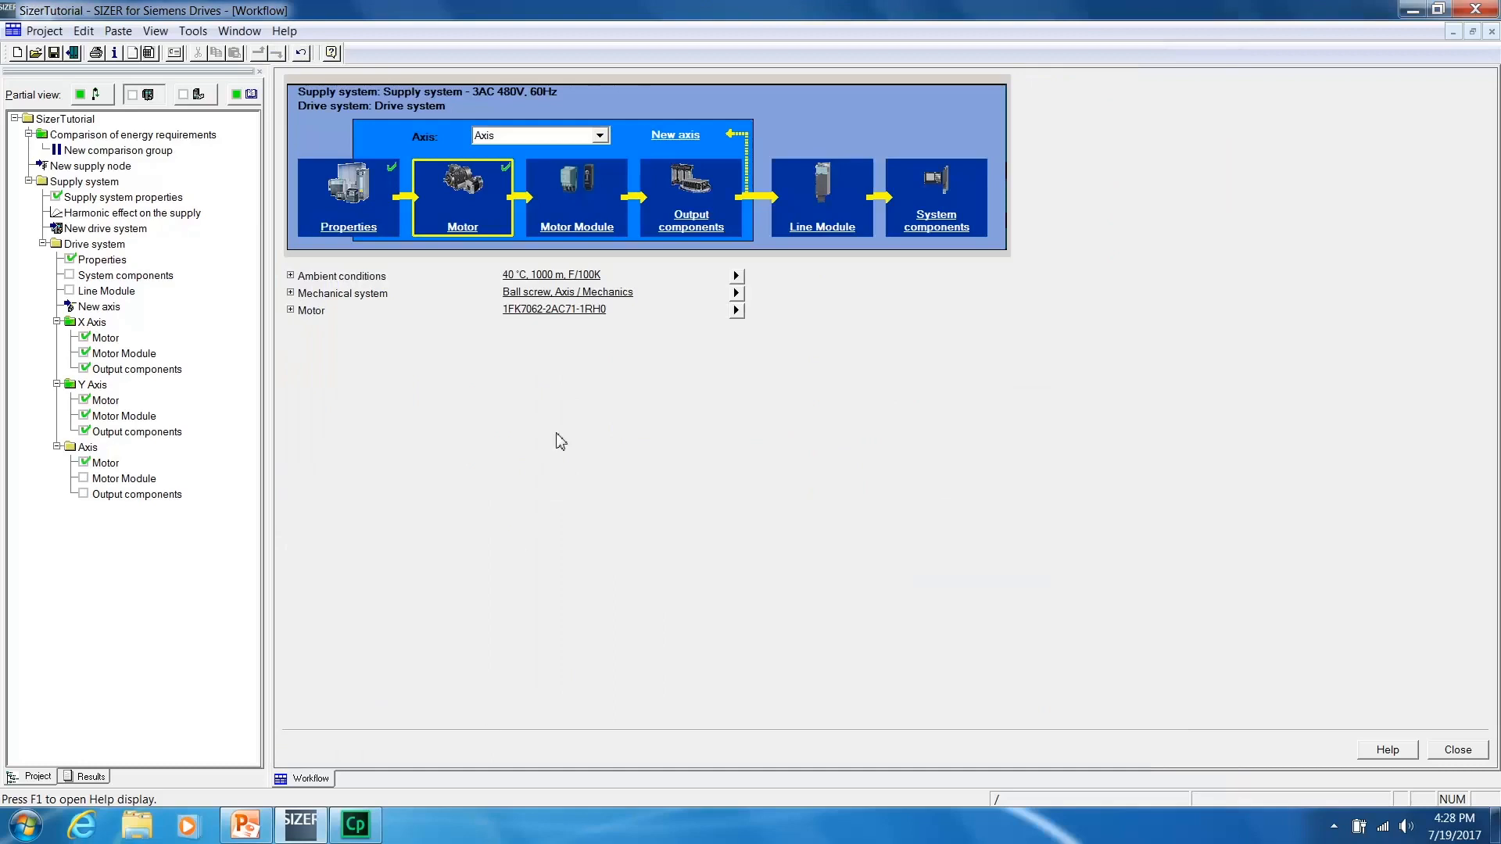
Assign the Single Booksize D-type Motor Module 6SL3120-1TE13-0AD0 to the new axis.
{"action": "left_click", "coordinate": [577, 227]}
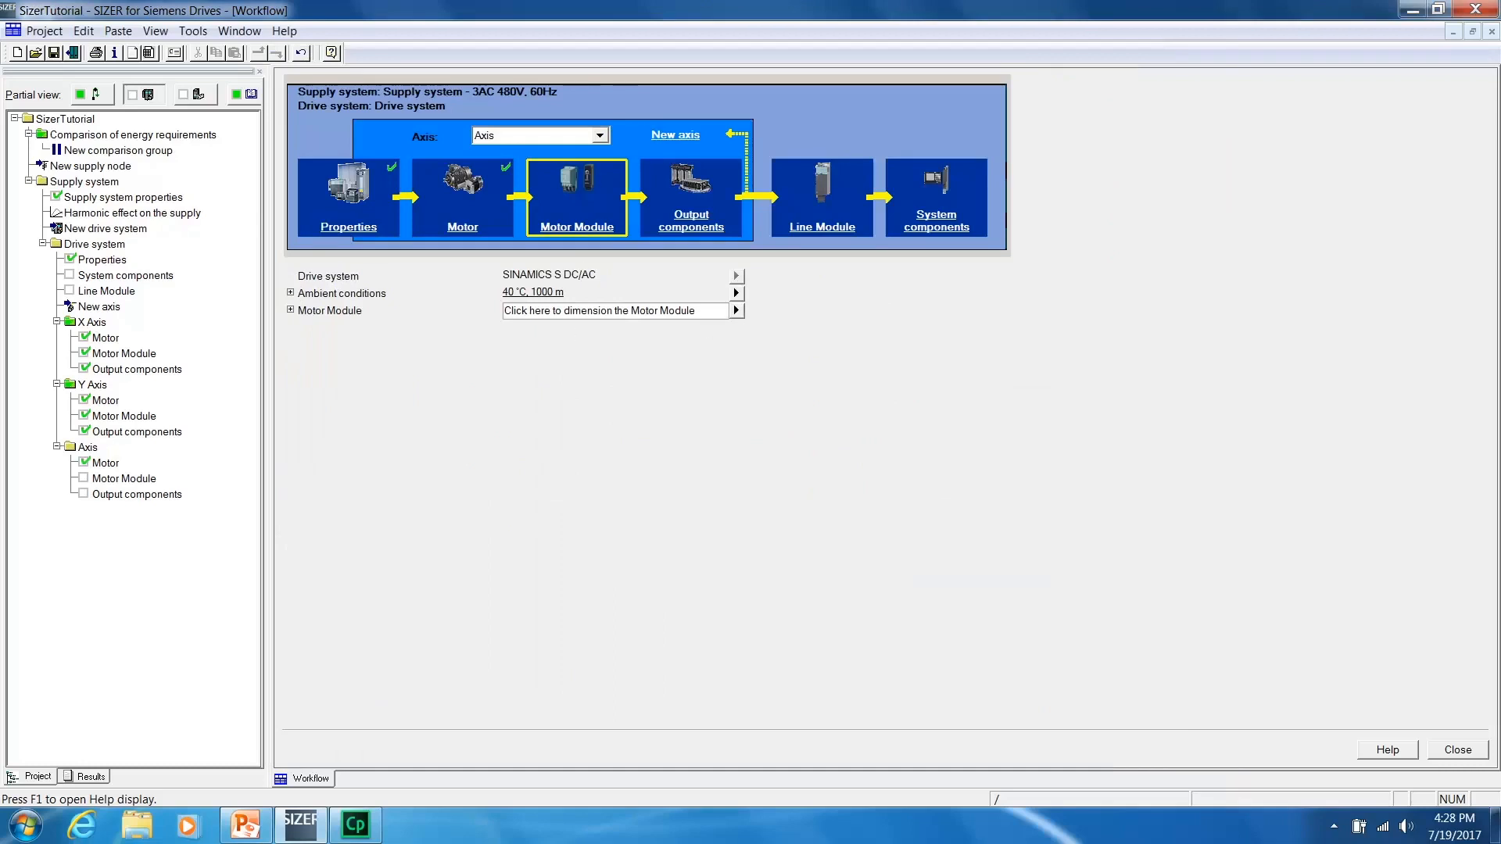
{"action": "left_click", "coordinate": [736, 310]}
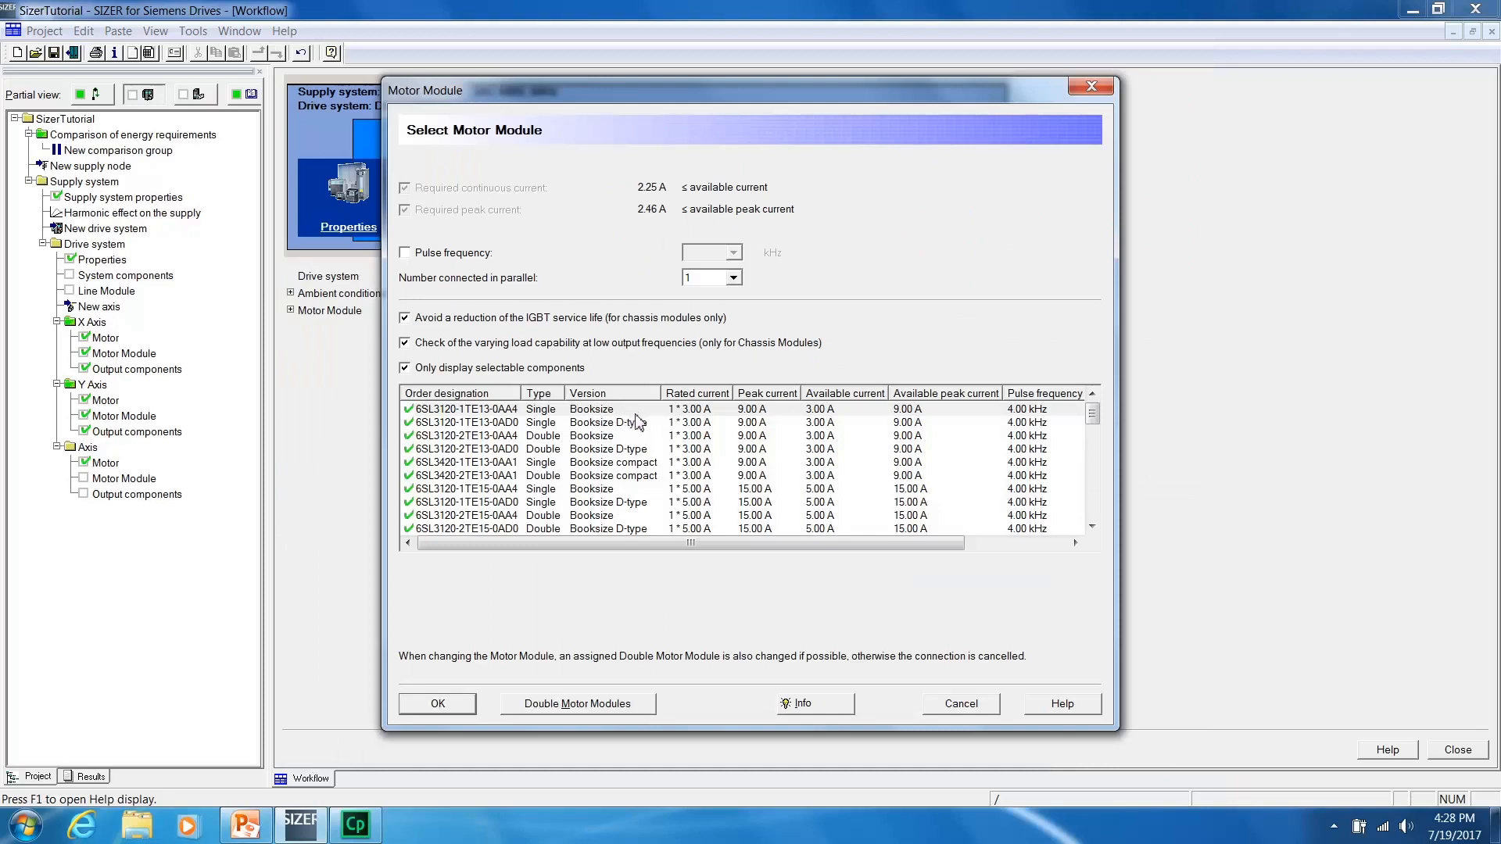
{"action": "left_click", "coordinate": [510, 423]}
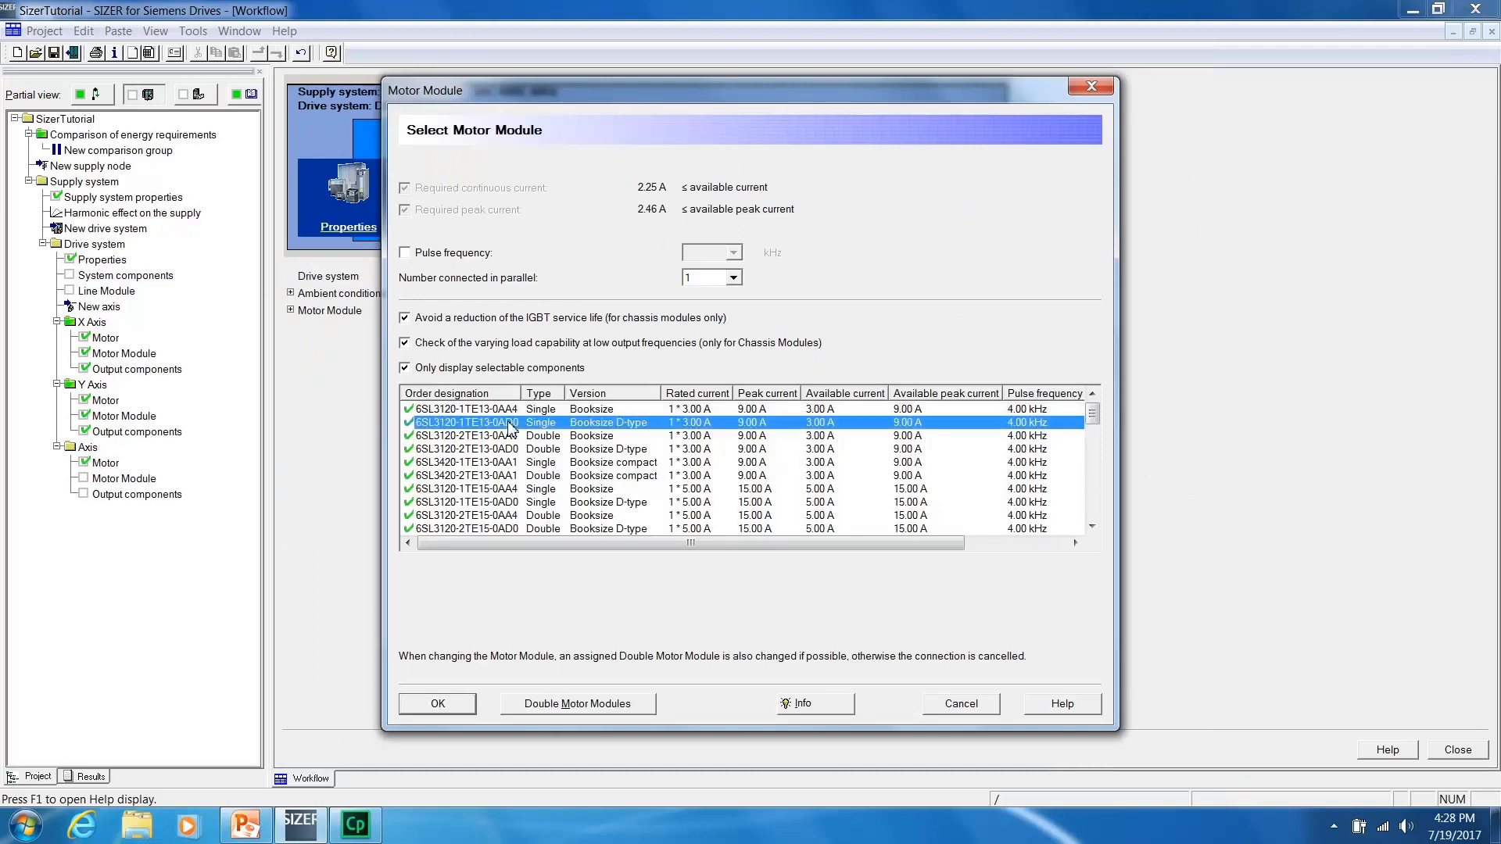
{"action": "left_click", "coordinate": [435, 703]}
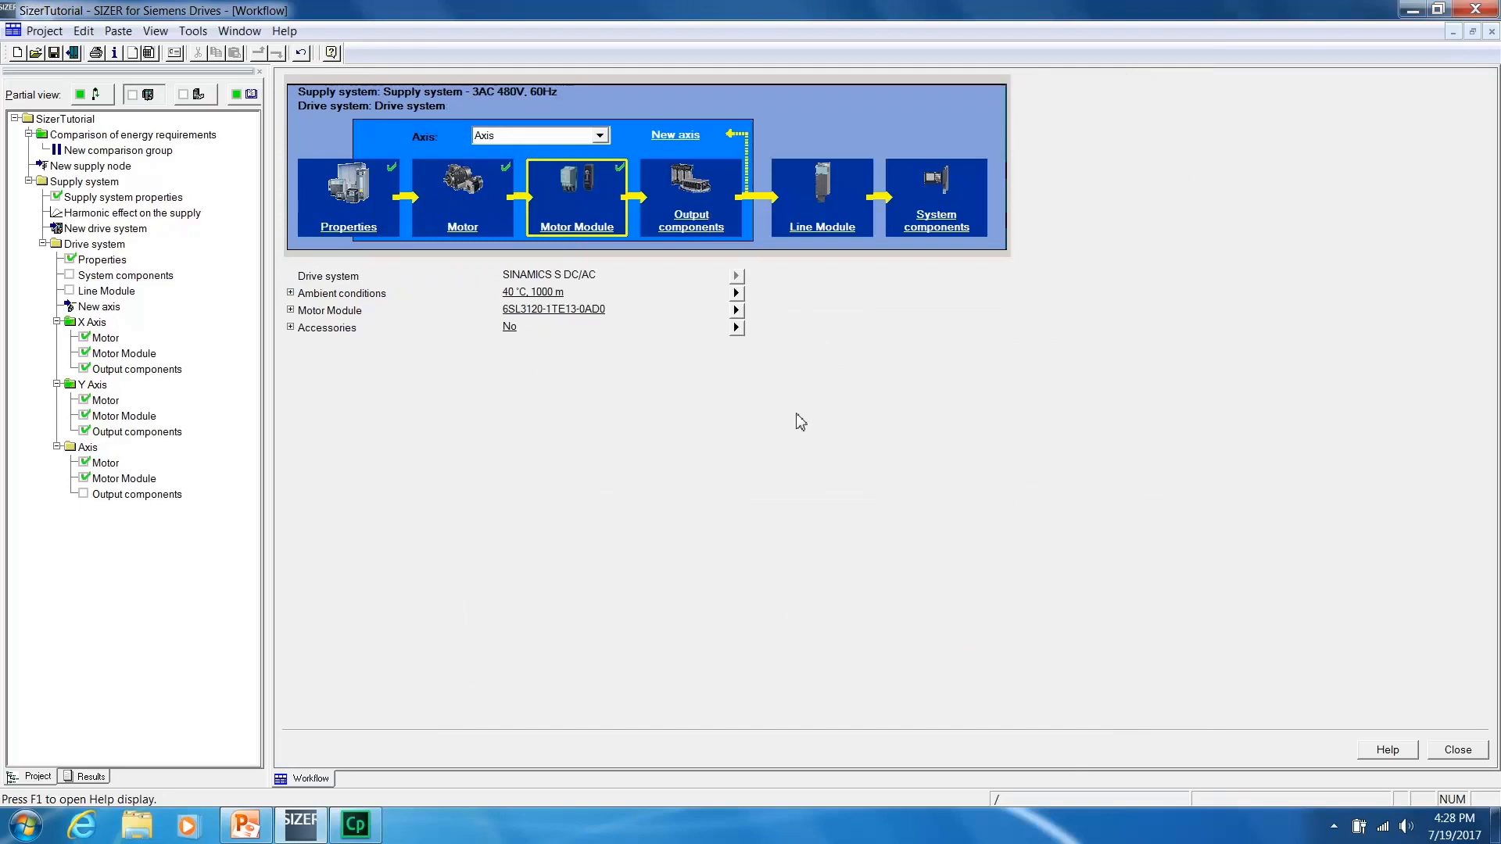
Start configuring the new axis's output components, accepting no output options.
{"action": "left_click", "coordinate": [691, 220]}
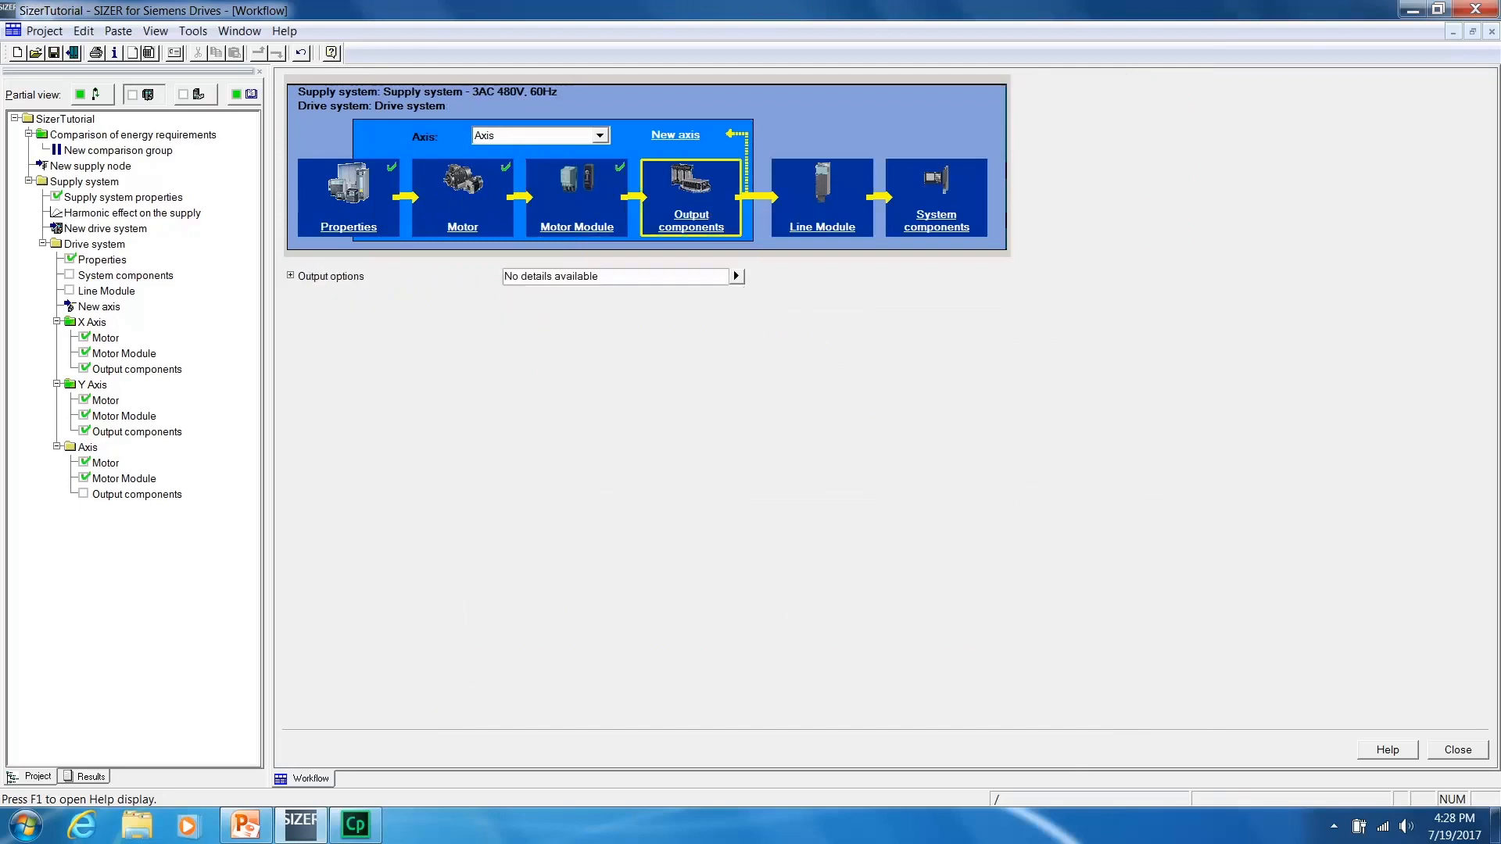
{"action": "left_click", "coordinate": [737, 277]}
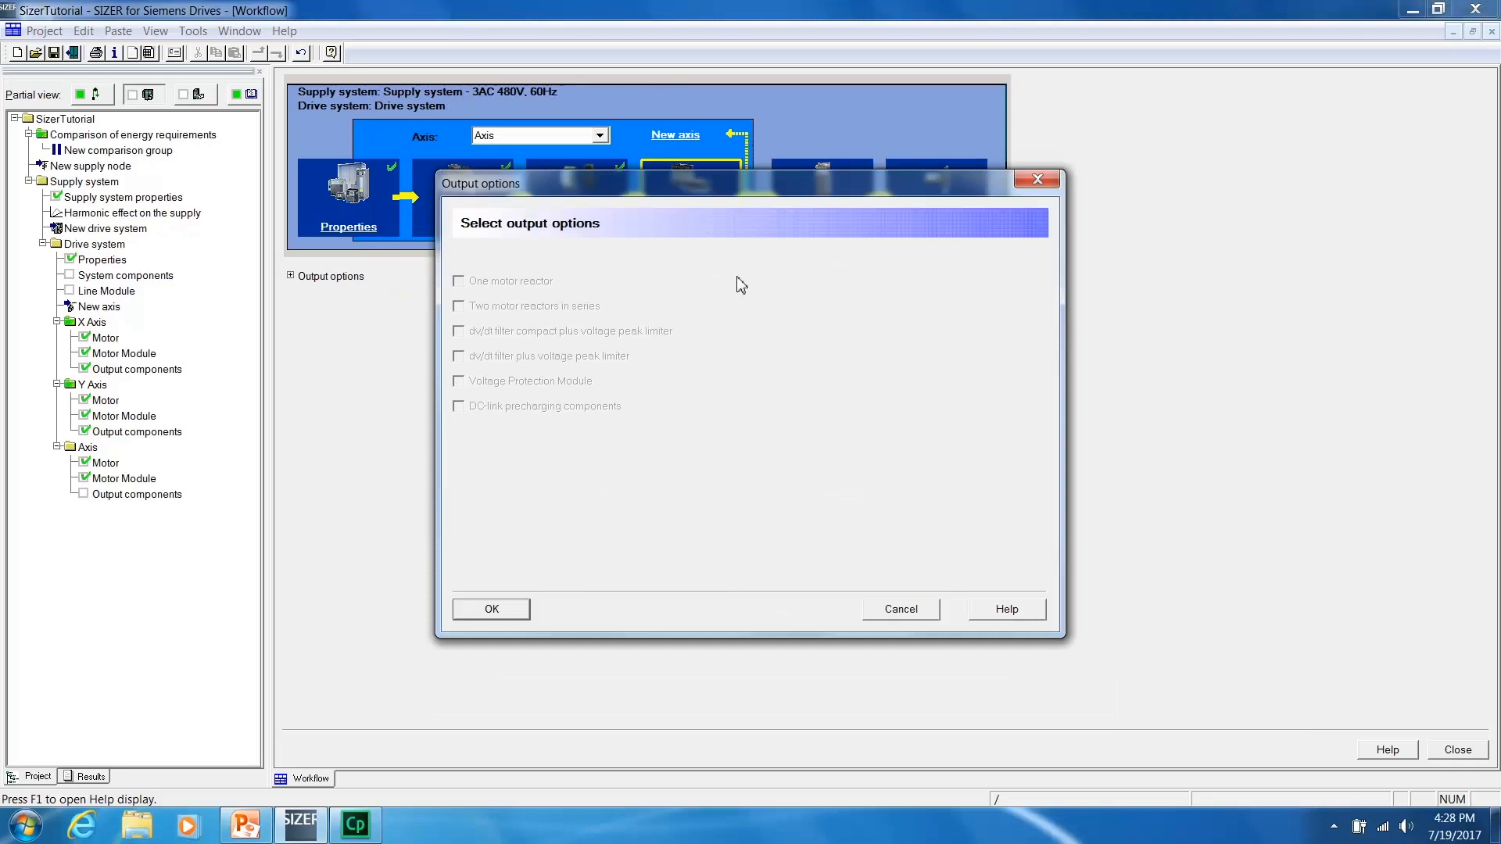
{"action": "left_click", "coordinate": [500, 619]}
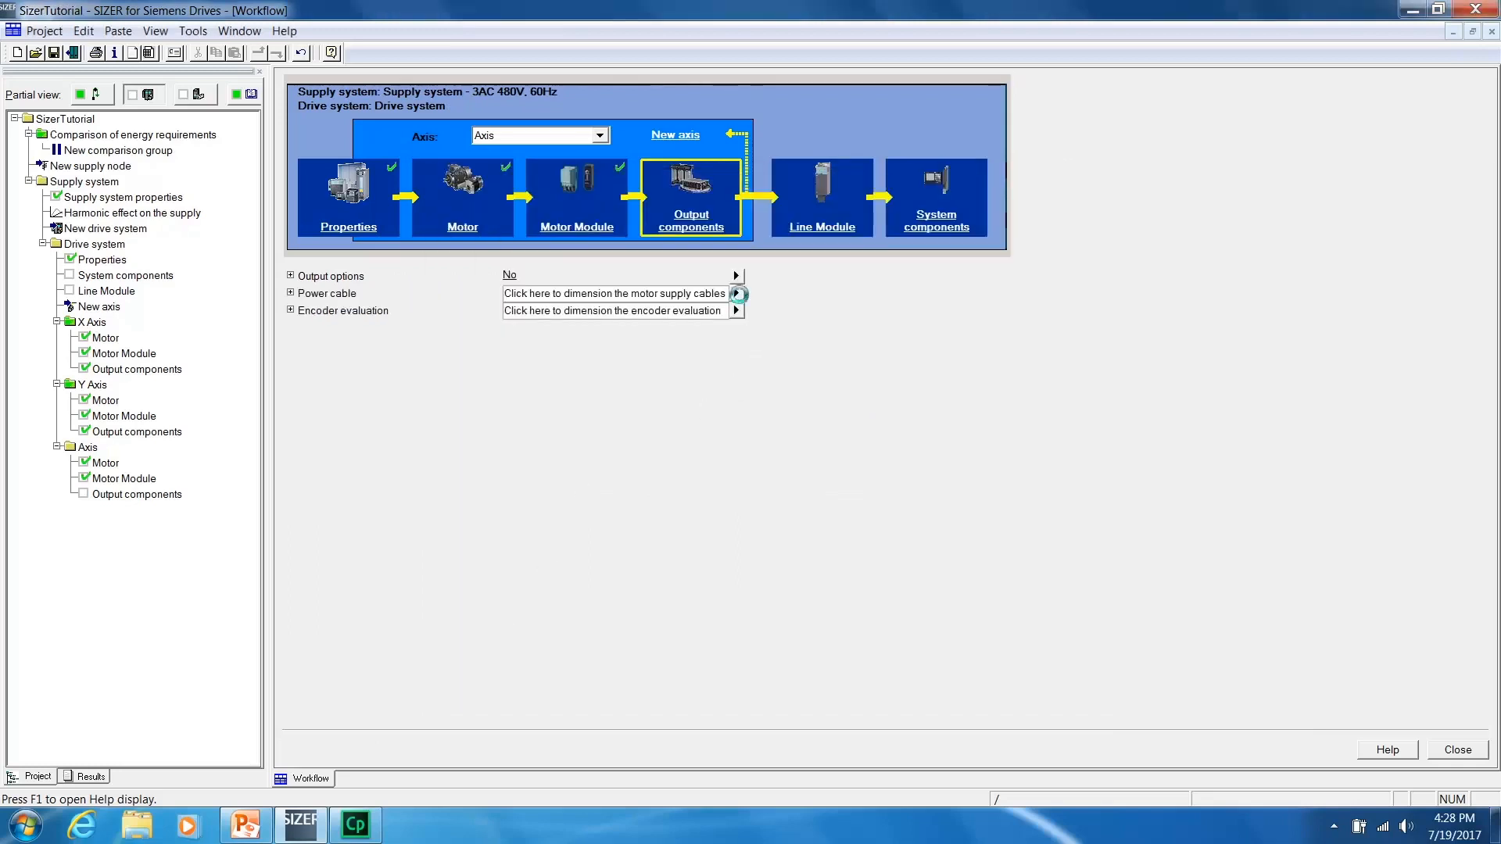
Assign a 13 m MOTION-CONNECT 800PLUS trailing-type power cable with brake cable and quick connection, and accept the encoder evaluation without an external encoder.
{"action": "left_click", "coordinate": [736, 293]}
{"action": "left_click", "coordinate": [588, 262]}
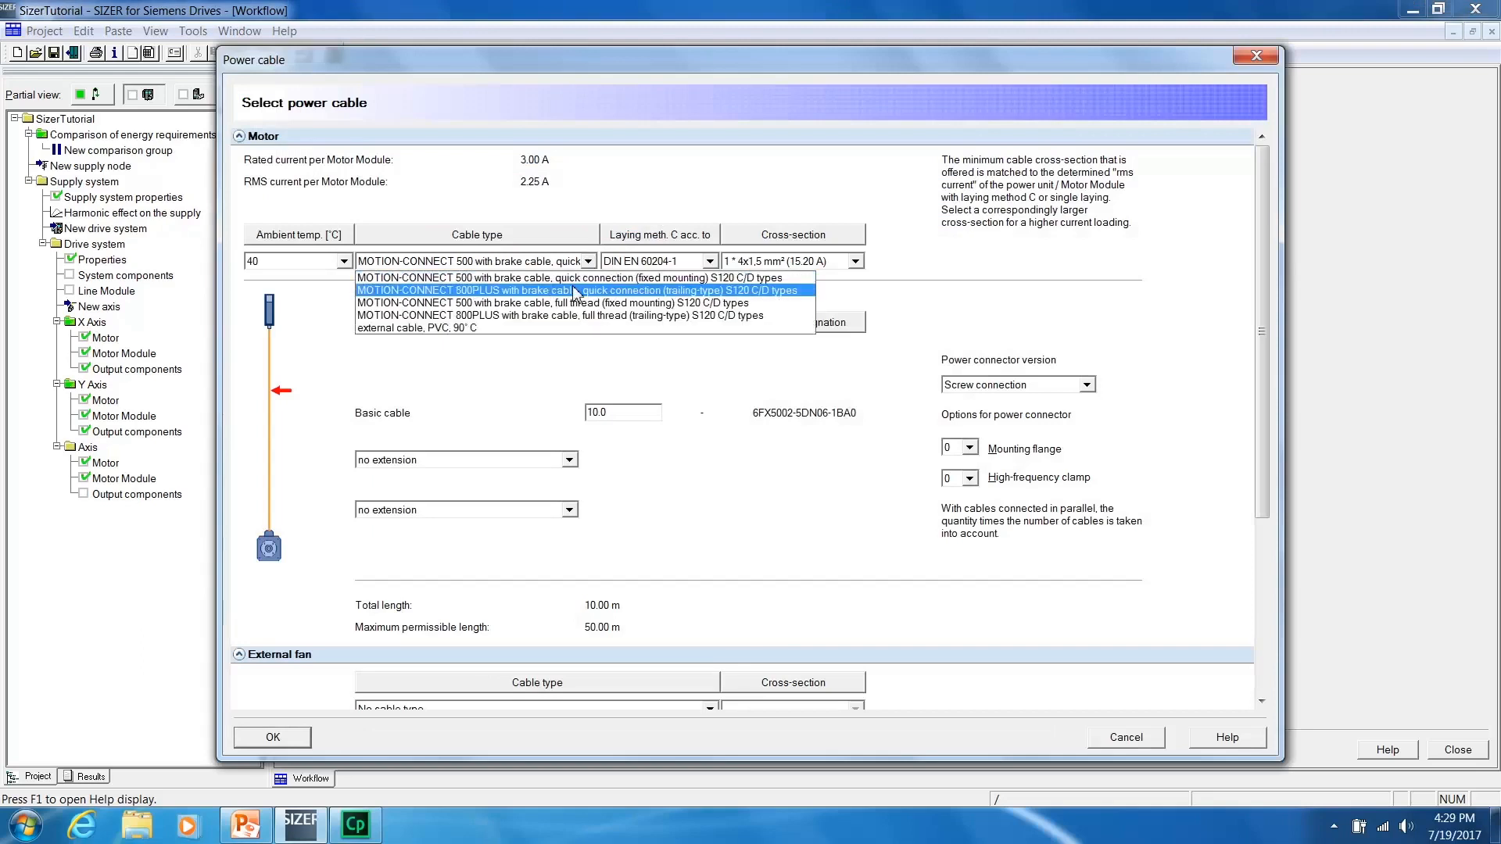
{"action": "left_click", "coordinate": [576, 291]}
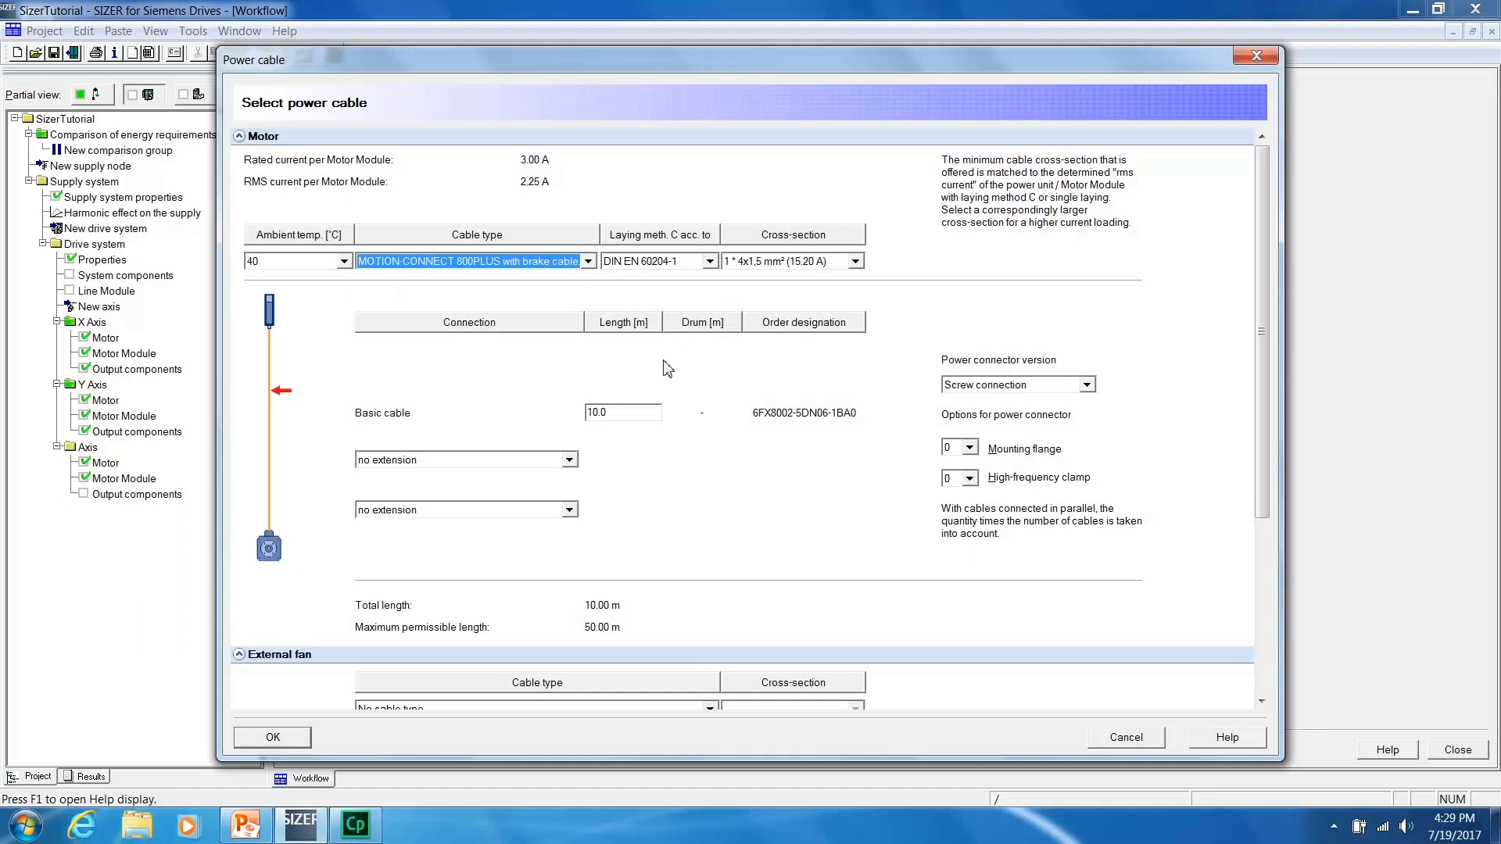
{"action": "left_click", "coordinate": [629, 421]}
{"action": "left_click_drag", "start_coordinate": [629, 420], "coordinate": [581, 415]}
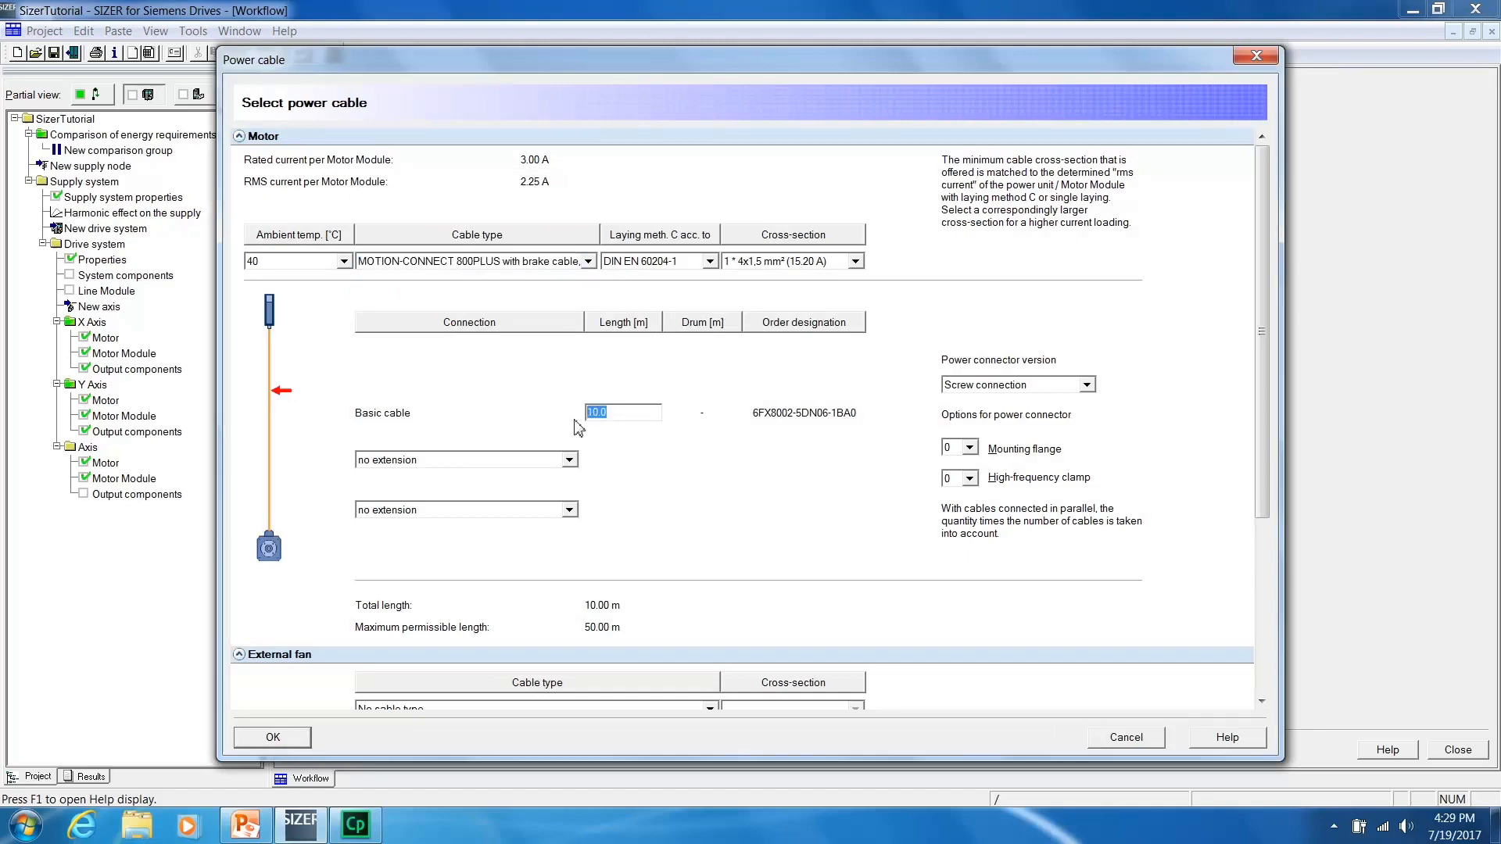
{"action": "type", "text": "13.0"}
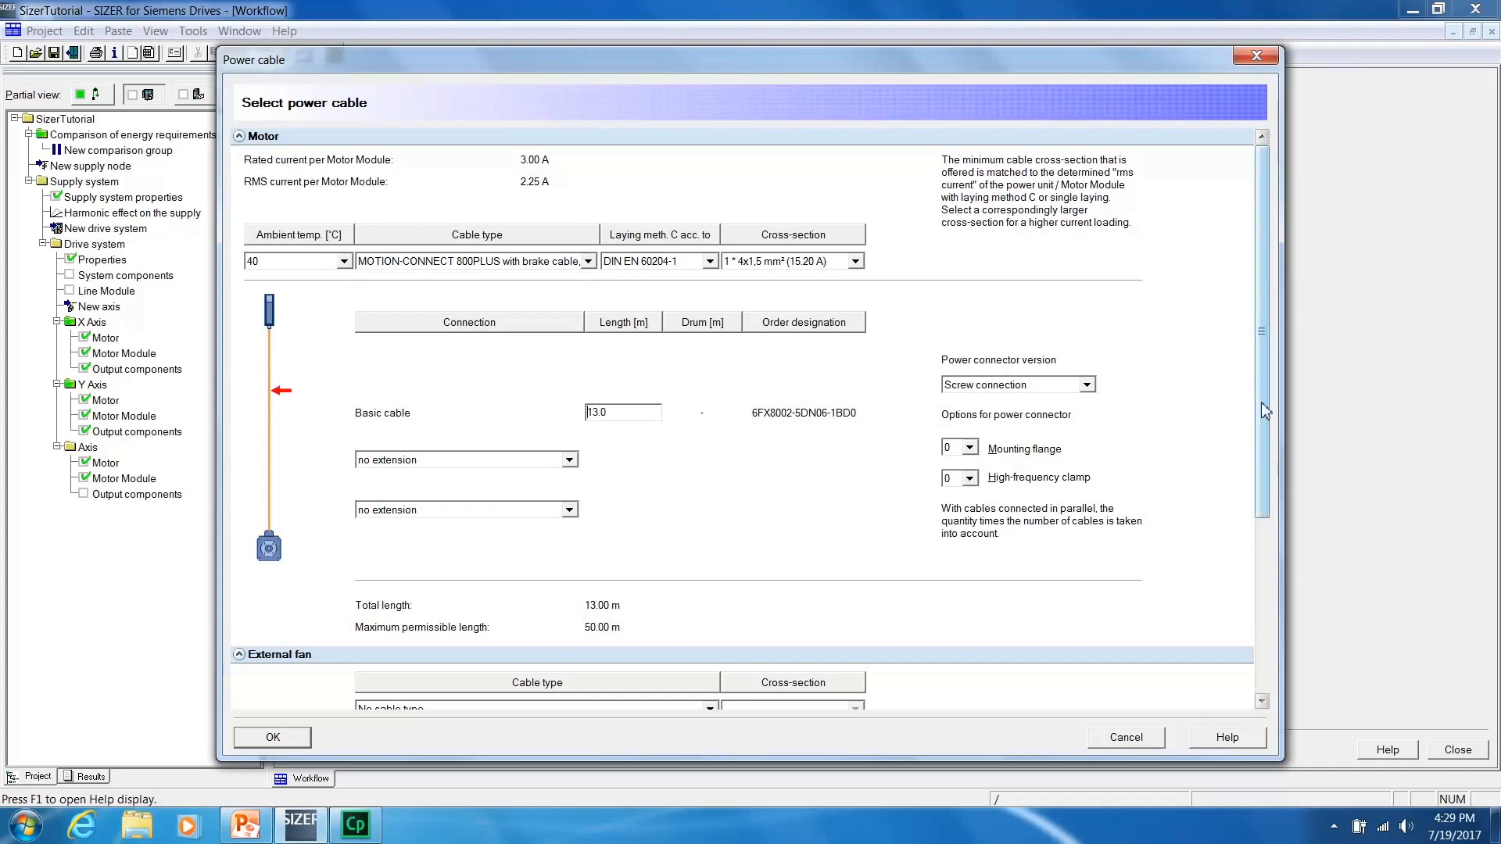
{"action": "left_click_drag", "start_coordinate": [1264, 414], "coordinate": [1251, 637]}
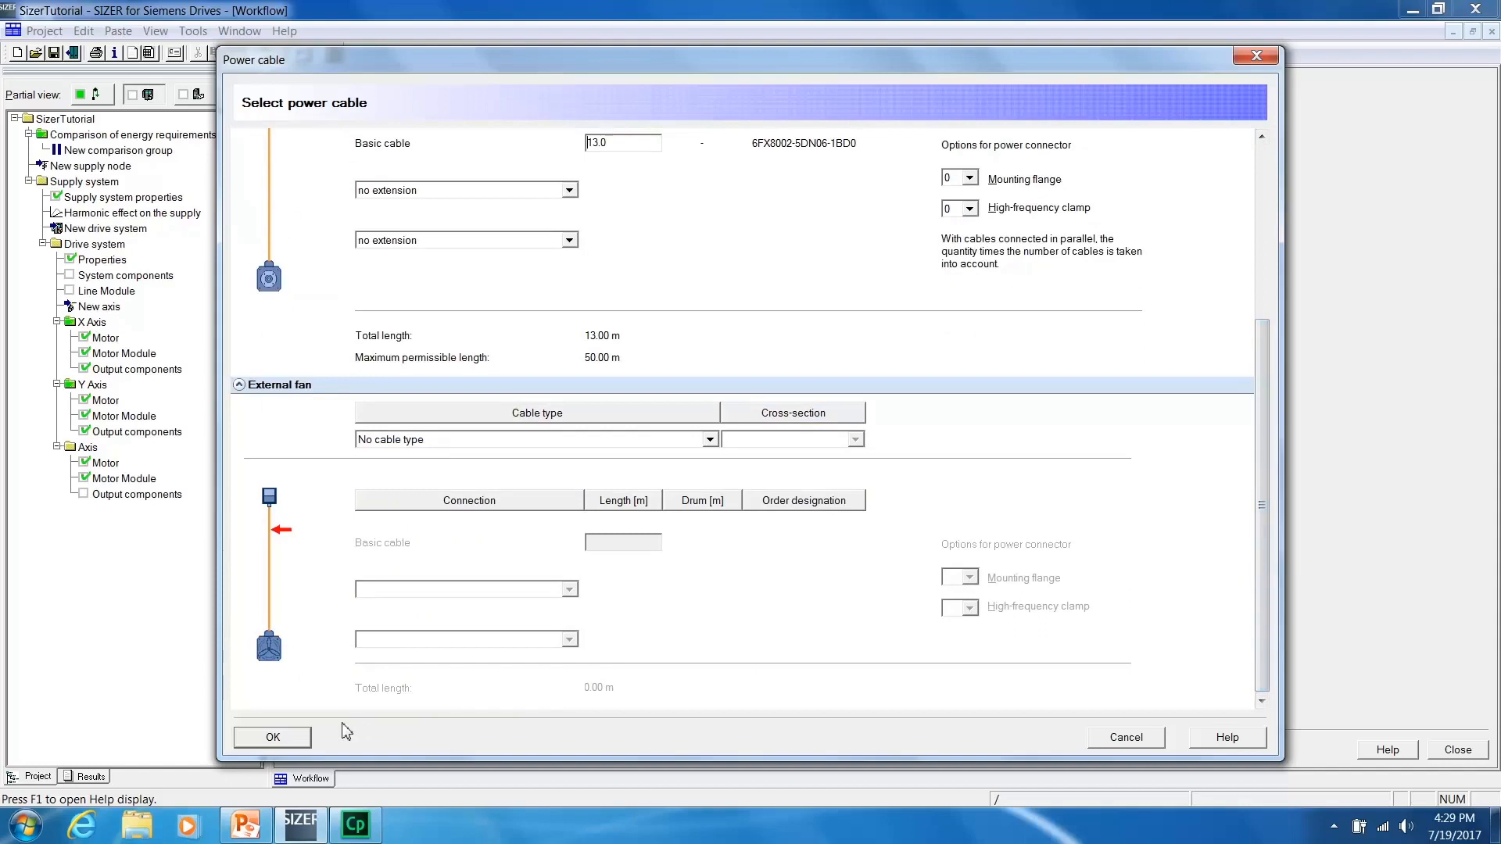
{"action": "left_click", "coordinate": [299, 738]}
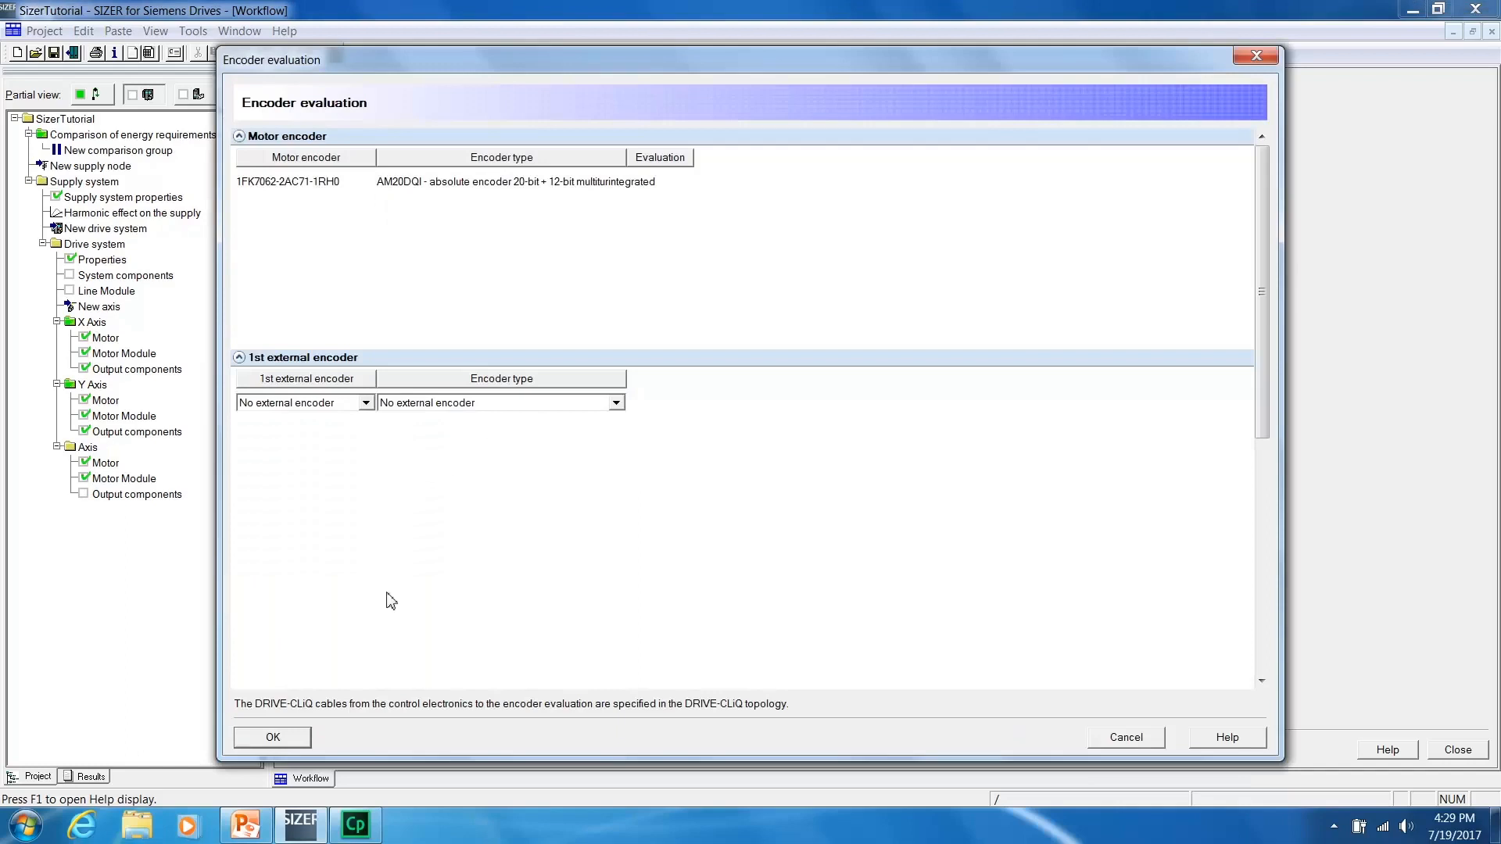
{"action": "left_click", "coordinate": [273, 737]}
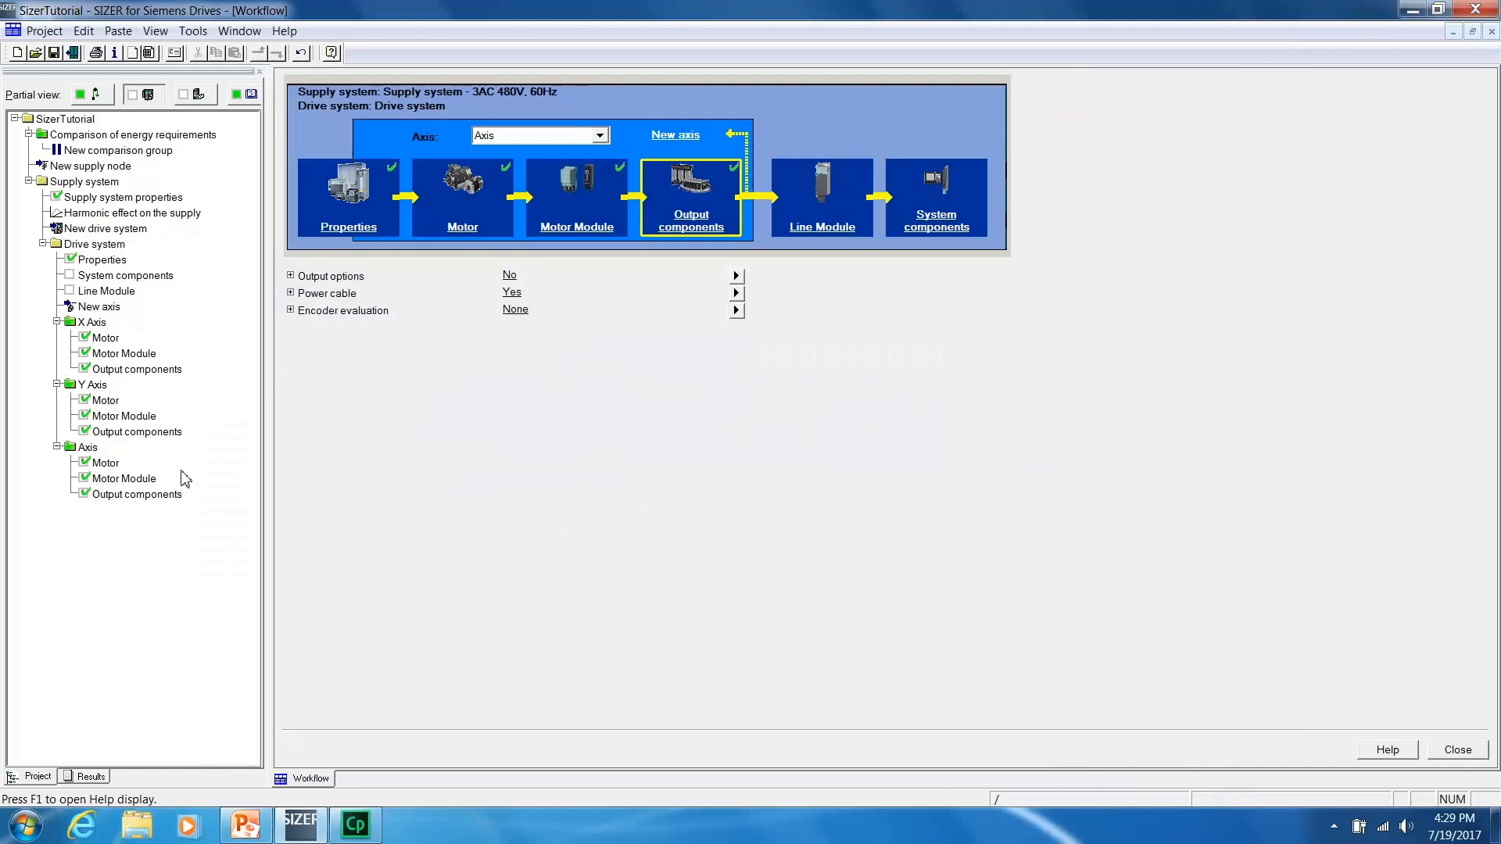
Rename the third axis in the project tree as Z Axis.
{"action": "right_click", "coordinate": [91, 453]}
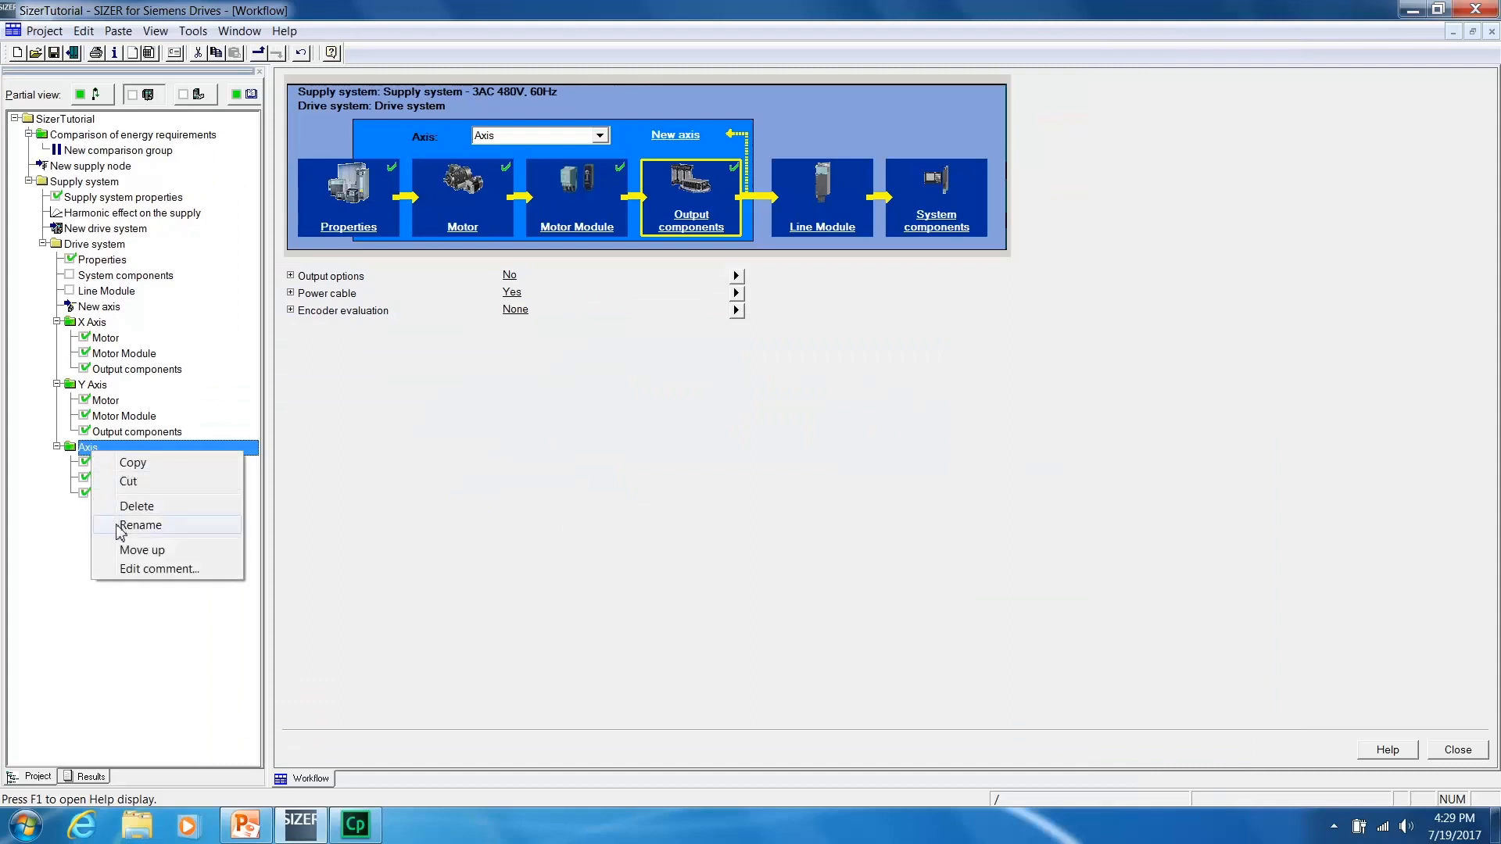
{"action": "left_click", "coordinate": [119, 525]}
{"action": "type", "text": "z"}
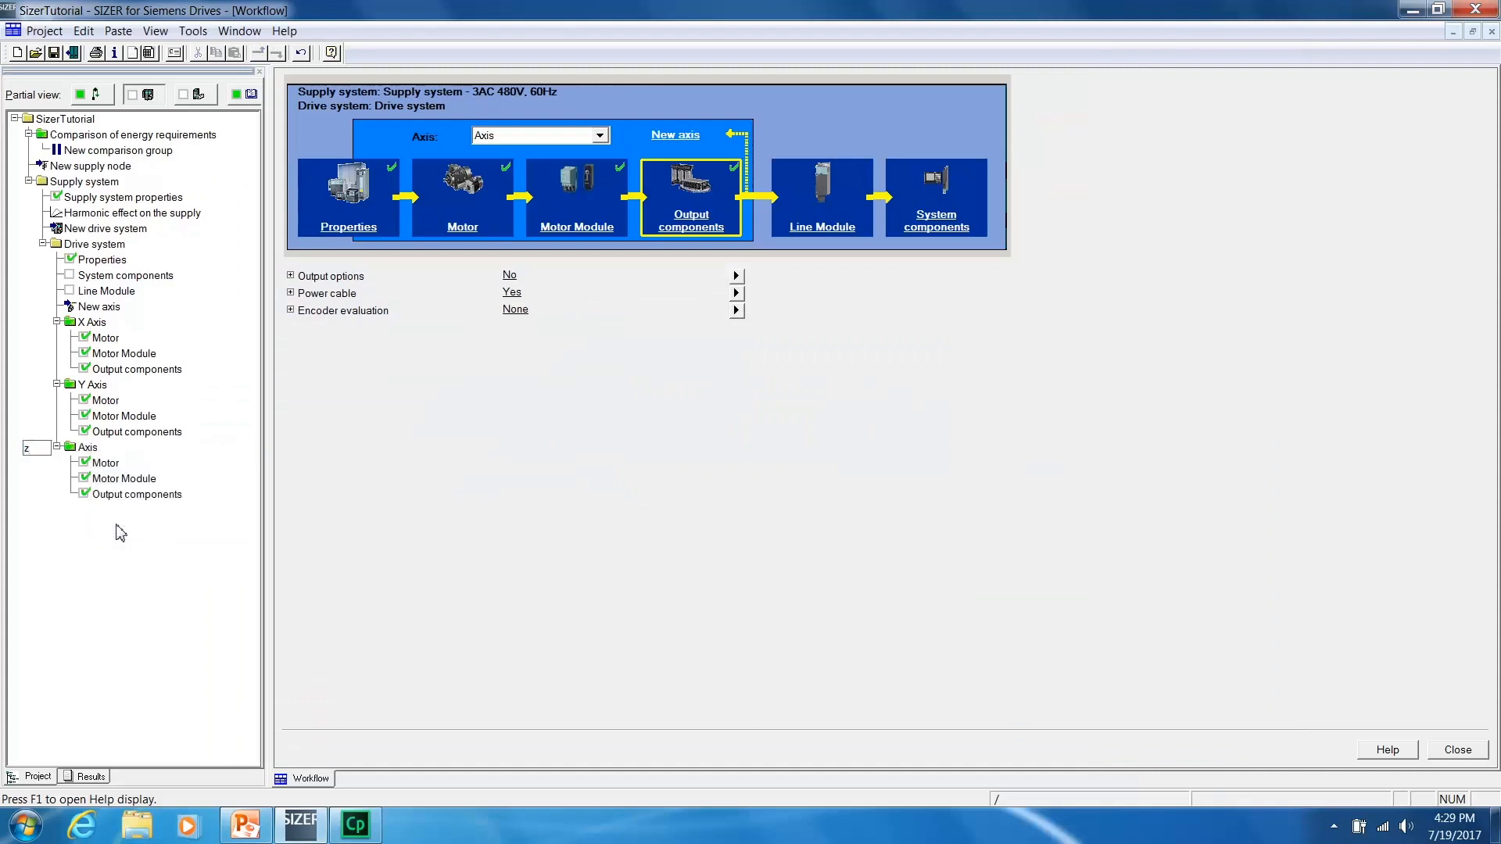
{"action": "key", "text": "BackSpace"}
{"action": "type", "text": "Z Axis"}
{"action": "key", "text": "Return"}
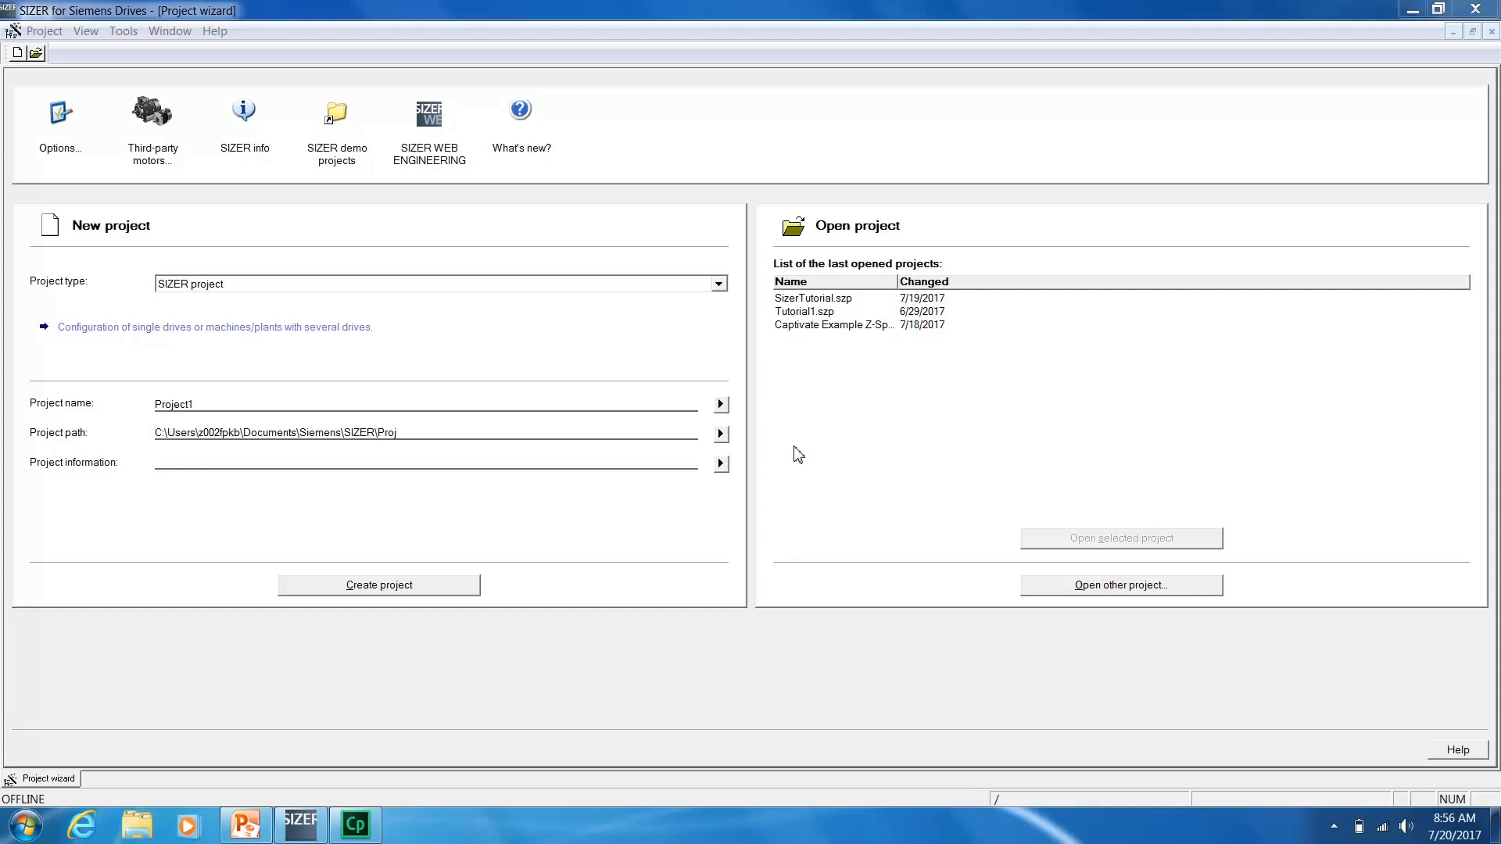
Open the SizerTutorial project again and add a 1PH8 servo axis with the Load characteristic load type to the drive system.
{"action": "left_click", "coordinate": [846, 299]}
{"action": "double_click", "coordinate": [845, 299]}
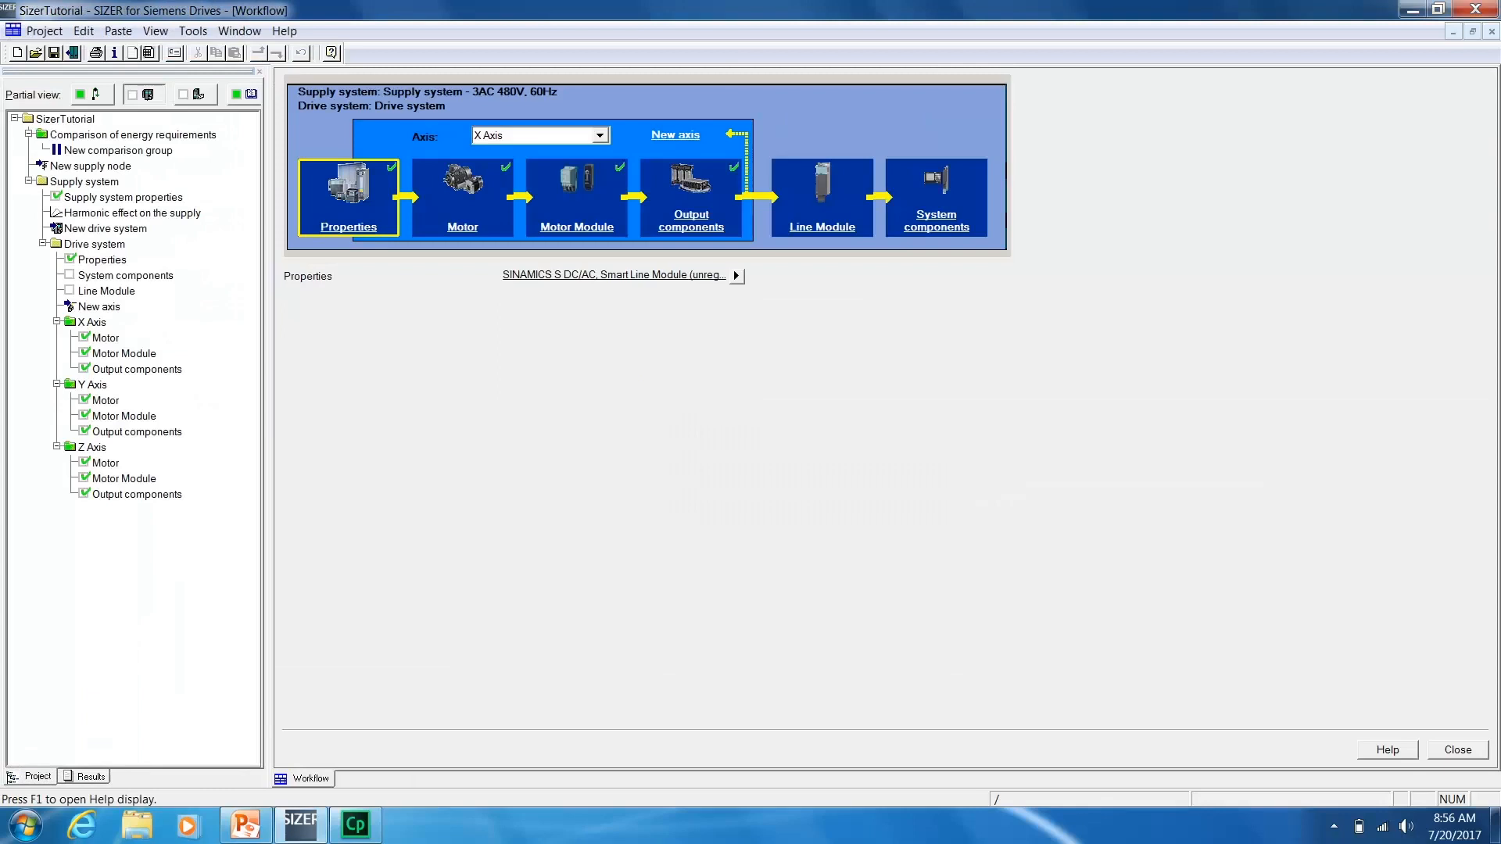
{"action": "left_click", "coordinate": [677, 136]}
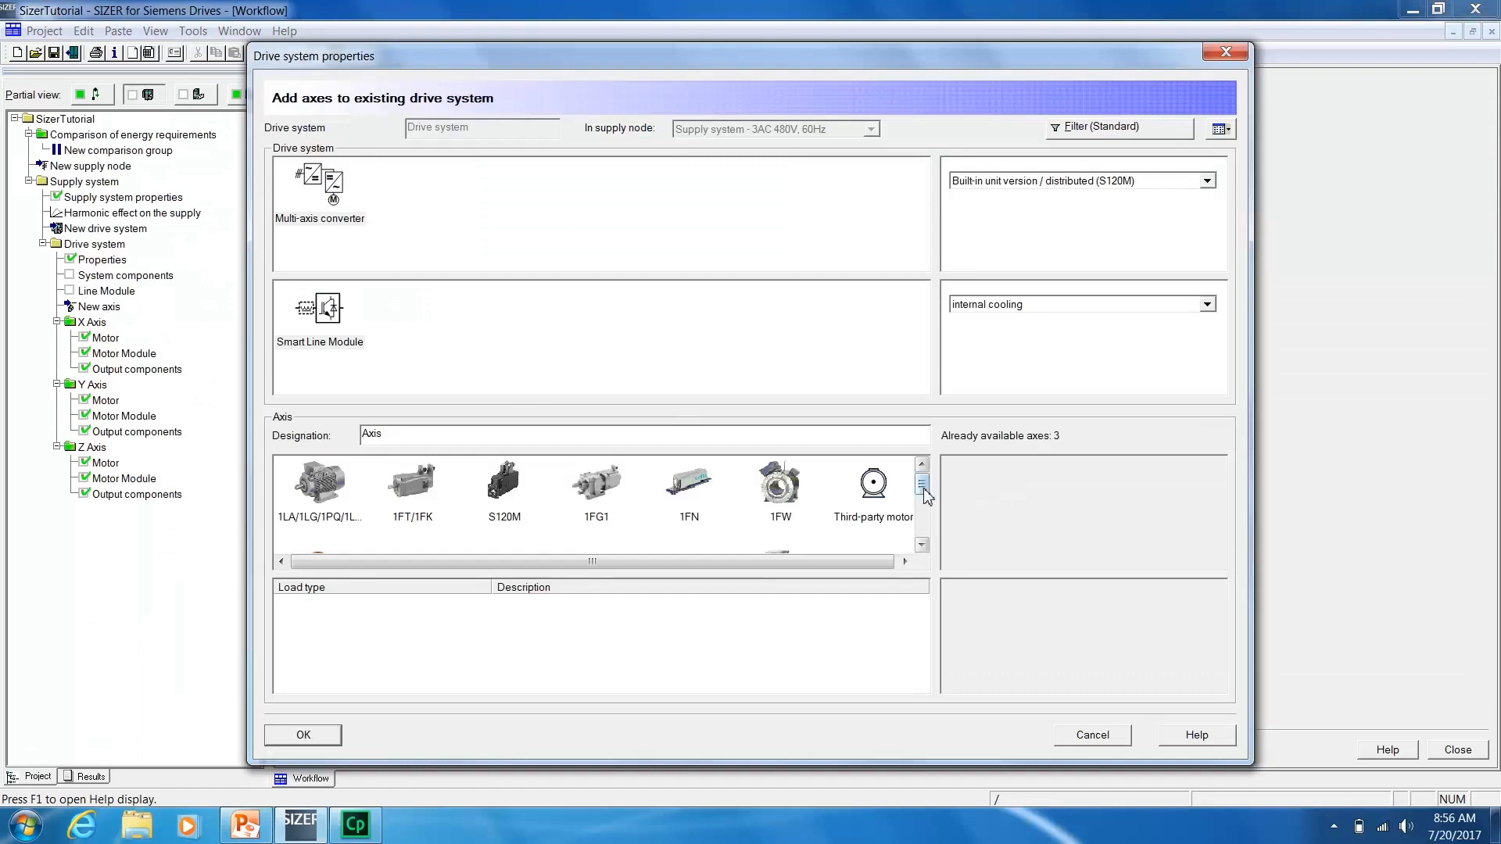
{"action": "left_click_drag", "start_coordinate": [924, 488], "coordinate": [923, 519]}
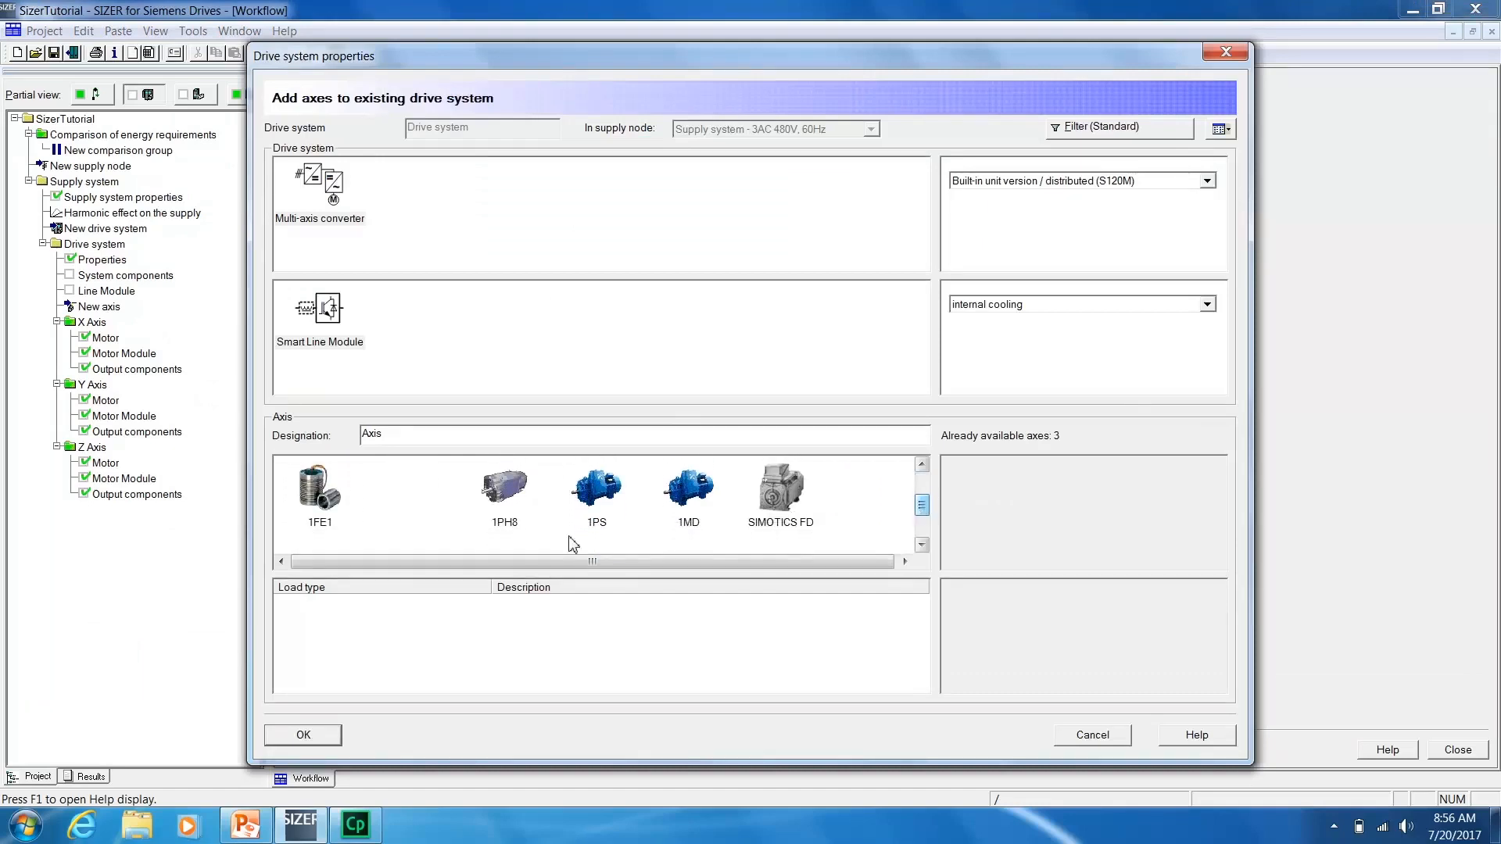
{"action": "left_click", "coordinate": [503, 504]}
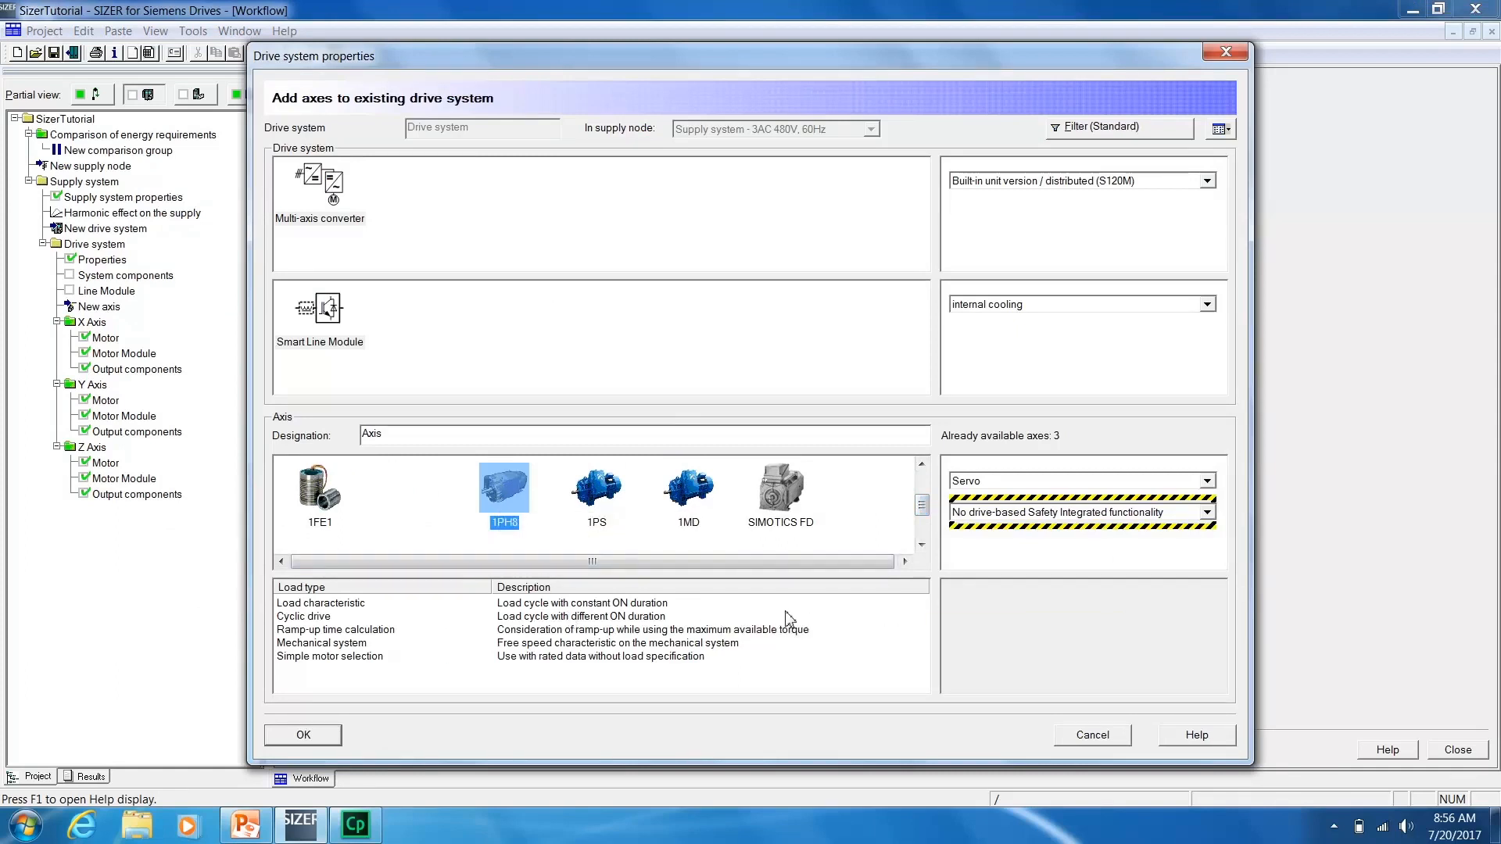
{"action": "left_click", "coordinate": [359, 605]}
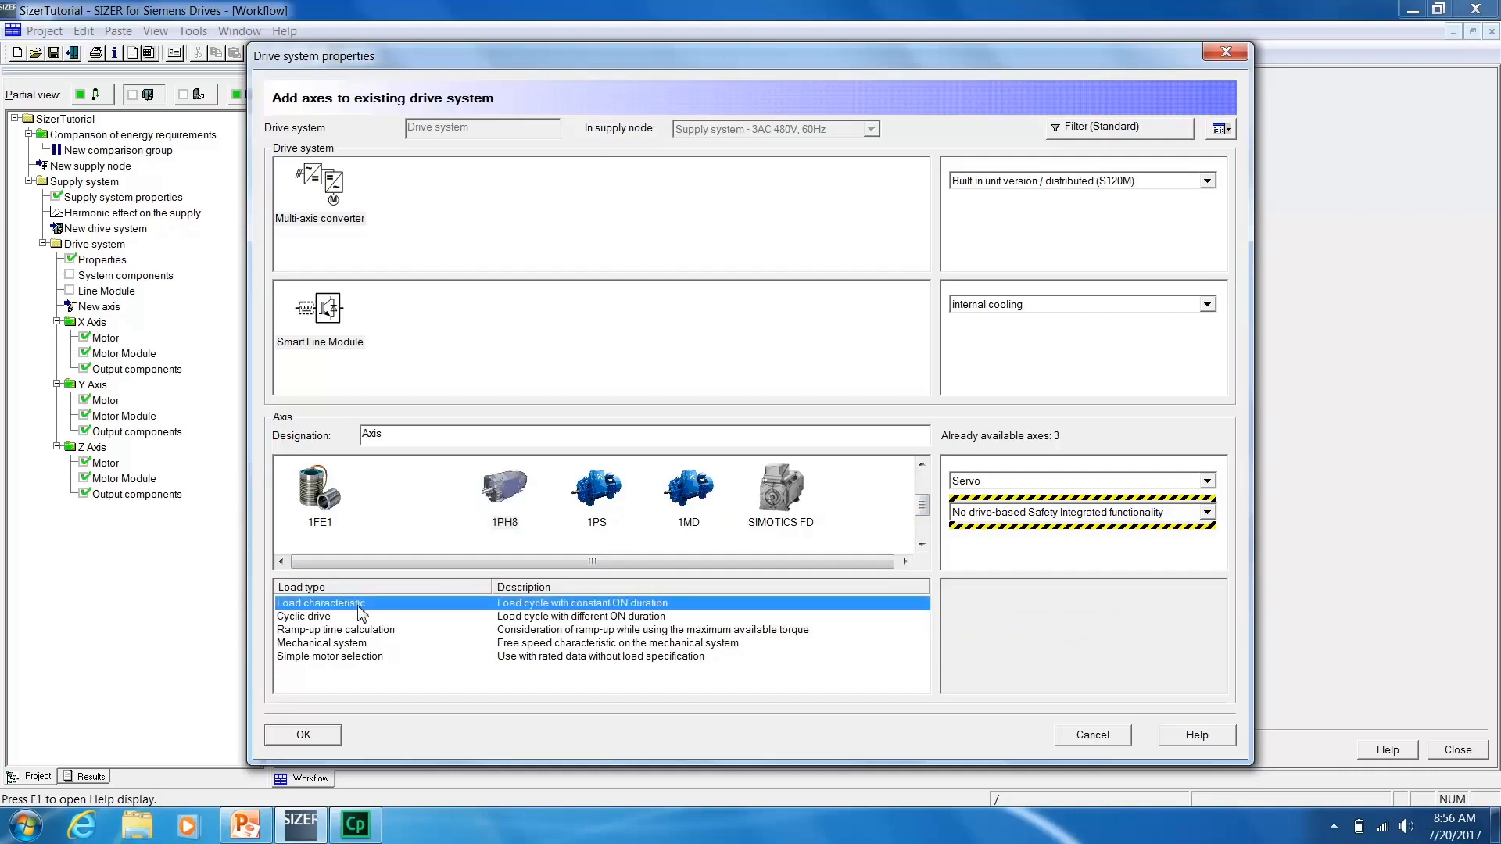
{"action": "left_click", "coordinate": [316, 742]}
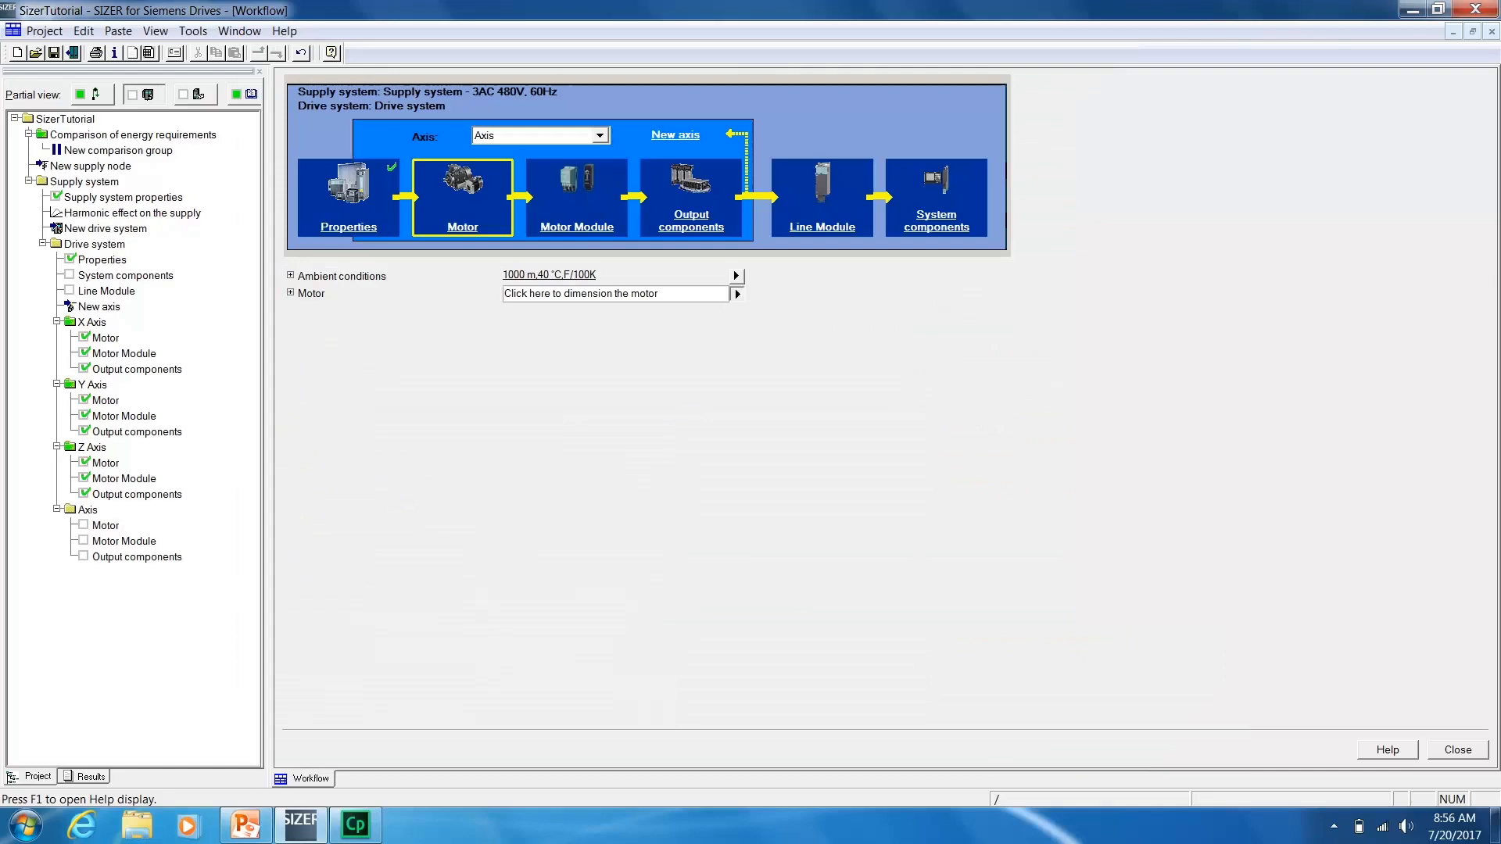
Define the 1PH8 motor's load data as constant power with 10 kW base load, 1500 rpm corner speed and 4500 rpm maximum load speed.
{"action": "left_click", "coordinate": [735, 293]}
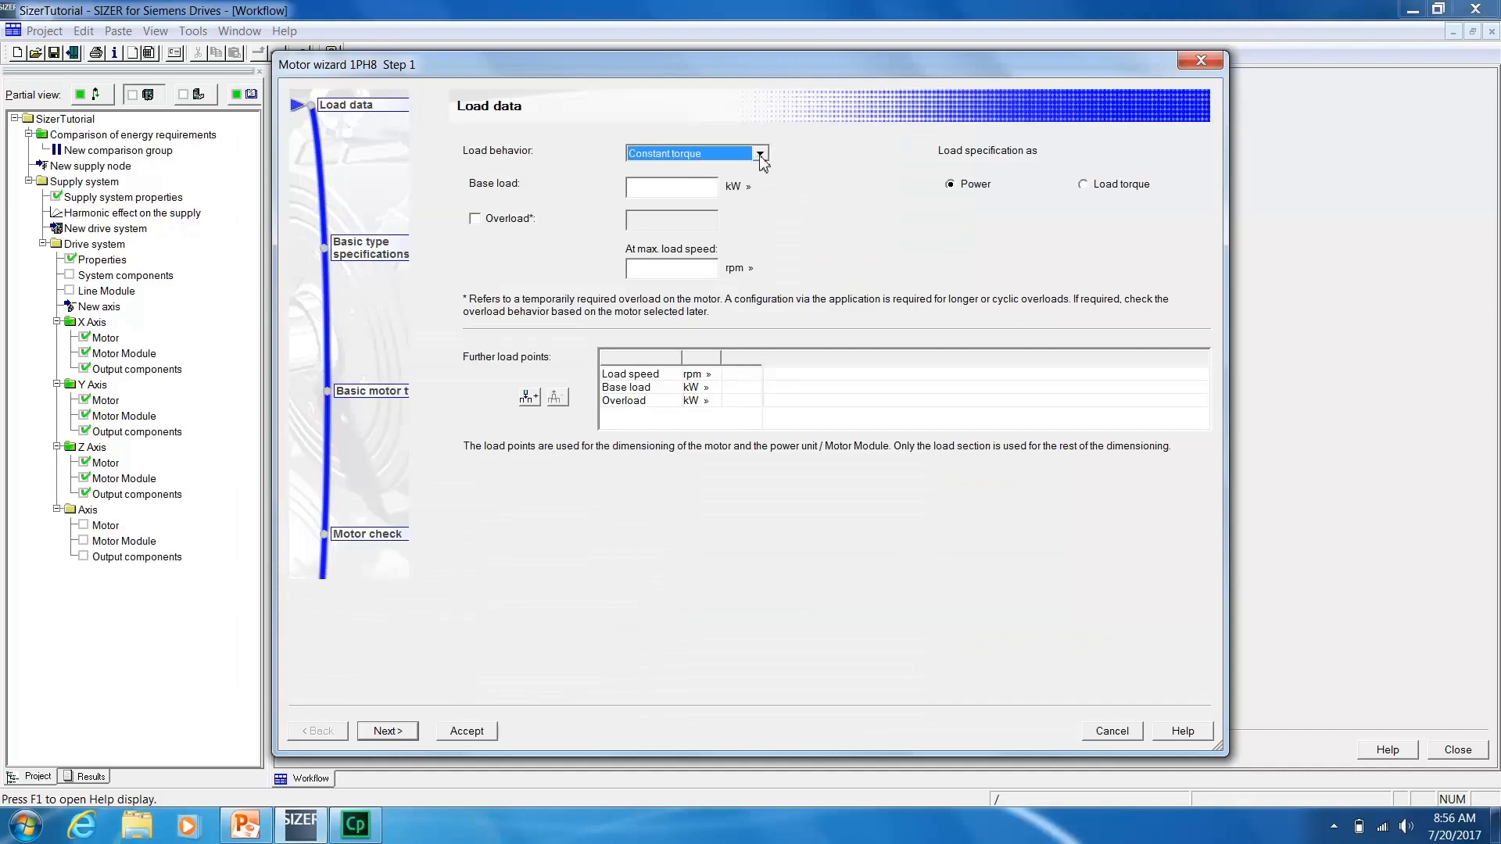
{"action": "left_click", "coordinate": [760, 154]}
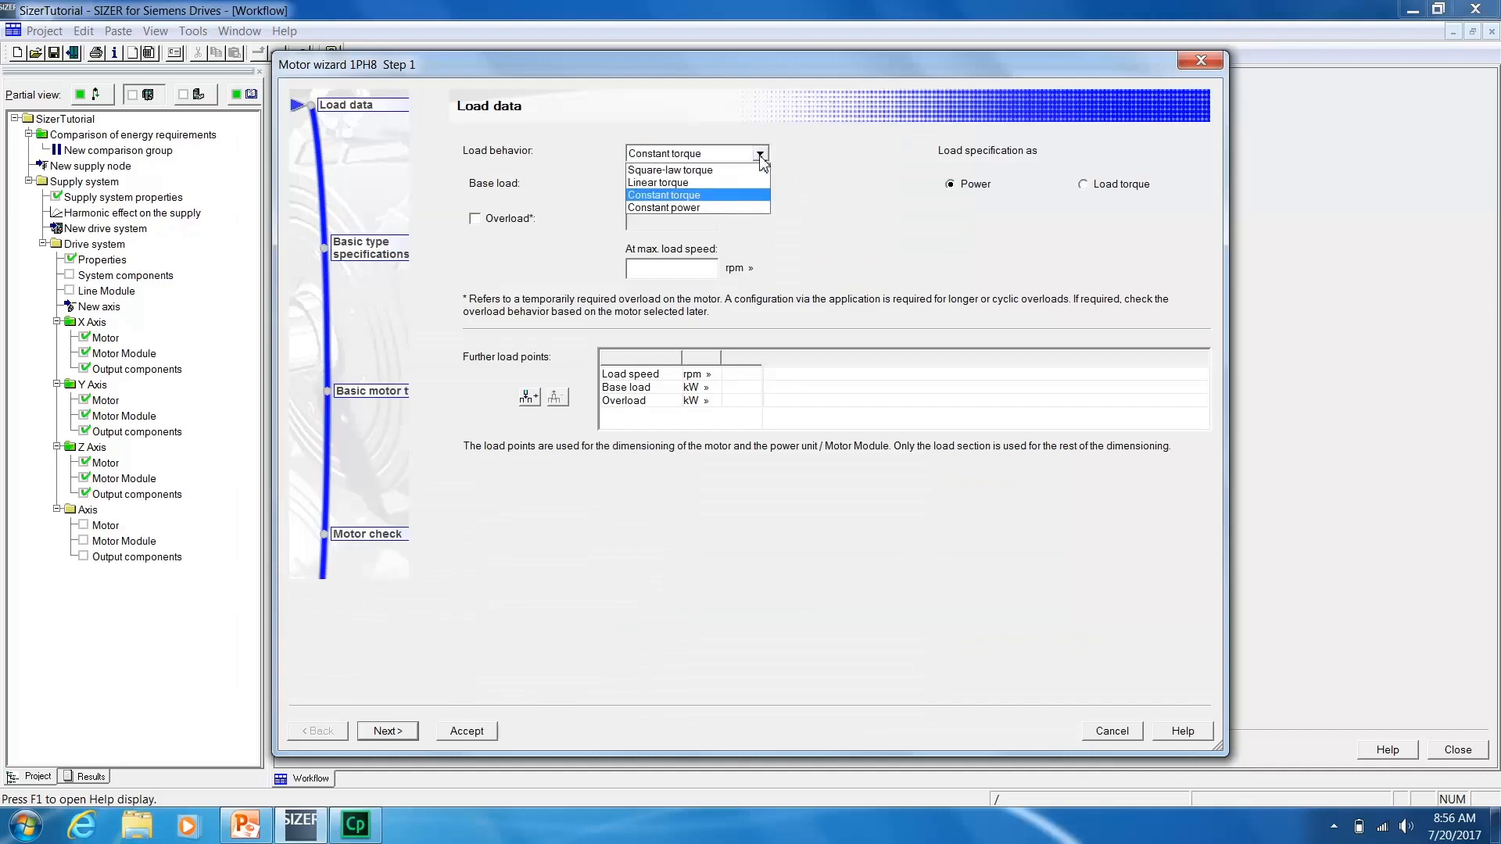
{"action": "left_click", "coordinate": [722, 209]}
{"action": "key", "text": "Tab"}
{"action": "type", "text": "10"}
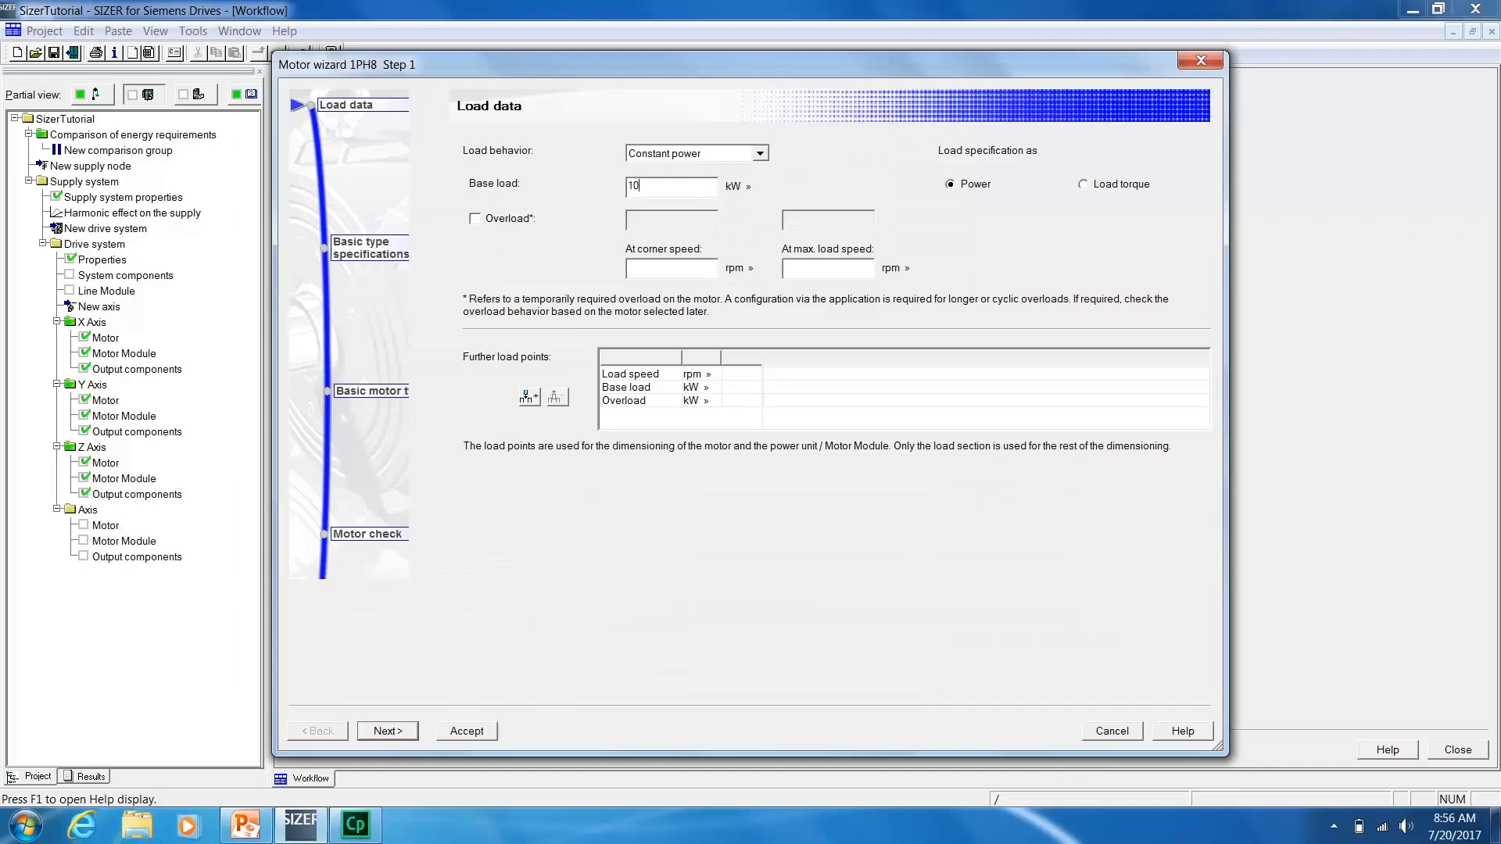
{"action": "key", "text": "Tab"}
{"action": "left_click", "coordinate": [661, 273]}
{"action": "type", "text": "1500"}
{"action": "left_click", "coordinate": [790, 272]}
{"action": "type", "text": "4500"}
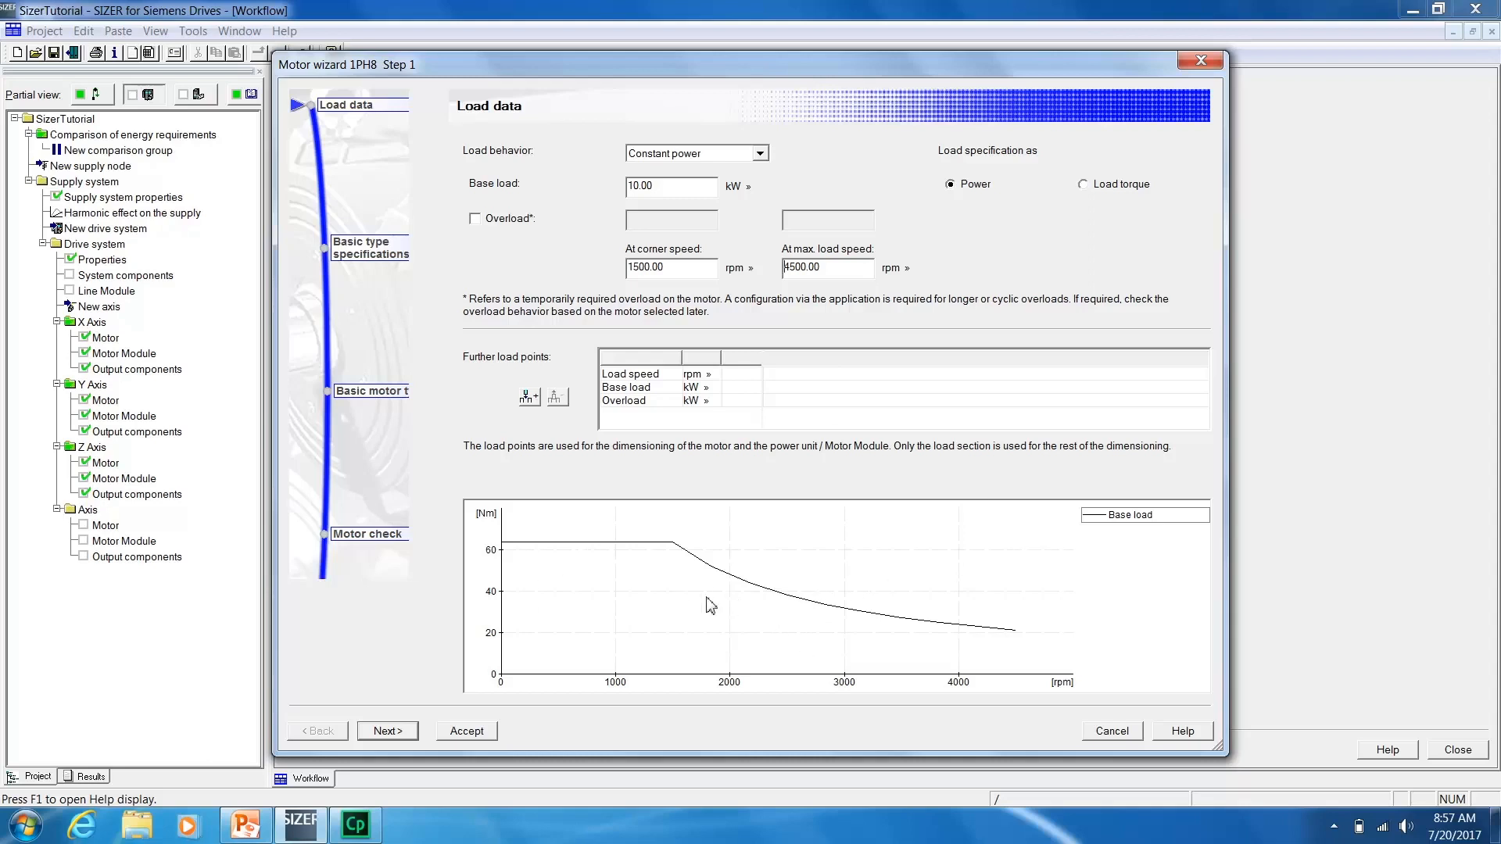
{"action": "left_click", "coordinate": [405, 733]}
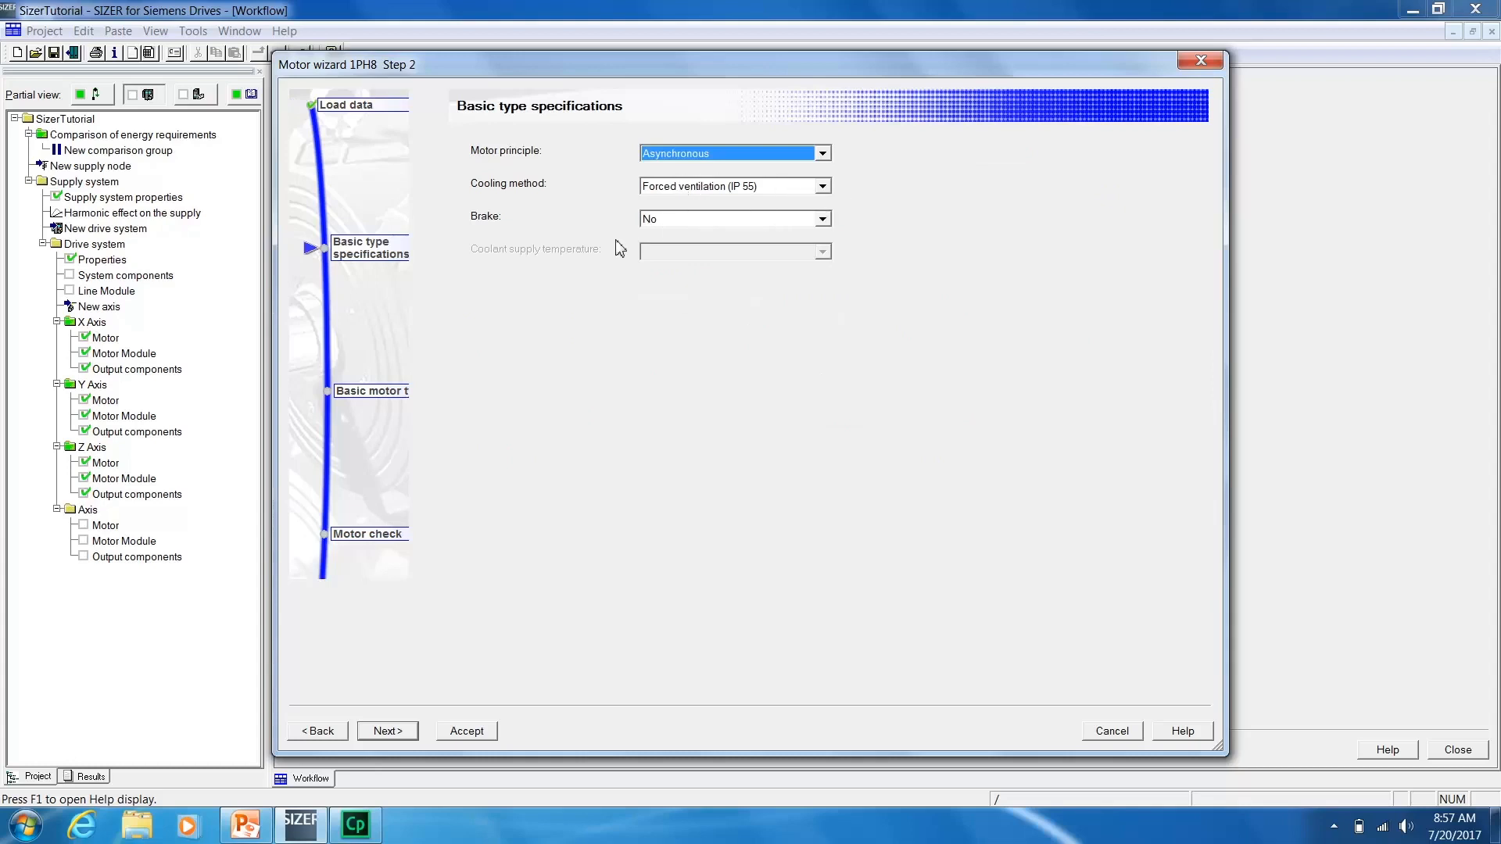
Accept the asynchronous, force-ventilated motor without brake, sort the basic types in ascending order and determine the optimum motor according to frame size.
{"action": "left_click", "coordinate": [398, 739]}
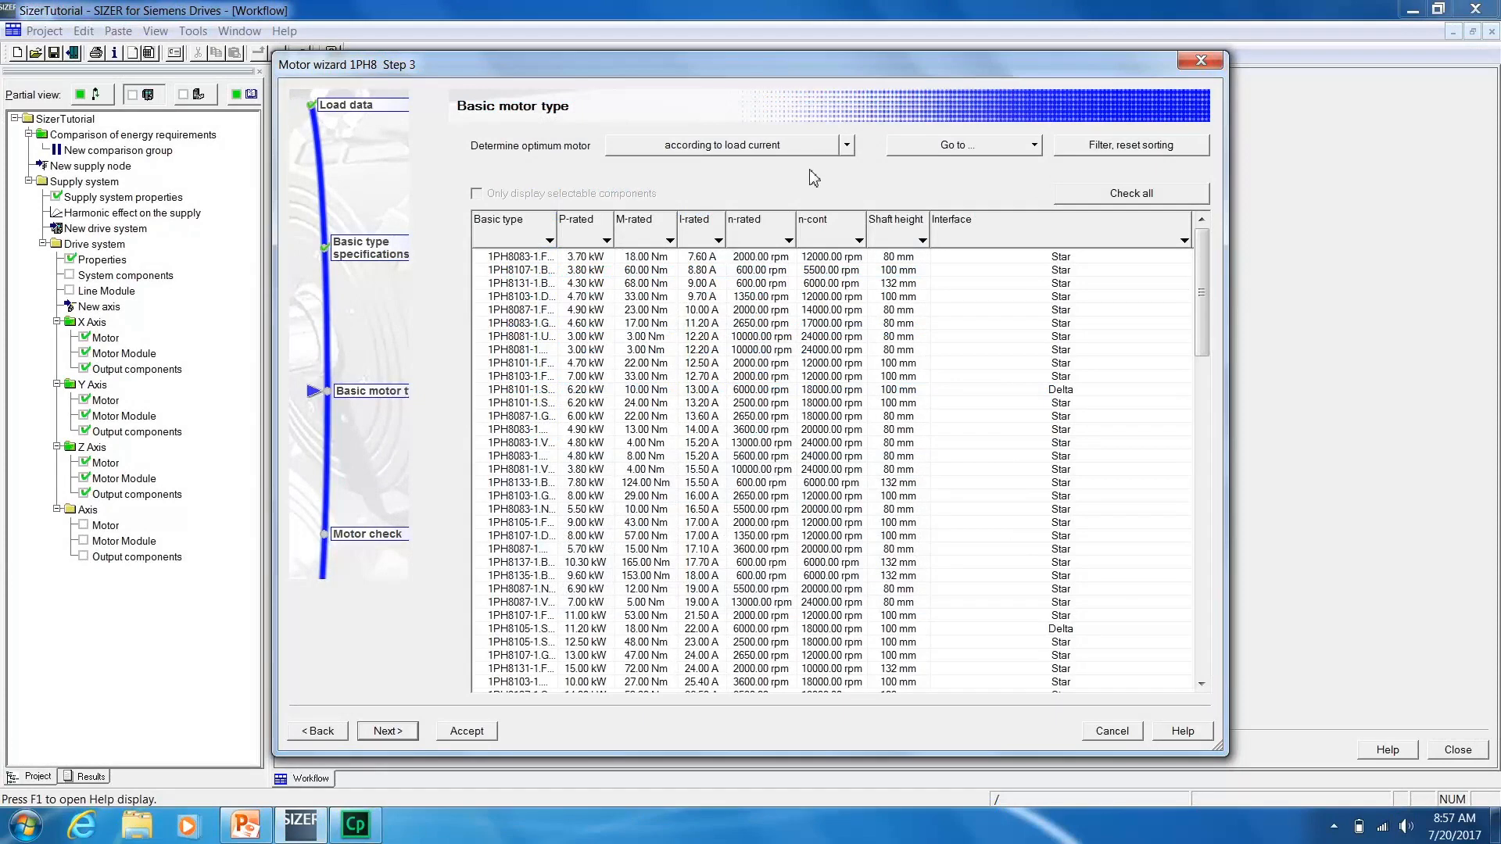
{"action": "left_click", "coordinate": [549, 241]}
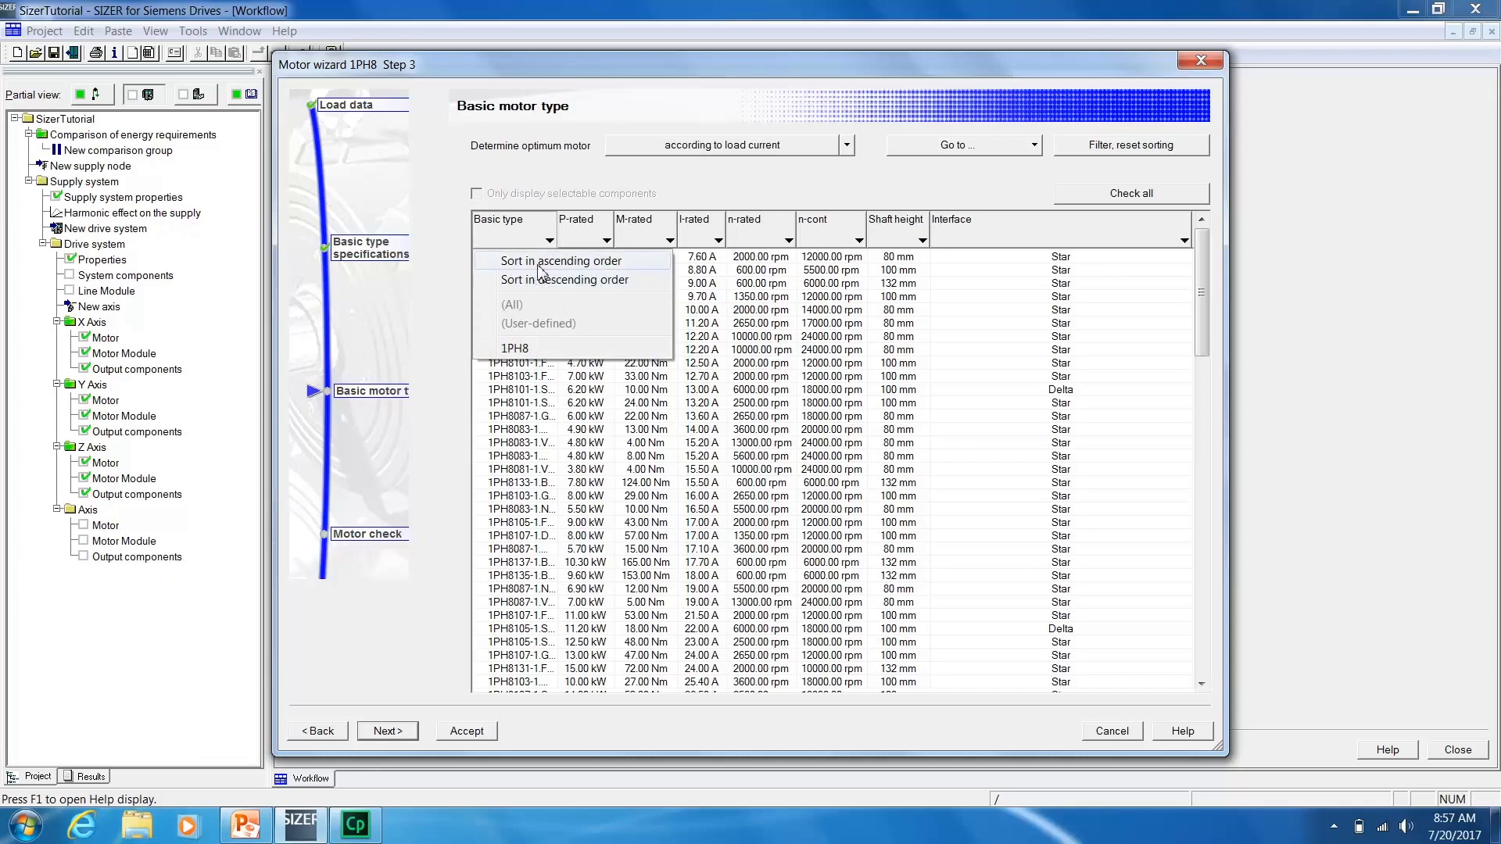
{"action": "left_click", "coordinate": [541, 263]}
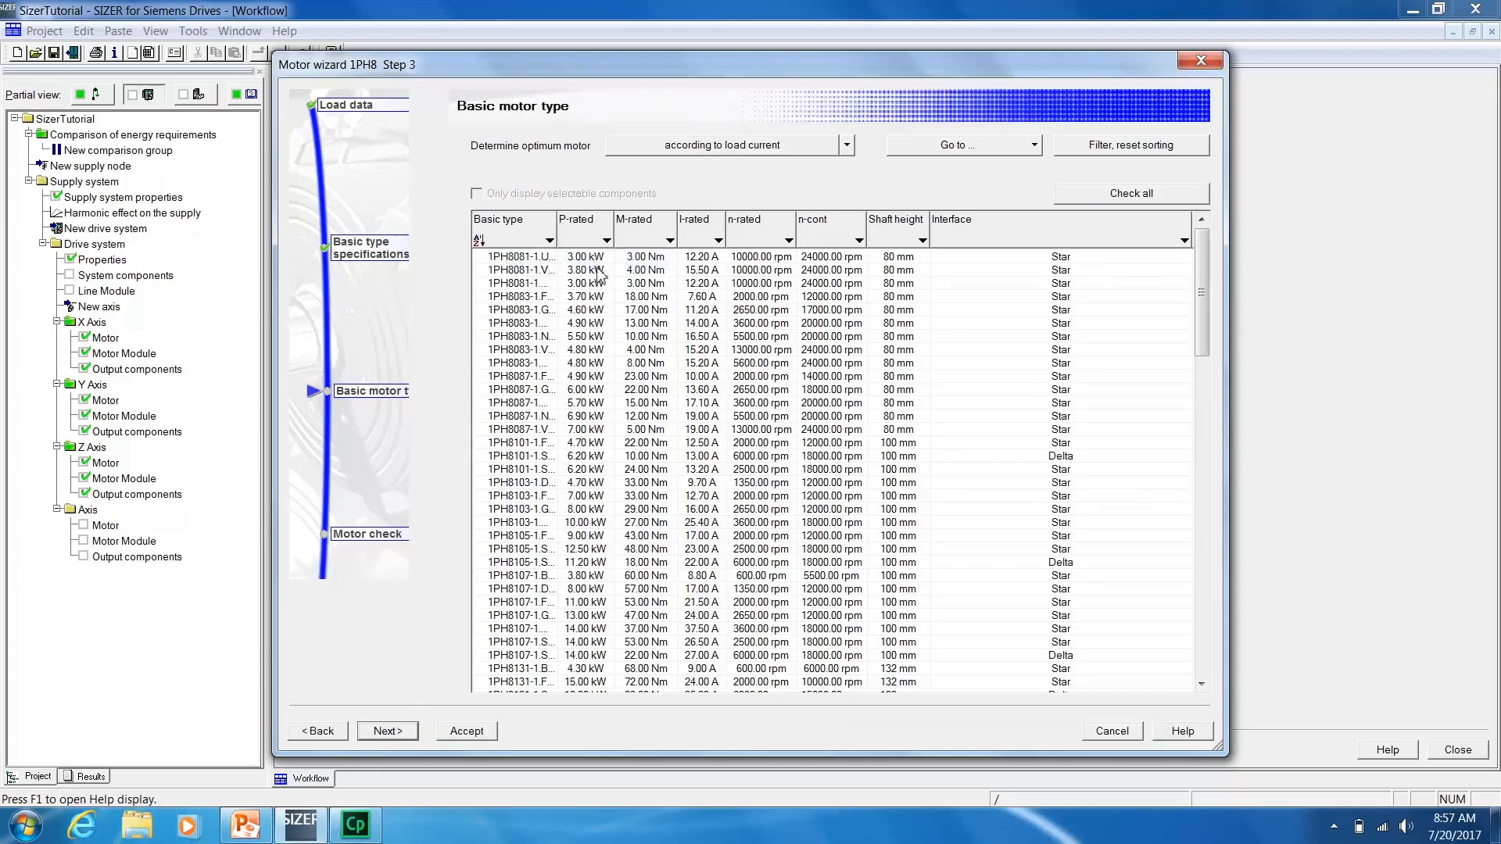
{"action": "left_click", "coordinate": [852, 152]}
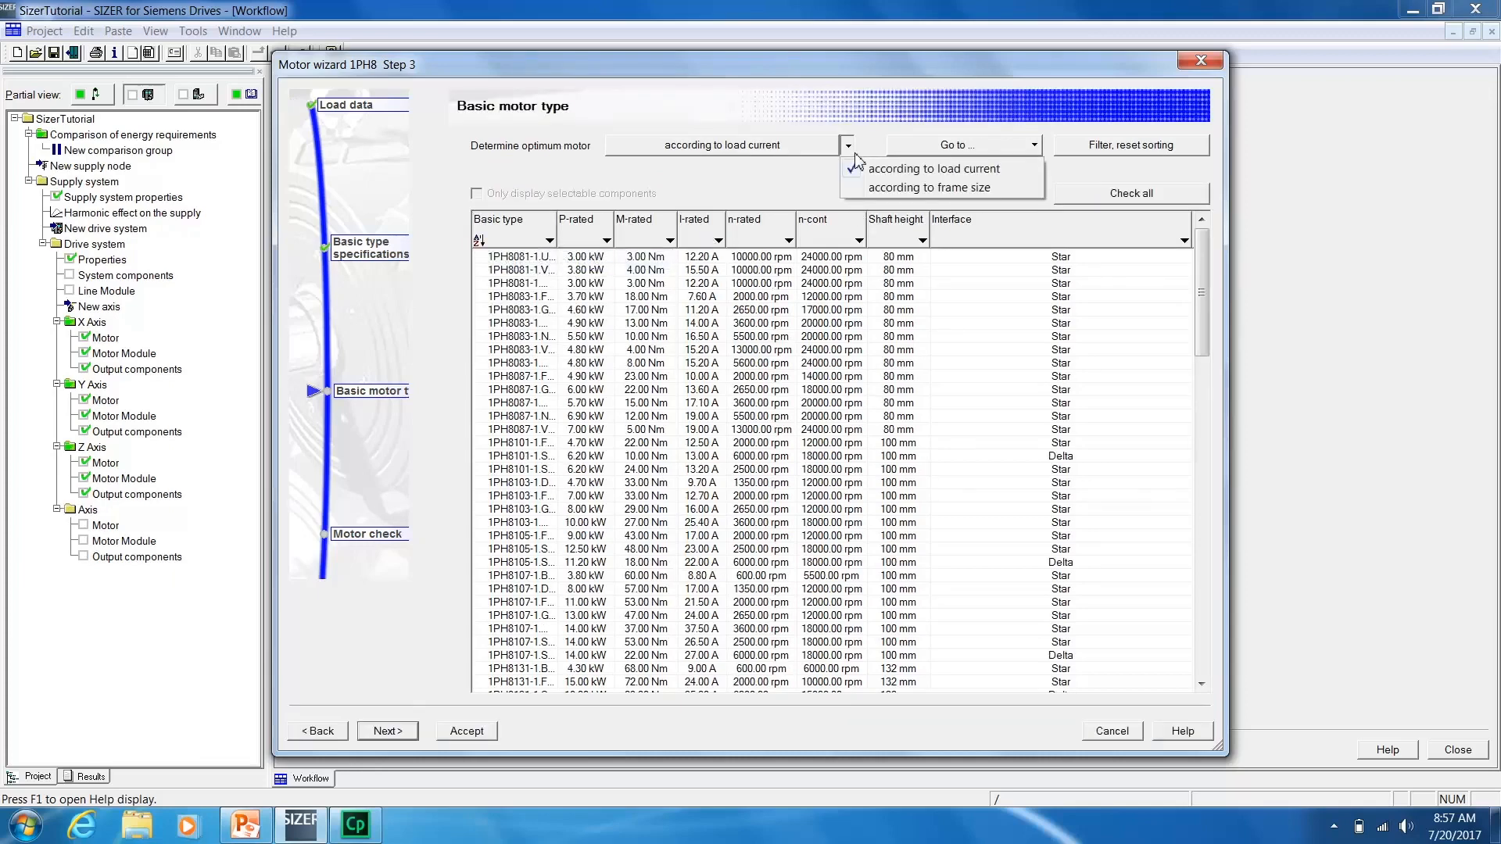
{"action": "left_click", "coordinate": [870, 189]}
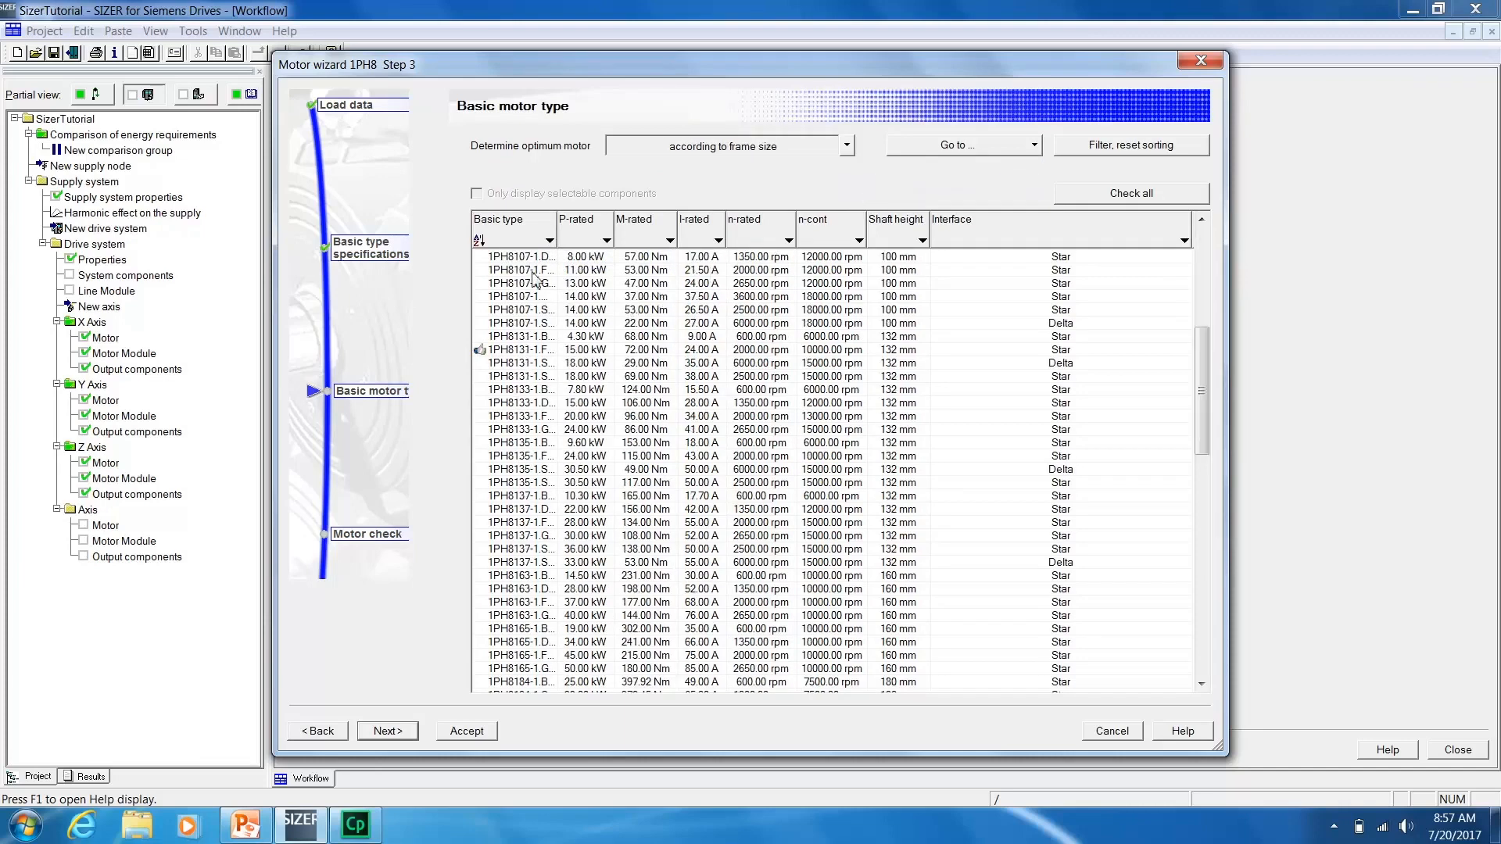
Choose the 15 kW 1PH8131-1.F basic motor type with 2000 rpm rated speed and proceed through its motor check.
{"action": "left_click", "coordinate": [500, 354]}
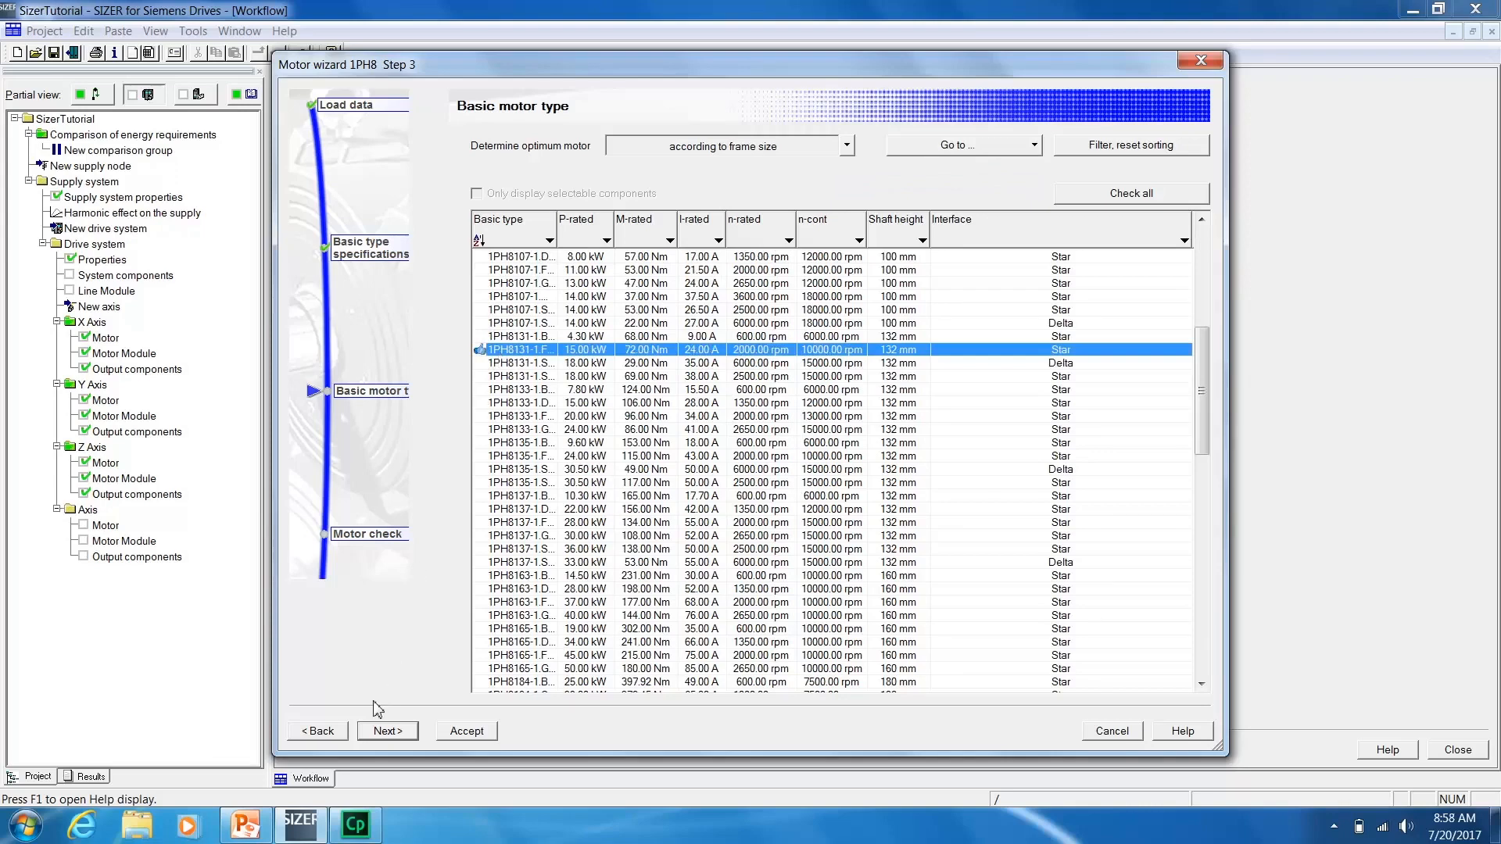
{"action": "left_click", "coordinate": [386, 732]}
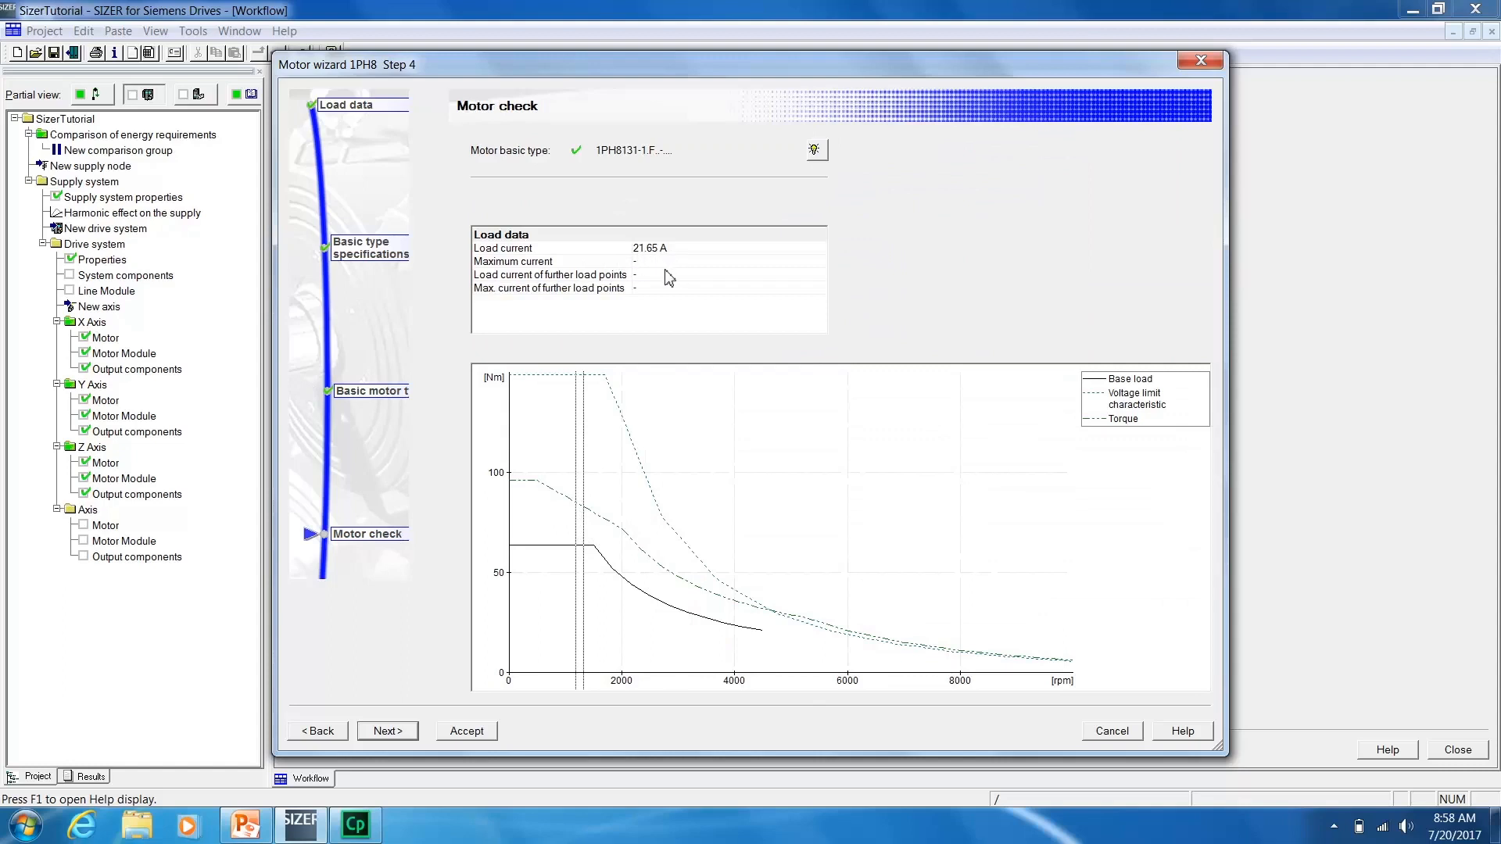
{"action": "mouse_move", "coordinate": [686, 477]}
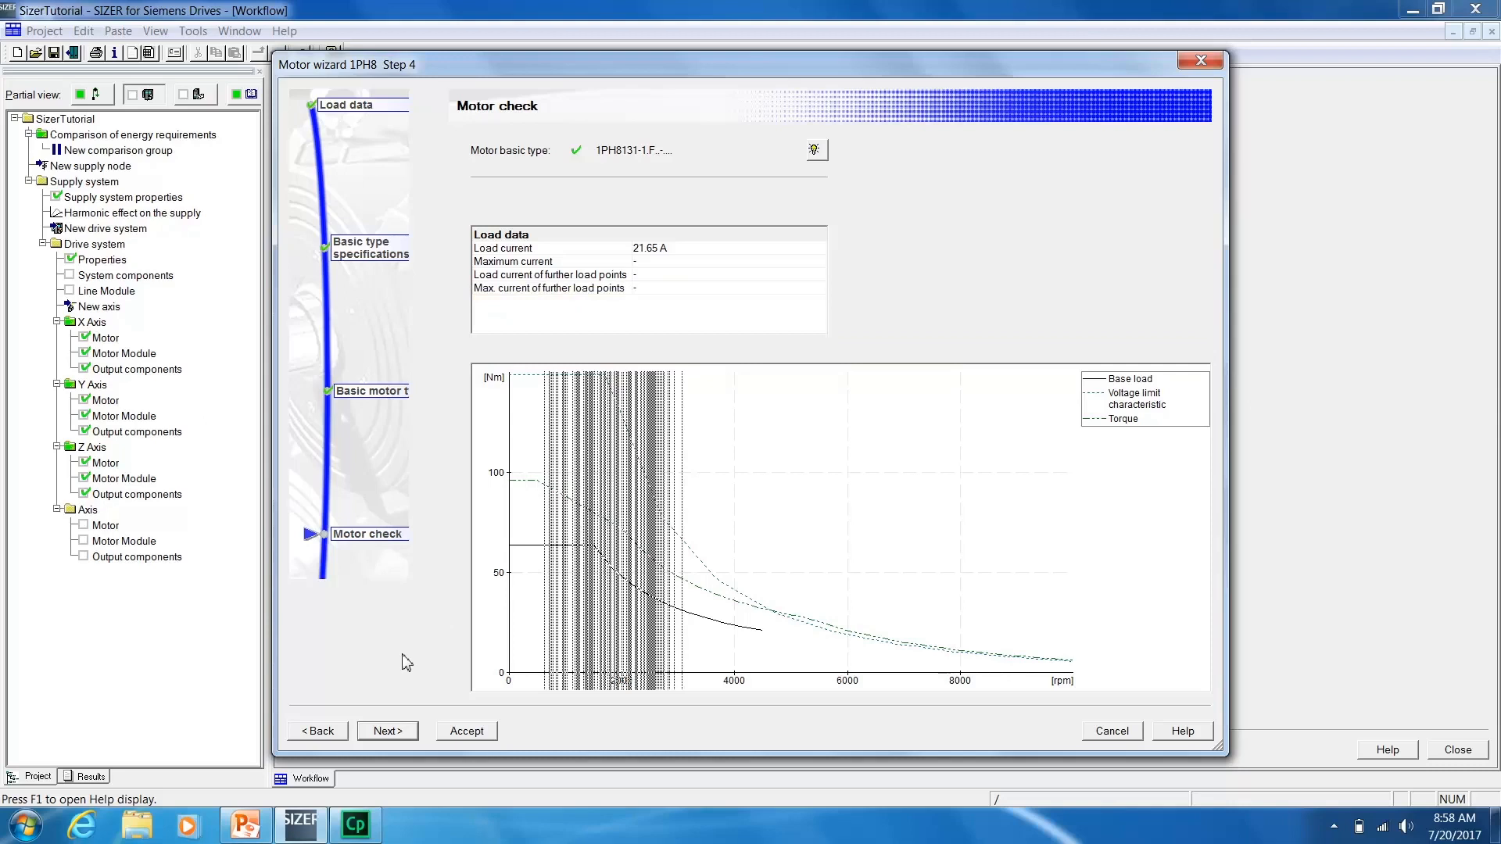
{"action": "left_click", "coordinate": [401, 729]}
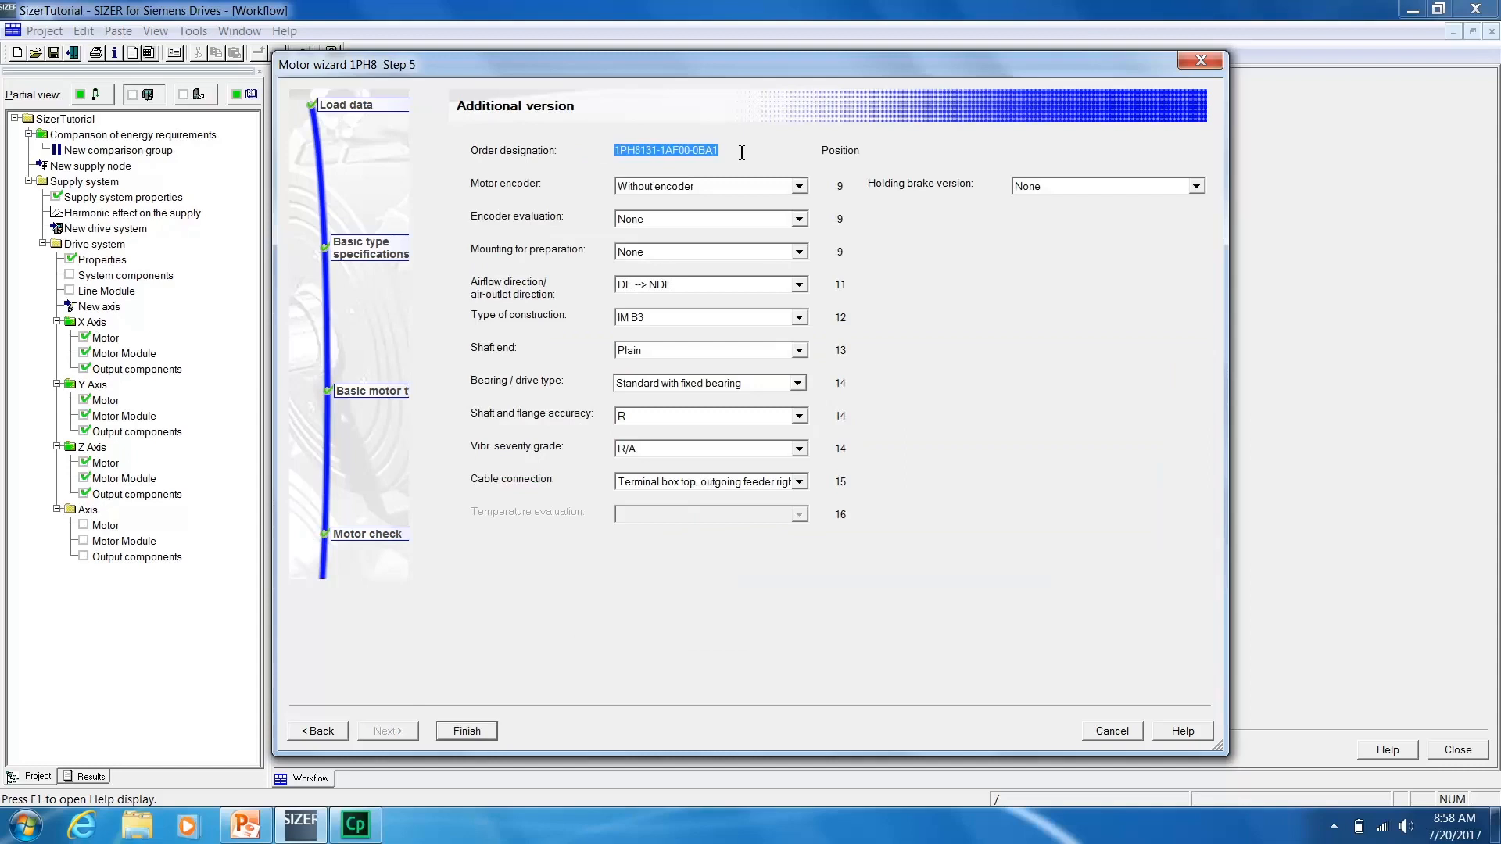
Give the 1PH8 motor the incremental encoder 22-bit with commutation position and finish the motor wizard.
{"action": "left_click", "coordinate": [799, 186]}
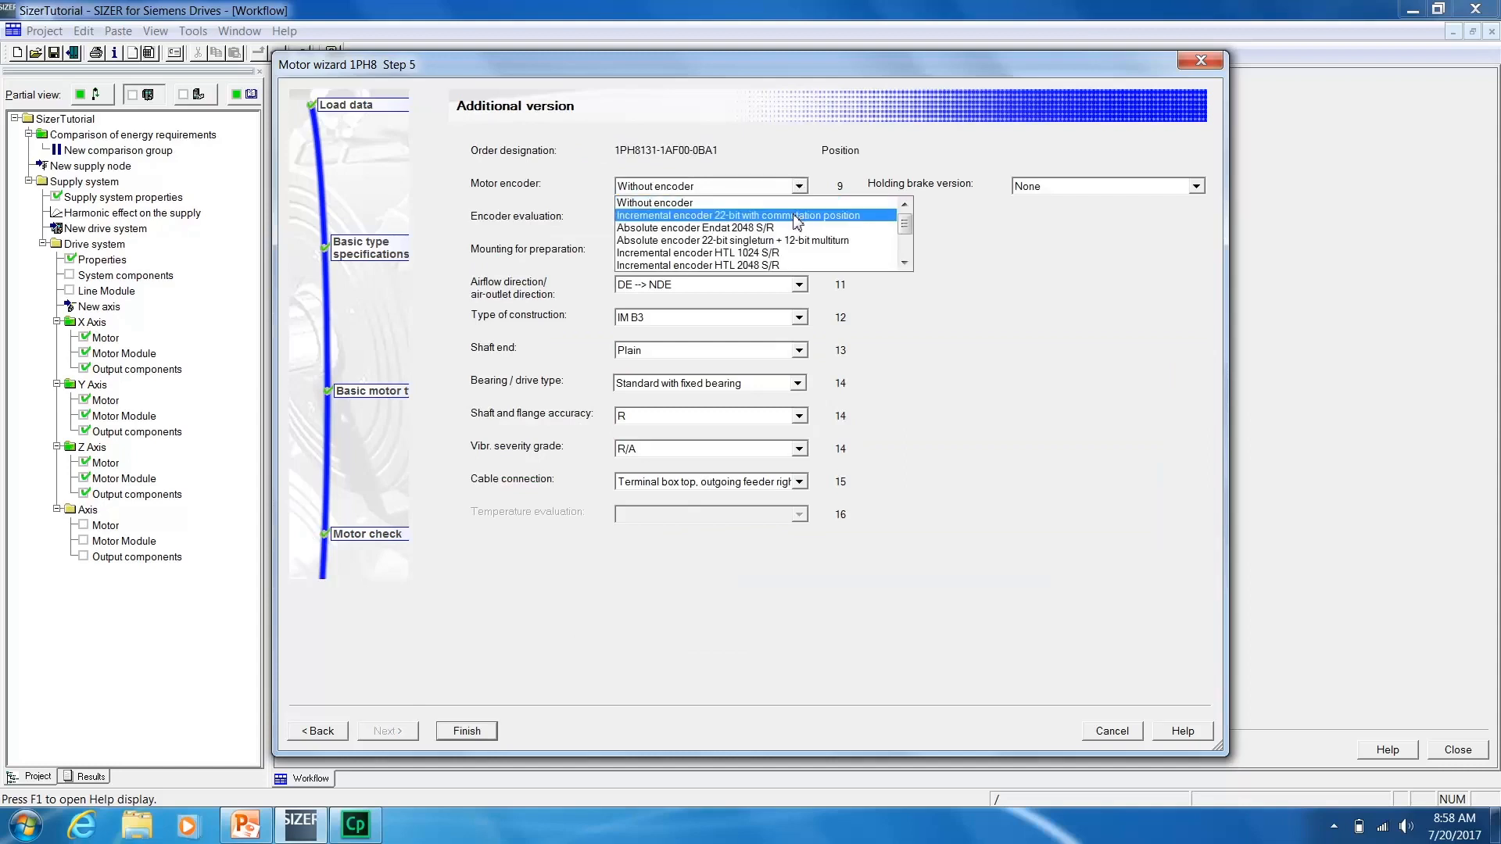
{"action": "left_click", "coordinate": [796, 216]}
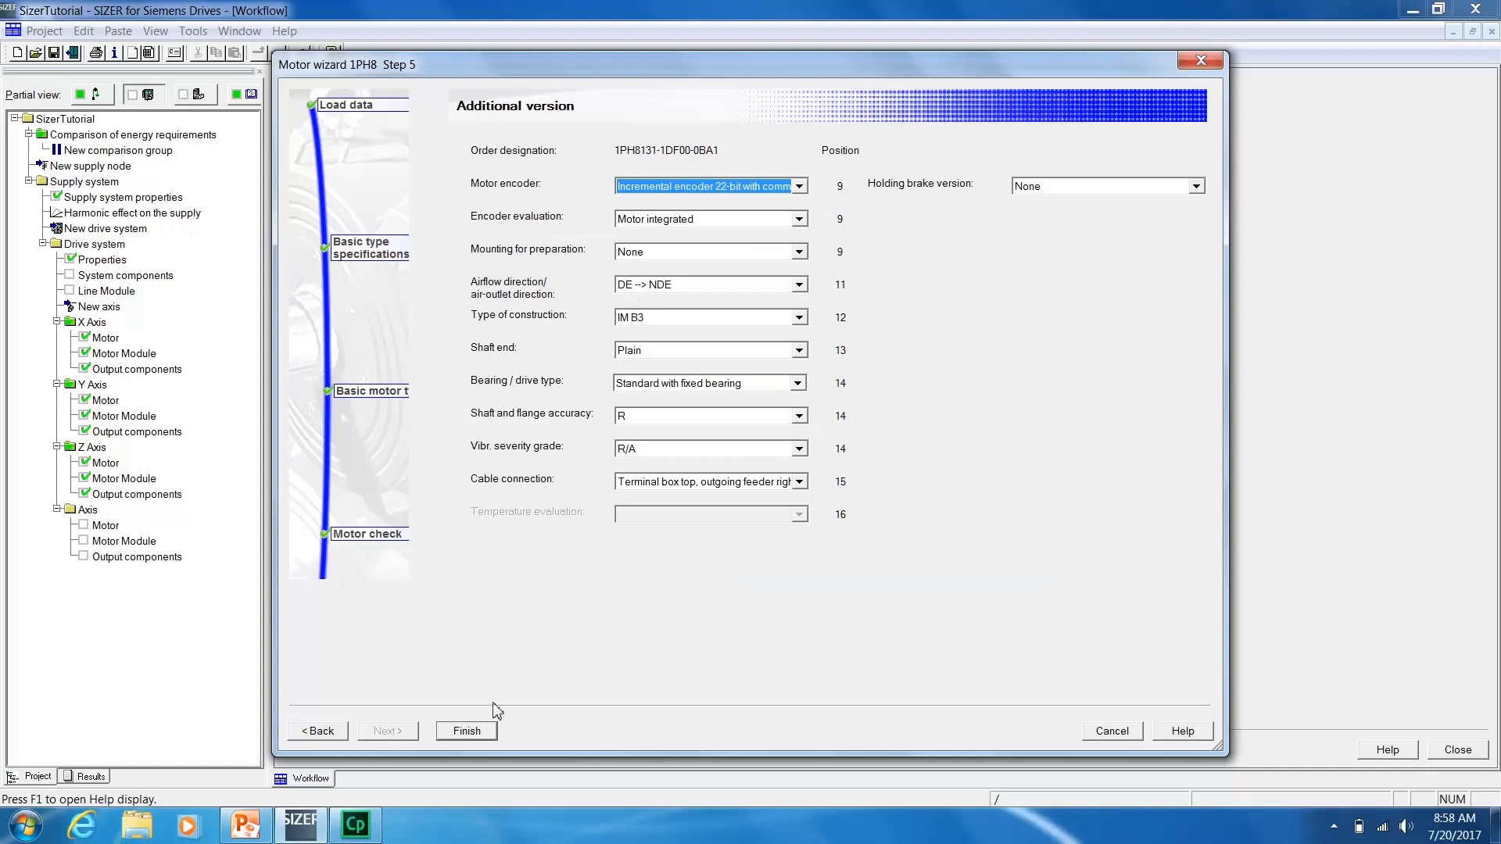
{"action": "left_click", "coordinate": [486, 731]}
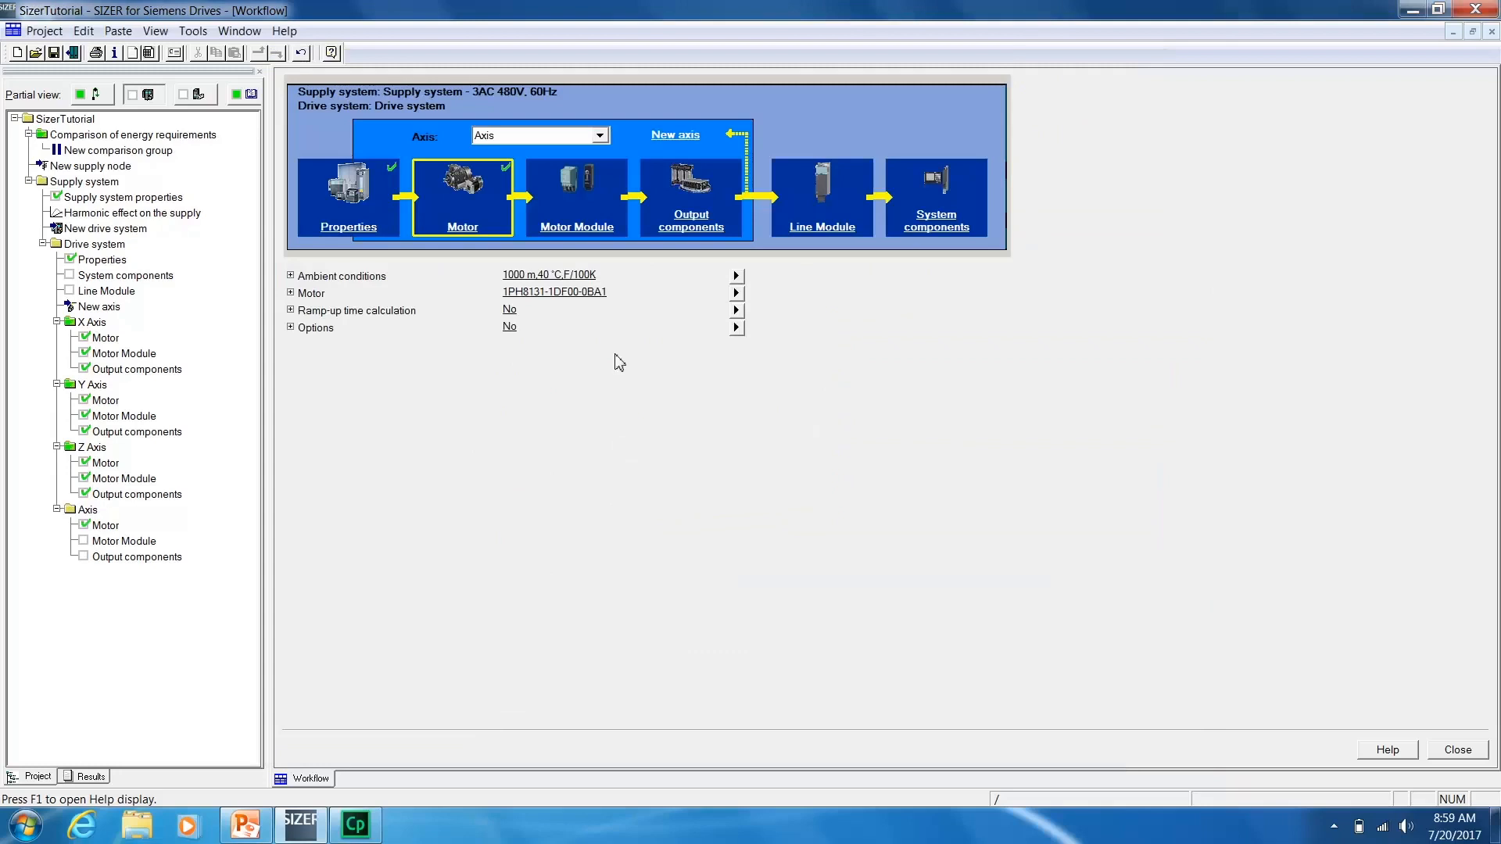
Dimension the fourth axis's Motor Module as the single 30 A Booksize C-type 6SL3120-1TE23-0AC0.
{"action": "left_click", "coordinate": [577, 227]}
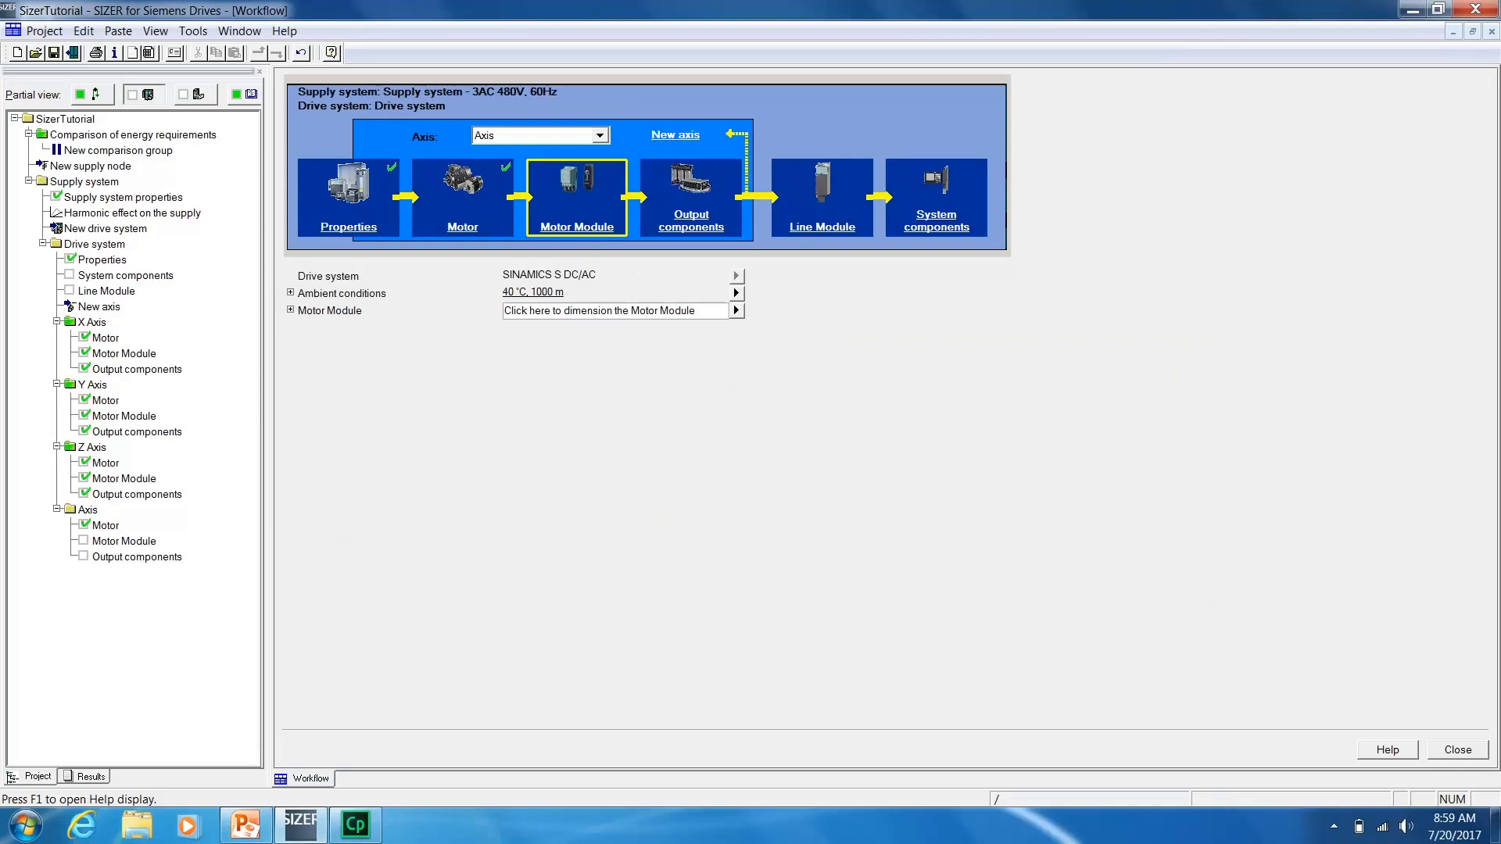
{"action": "left_click", "coordinate": [736, 311]}
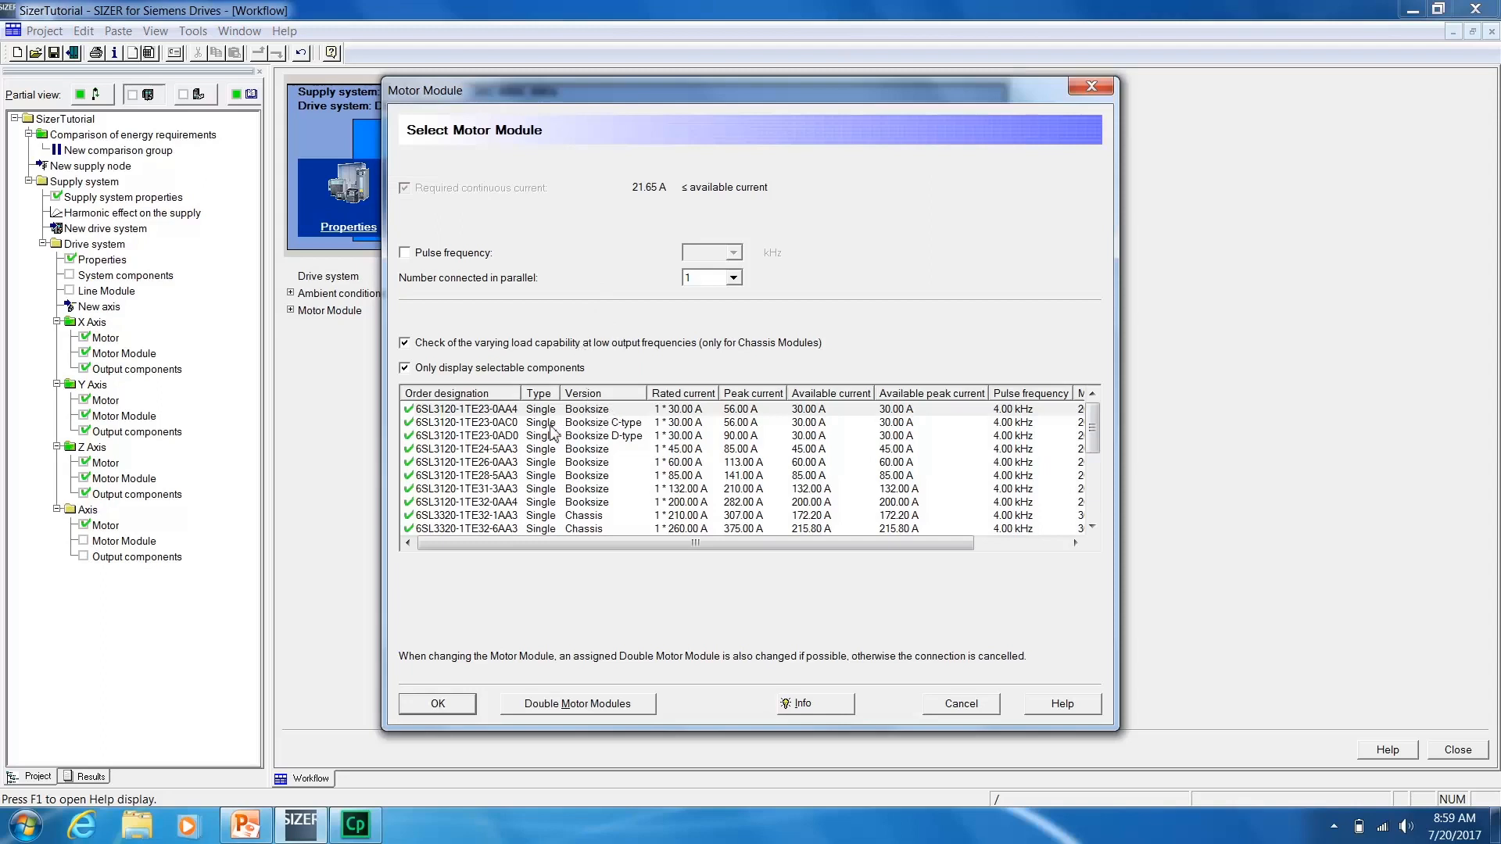
{"action": "left_click", "coordinate": [497, 424]}
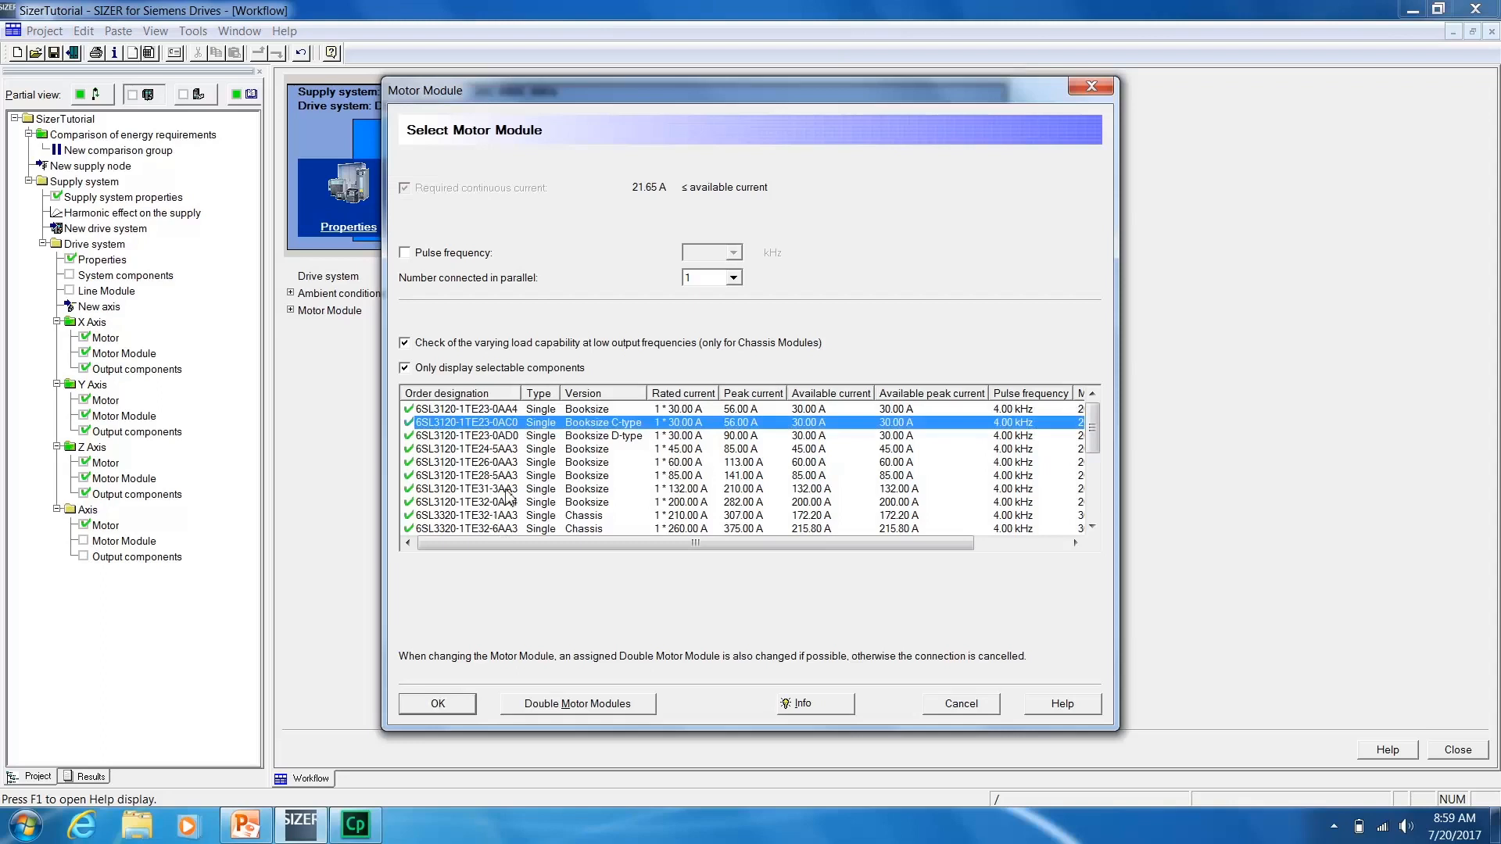
{"action": "left_click", "coordinate": [438, 706]}
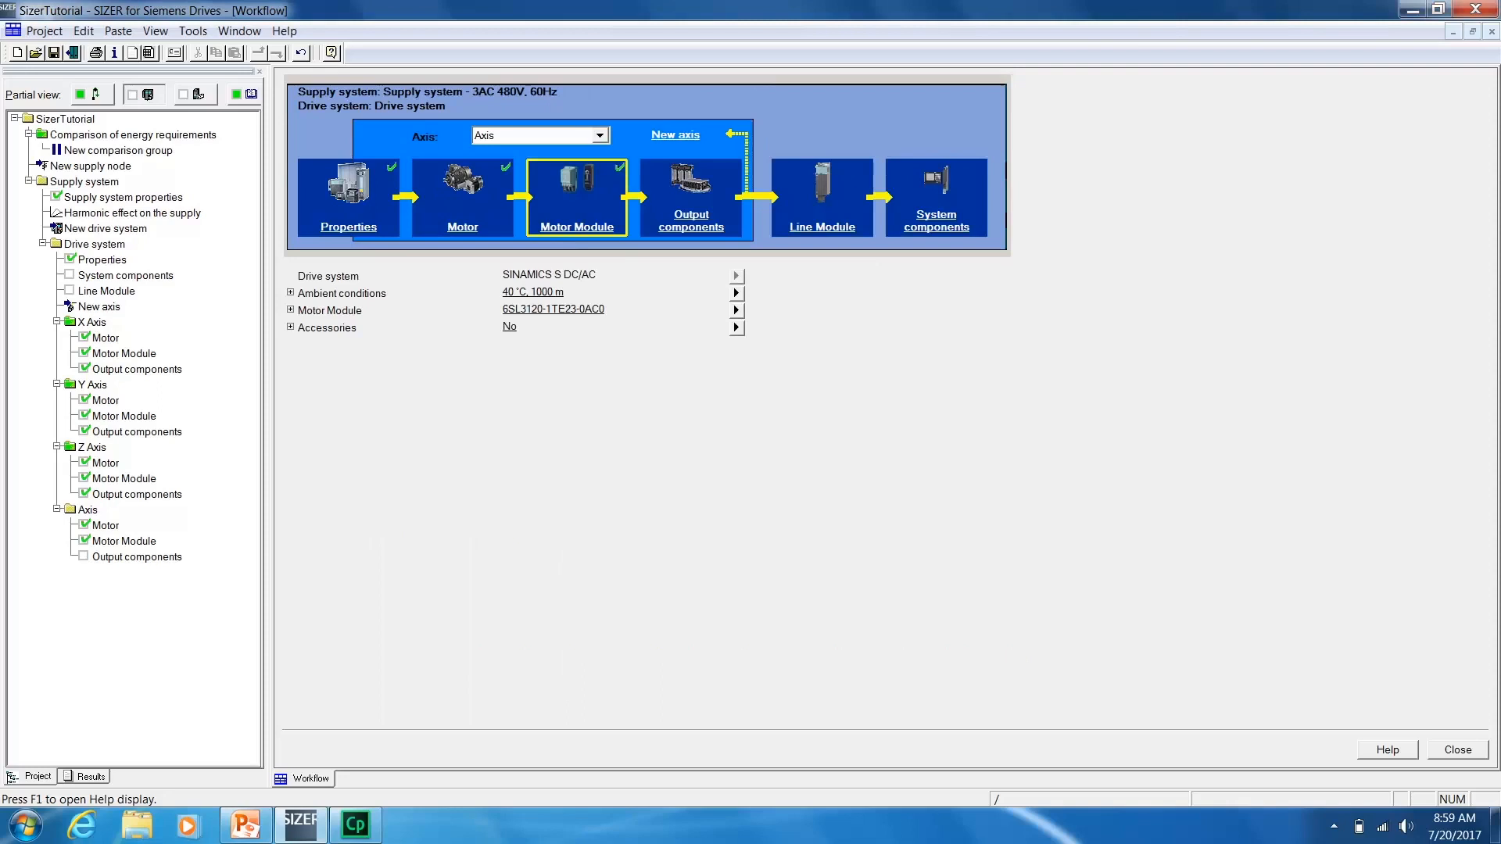
Confirm the fourth axis's output options without adding any.
{"action": "left_click", "coordinate": [691, 222]}
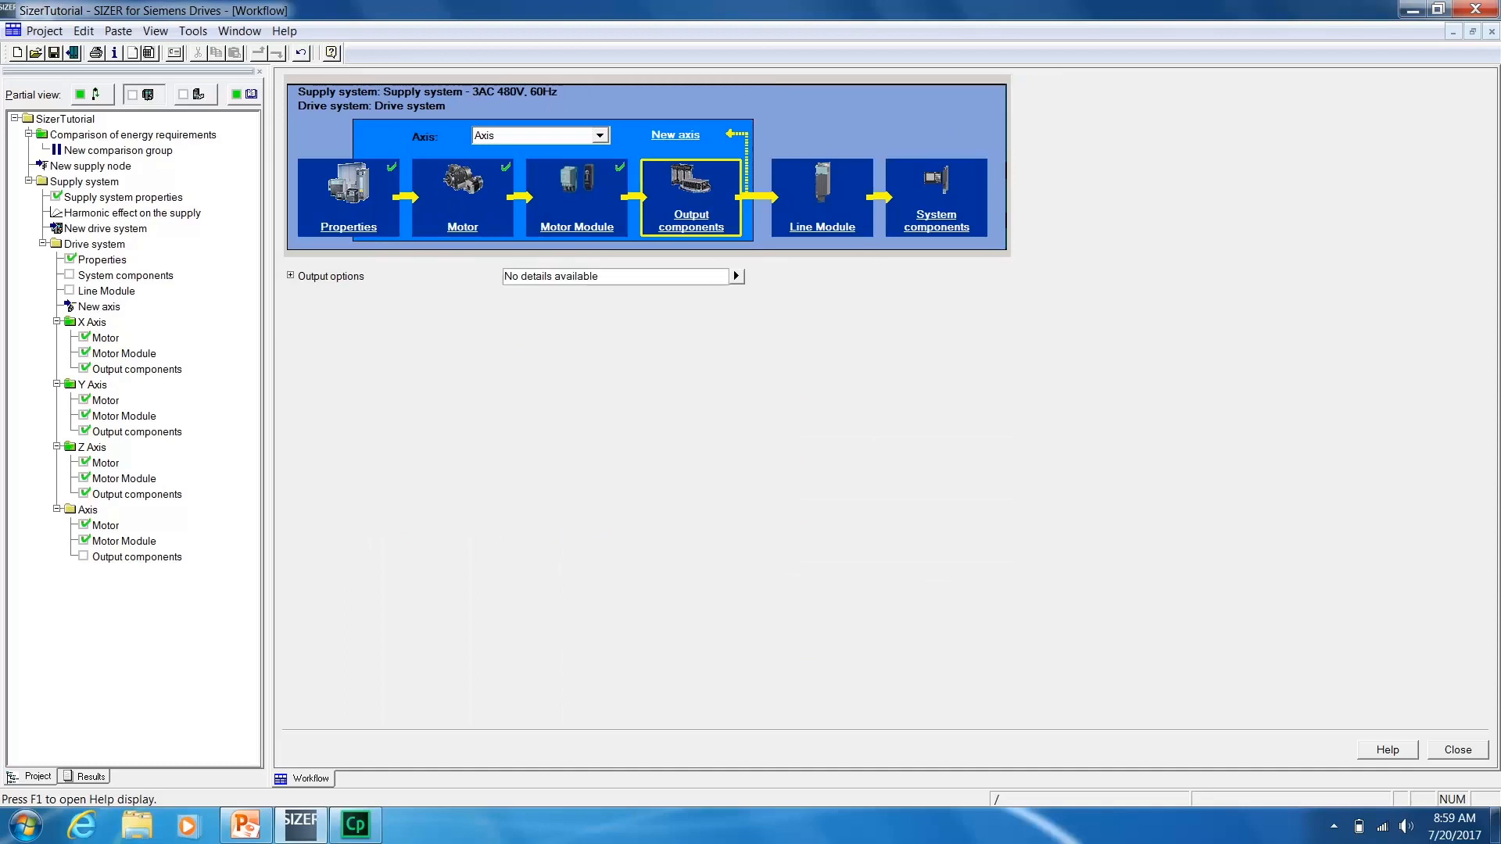
{"action": "left_click", "coordinate": [737, 275]}
{"action": "left_click", "coordinate": [485, 611]}
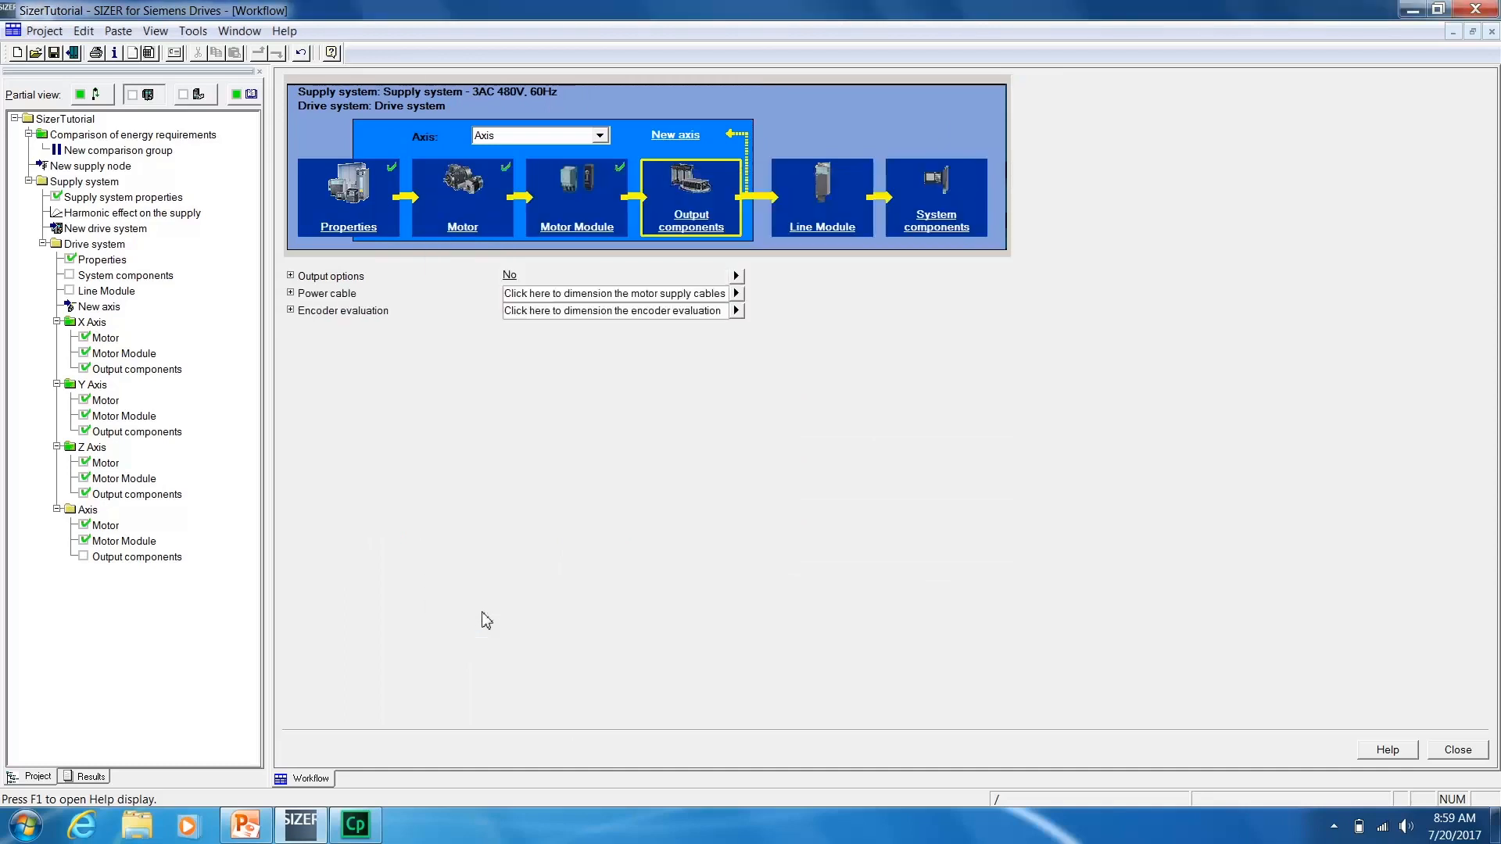
Define the power cable as MOTION-CONNECT 800PLUS without brake cable, full thread (trailing-type), S120 C/D types, 10 m long, with no external fan cable.
{"action": "left_click", "coordinate": [738, 294]}
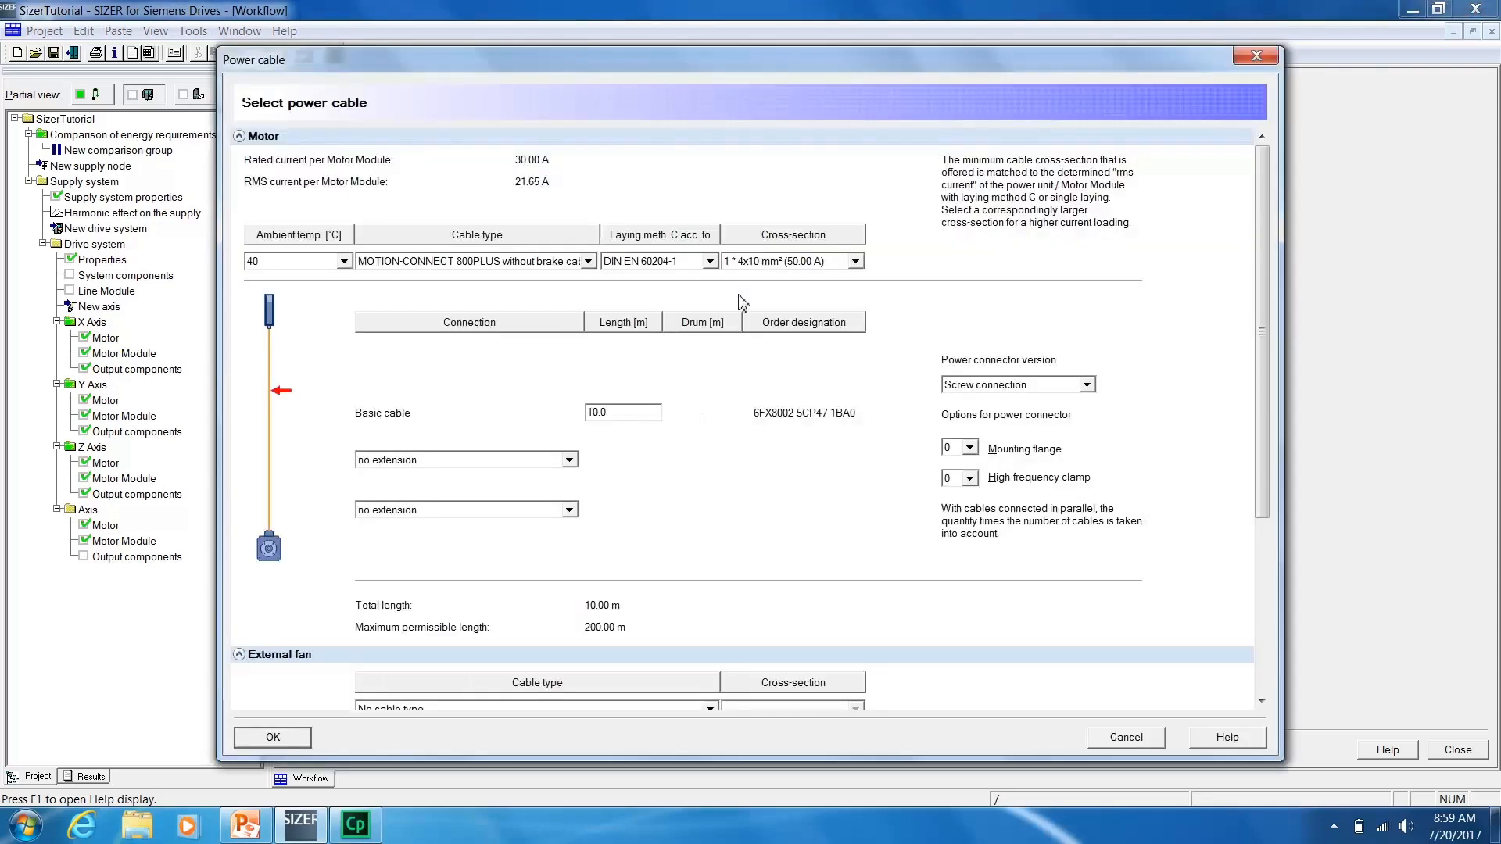
{"action": "left_click", "coordinate": [588, 262]}
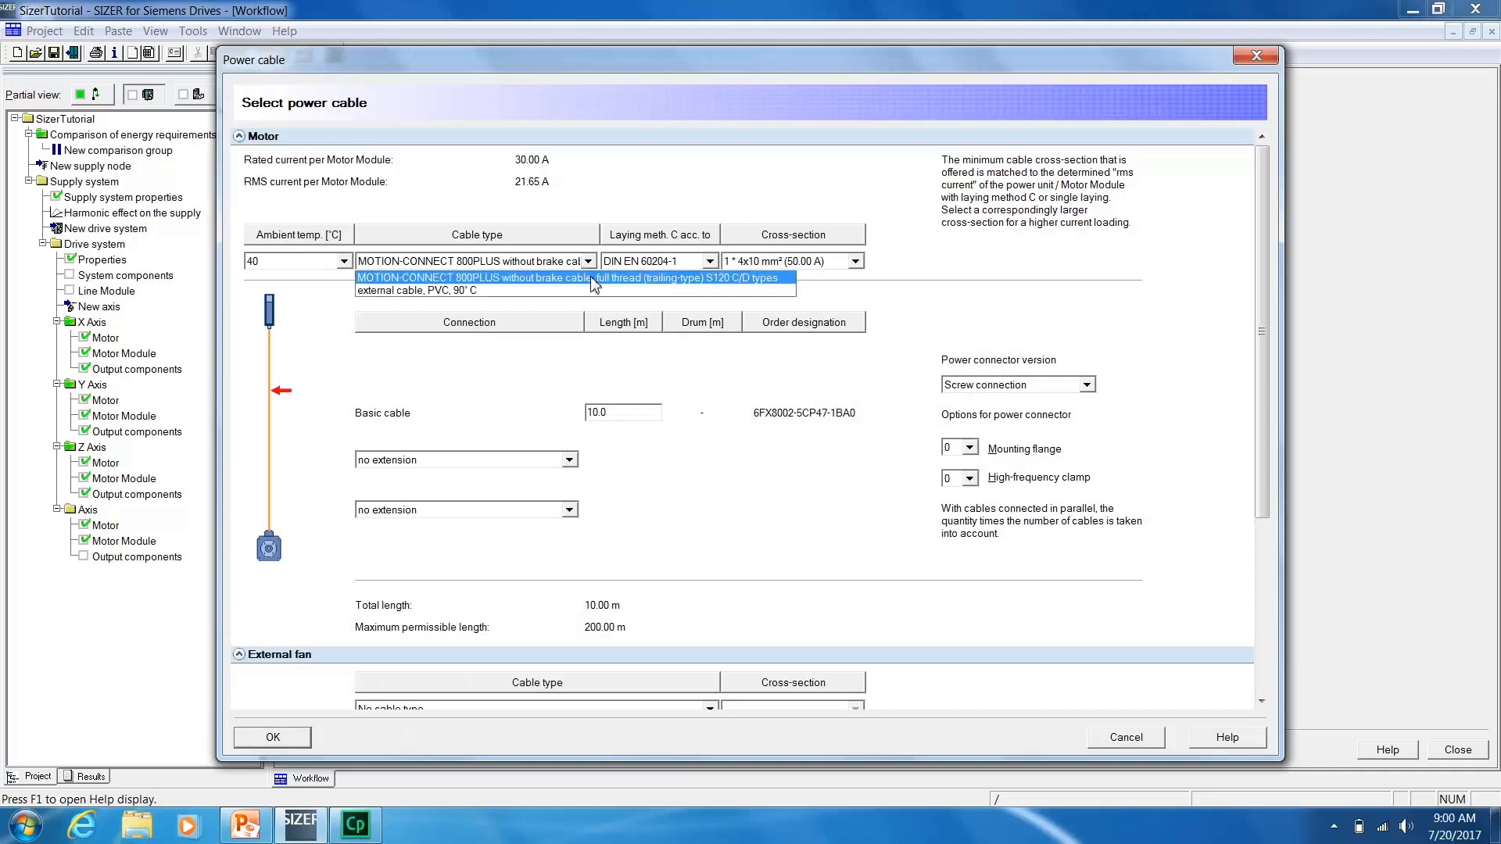
{"action": "left_click", "coordinate": [592, 279]}
{"action": "left_click", "coordinate": [588, 278]}
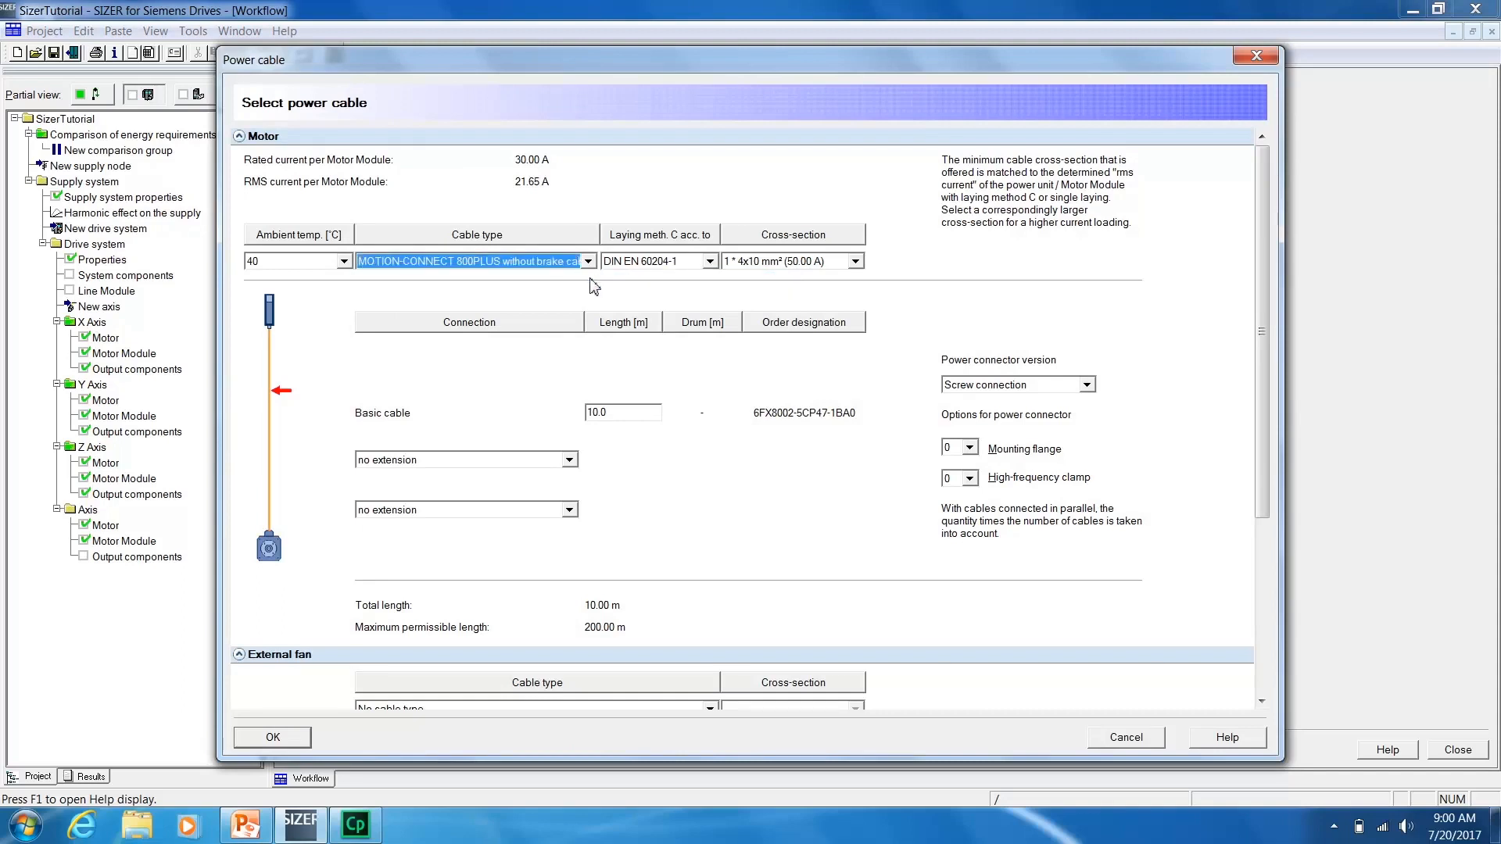
{"action": "left_click", "coordinate": [647, 412]}
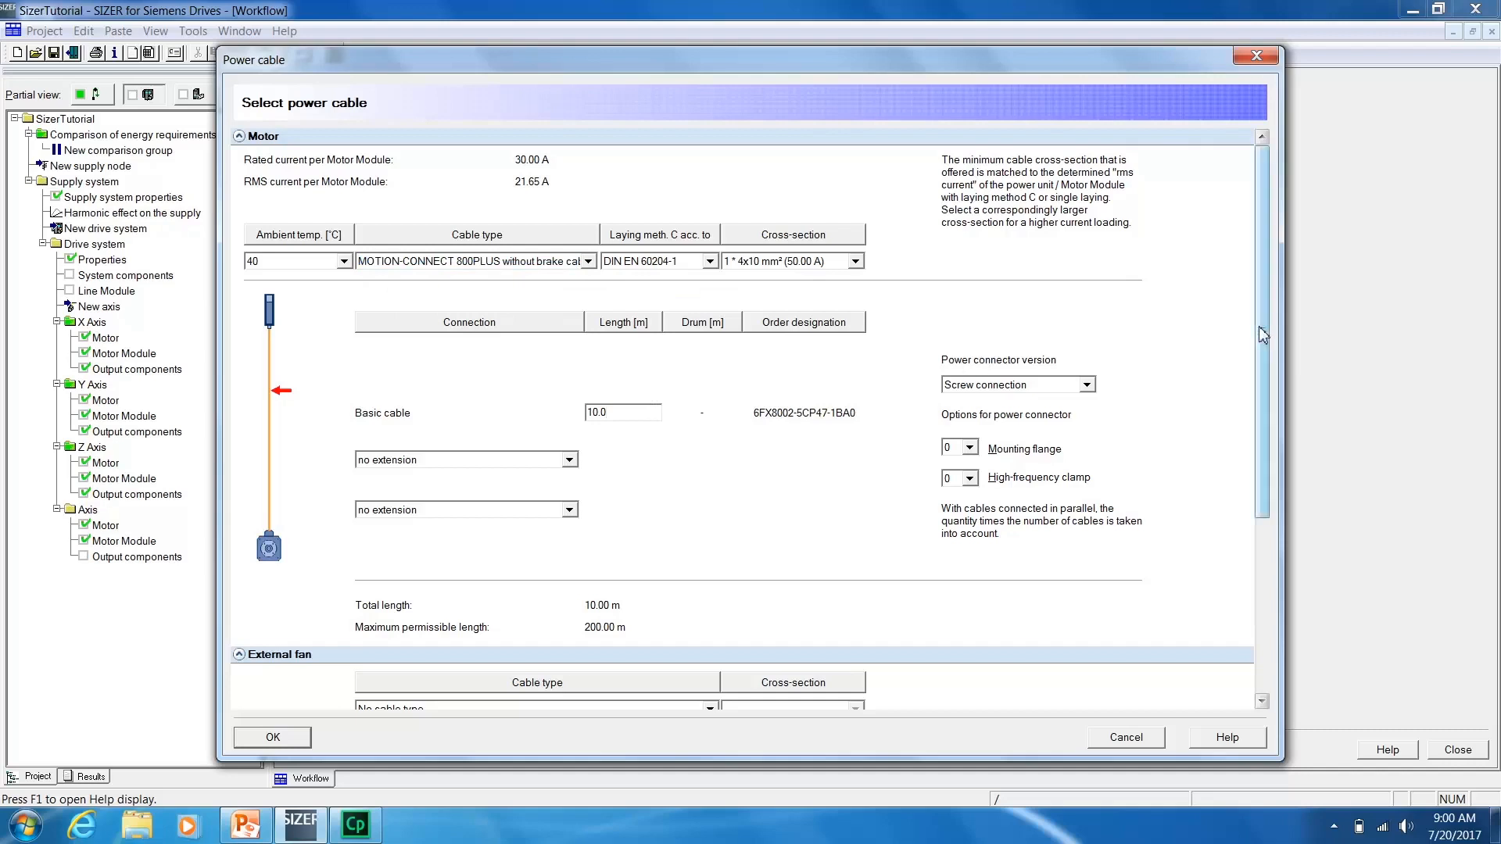
{"action": "left_click_drag", "start_coordinate": [1264, 334], "coordinate": [1264, 360]}
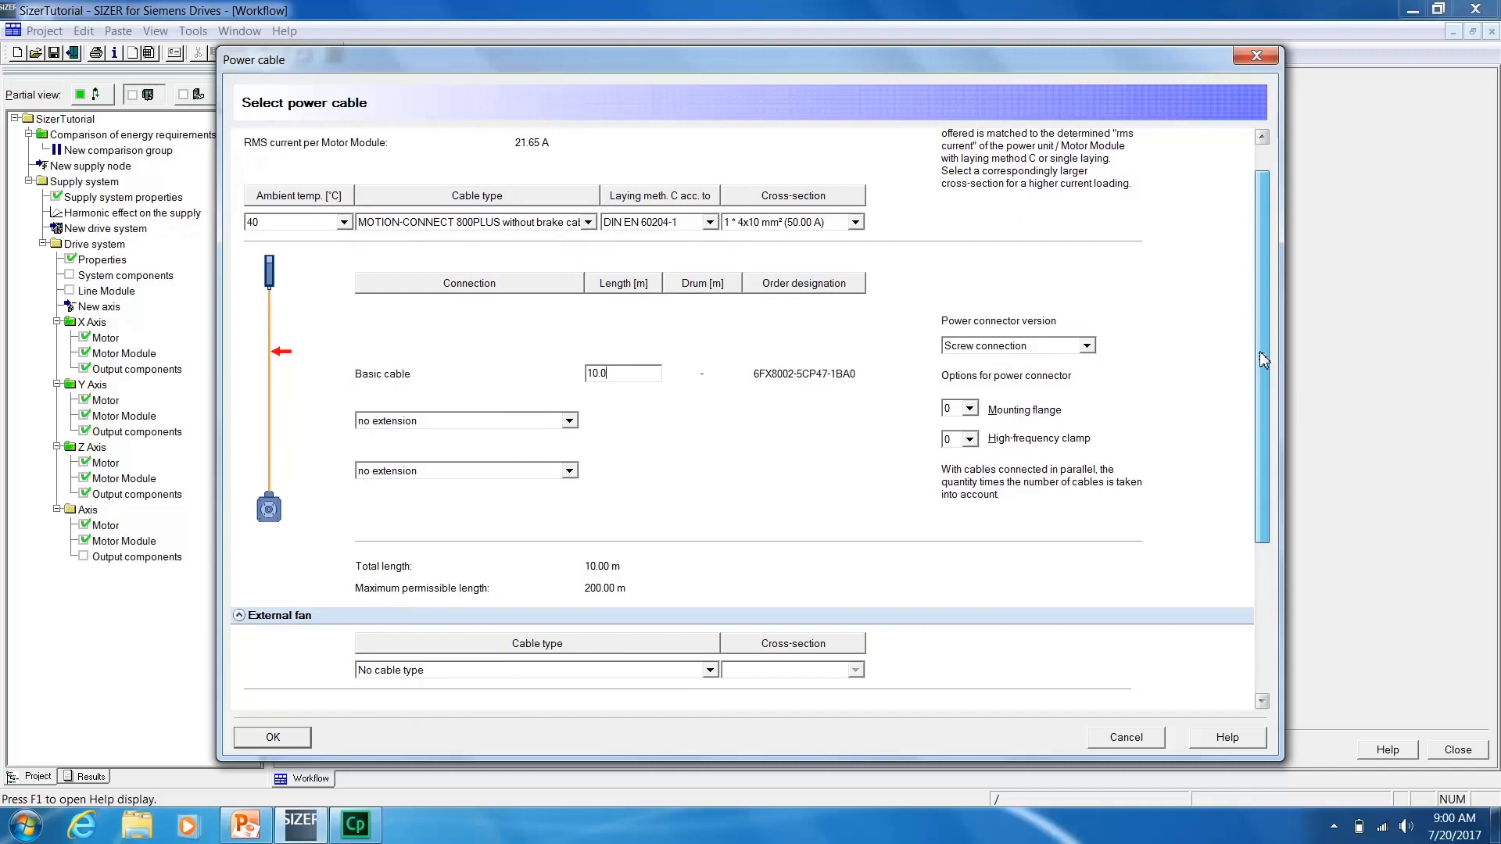
{"action": "left_click_drag", "start_coordinate": [1264, 360], "coordinate": [1262, 511]}
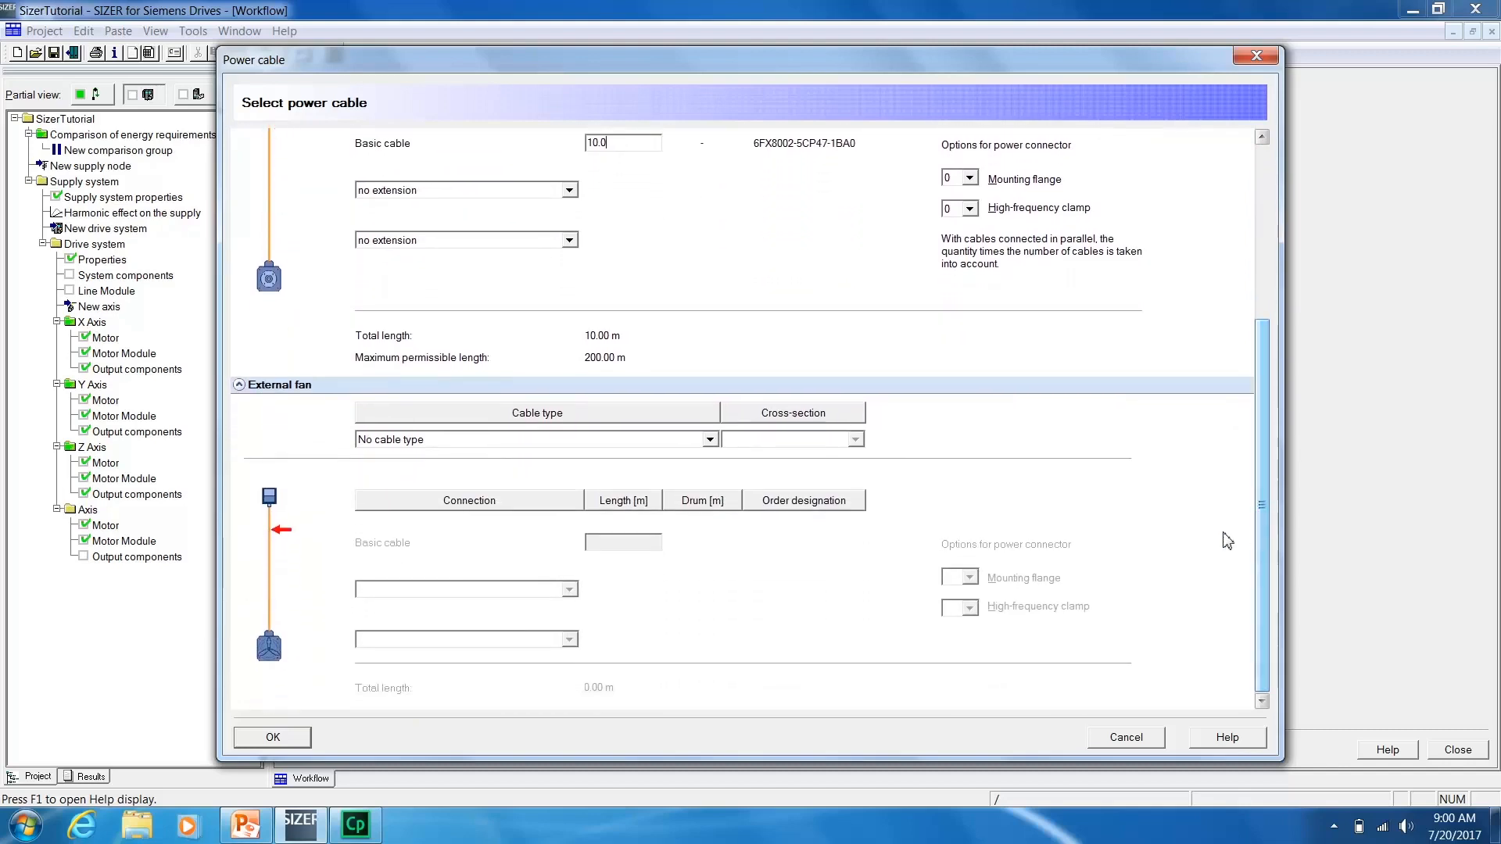
{"action": "left_click", "coordinate": [275, 738]}
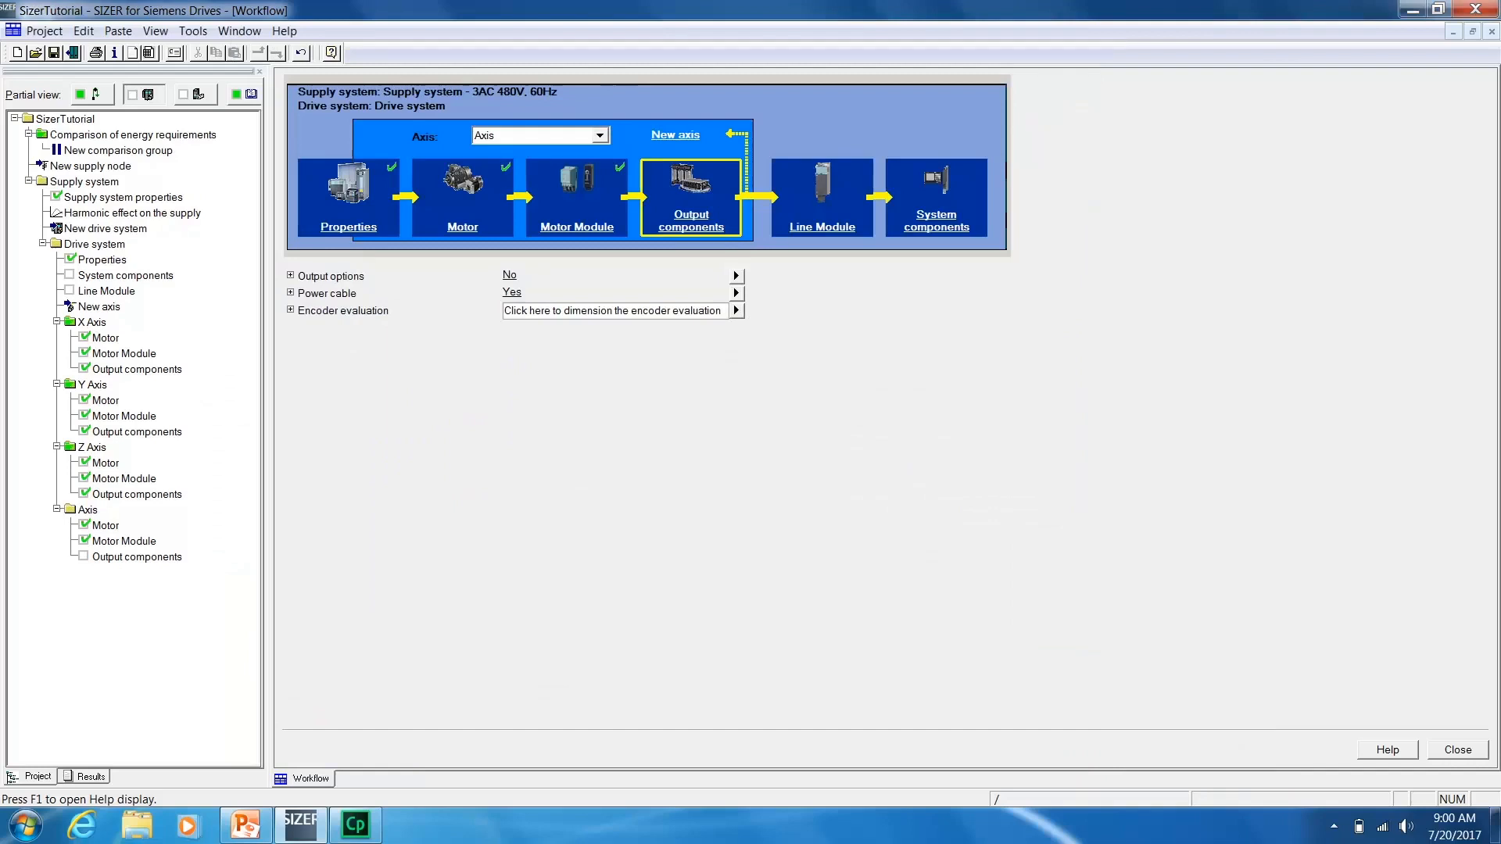
Set the 1st external encoder to evaluation only with SMC 20 and a MOTION-CONNECT 800 IP20/IP67 sin/cos trailing-type cable, without a 2nd external encoder.
{"action": "left_click", "coordinate": [741, 314]}
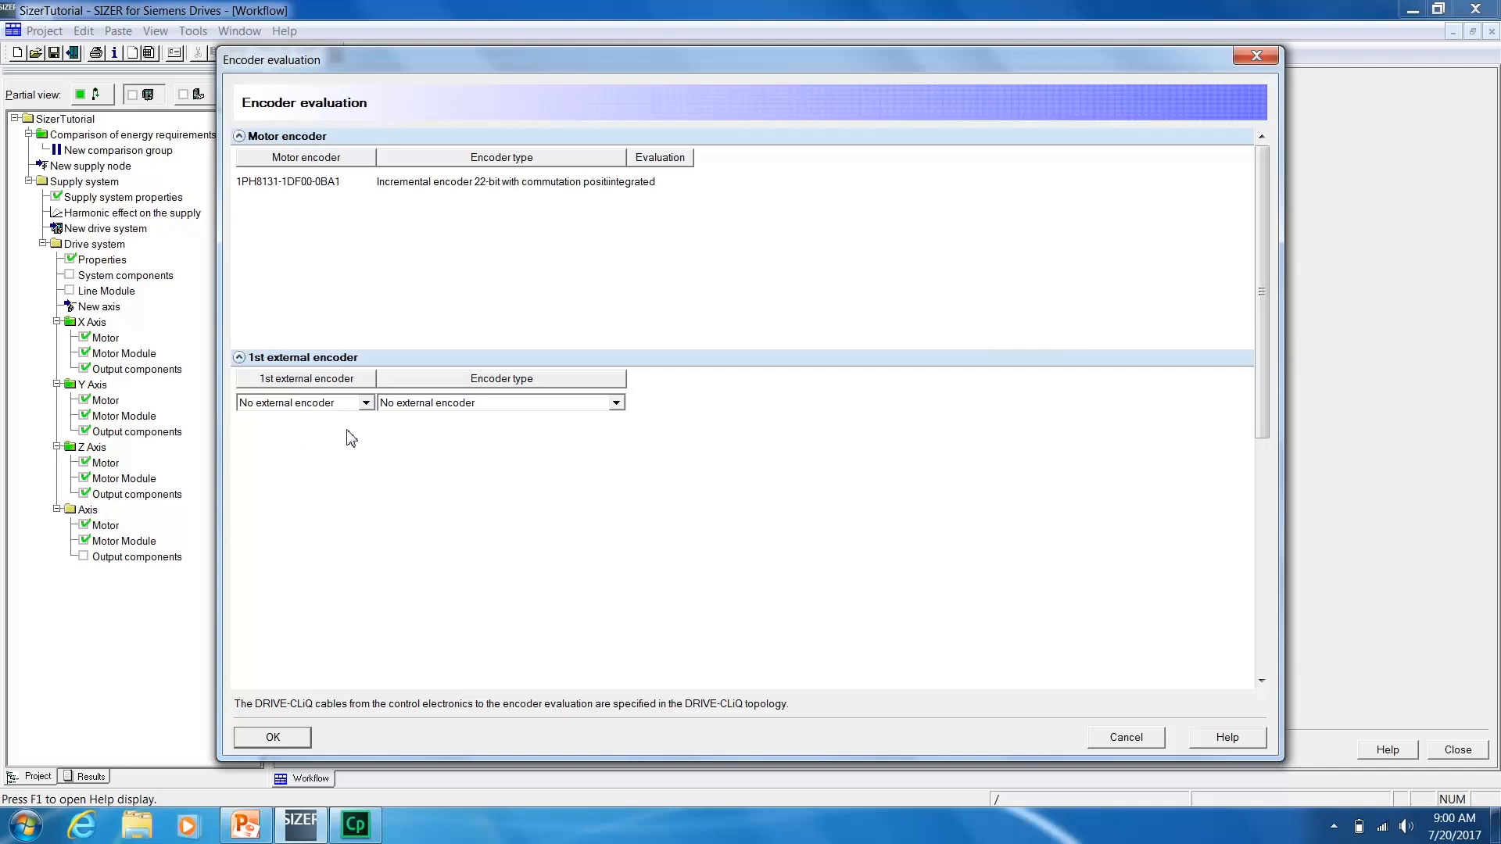
{"action": "left_click", "coordinate": [367, 403]}
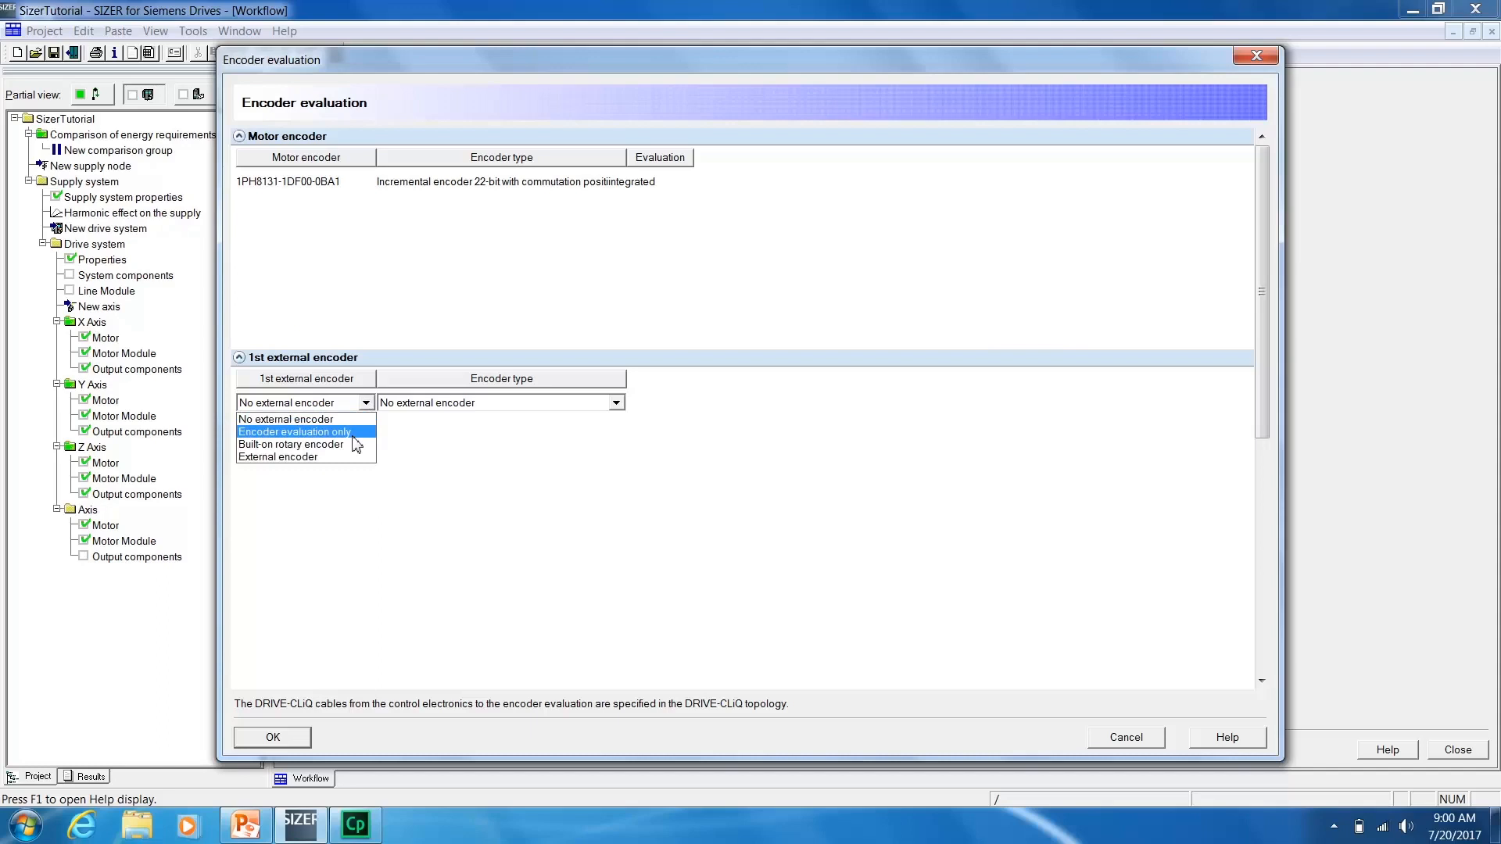
{"action": "left_click", "coordinate": [353, 435]}
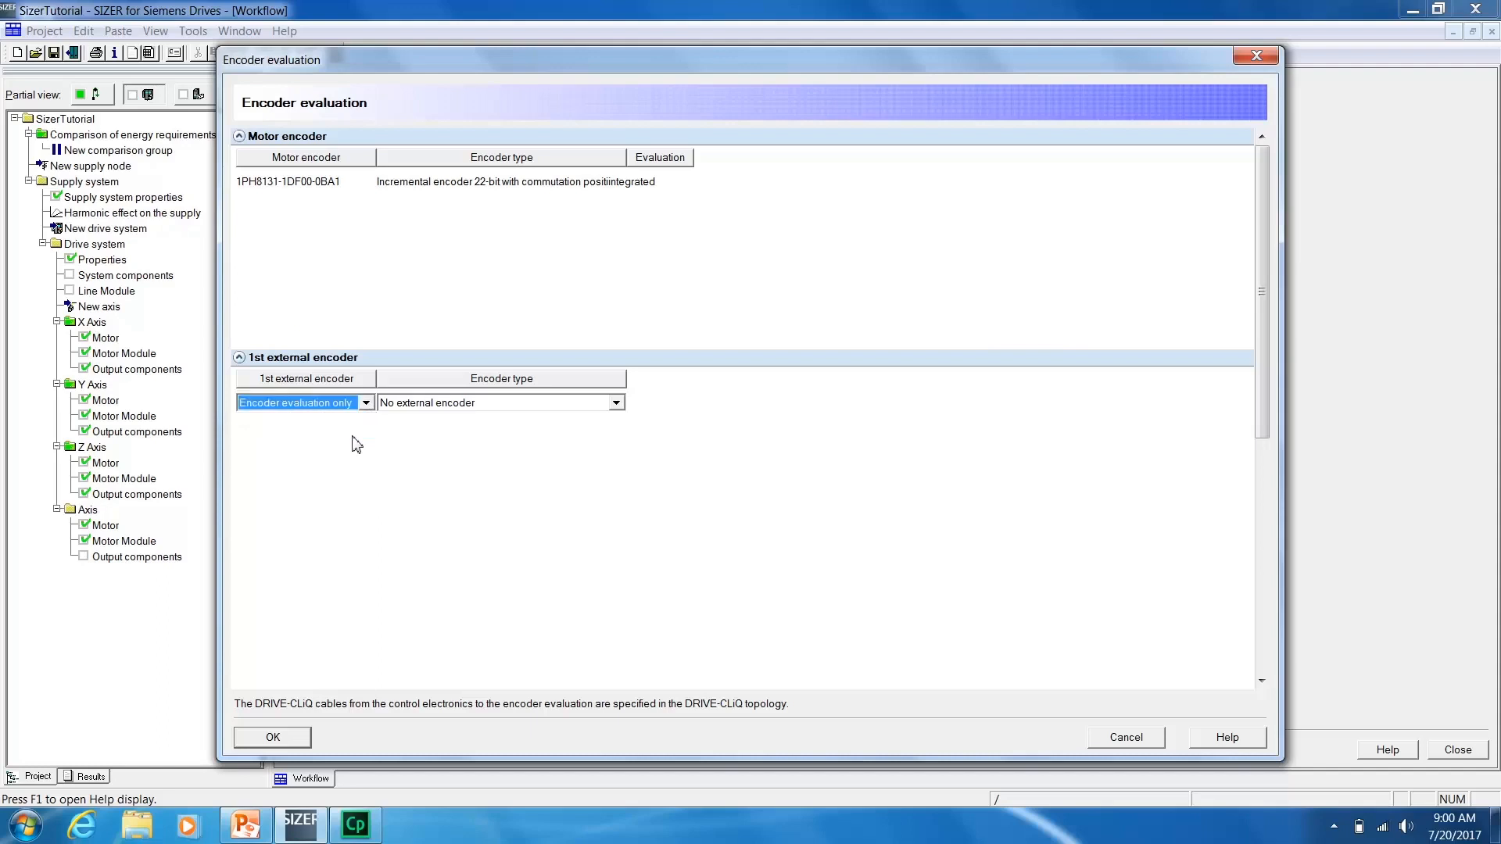
{"action": "left_click", "coordinate": [617, 404]}
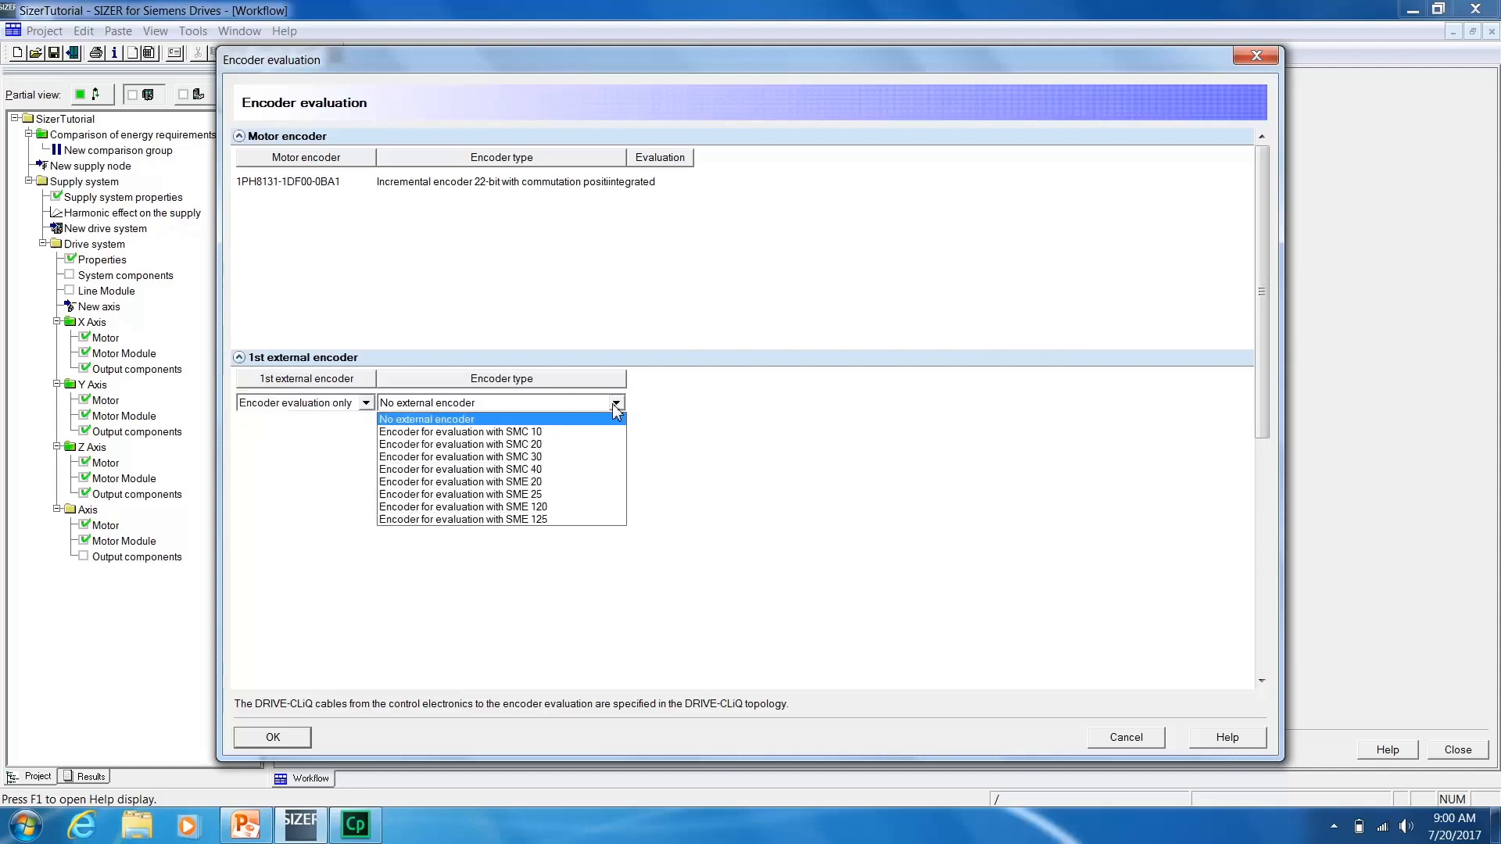
{"action": "left_click", "coordinate": [573, 445]}
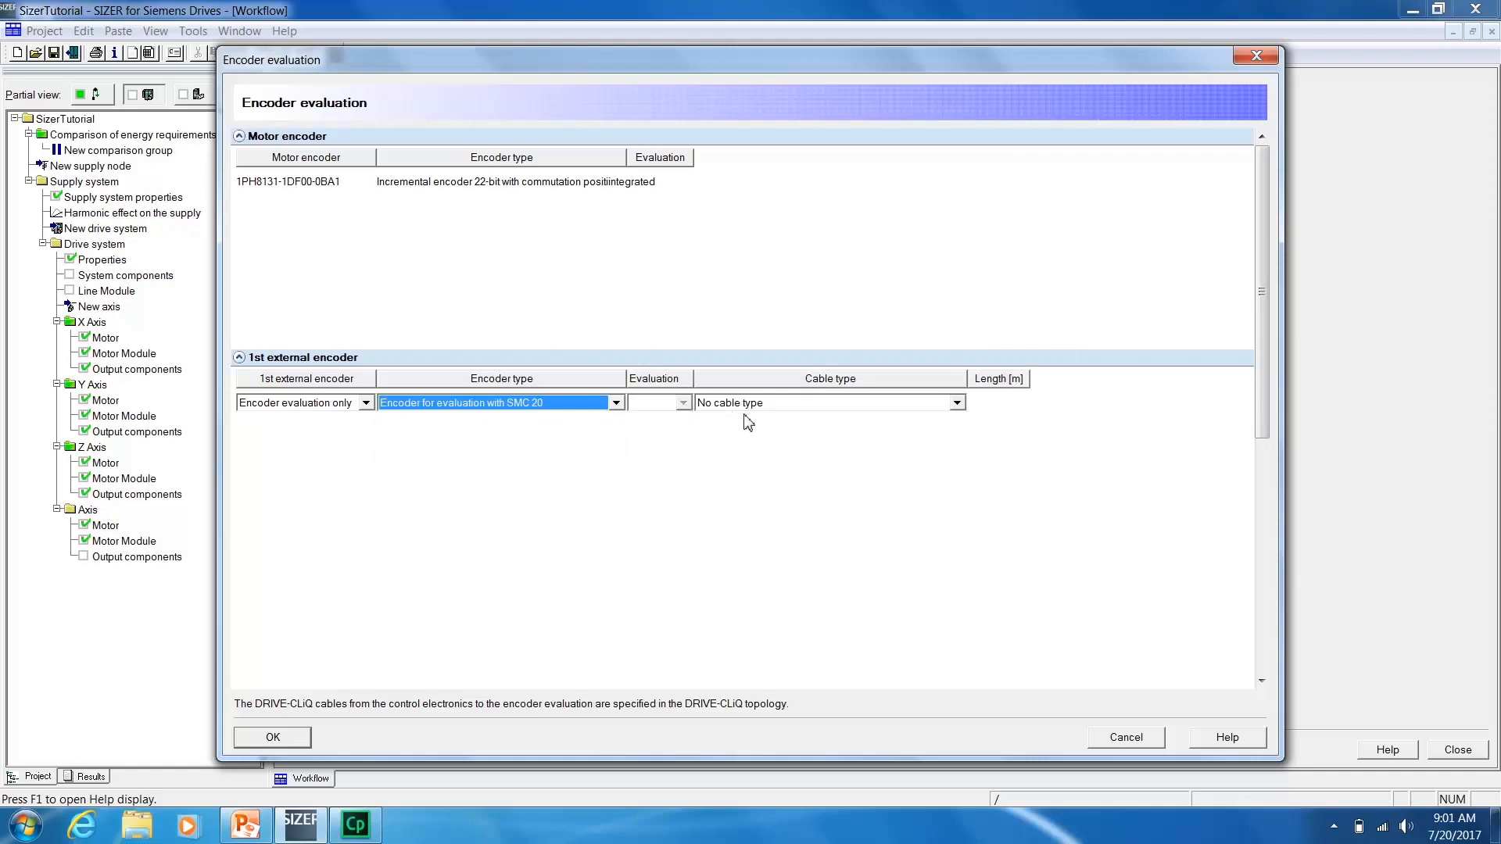
{"action": "left_click", "coordinate": [957, 403]}
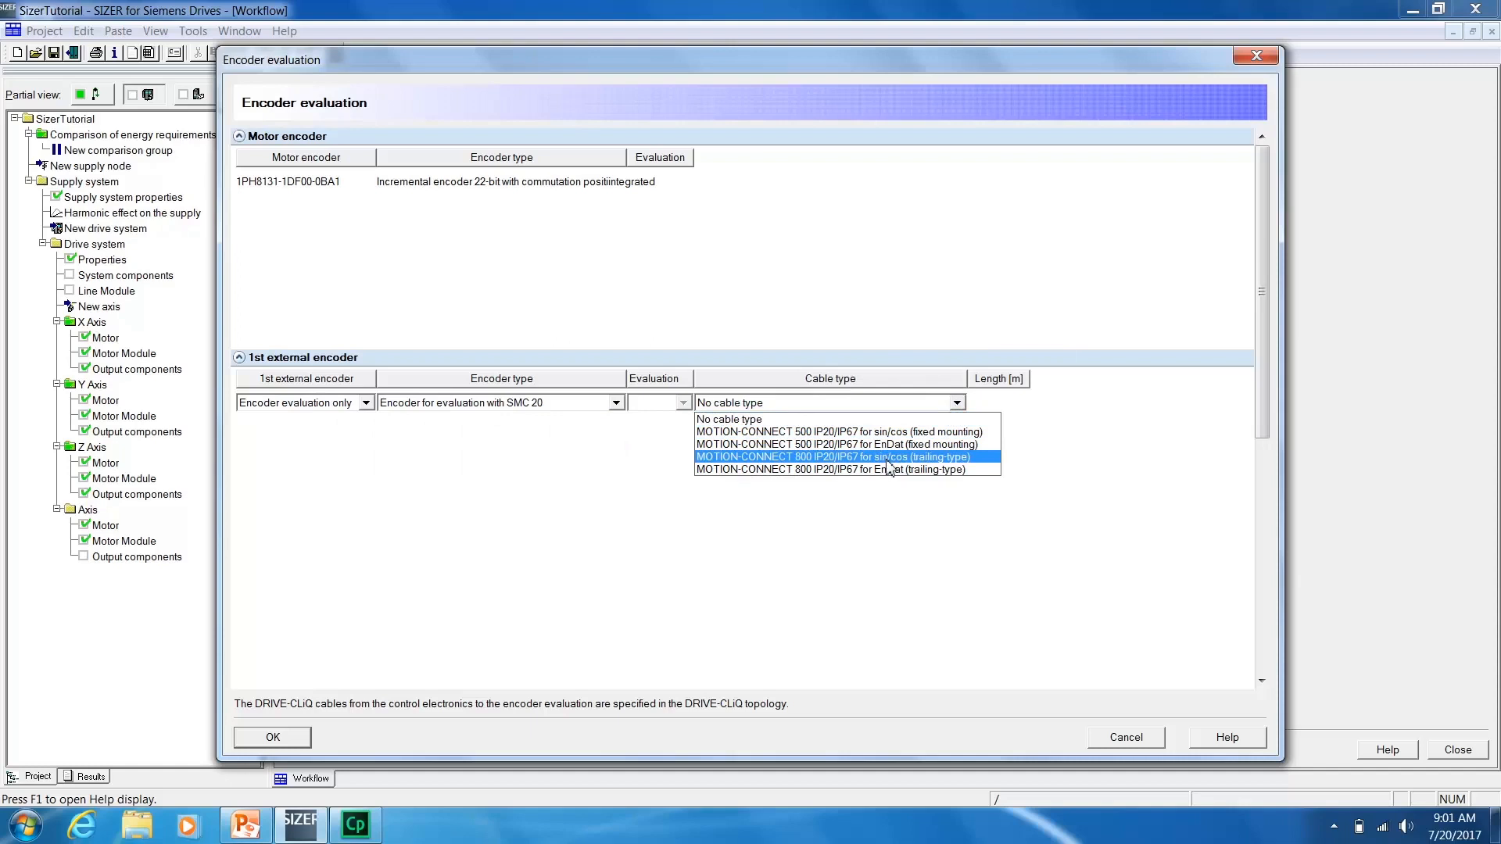
{"action": "left_click", "coordinate": [888, 460]}
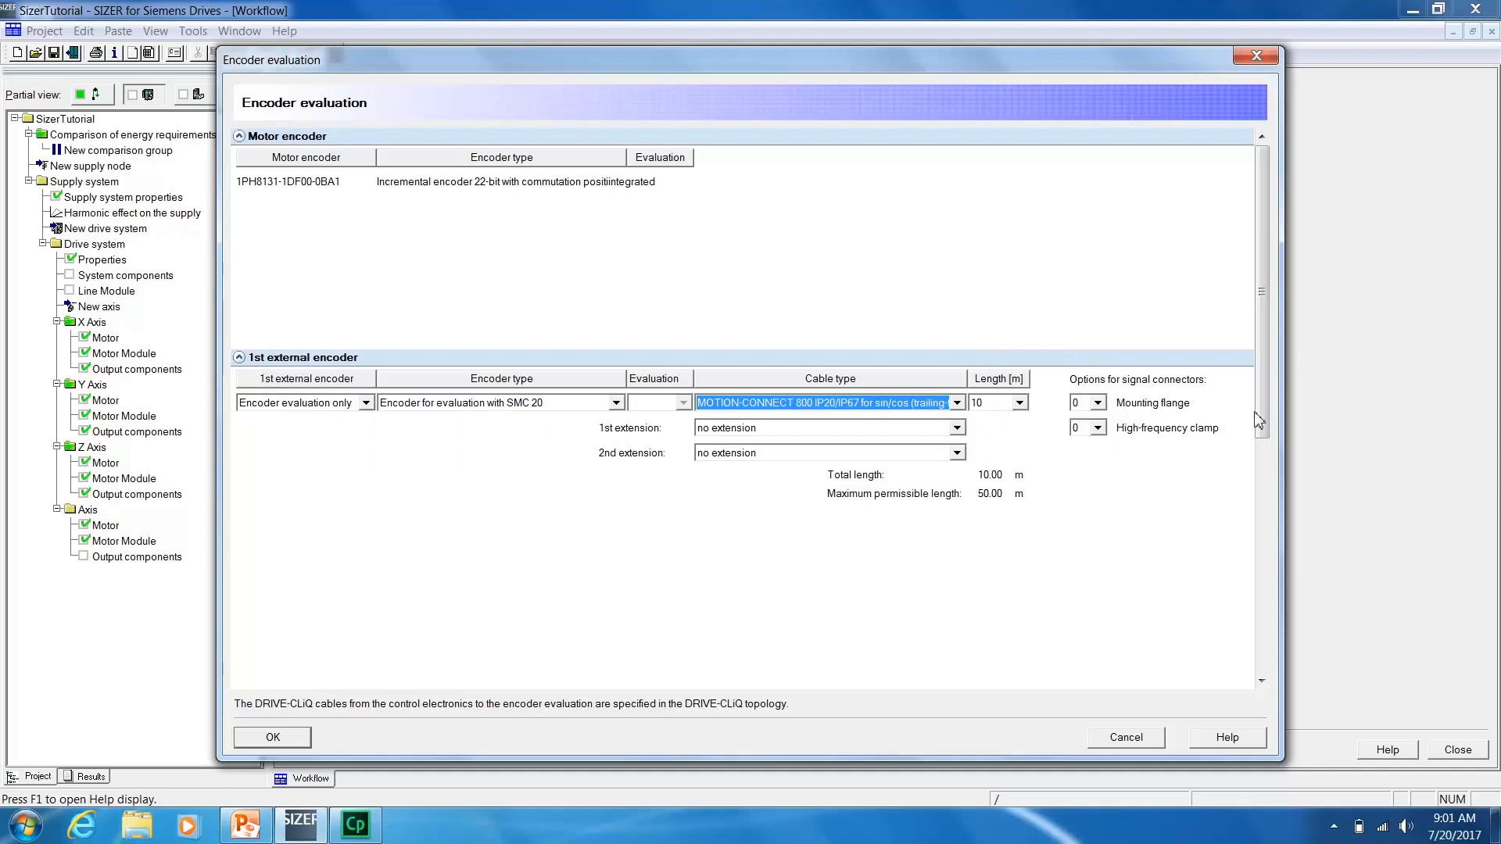
{"action": "left_click_drag", "start_coordinate": [1258, 411], "coordinate": [1261, 632]}
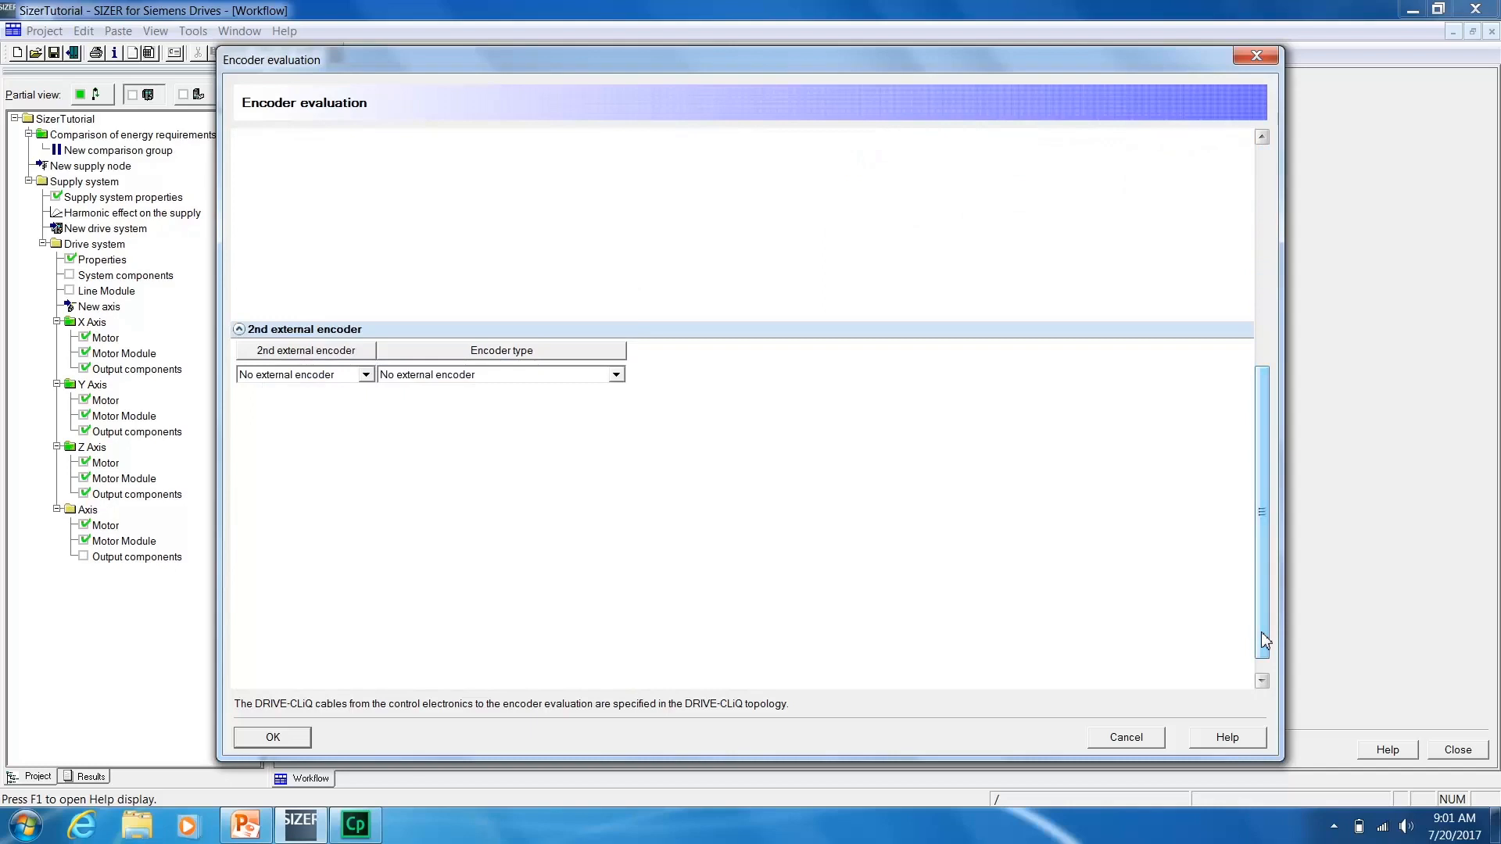
{"action": "scroll", "coordinate": [1260, 632], "scroll_direction": "down", "scroll_amount": 1}
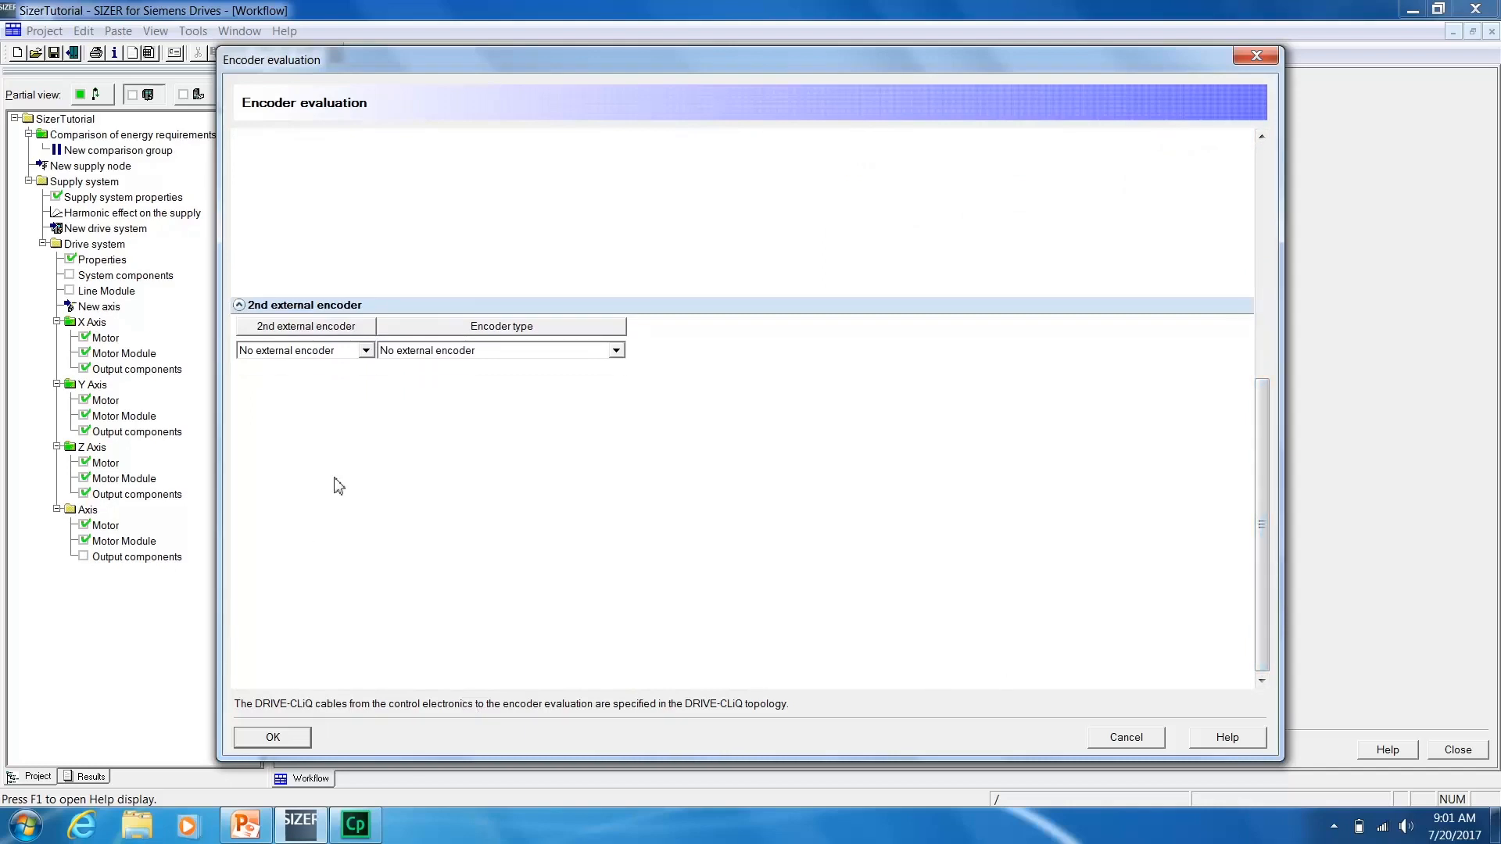
{"action": "left_click", "coordinate": [295, 743]}
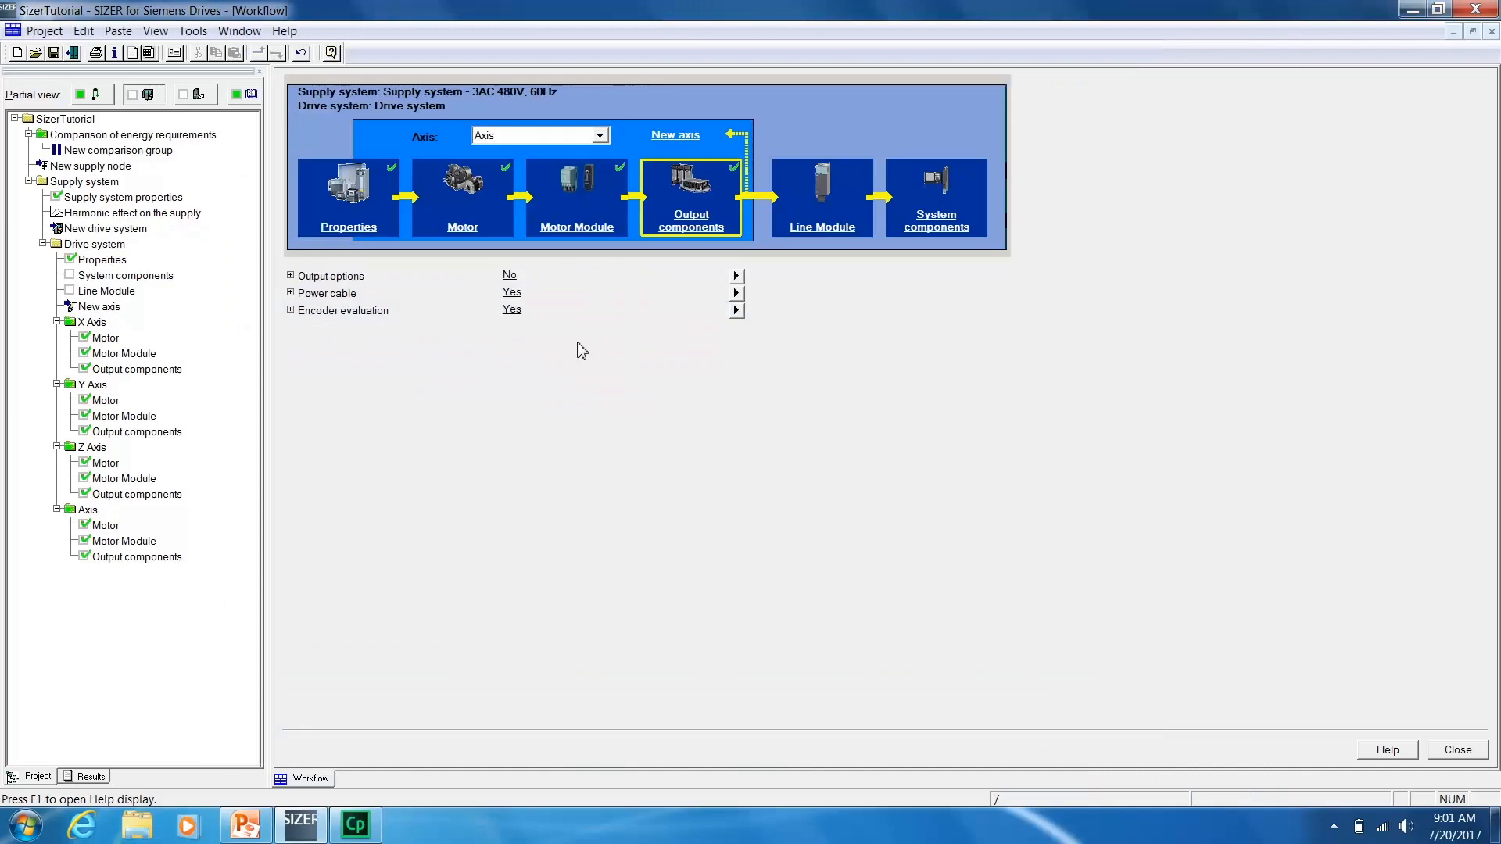
Rename the fourth axis in the project tree as Spindle.
{"action": "right_click", "coordinate": [89, 513]}
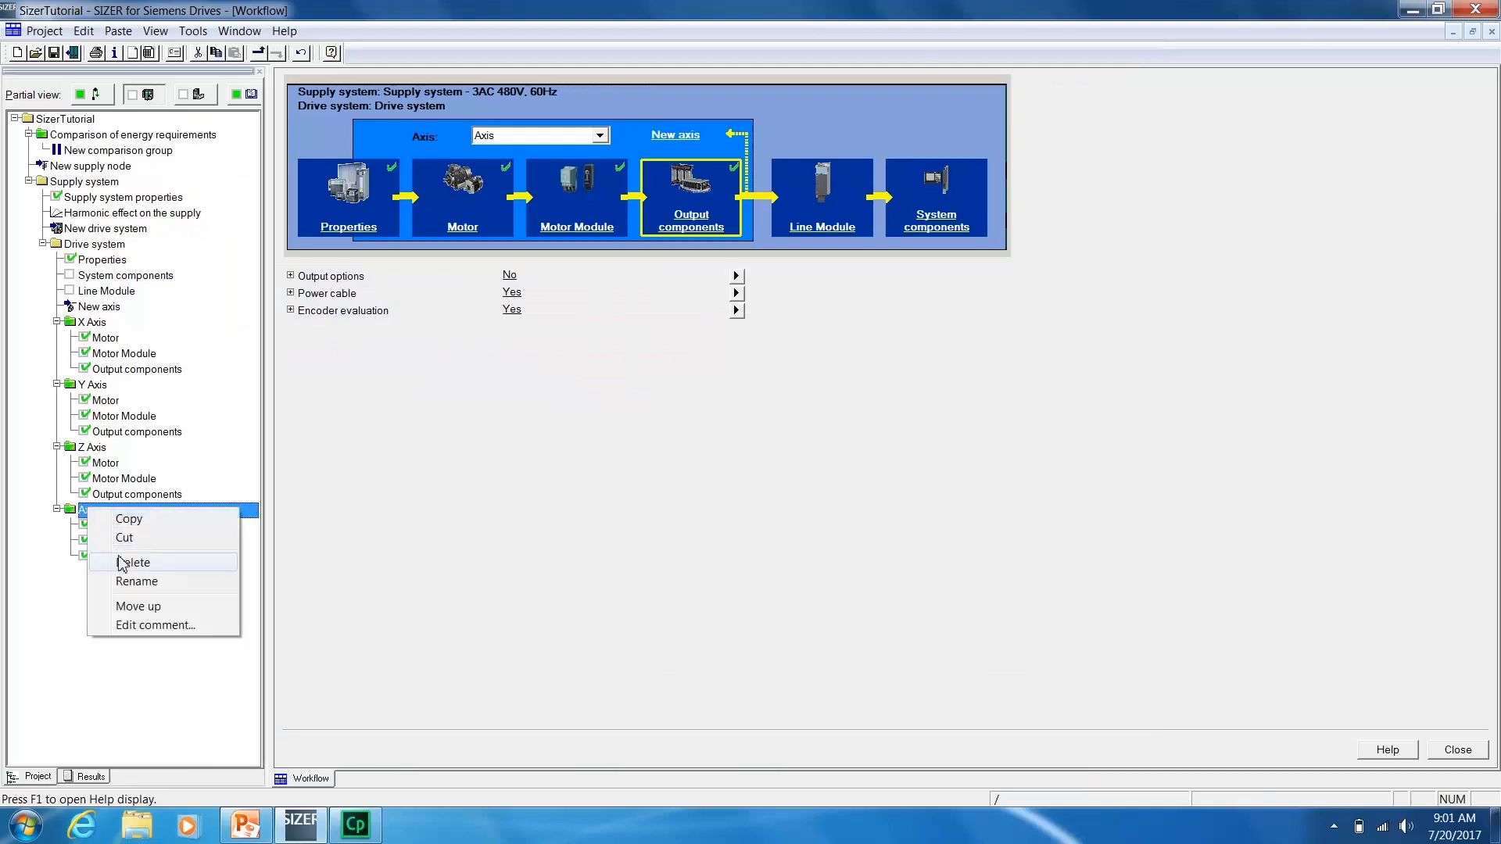
{"action": "left_click", "coordinate": [134, 584]}
{"action": "type", "text": "Spindle"}
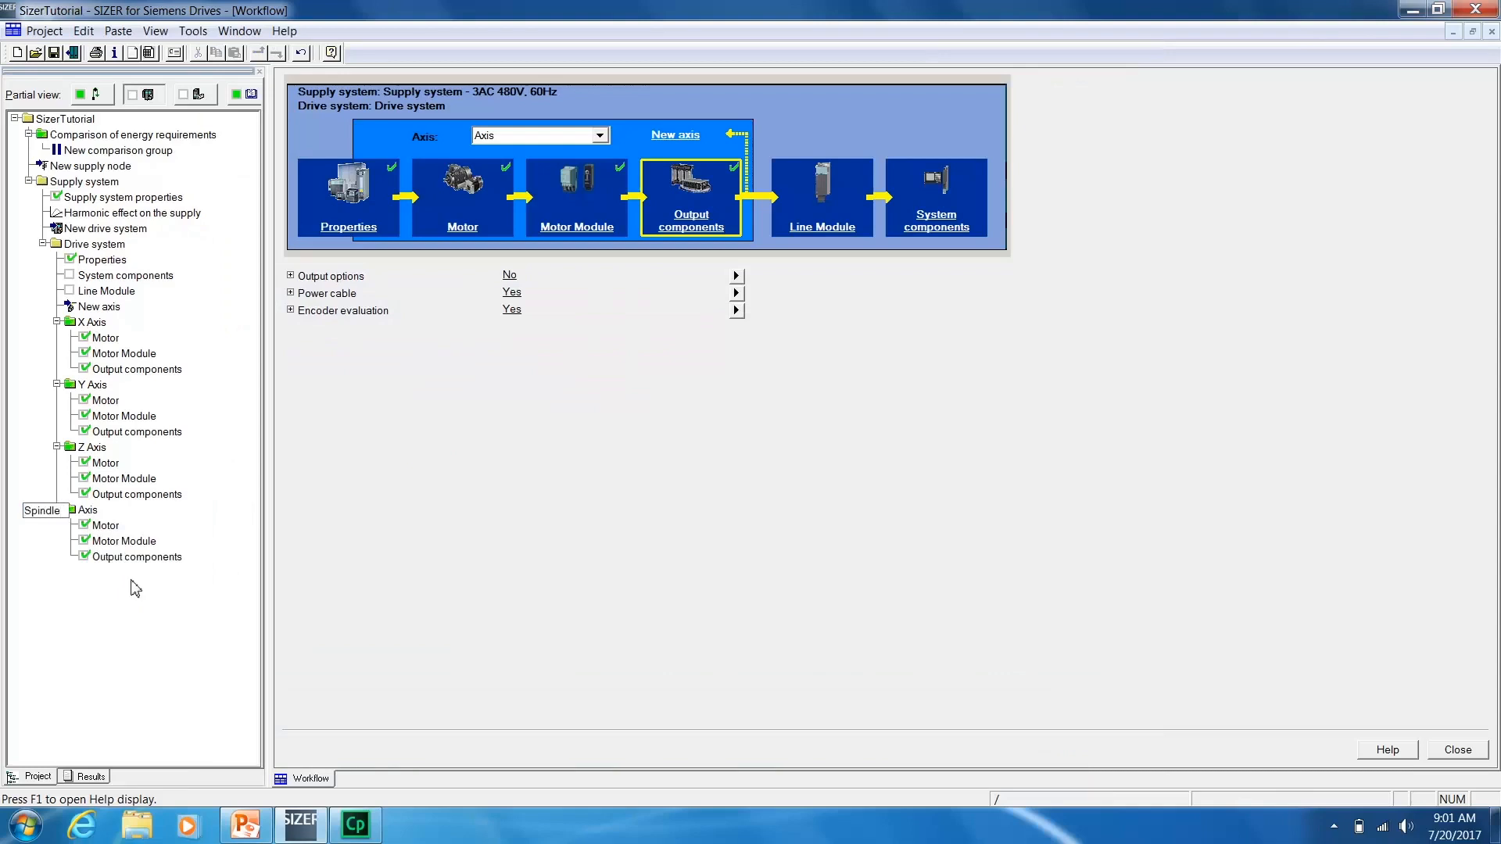
{"action": "key", "text": "Return"}
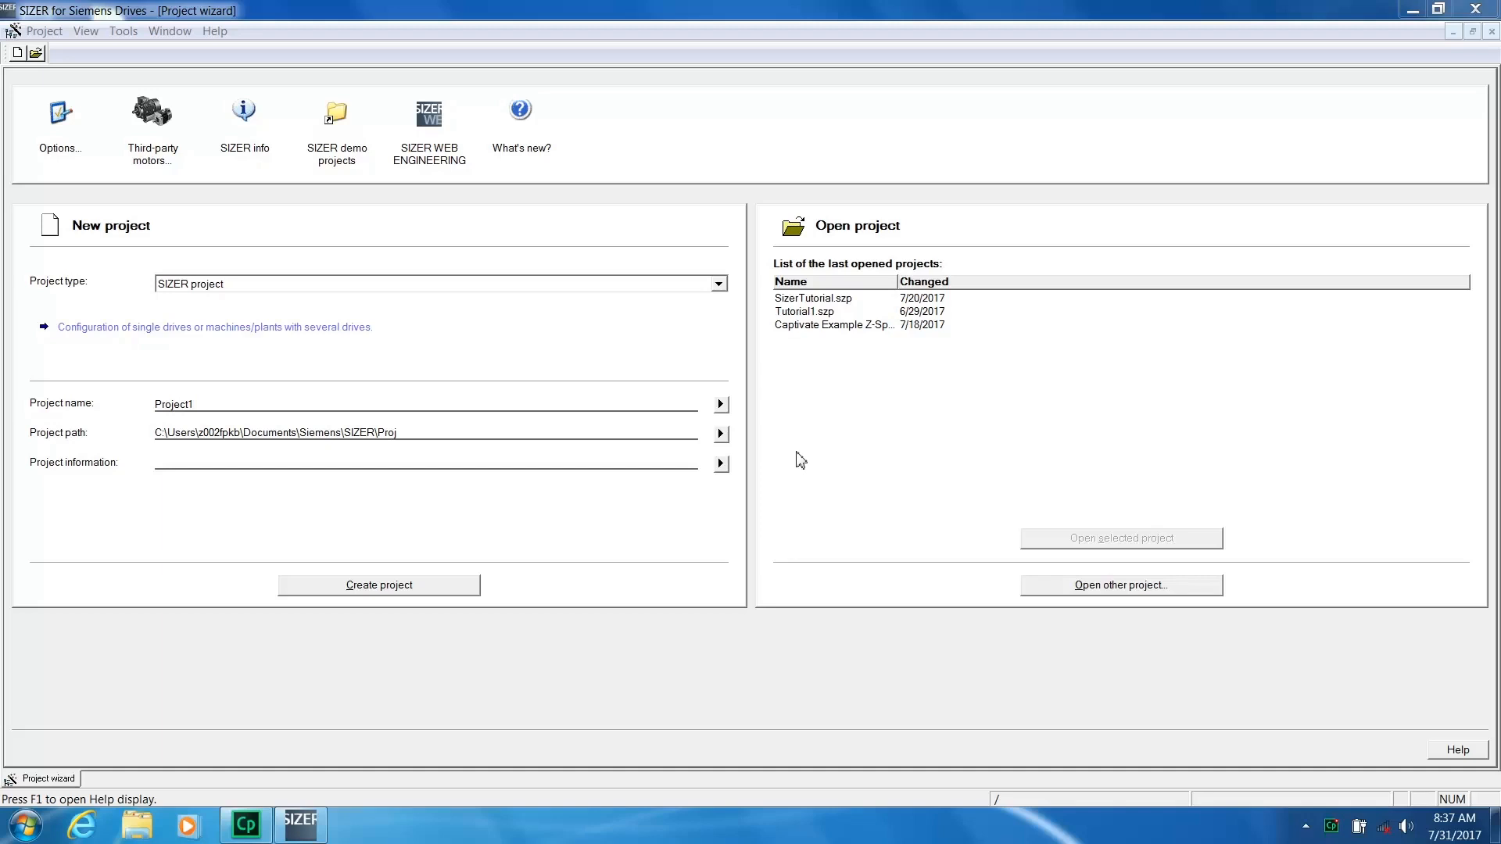
Reopen the SizerTutorial project and automatically assign the X and Y axes to a Double Motor Module in the Line Module stage.
{"action": "double_click", "coordinate": [845, 305]}
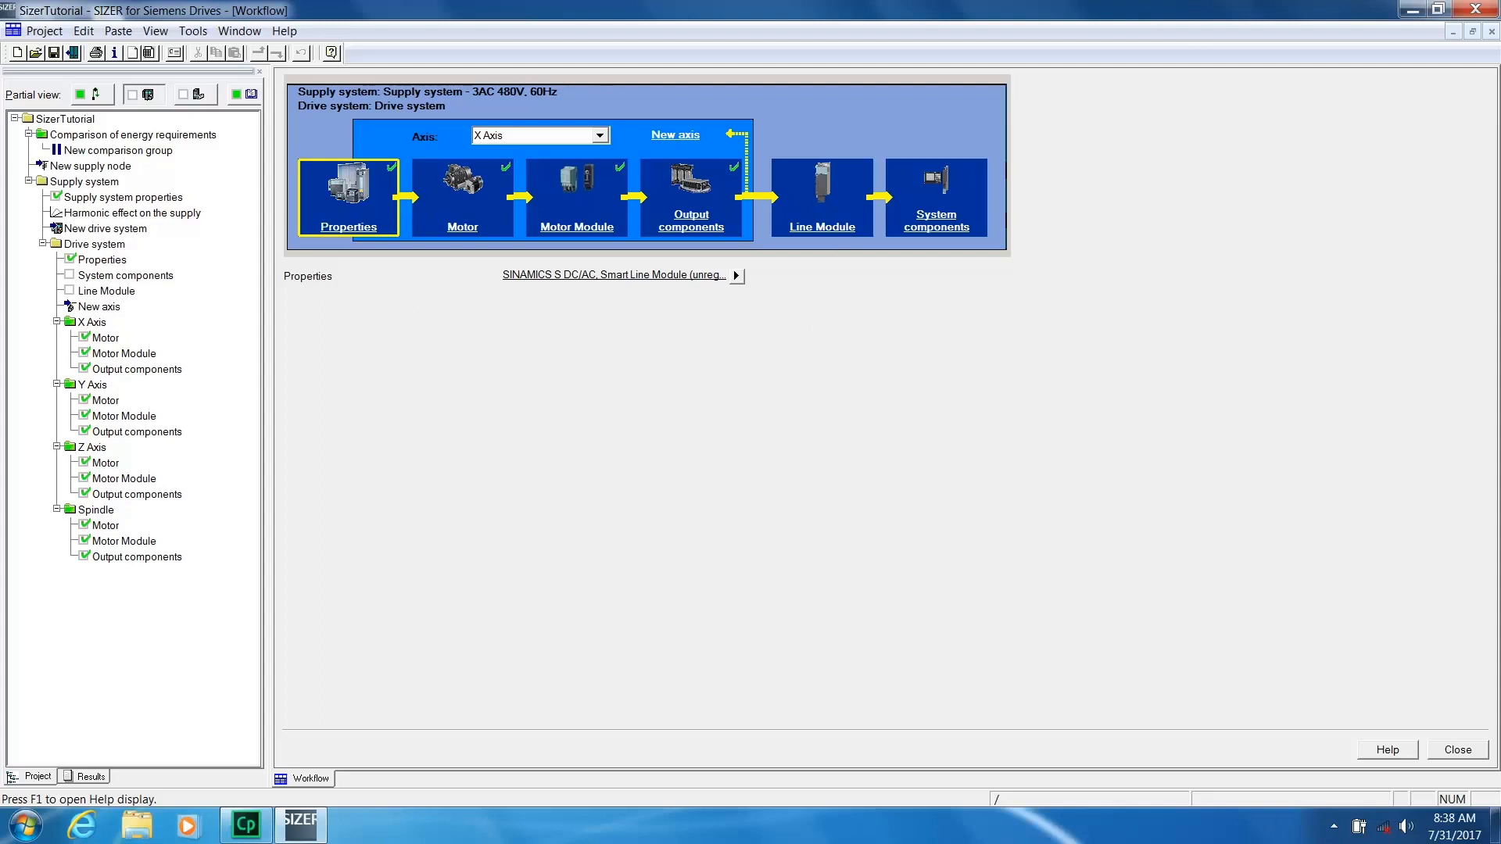
{"action": "left_click", "coordinate": [822, 222]}
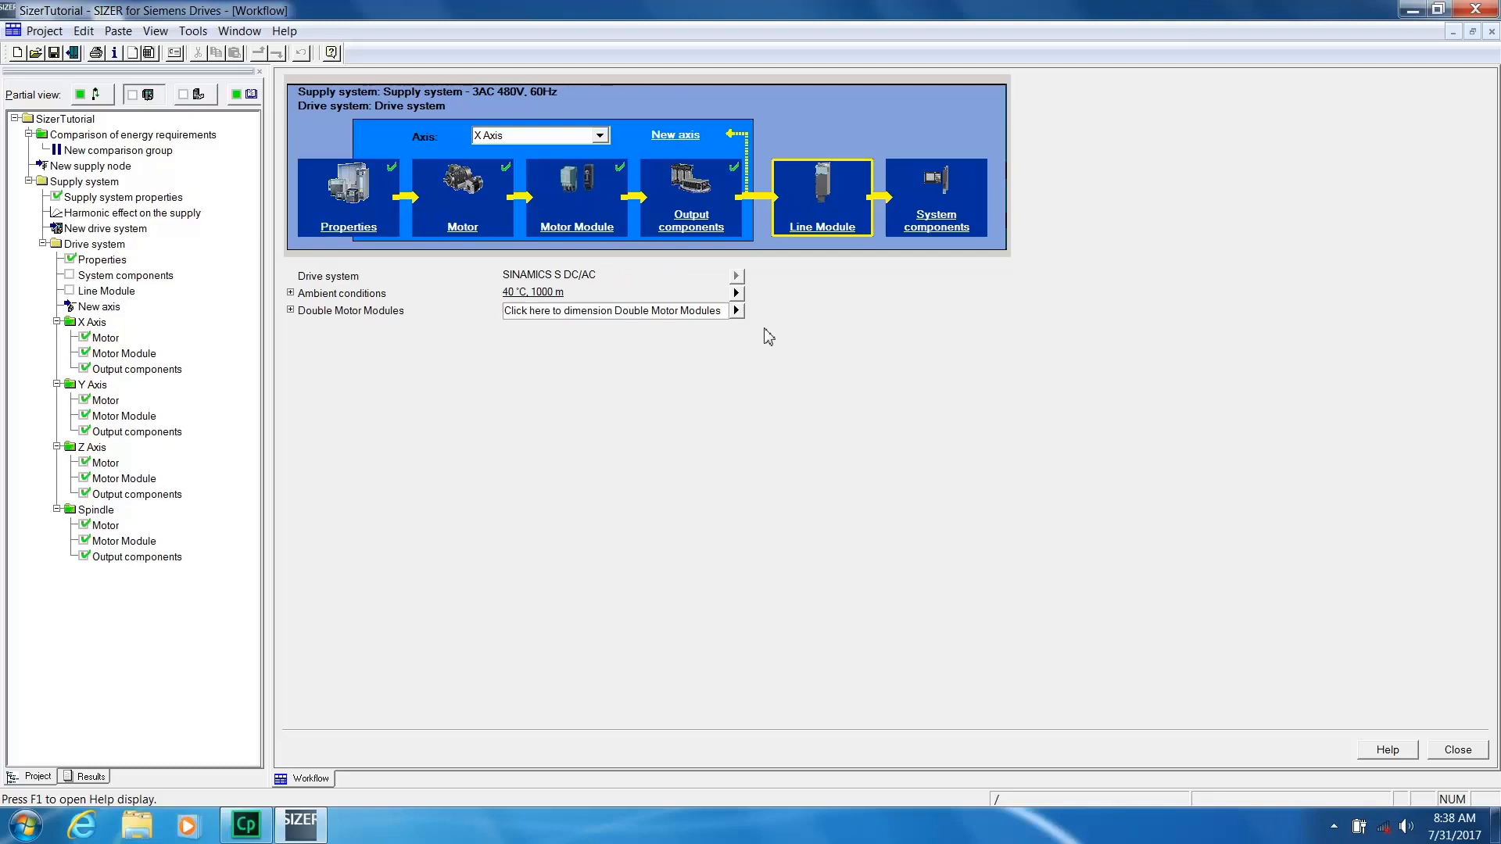
{"action": "left_click", "coordinate": [736, 310]}
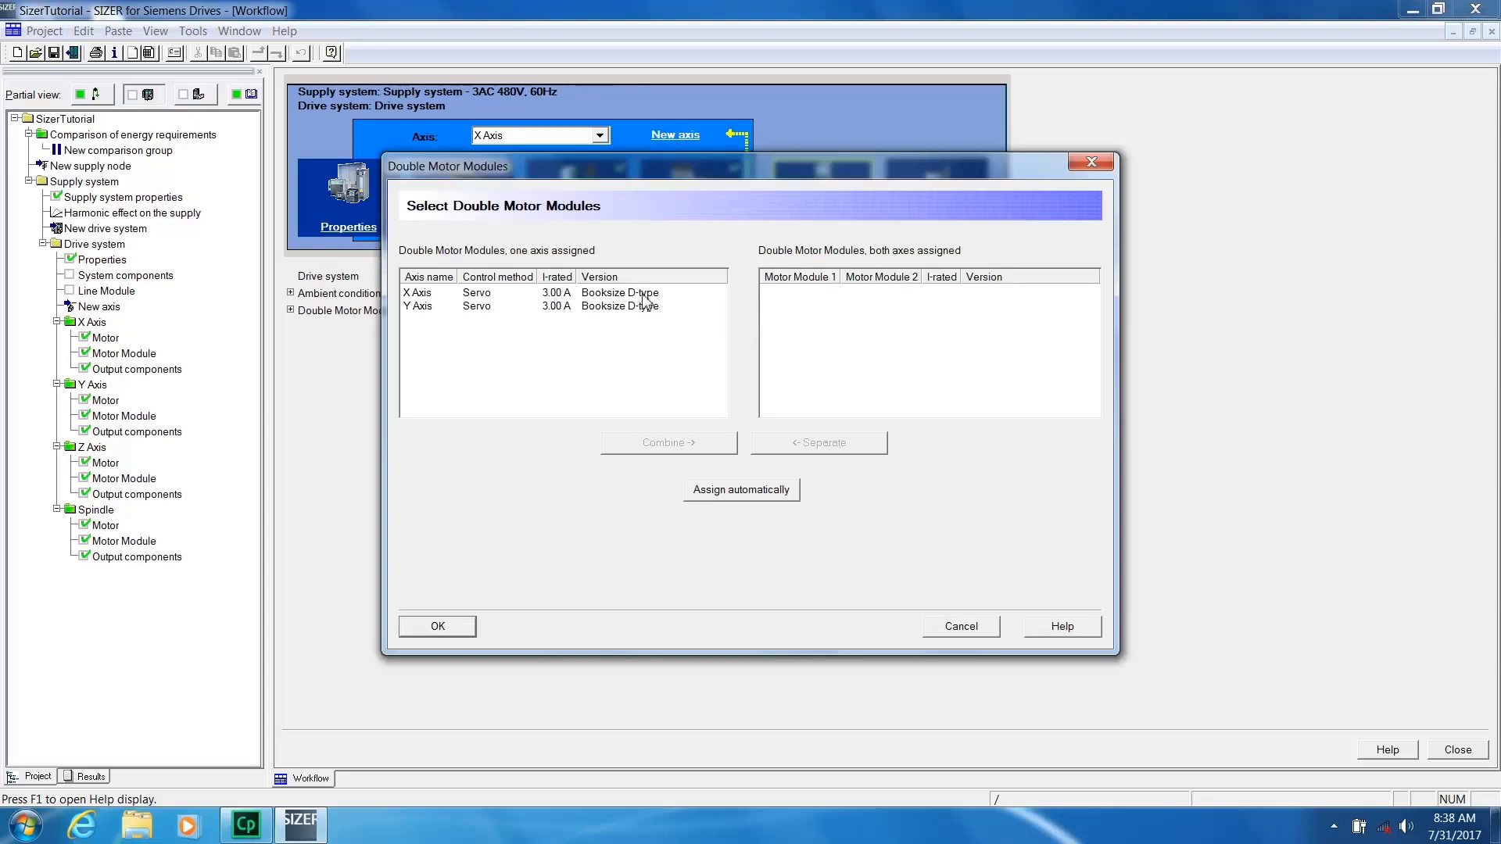
{"action": "left_click", "coordinate": [751, 497]}
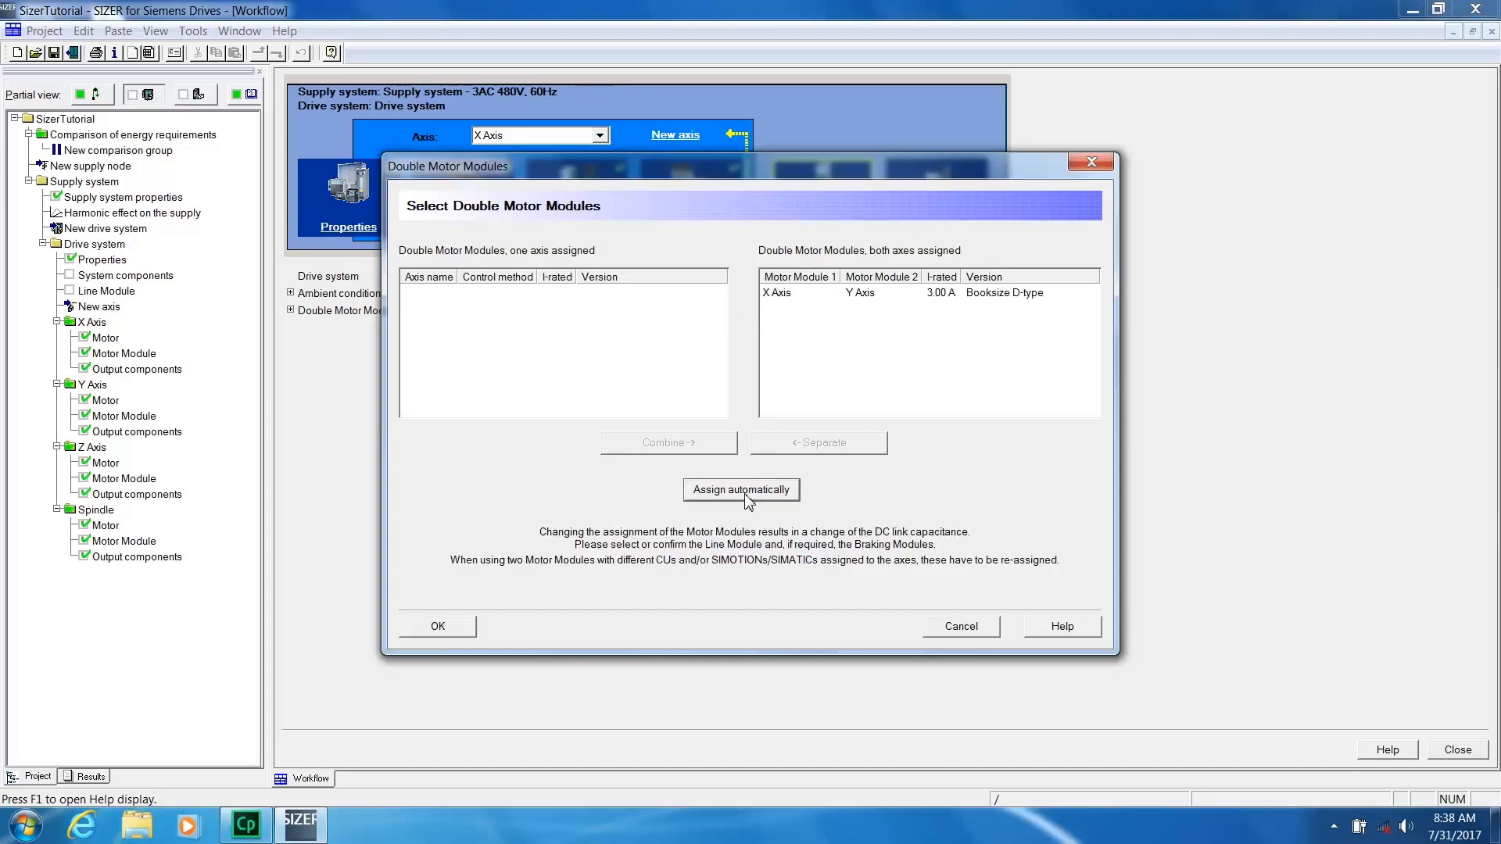
{"action": "left_click", "coordinate": [445, 630]}
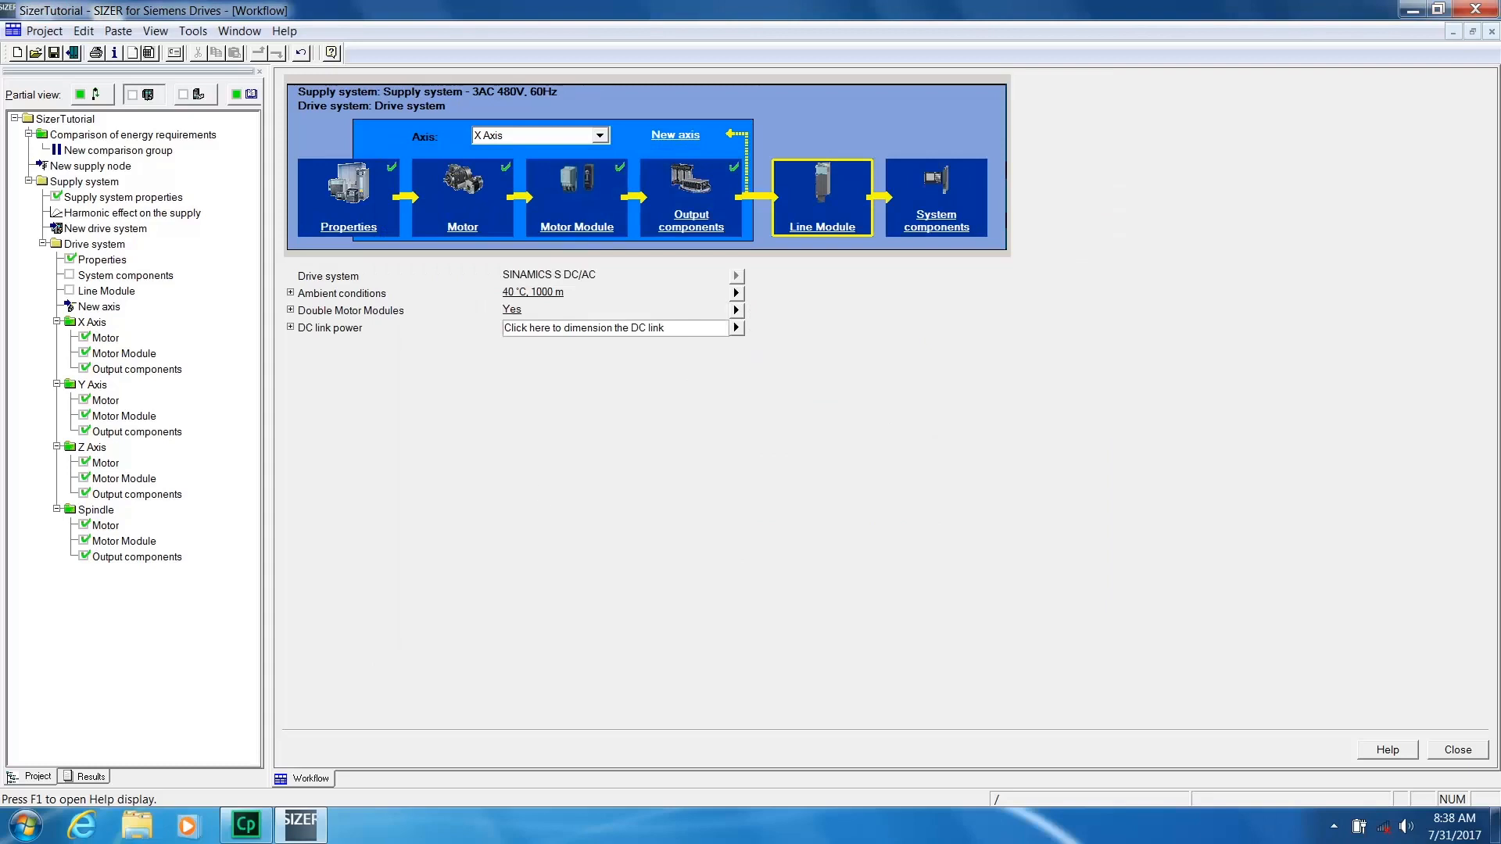
Dimension the DC link by power class rating, keeping the calculated coincidence factors, and accept the required DC link power.
{"action": "left_click", "coordinate": [736, 328]}
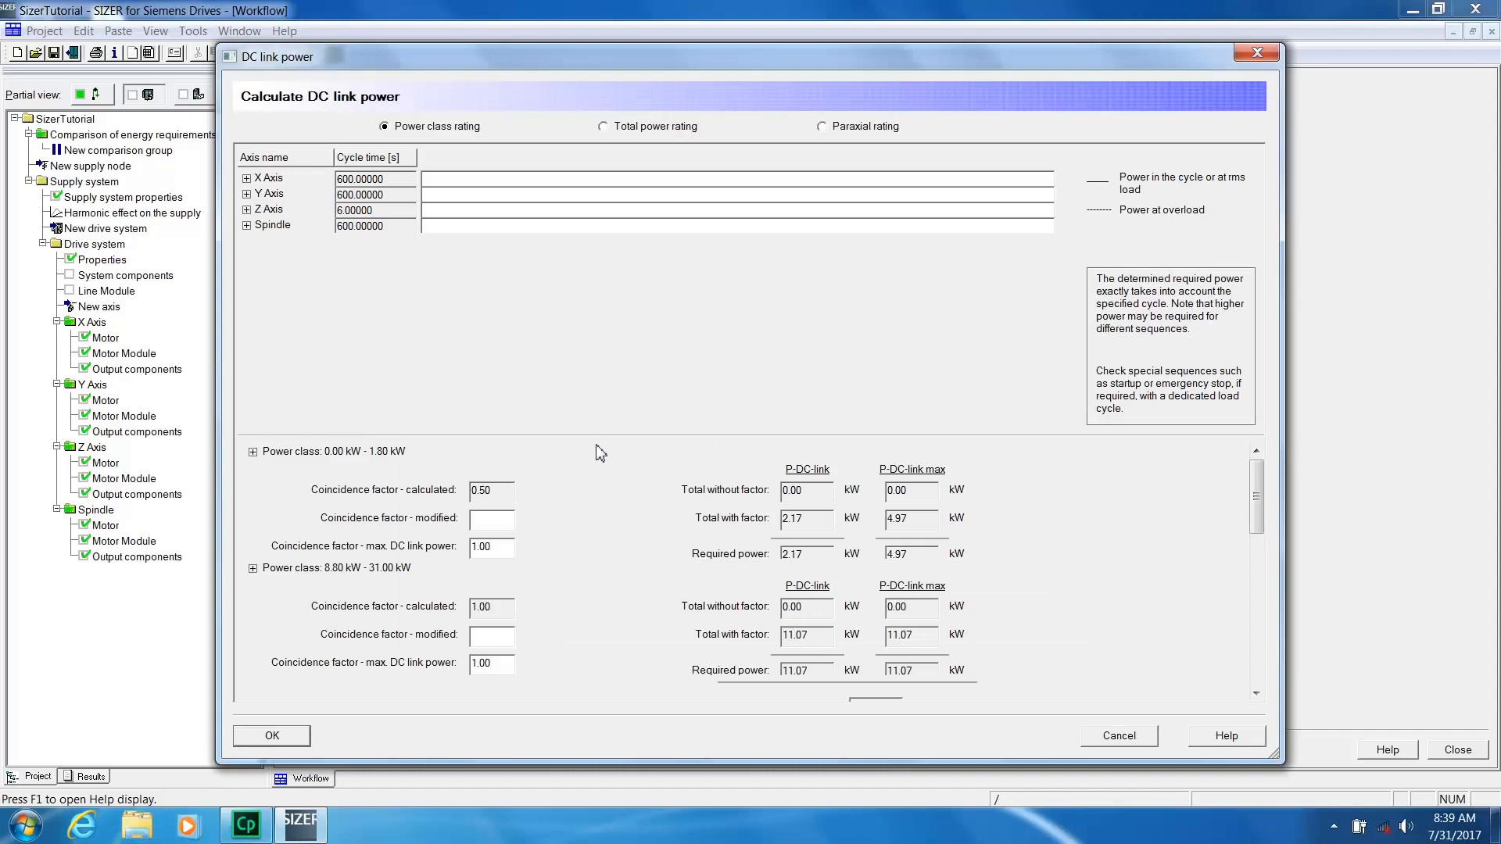
{"action": "mouse_move", "coordinate": [503, 518]}
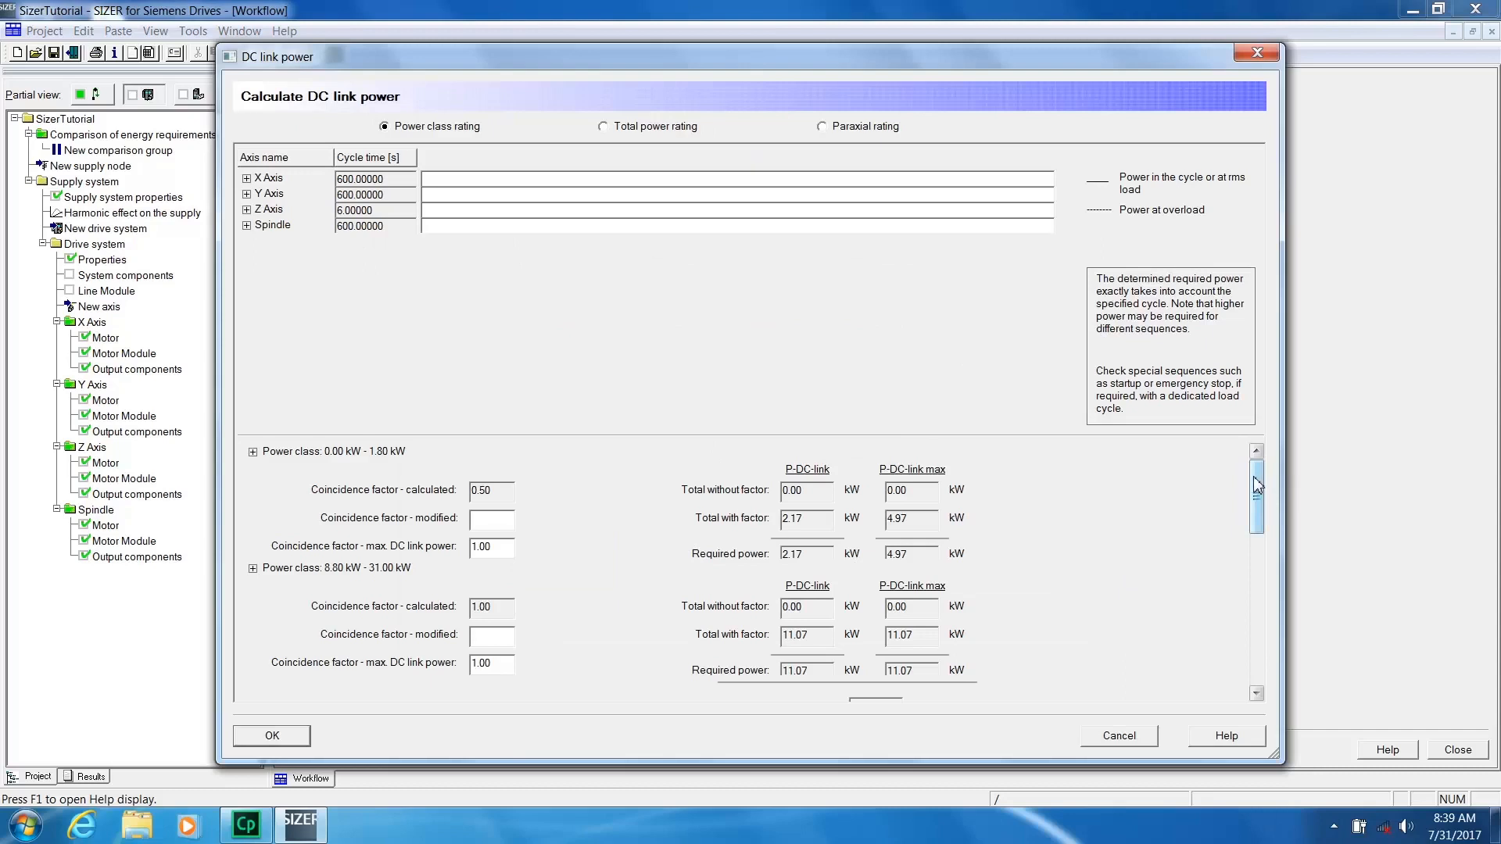
{"action": "left_click_drag", "start_coordinate": [1257, 486], "coordinate": [1255, 607]}
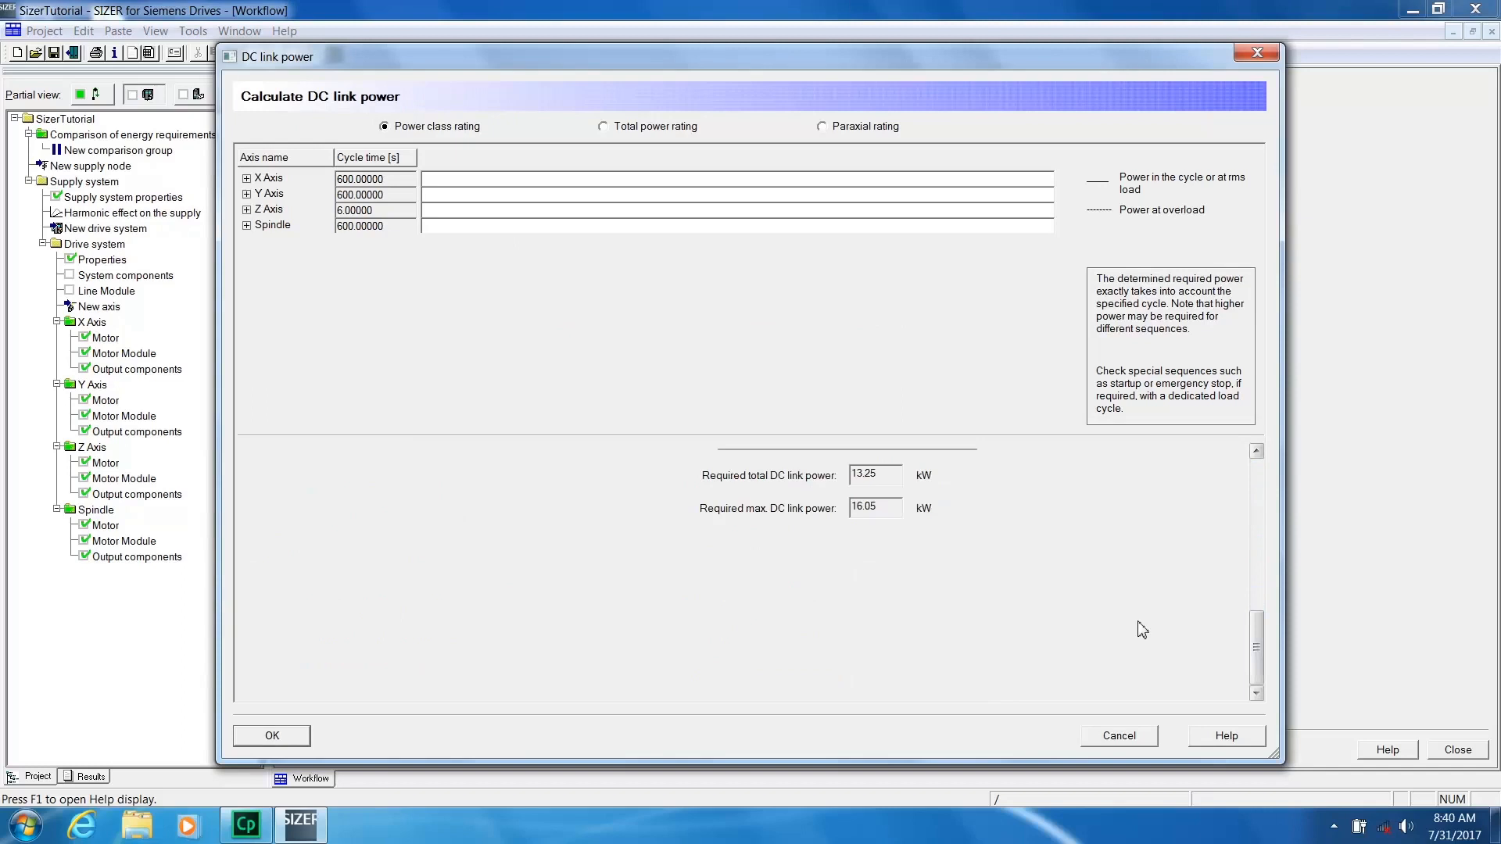
{"action": "left_click", "coordinate": [271, 736]}
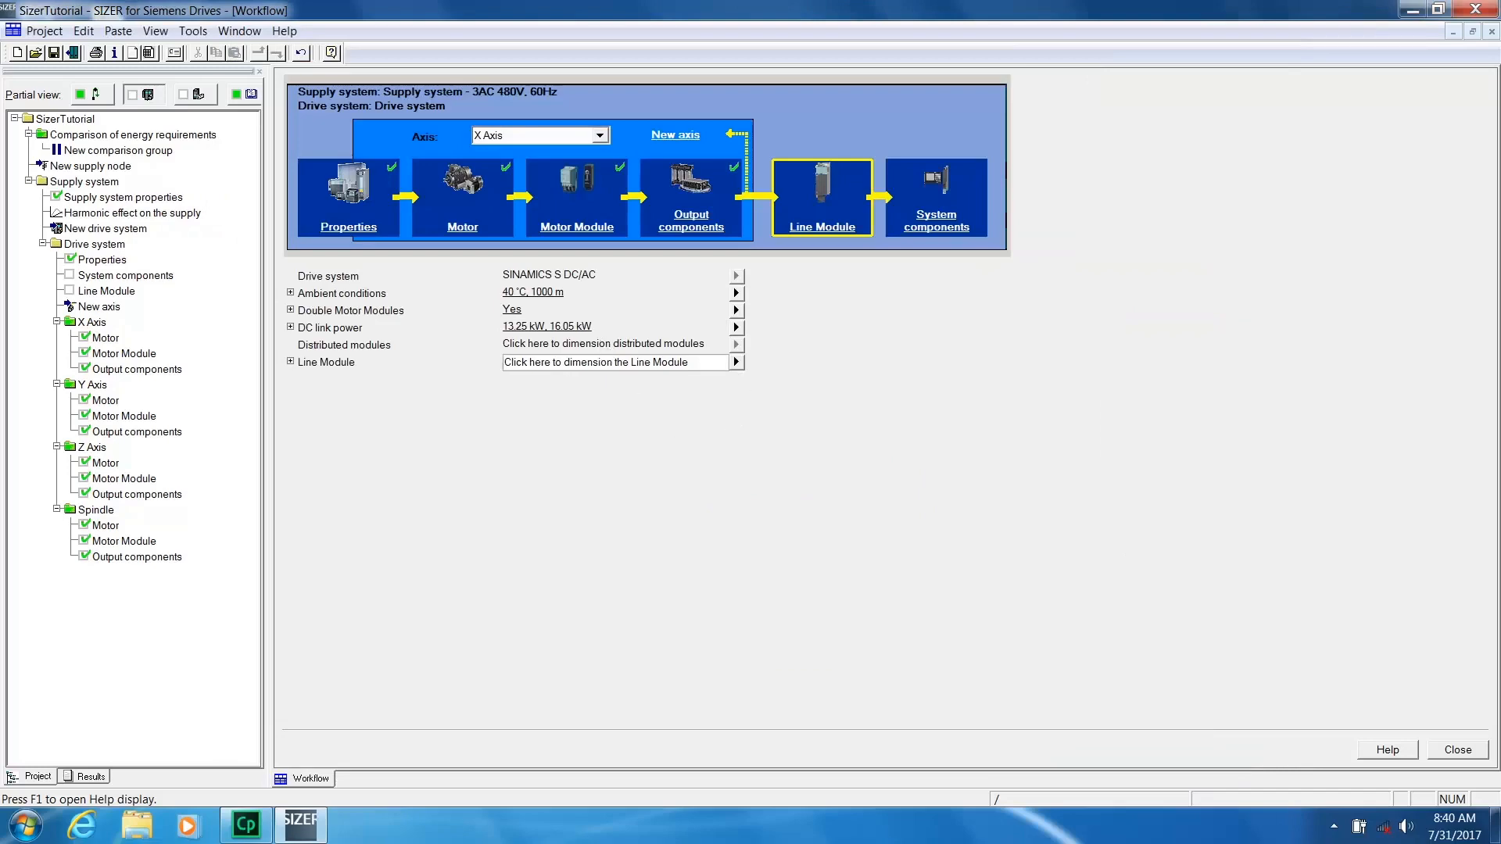
Select the 16 kW Booksize Line Module 6SL3130-6TE21-6AA4 and dimension the braking components without any braking resistors or additional capacitor modules.
{"action": "left_click", "coordinate": [736, 362]}
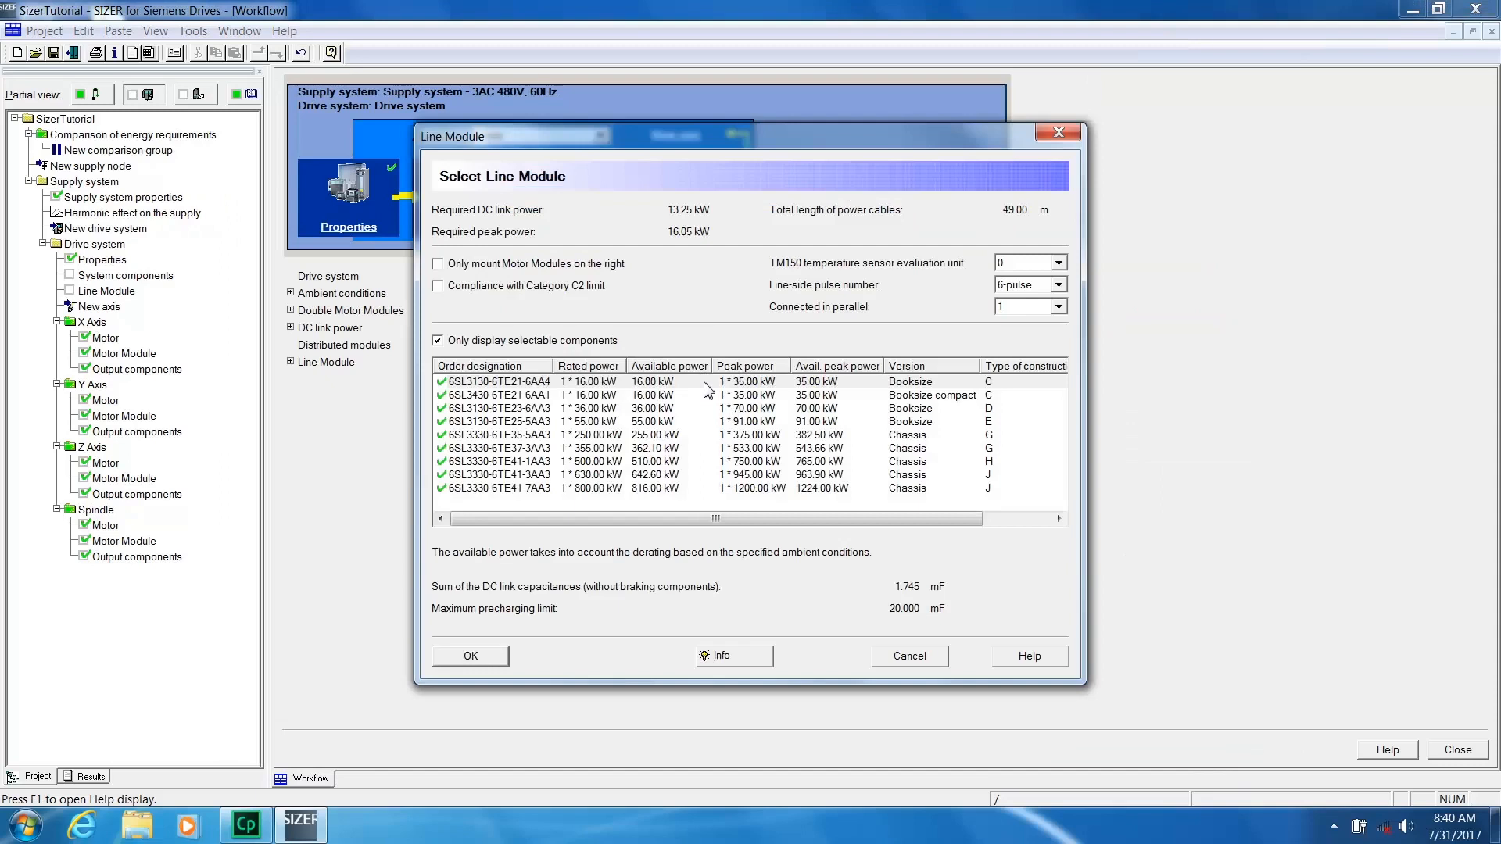
{"action": "left_click", "coordinate": [708, 383]}
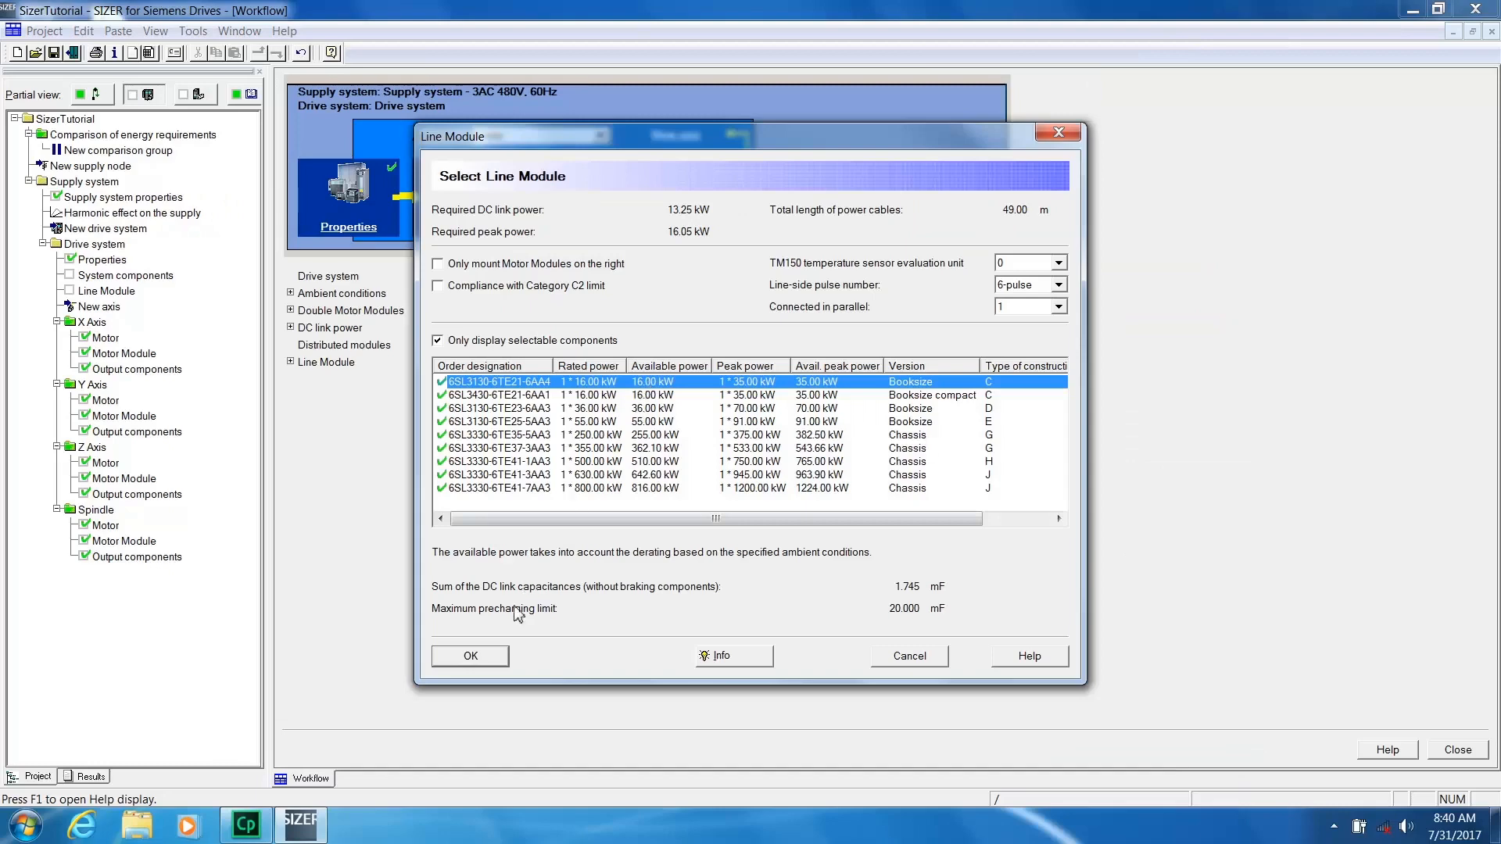
{"action": "left_click", "coordinate": [504, 661]}
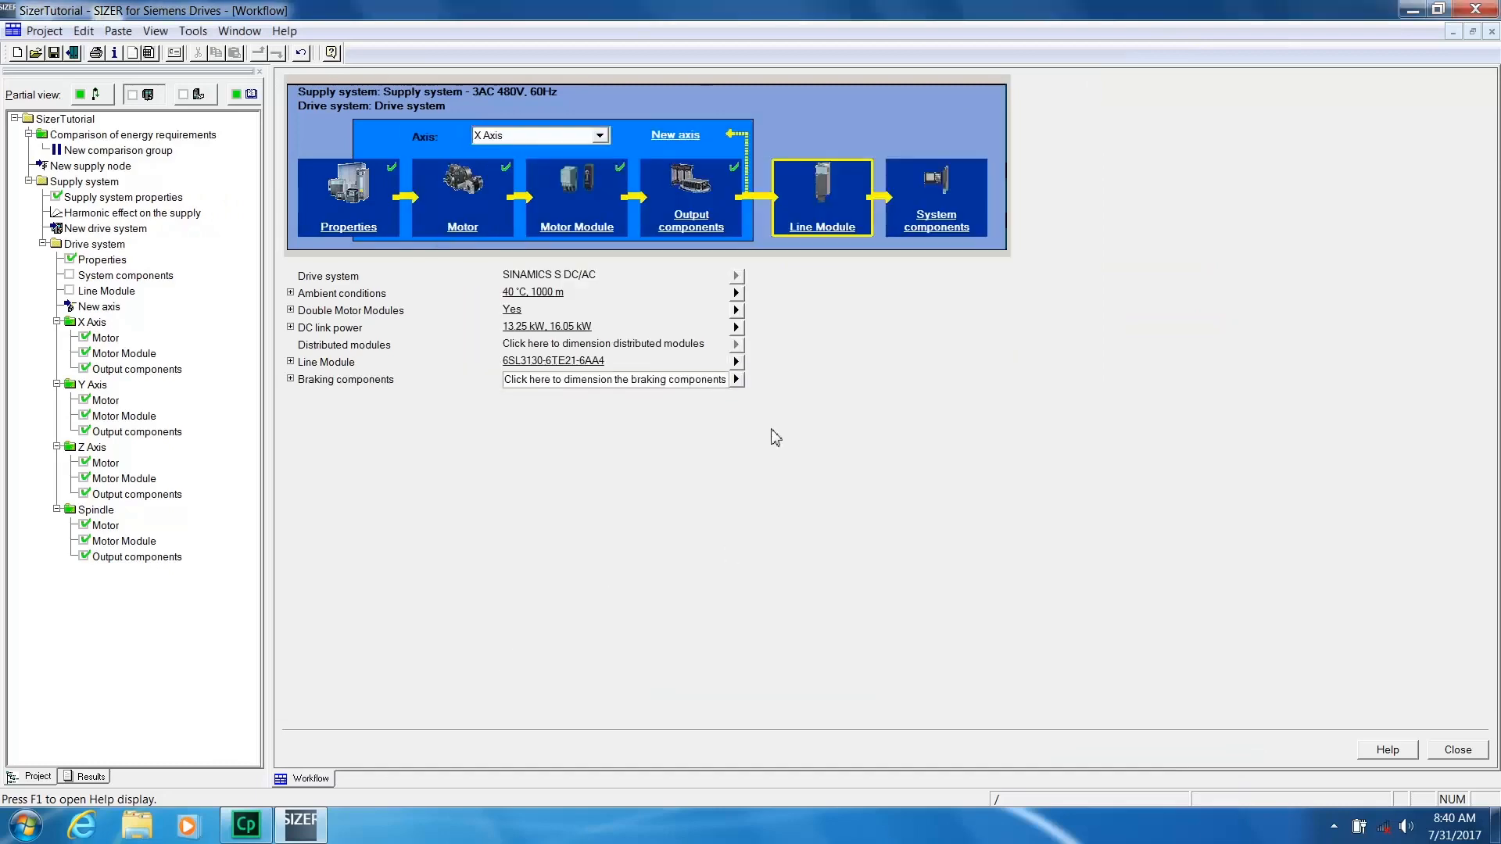
{"action": "left_click", "coordinate": [737, 381]}
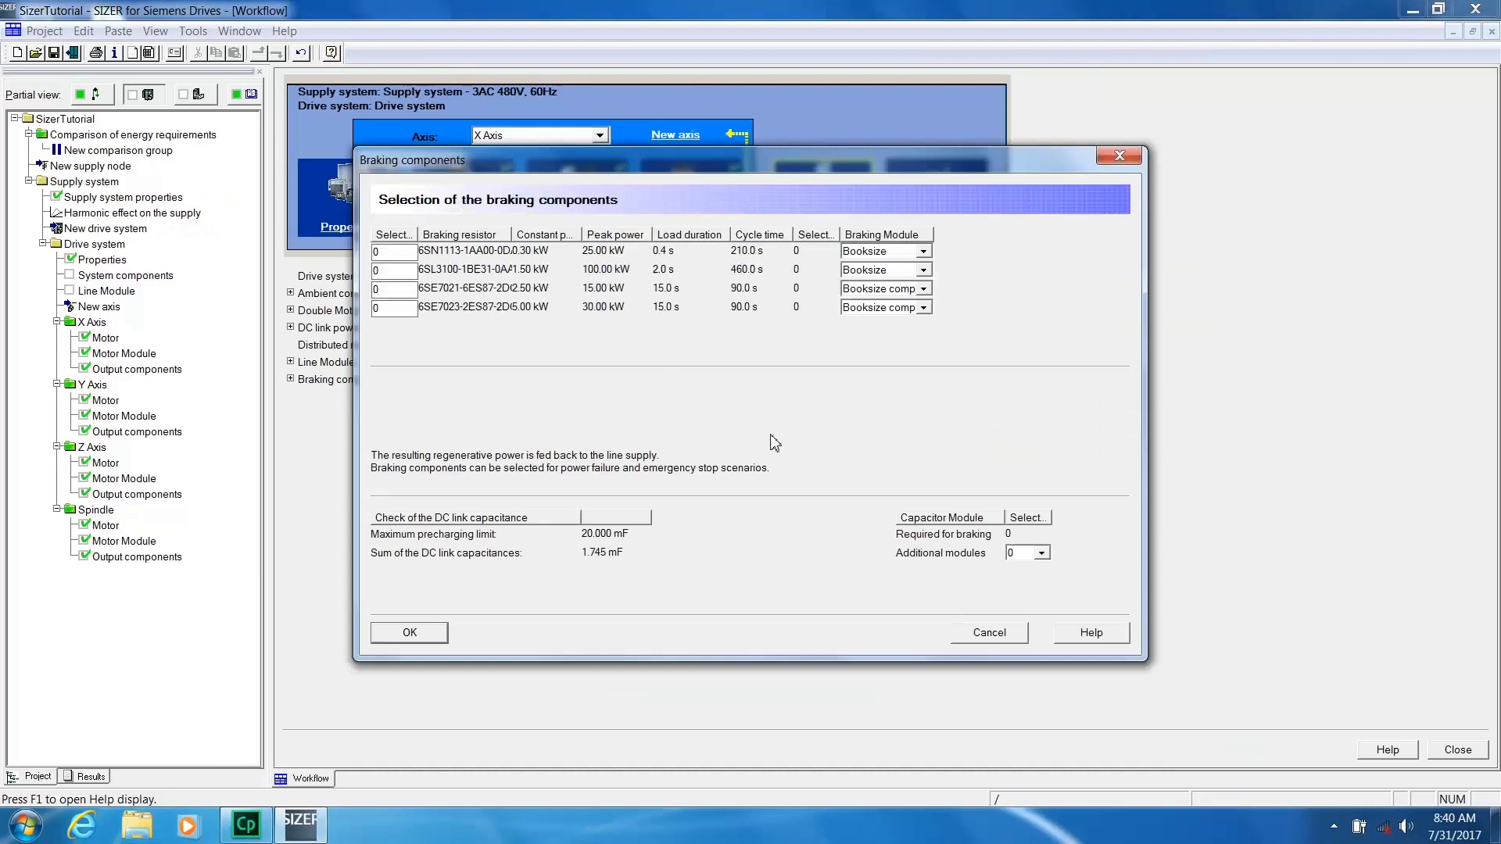
{"action": "left_click", "coordinate": [425, 644]}
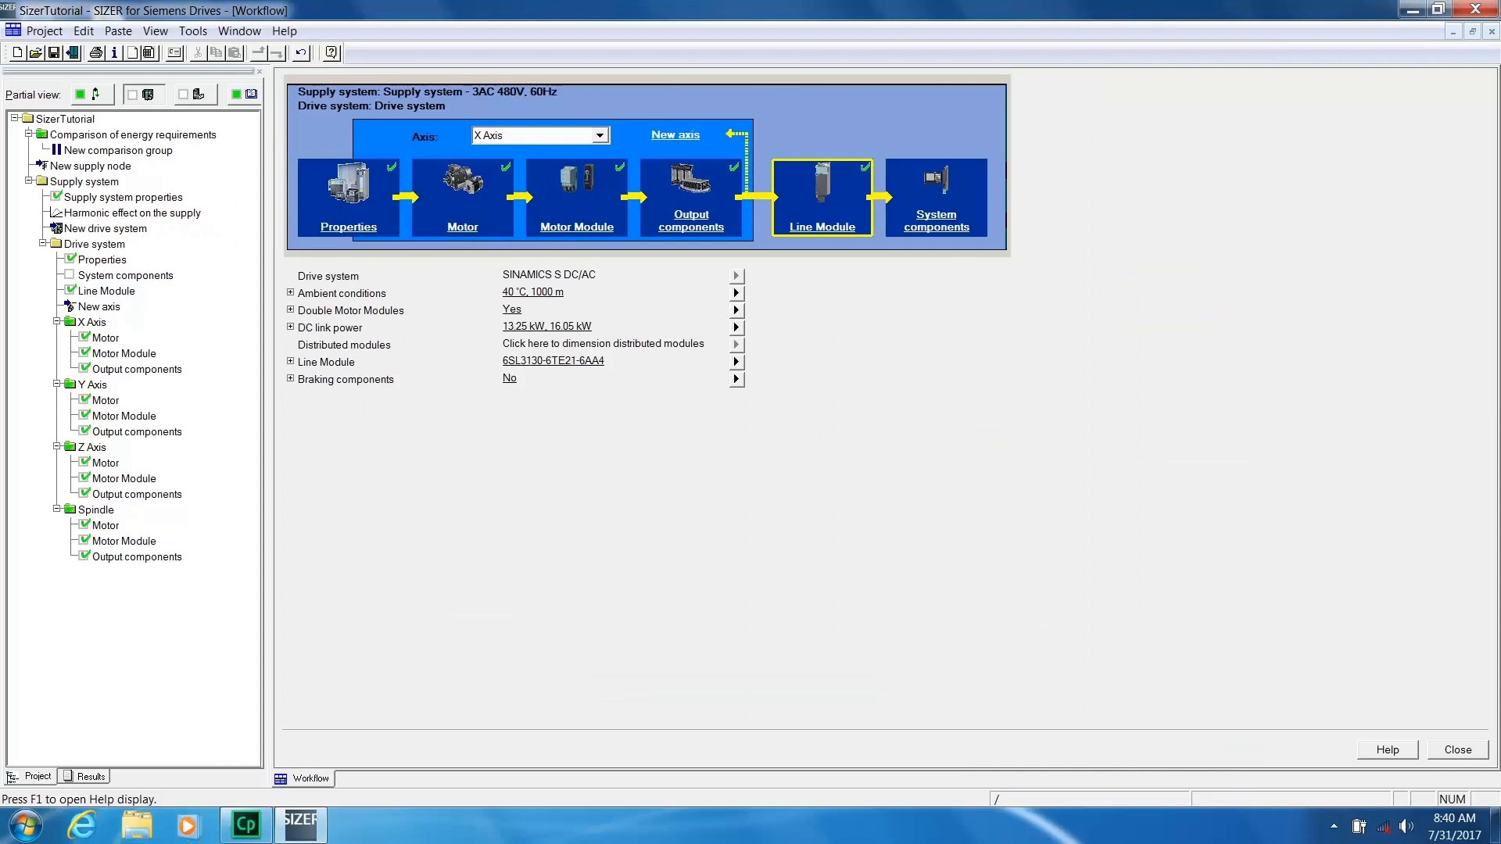
Dimension the system components, accepting the default input options with only the line choke and no additional warning notices as accessories.
{"action": "left_click", "coordinate": [937, 220]}
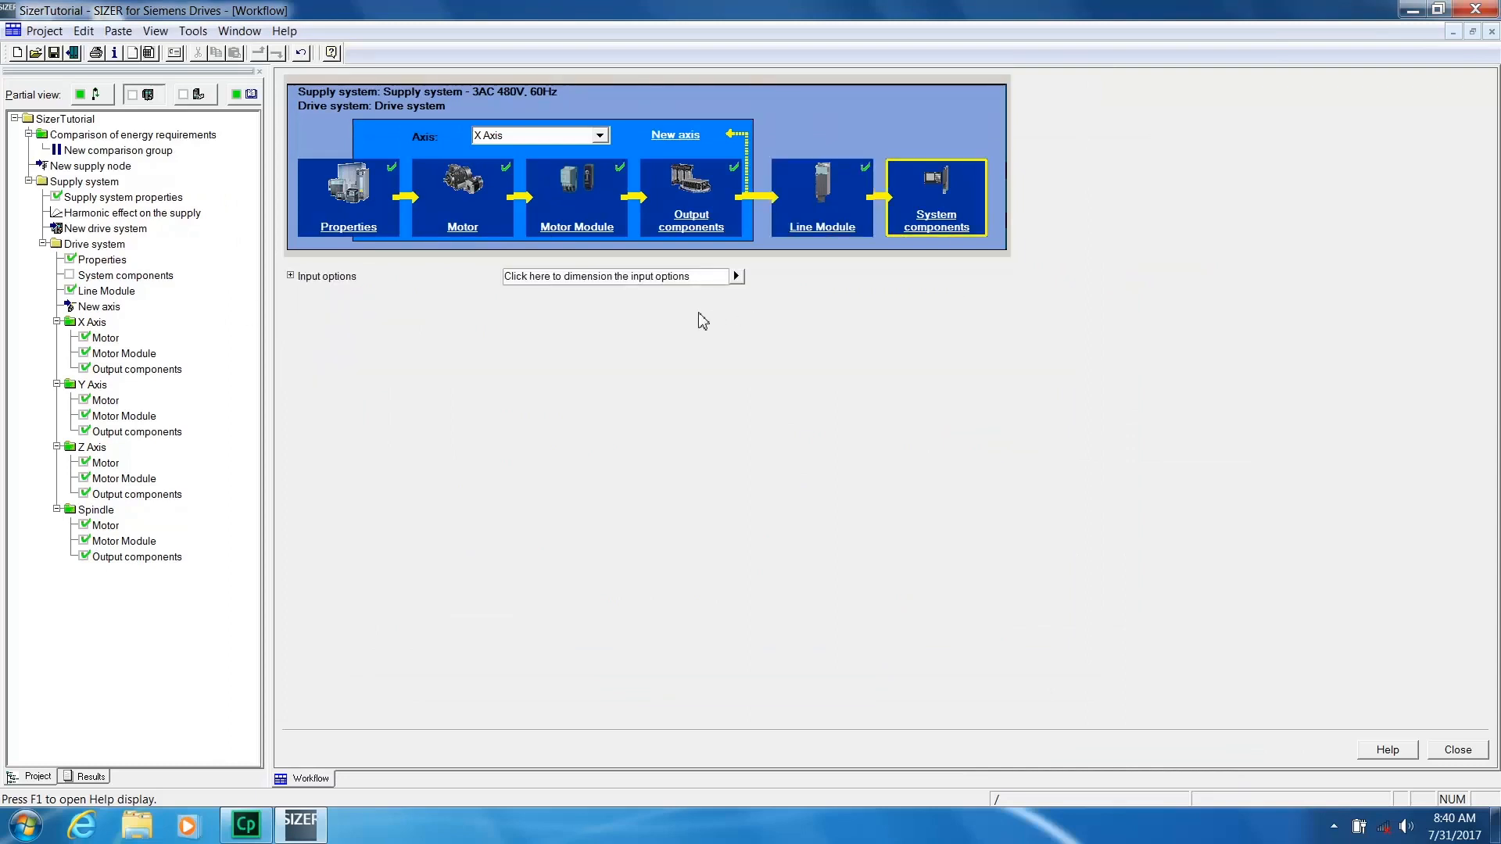
{"action": "left_click", "coordinate": [737, 278]}
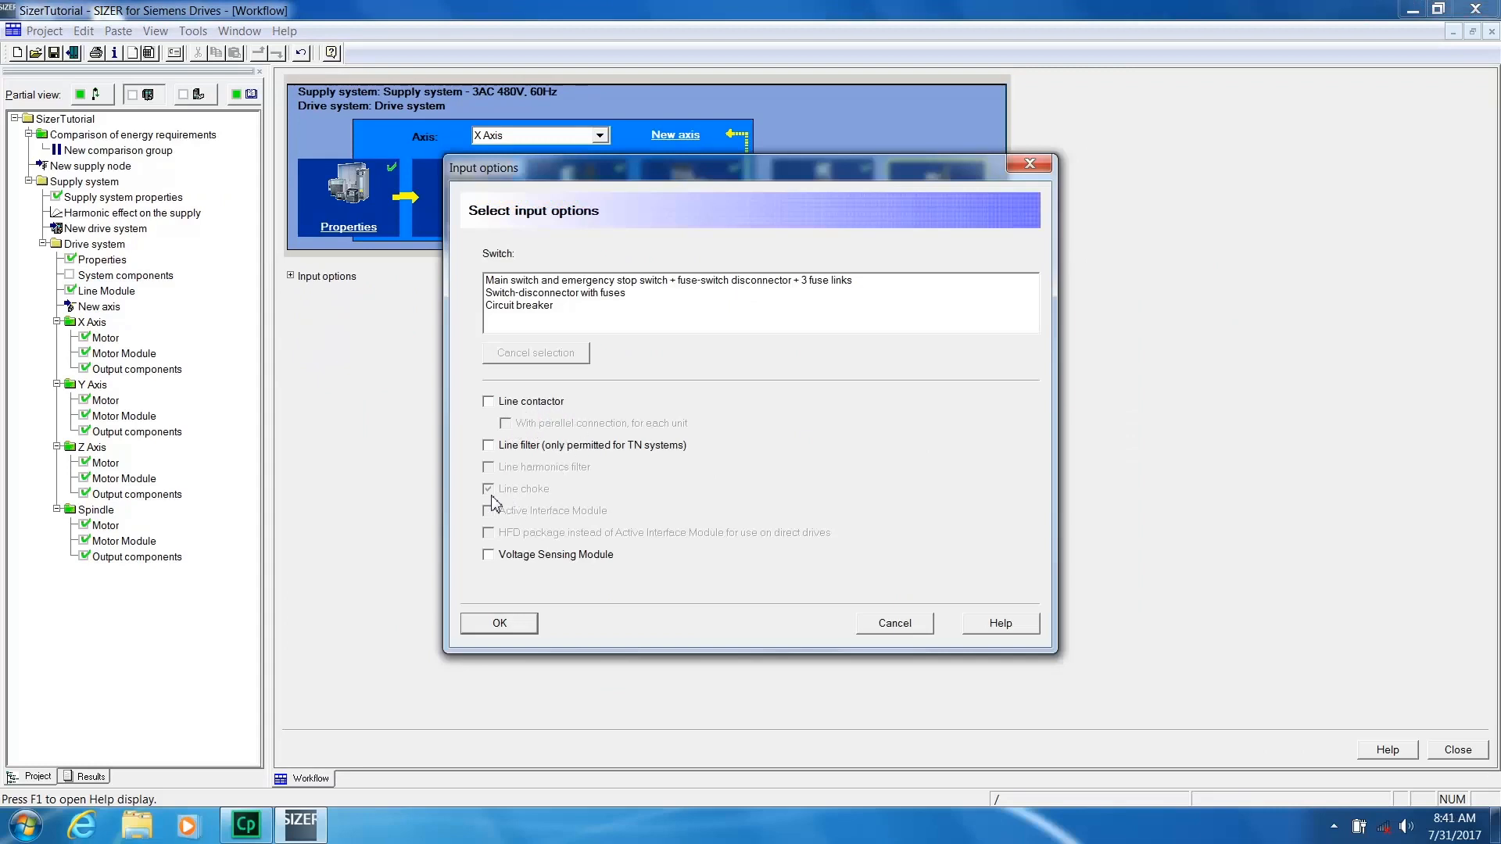
{"action": "left_click", "coordinate": [503, 623]}
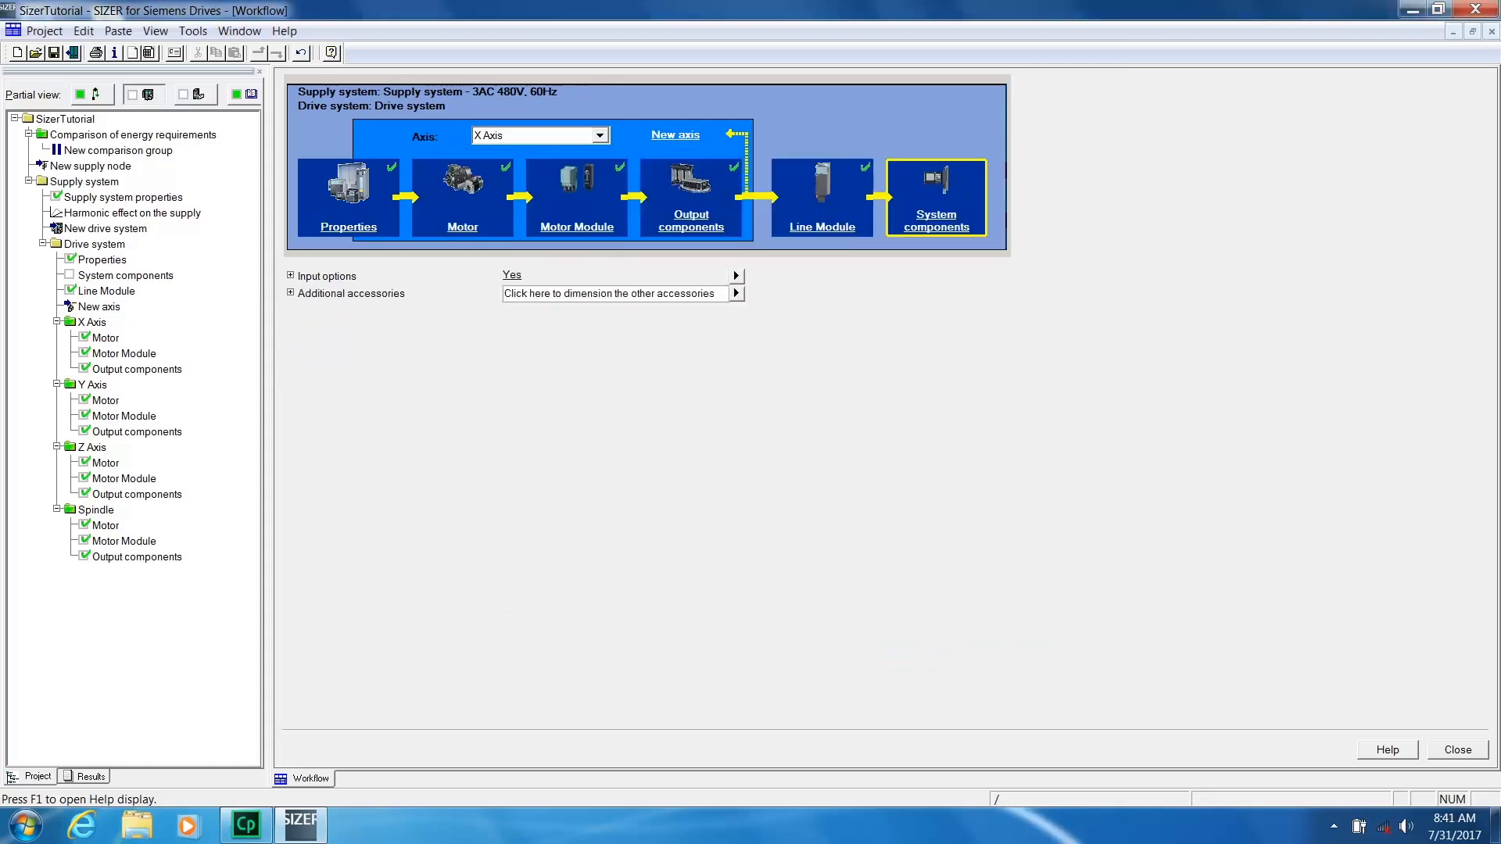
{"action": "left_click", "coordinate": [736, 294]}
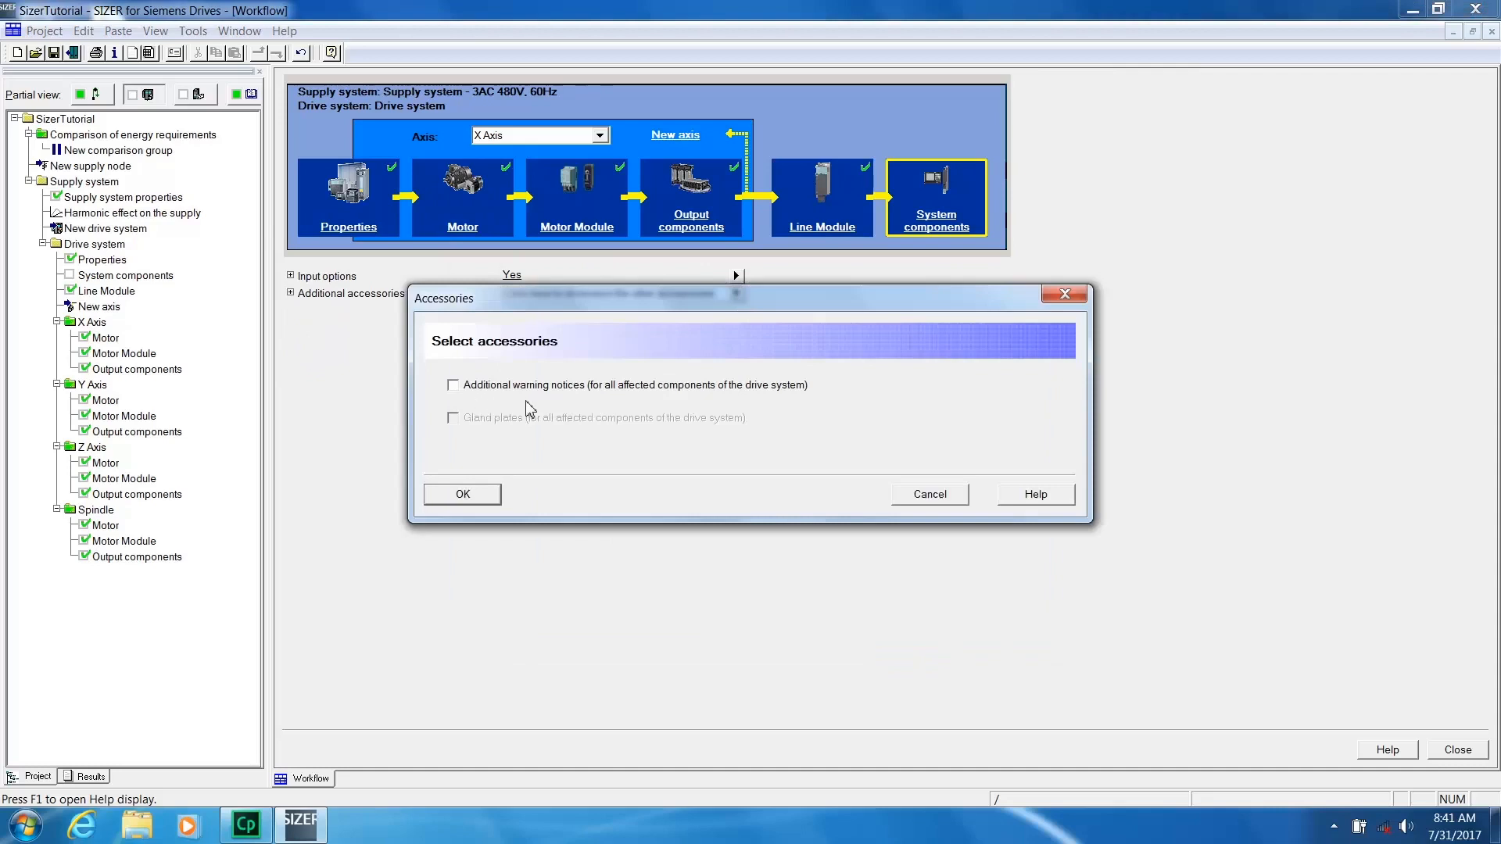
{"action": "left_click", "coordinate": [462, 496]}
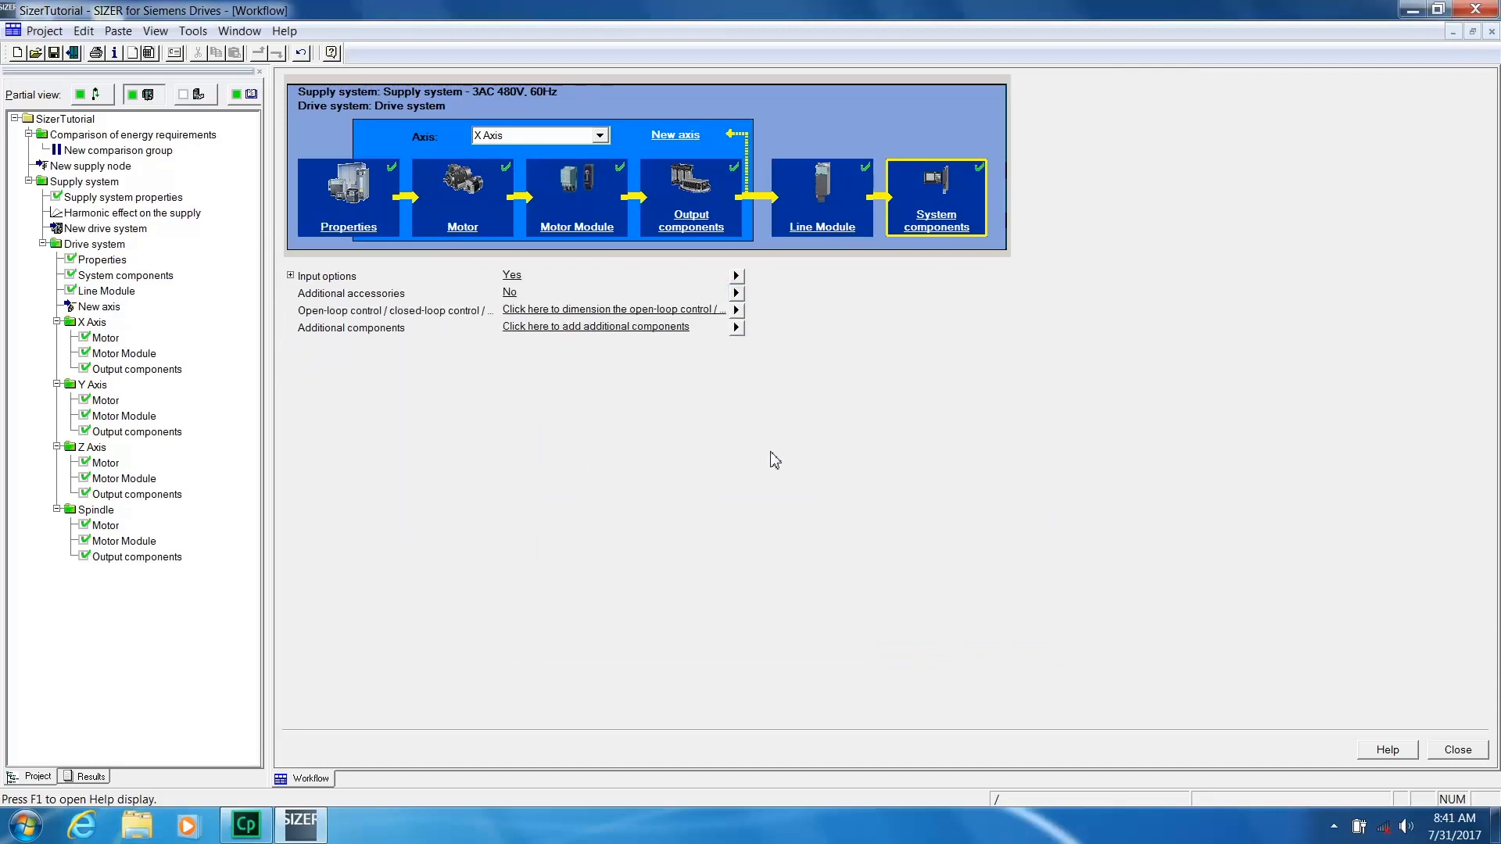